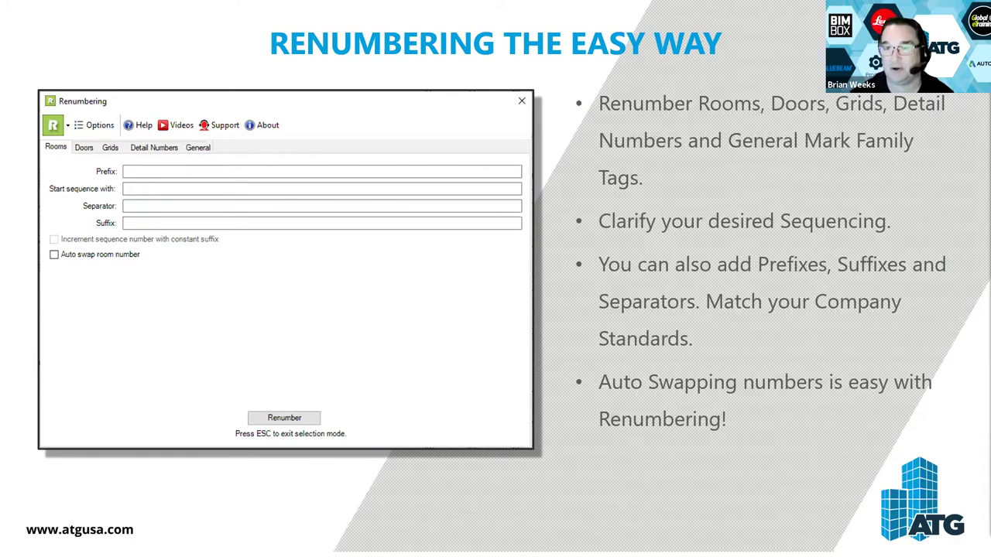
pyautogui.press('Right')
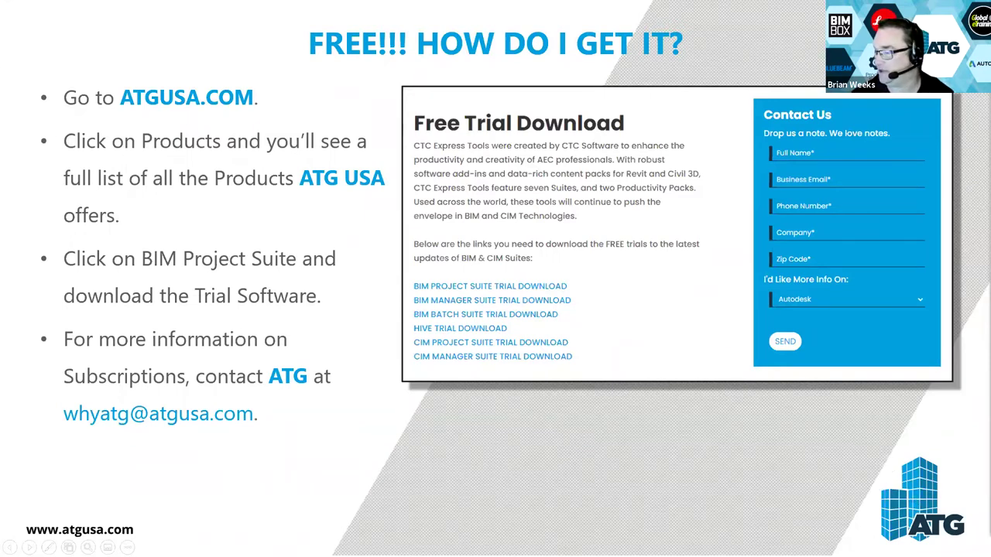
pyautogui.press('Right')
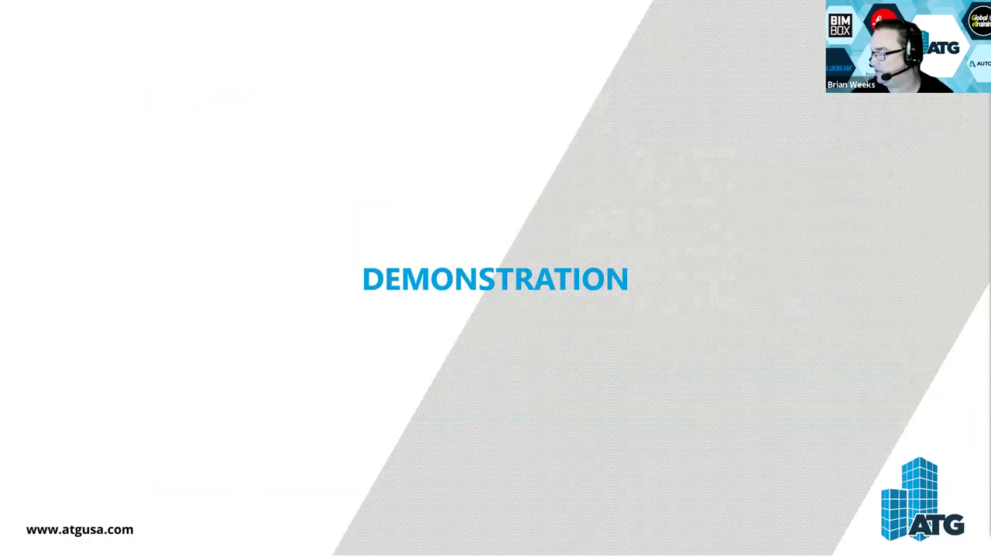
# Switch to Revit and open the CTC Renumbering tool, moving its window clear of the building plan.
pyautogui.hotkey('alt', 'Tab')
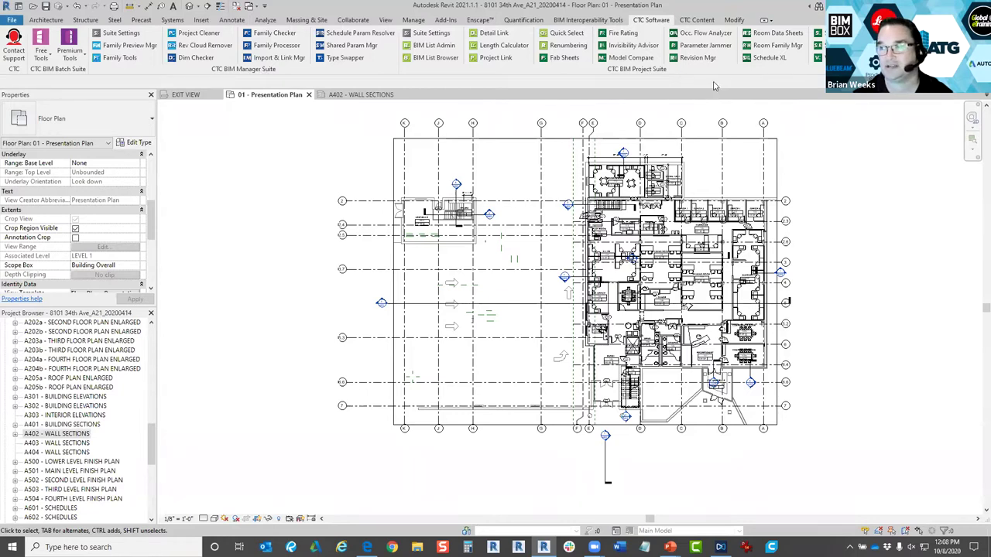
pyautogui.click(695, 20)
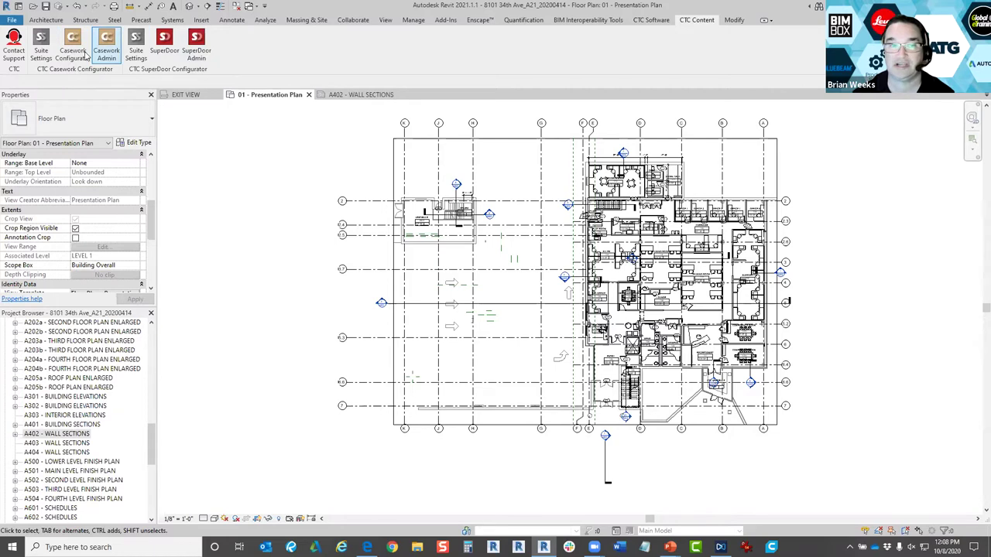
pyautogui.click(650, 20)
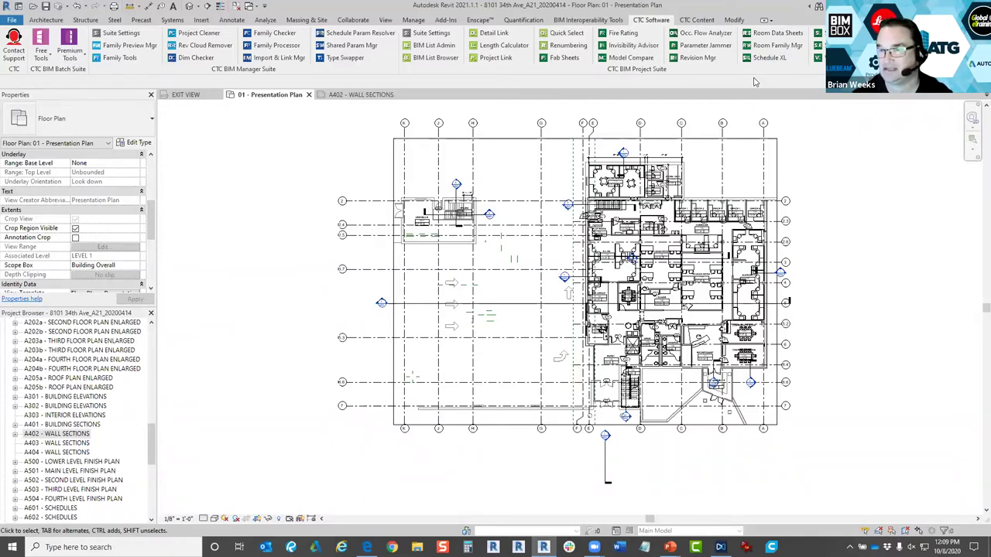
pyautogui.click(565, 48)
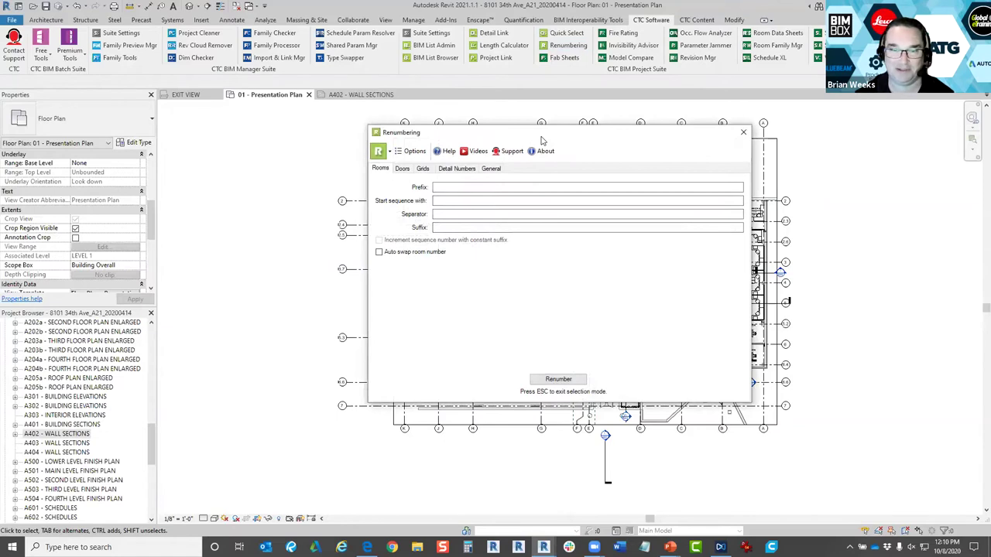
pyautogui.moveTo(542, 140); pyautogui.dragTo(297, 166)
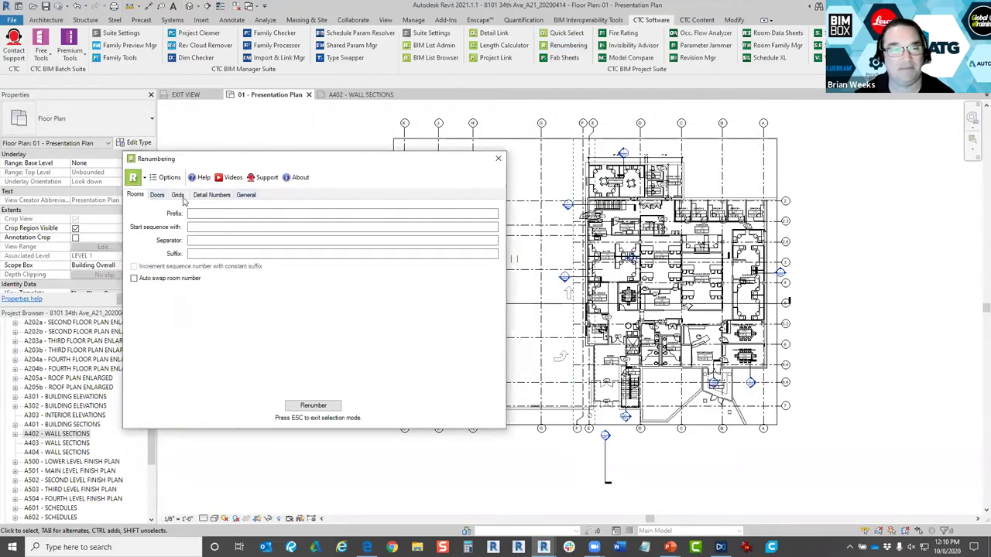
# Examine the Renumbering tool's available commands, option settings and About information without changing any settings.
pyautogui.click(143, 178)
pyautogui.click(145, 179)
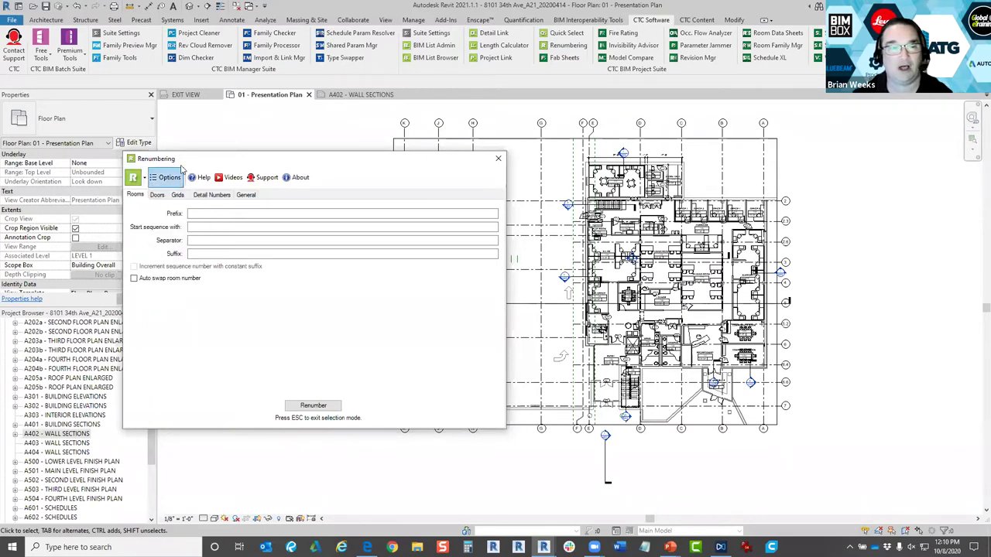
pyautogui.click(144, 179)
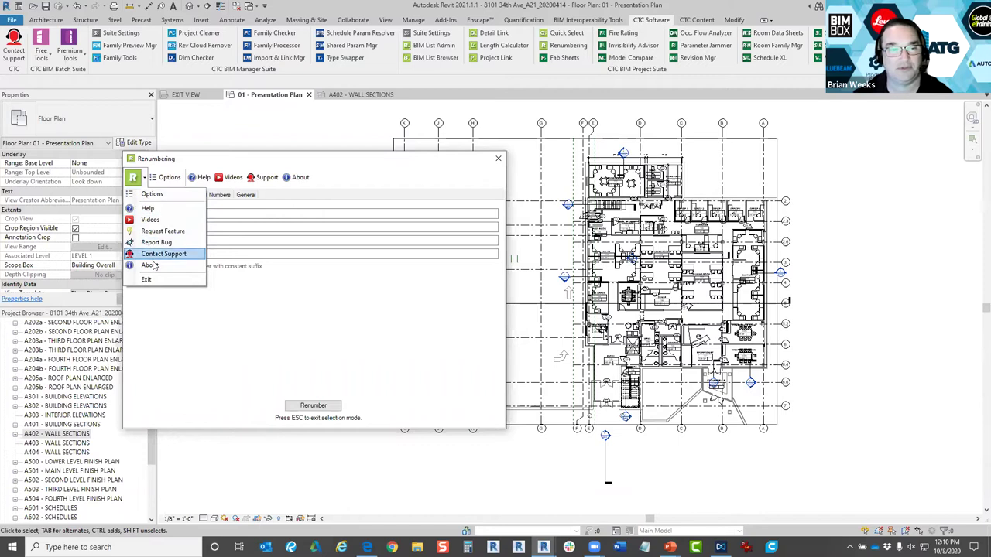
pyautogui.click(164, 177)
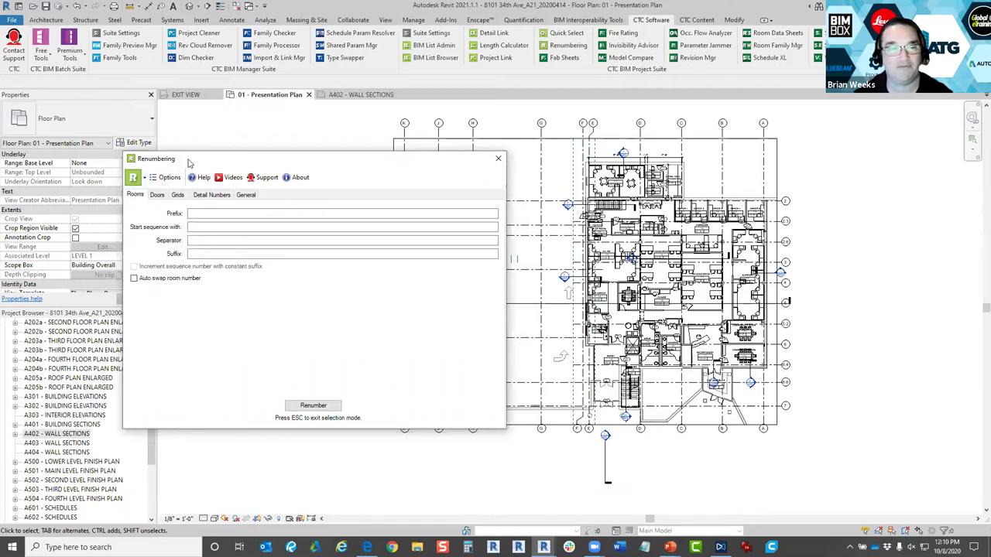
pyautogui.click(166, 178)
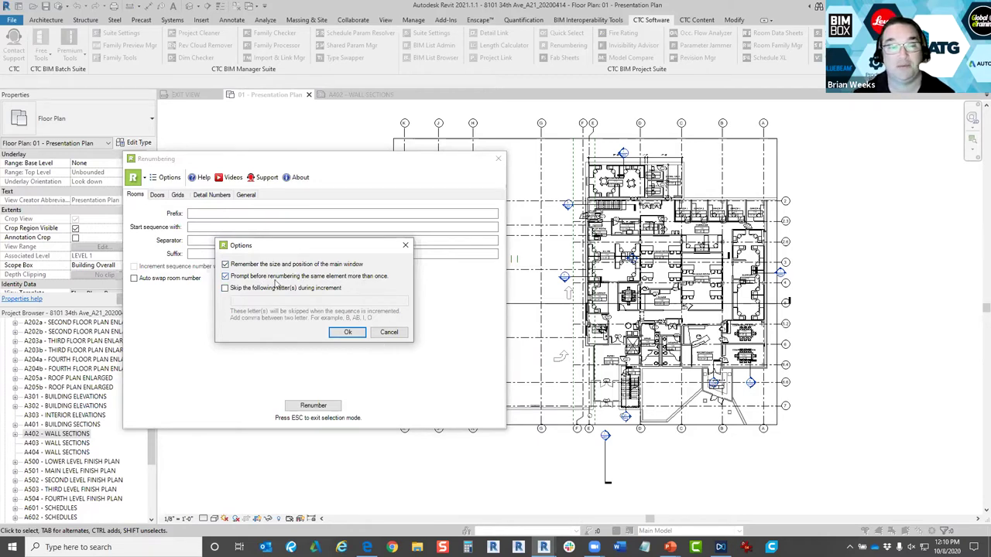
pyautogui.click(388, 332)
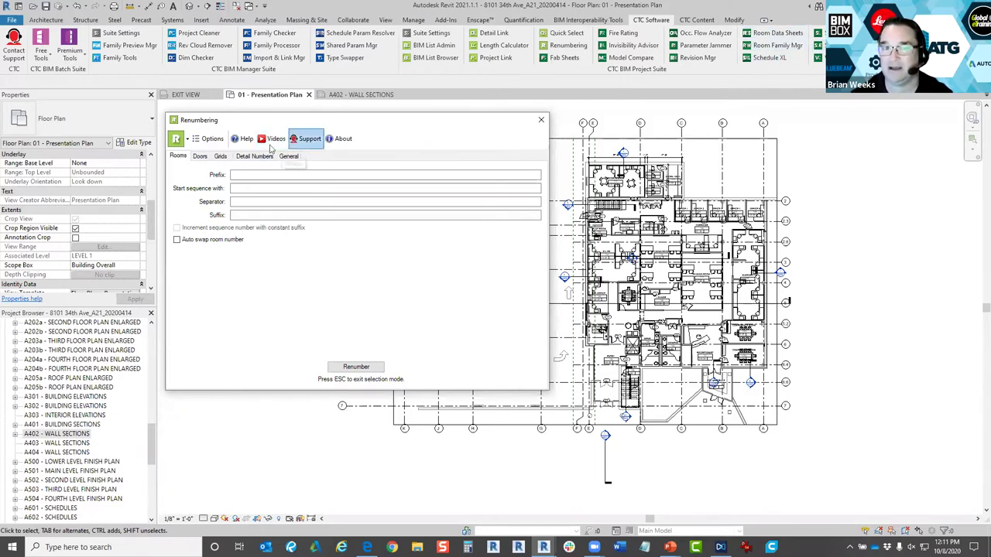
pyautogui.click(342, 138)
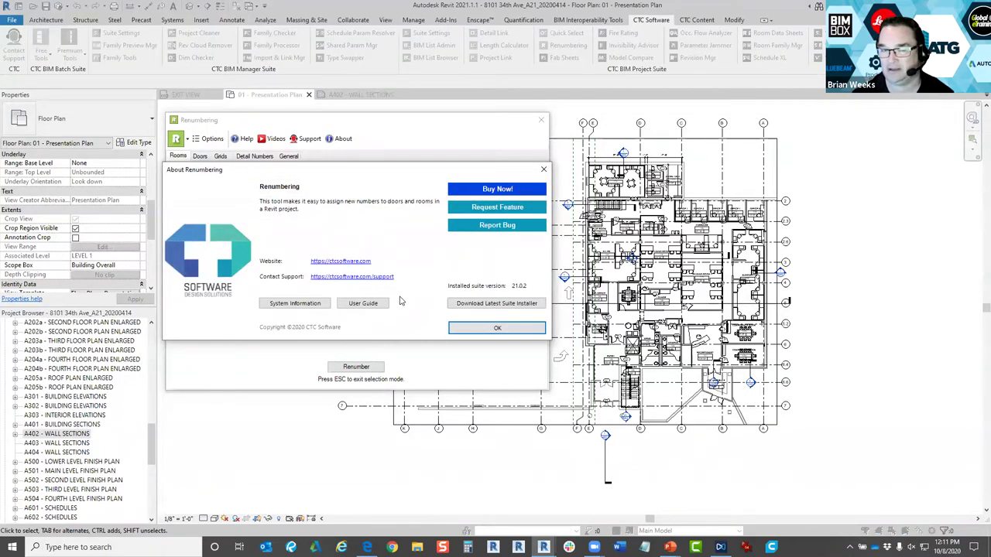
pyautogui.click(495, 328)
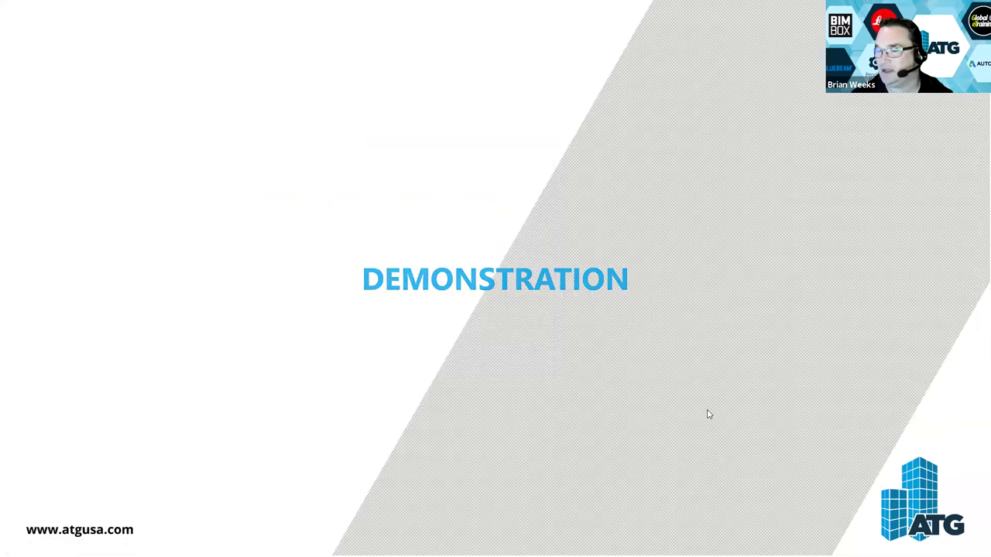
pyautogui.click(706, 414)
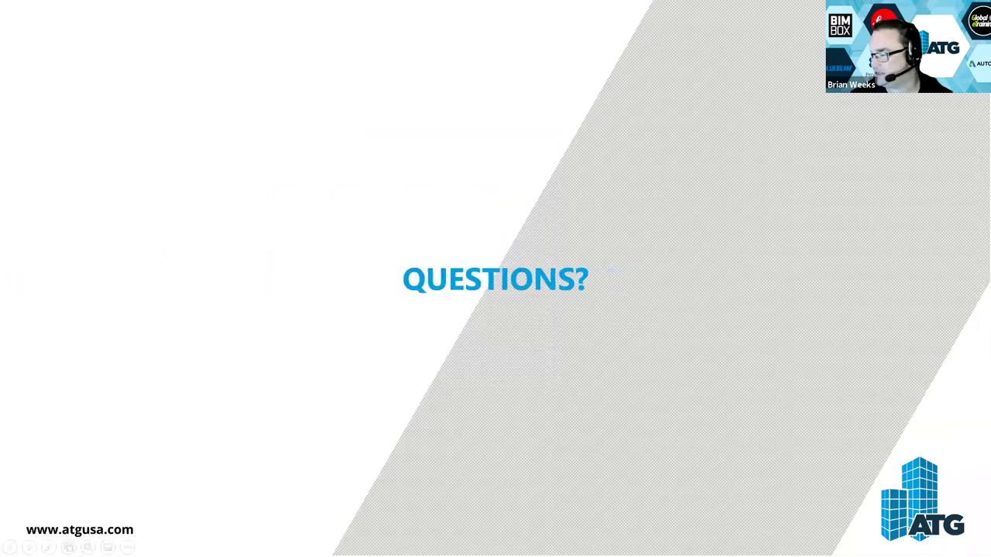
pyautogui.press('Right')
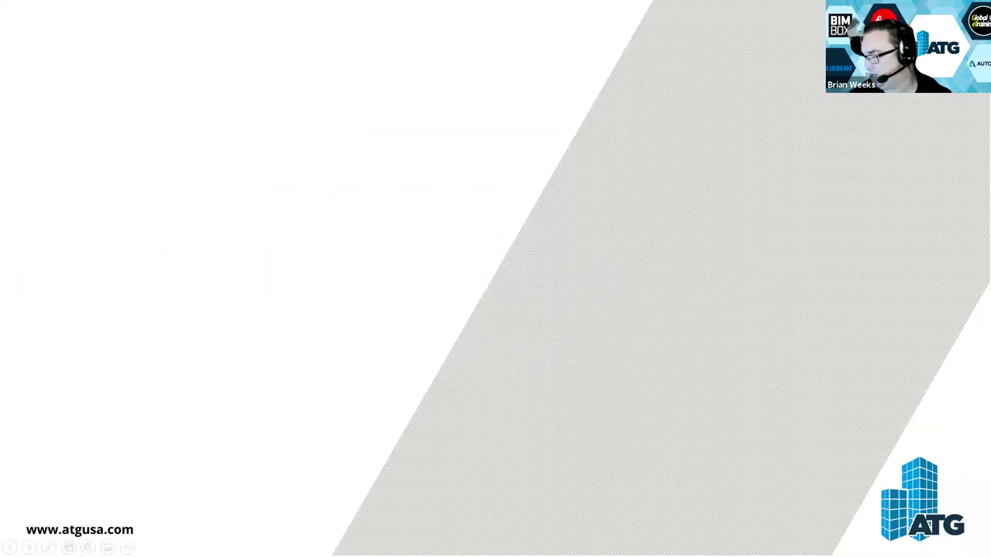
# Switch back to Revit and change the CTC Vestibule's room number to 200 on its room tag.
pyautogui.hotkey('alt', 'Tab')
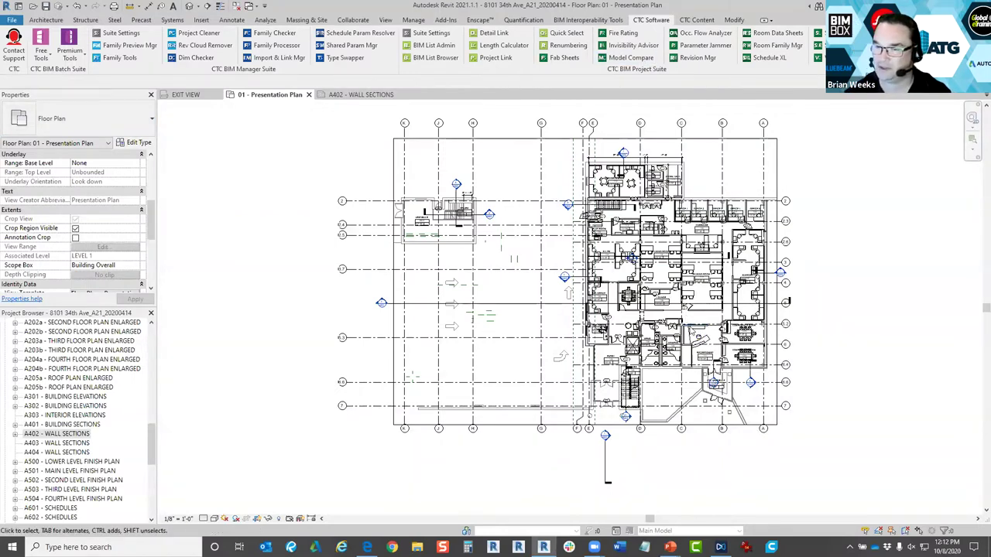
pyautogui.scroll(5, 748, 381)
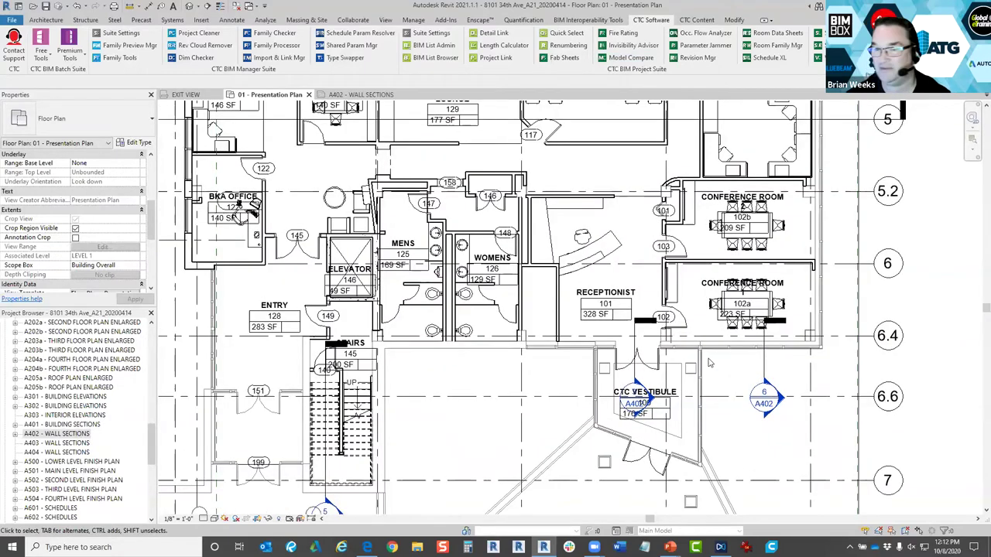
pyautogui.scroll(2, 638, 329)
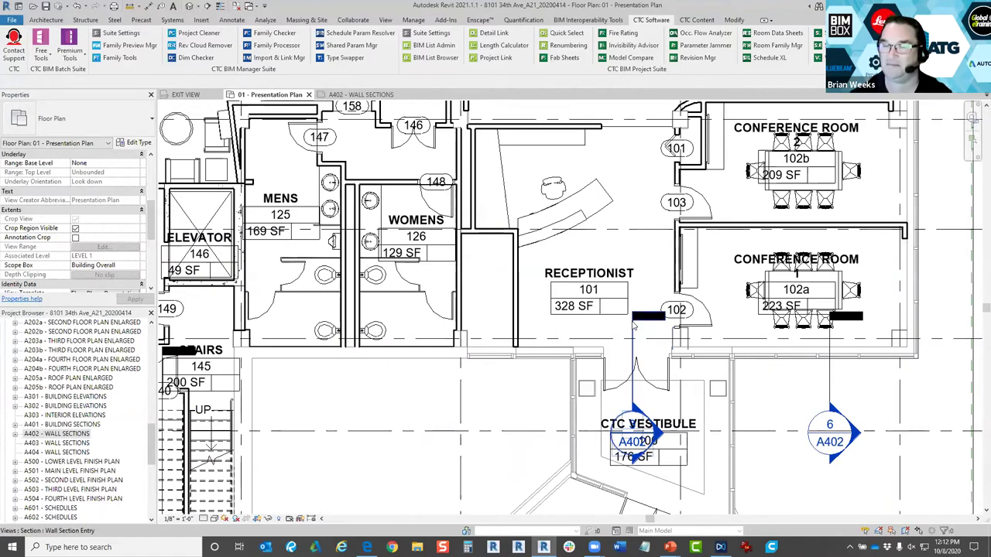
pyautogui.moveTo(633, 329); pyautogui.dragTo(597, 295, button='middle')
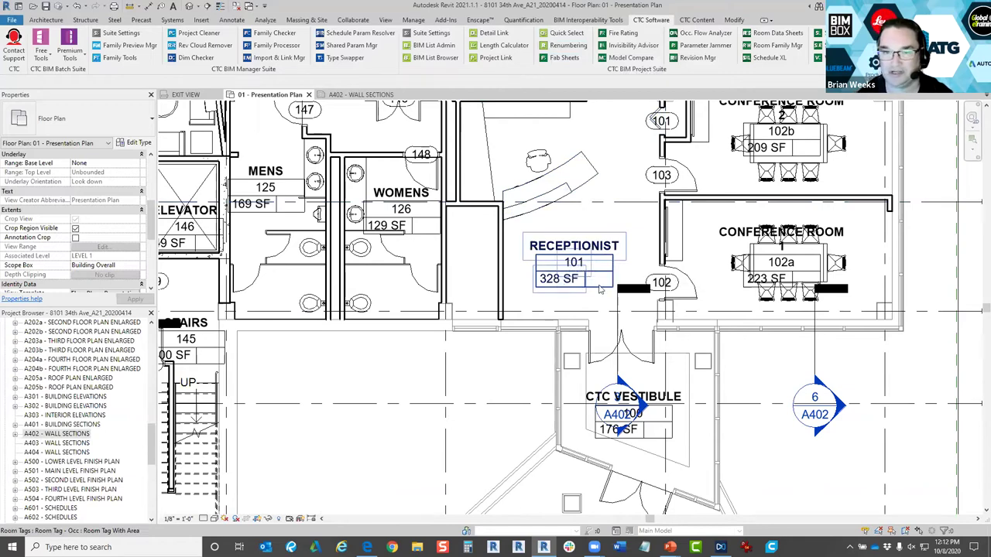
pyautogui.moveTo(582, 264); pyautogui.dragTo(603, 267, button='middle')
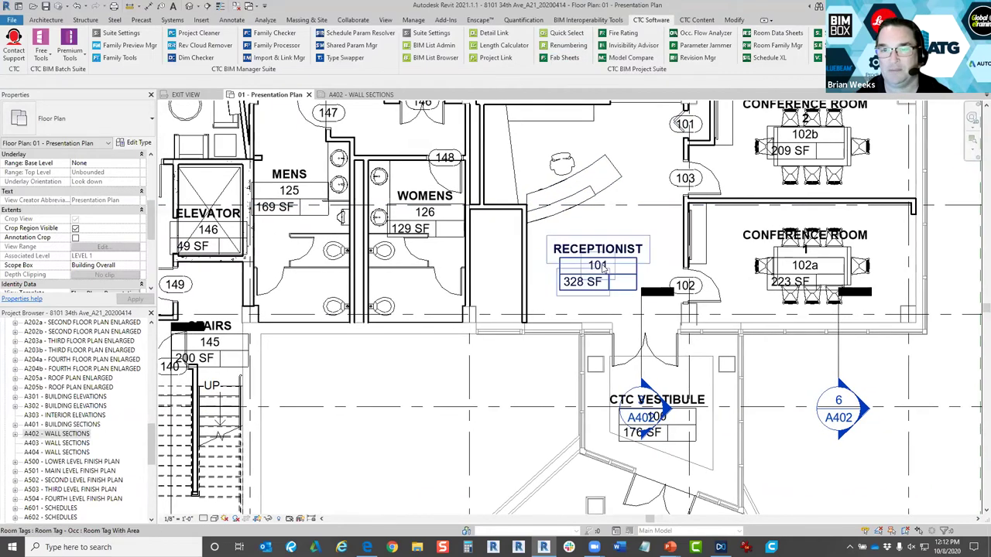
pyautogui.click(602, 268)
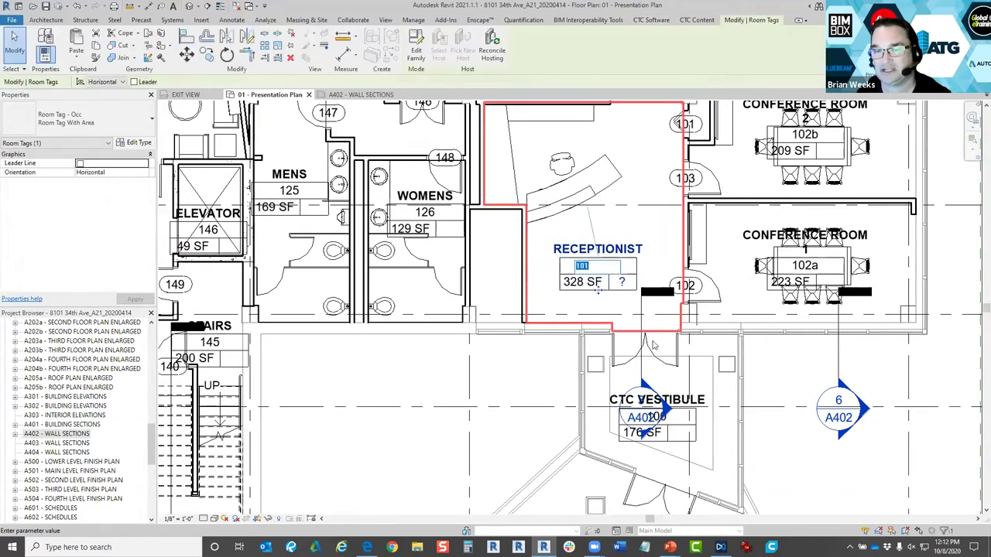
pyautogui.click(670, 424)
pyautogui.click(667, 419)
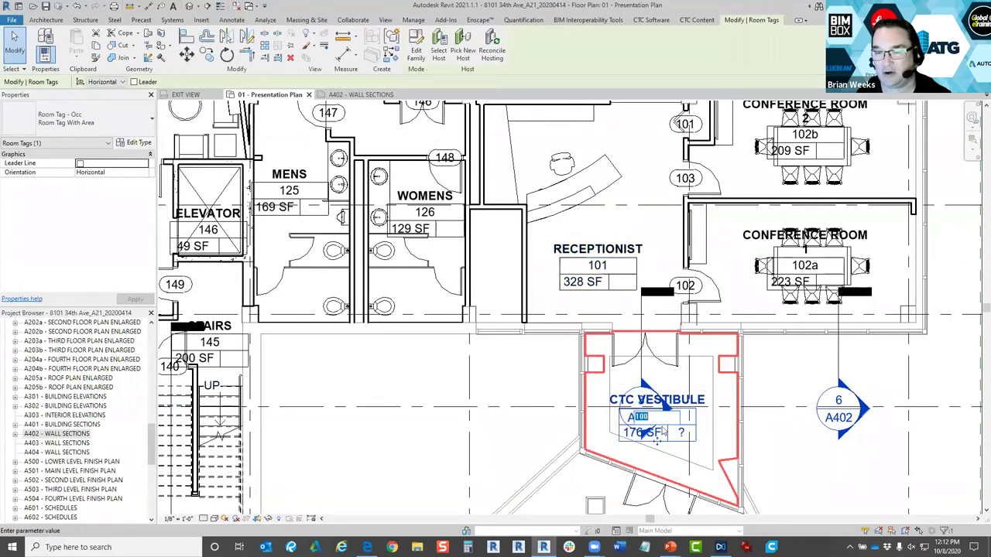
pyautogui.write('20')
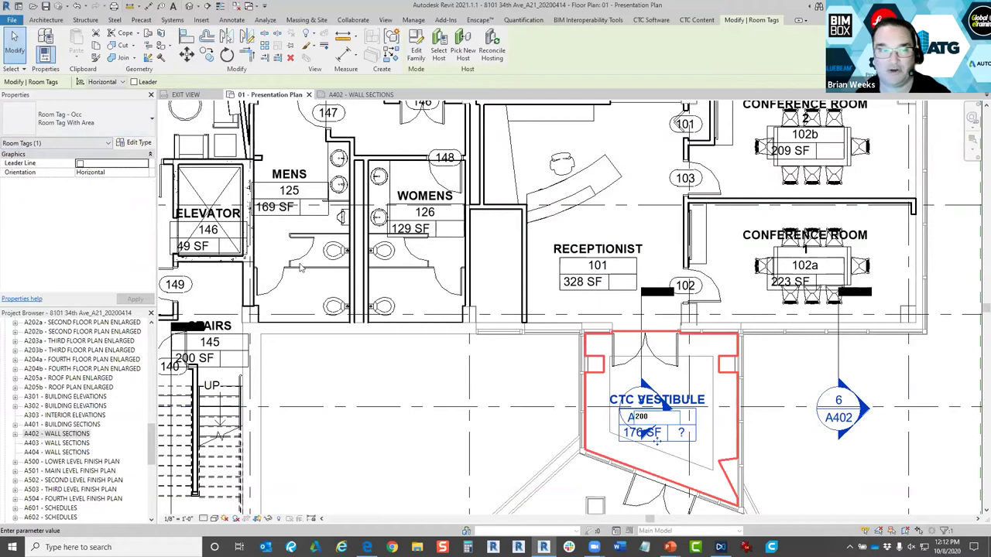
pyautogui.click(801, 448)
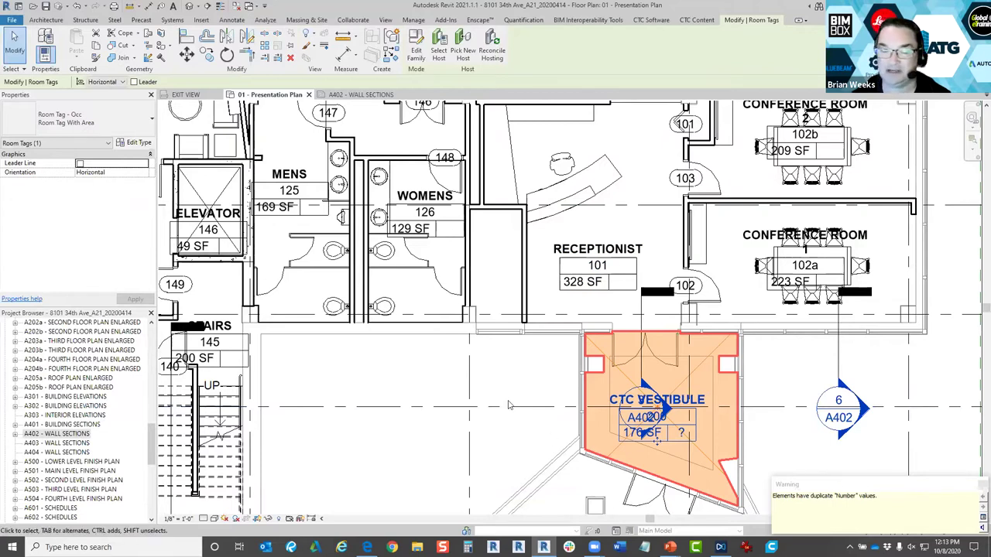
pyautogui.click(490, 445)
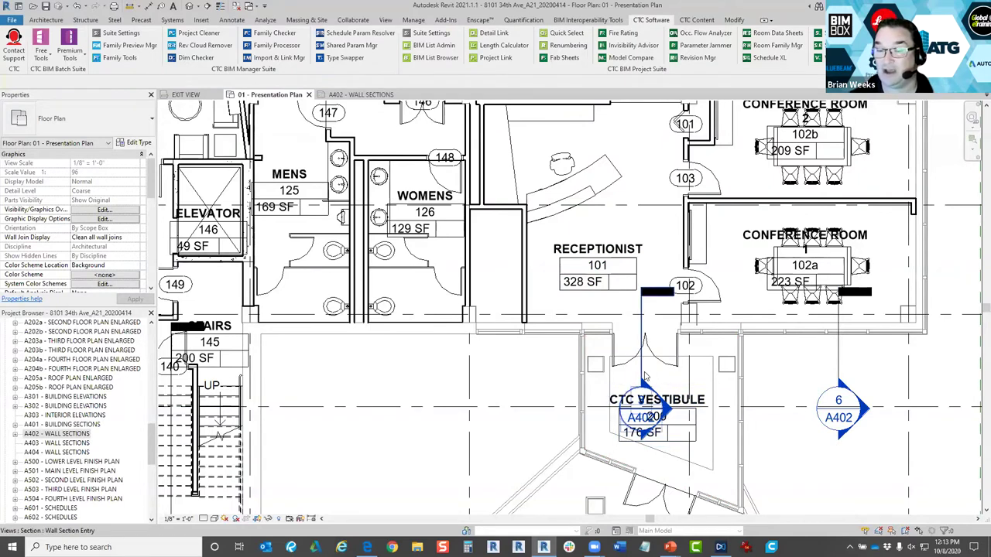
# Hide the wall section marker that overlaps the CTC Vestibule tag in this view.
pyautogui.rightClick(641, 370)
pyautogui.moveTo(673, 195)
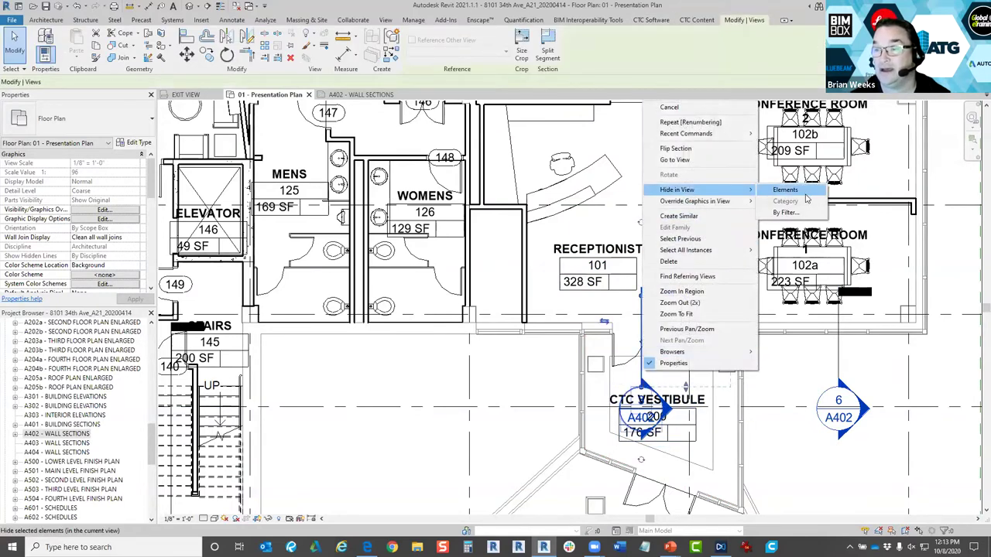
pyautogui.click(801, 195)
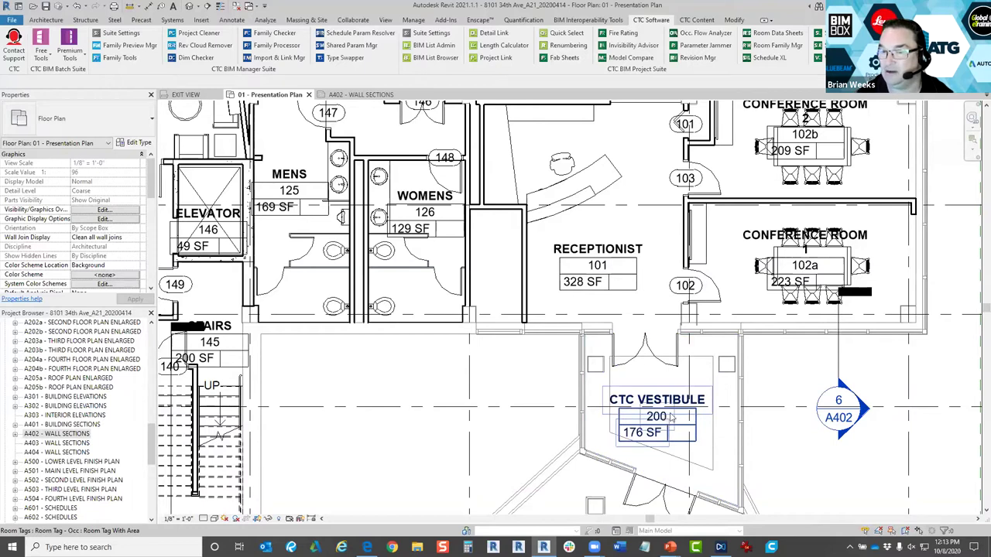
# Set the Receptionist room's number to 201 directly on its room tag.
pyautogui.doubleClick(600, 264)
pyautogui.write('201')
pyautogui.press('Return')
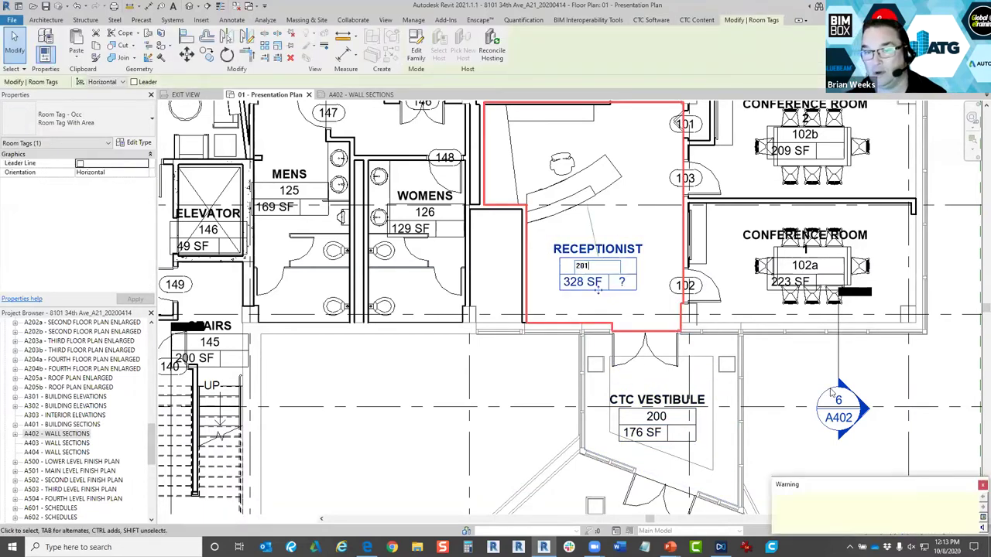
pyautogui.click(876, 462)
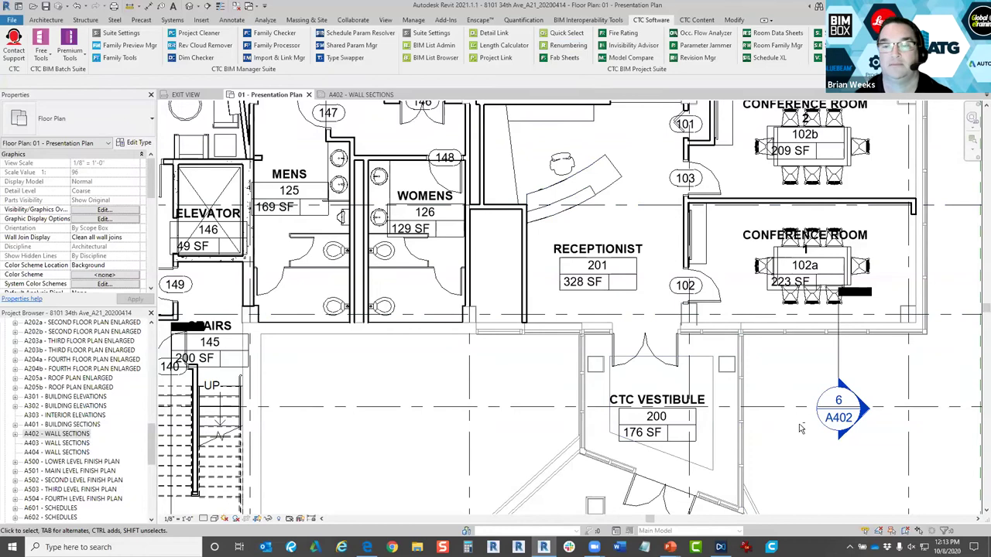
# Open the Renumbering tool and set room numbering to start at 300 with automatic room number swapping enabled.
pyautogui.click(568, 44)
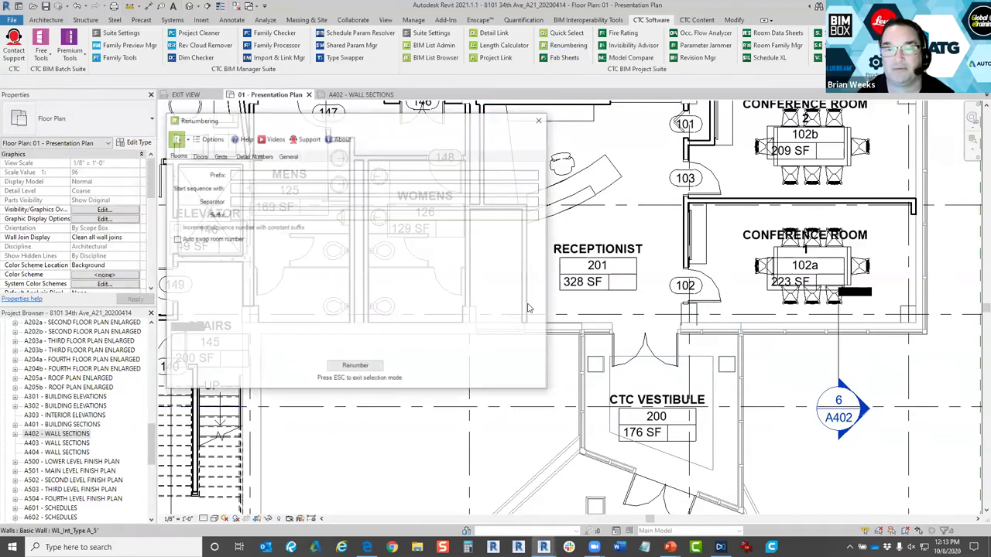
pyautogui.click(245, 175)
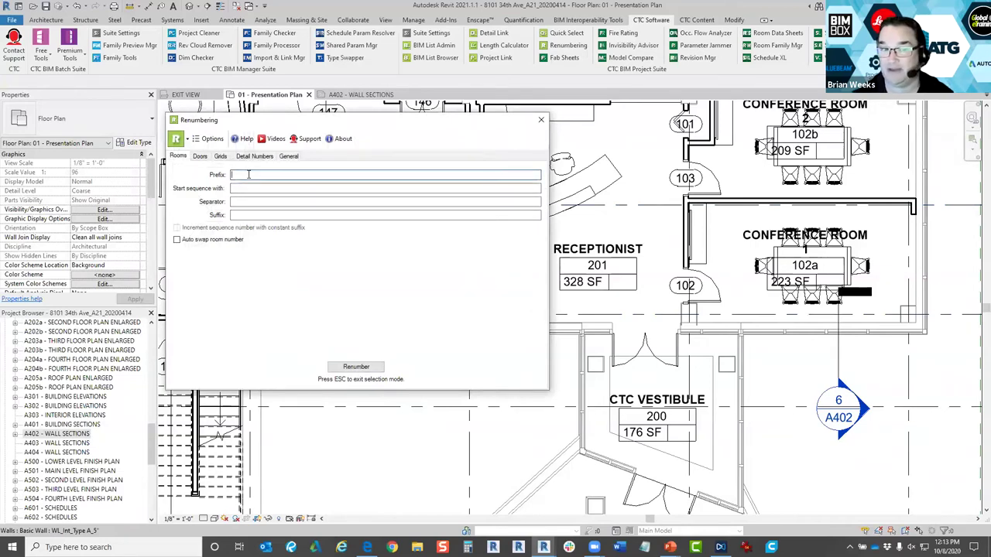
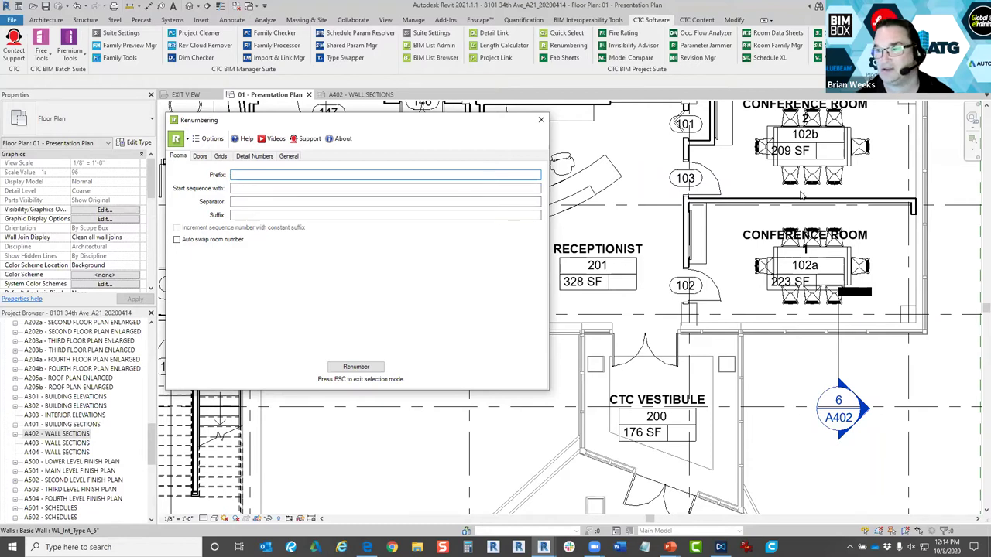
pyautogui.moveTo(831, 196); pyautogui.dragTo(835, 274, button='middle')
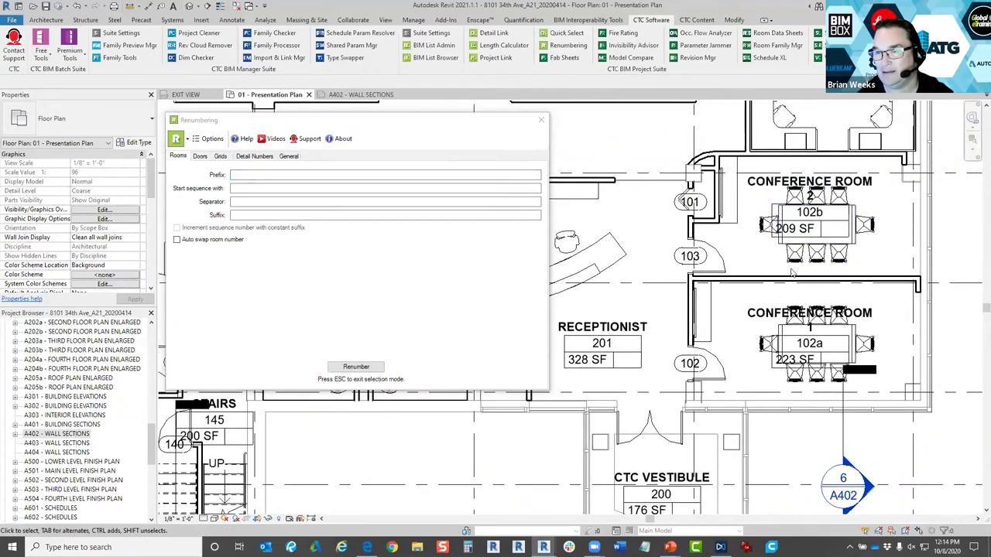
pyautogui.click(314, 215)
pyautogui.click(271, 202)
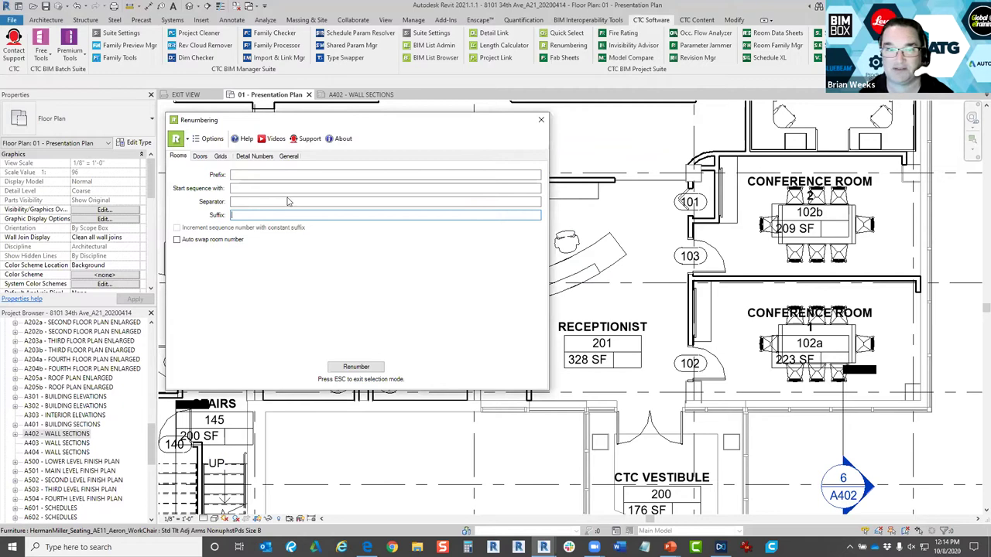
pyautogui.hotkey('shift', 'Tab')
pyautogui.hotkey('shift', 'Tab')
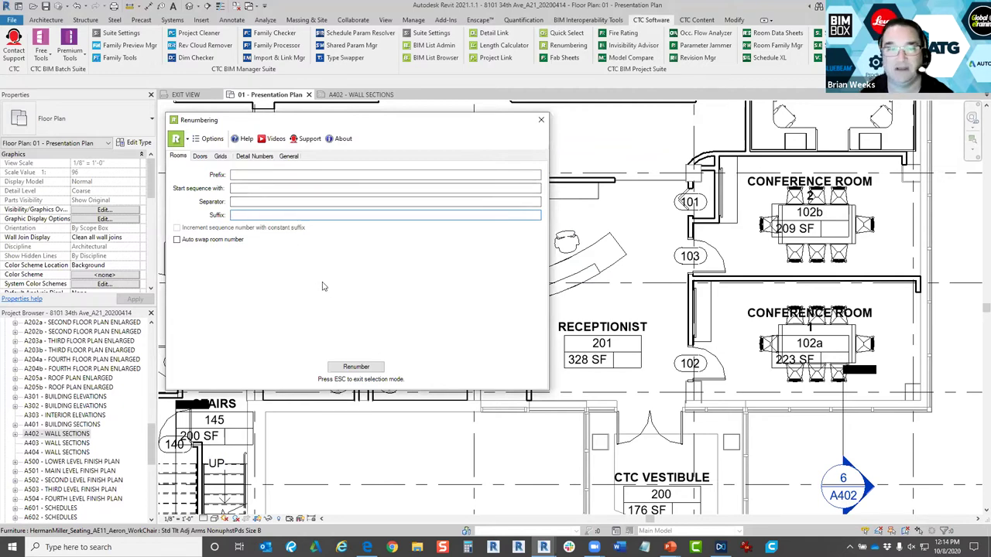
pyautogui.moveTo(657, 510); pyautogui.dragTo(679, 450, button='middle')
pyautogui.click(257, 187)
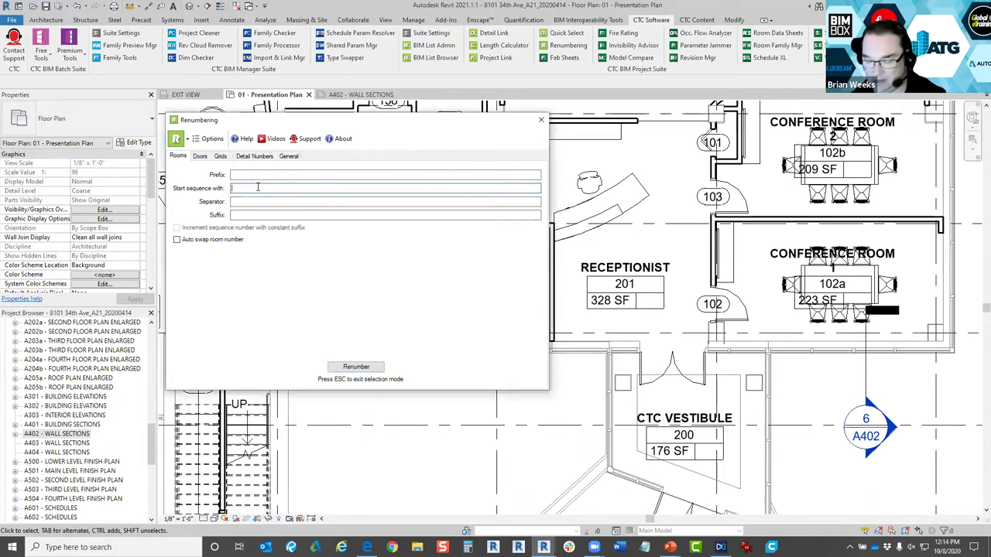
pyautogui.write('300')
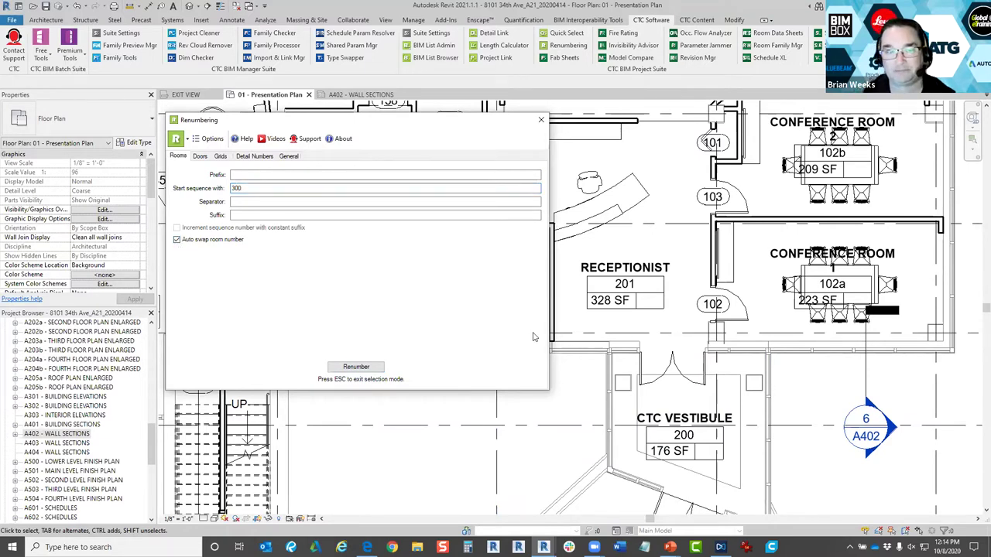
# Renumber the CTC Vestibule, Receptionist, Conference Room 1 and Conference Room 2 as 300 through 303, accepting the duplicate numbers, and end room selection.
pyautogui.click(336, 369)
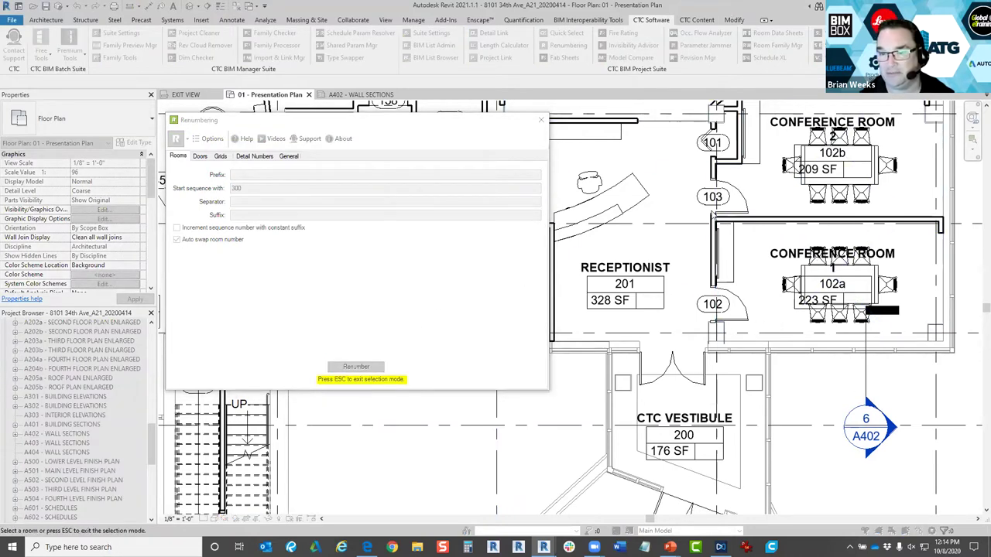
pyautogui.click(706, 463)
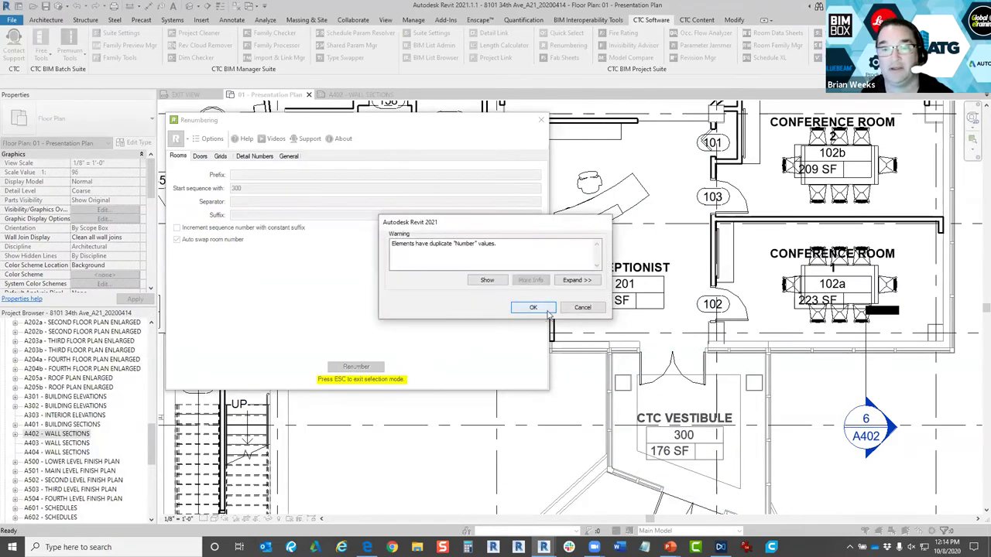
pyautogui.click(555, 309)
pyautogui.click(689, 301)
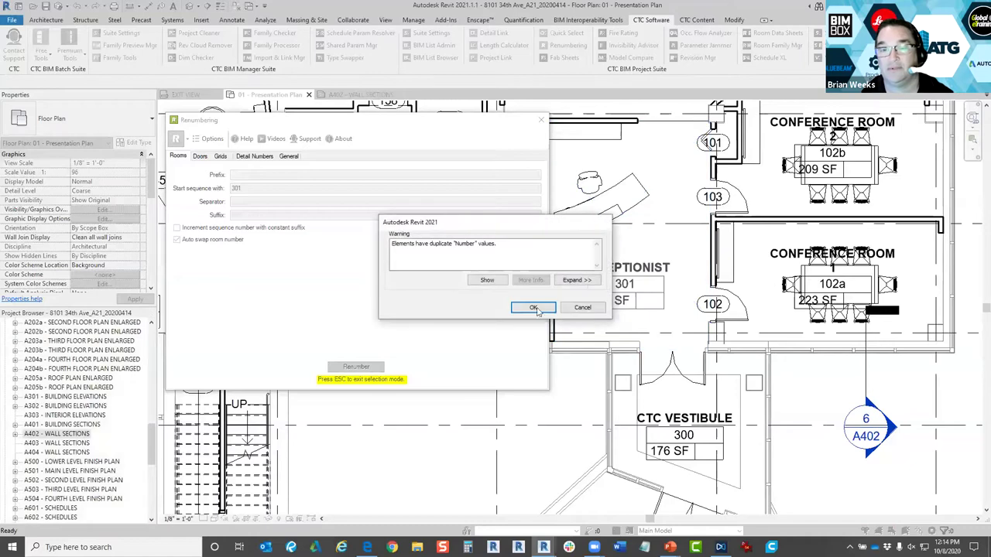
pyautogui.click(545, 309)
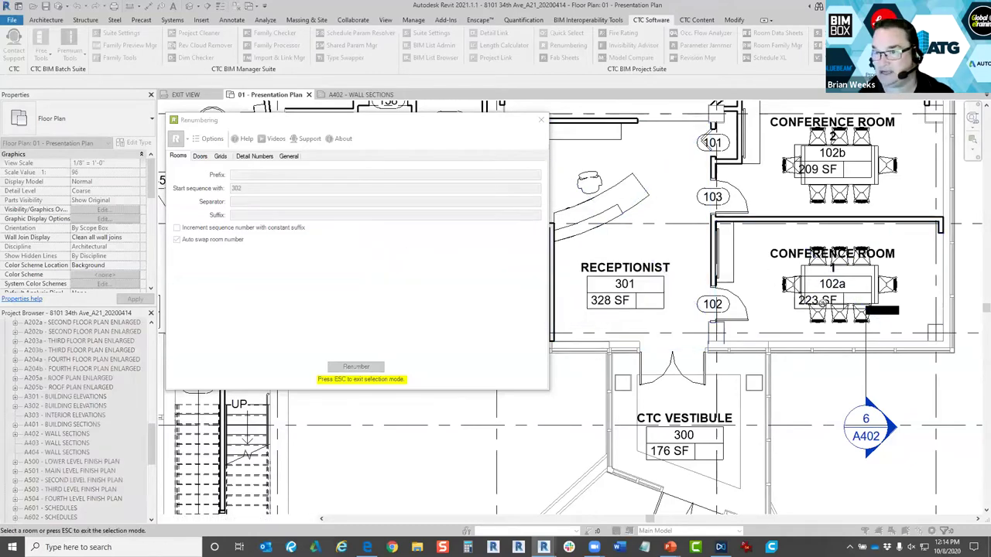
pyautogui.click(820, 303)
pyautogui.click(875, 192)
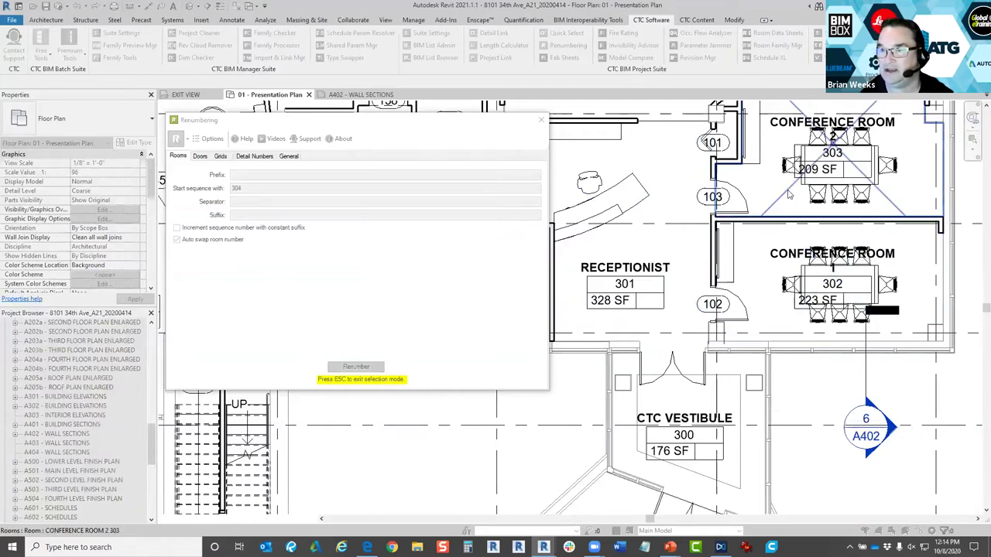
pyautogui.click(226, 285)
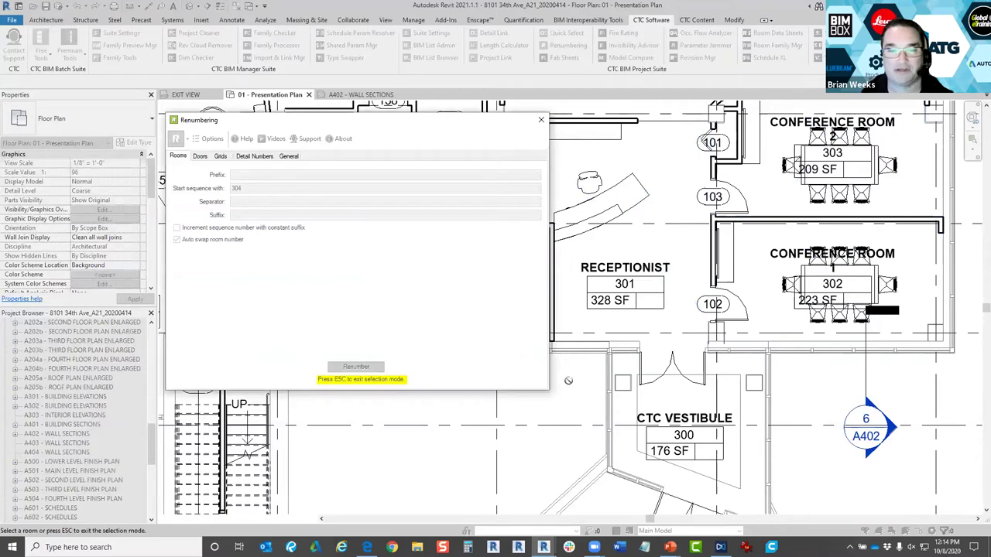
pyautogui.click(525, 436)
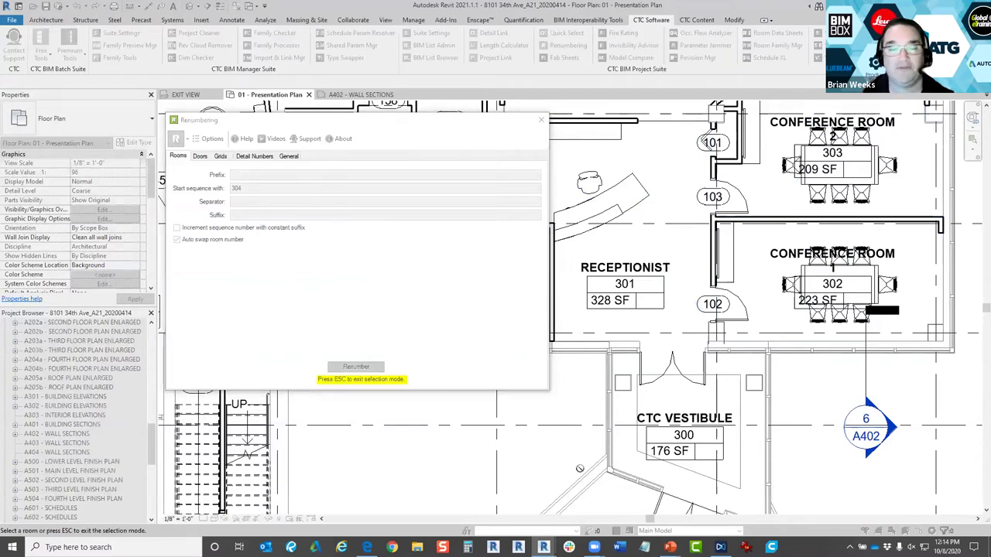
pyautogui.rightClick(557, 450)
pyautogui.click(588, 325)
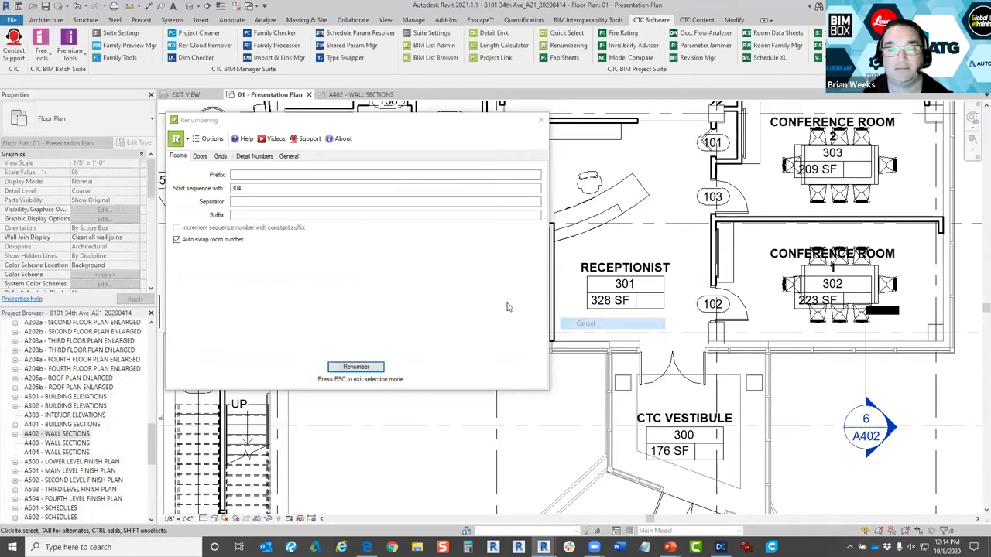
# Restart the sequence at 100, renumber the CTC Vestibule, Receptionist and Conference Room 1 as 100 through 102, and end room selection.
pyautogui.doubleClick(256, 188)
pyautogui.write('100')
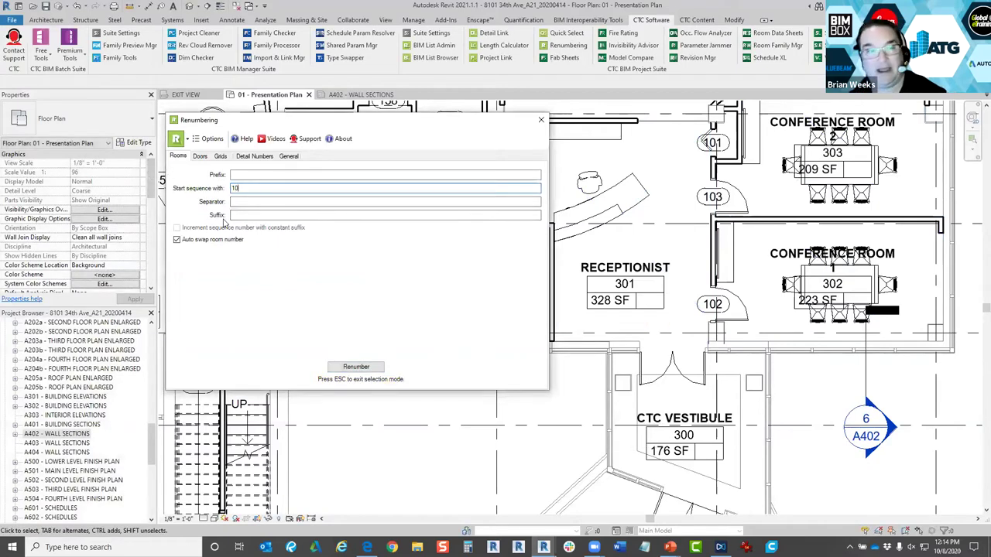
pyautogui.click(356, 367)
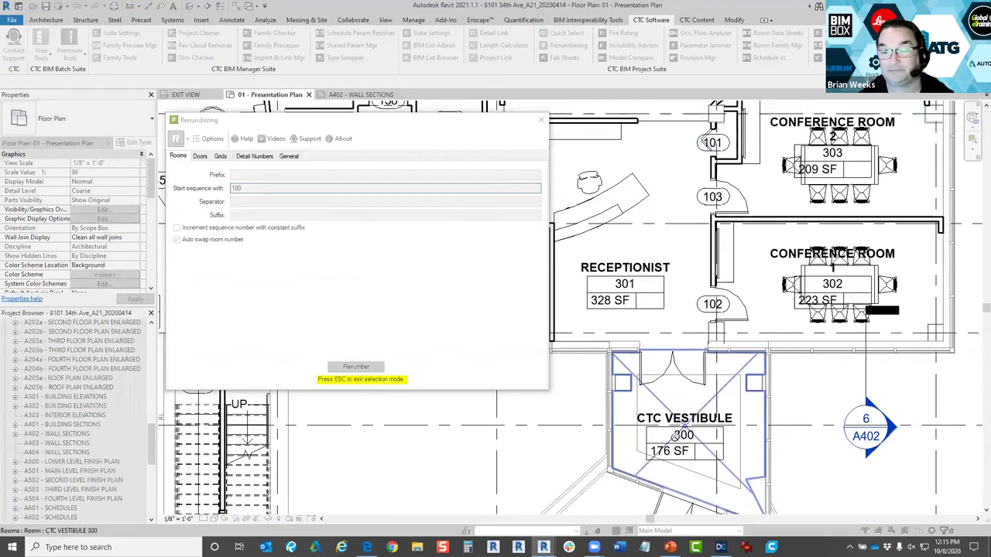
pyautogui.click(704, 453)
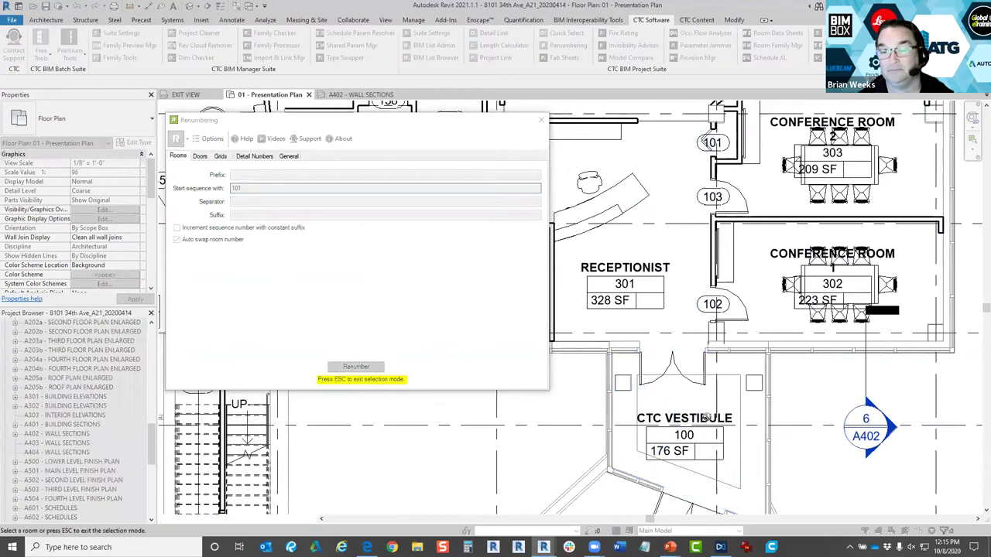
pyautogui.click(634, 263)
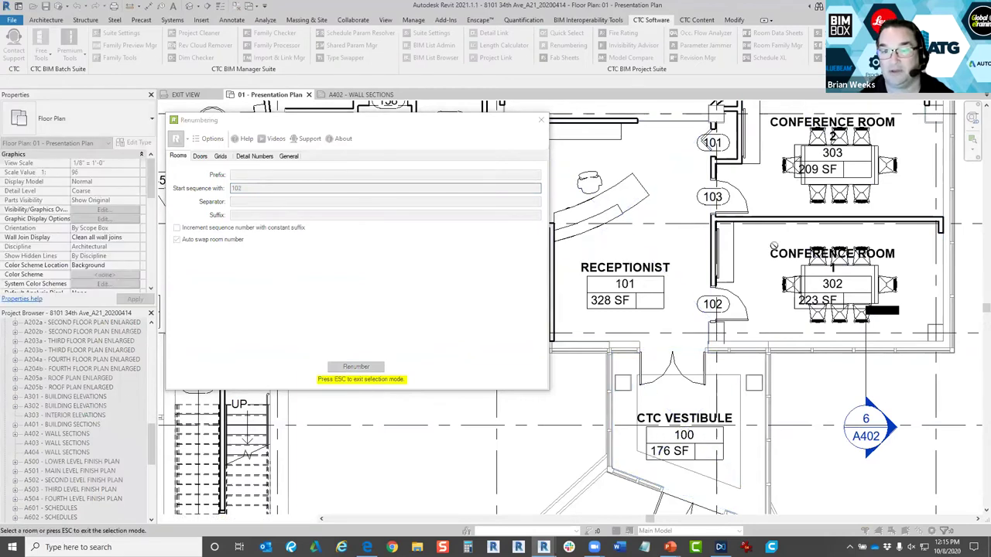
pyautogui.click(840, 271)
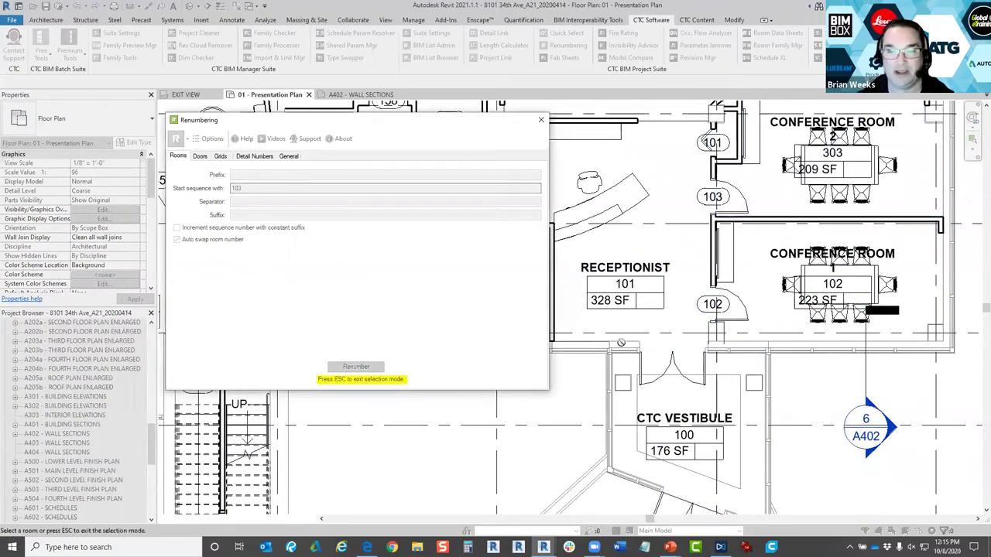
pyautogui.click(624, 271)
pyautogui.click(566, 279)
pyautogui.rightClick(692, 273)
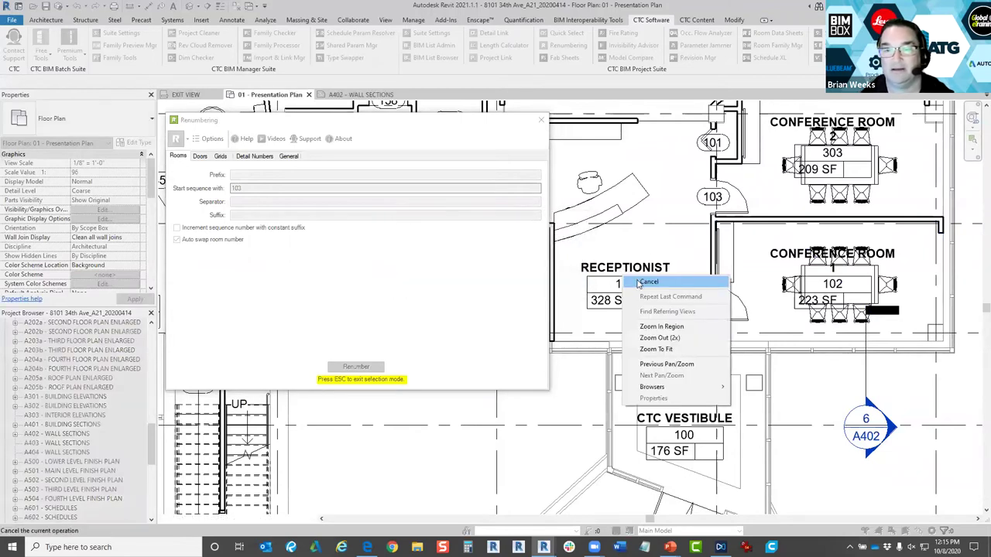
pyautogui.click(708, 281)
# Set the sequence to 102 with suffix a and renumber Conference Rooms 1 and 2 as 102a and 102b.
pyautogui.write('1')
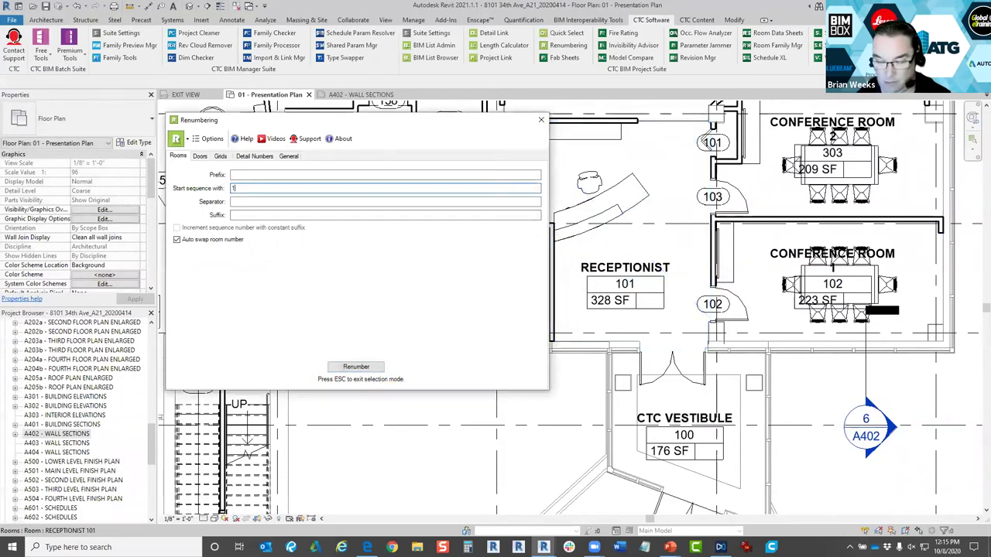
pyautogui.click(267, 215)
pyautogui.write('a')
pyautogui.click(356, 367)
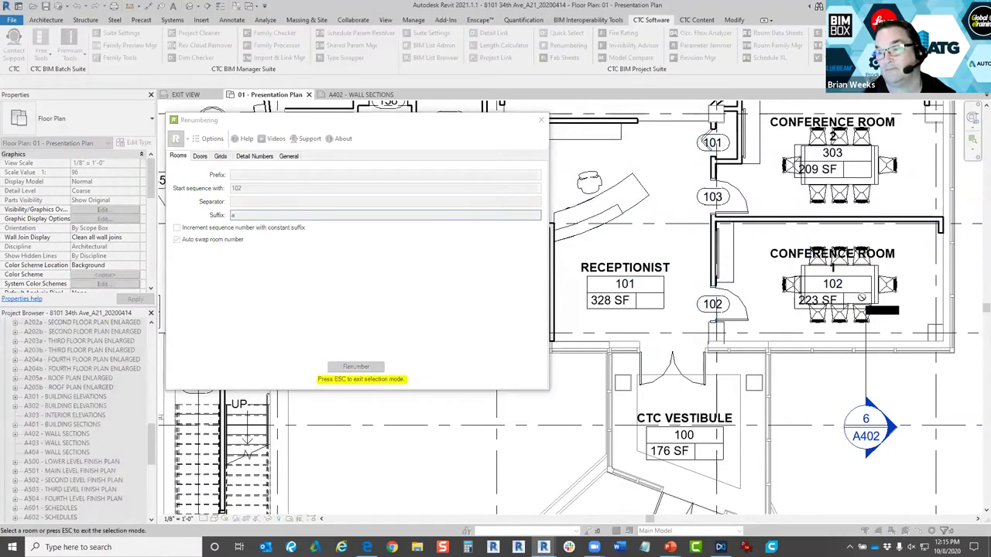
pyautogui.click(861, 298)
pyautogui.click(861, 175)
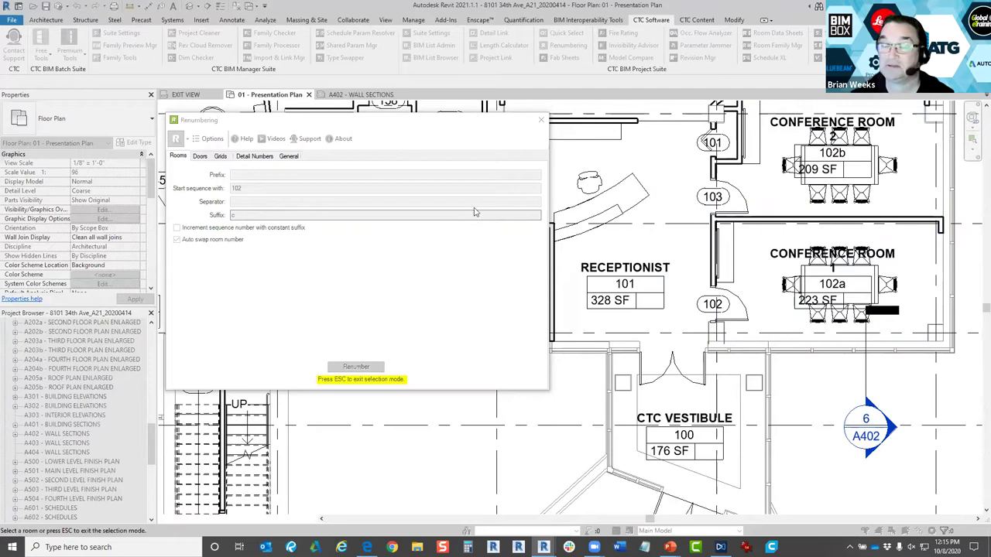
# Close the Renumbering tool and cancel its active room selection mode in the floor plan.
pyautogui.scroll(-6, 687, 224)
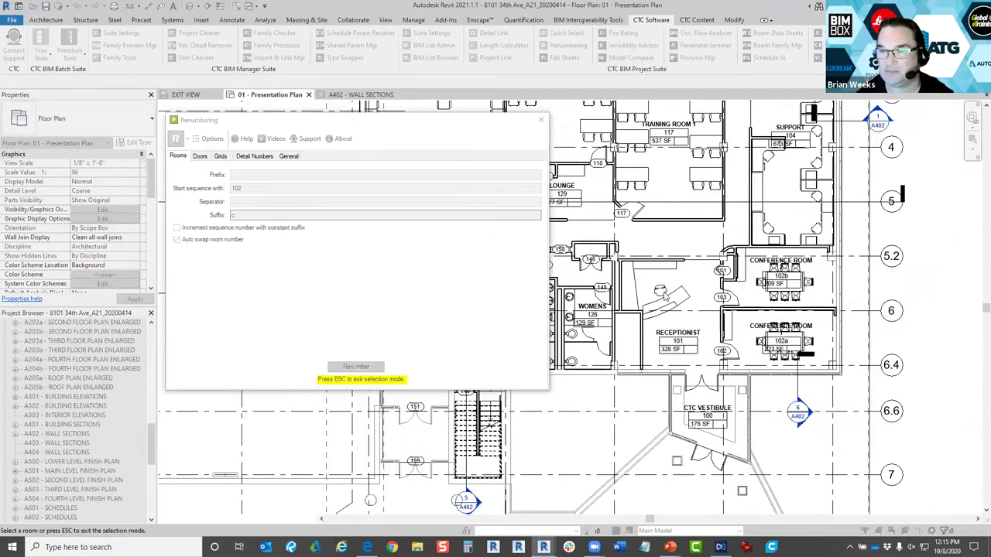
pyautogui.moveTo(711, 276); pyautogui.dragTo(678, 290, button='middle')
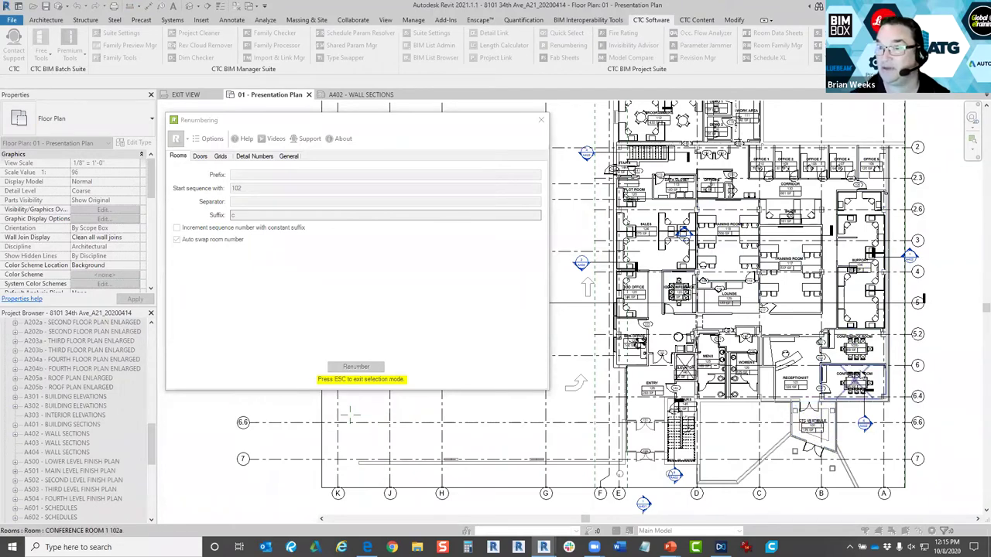
pyautogui.moveTo(350, 417); pyautogui.dragTo(336, 444, button='middle')
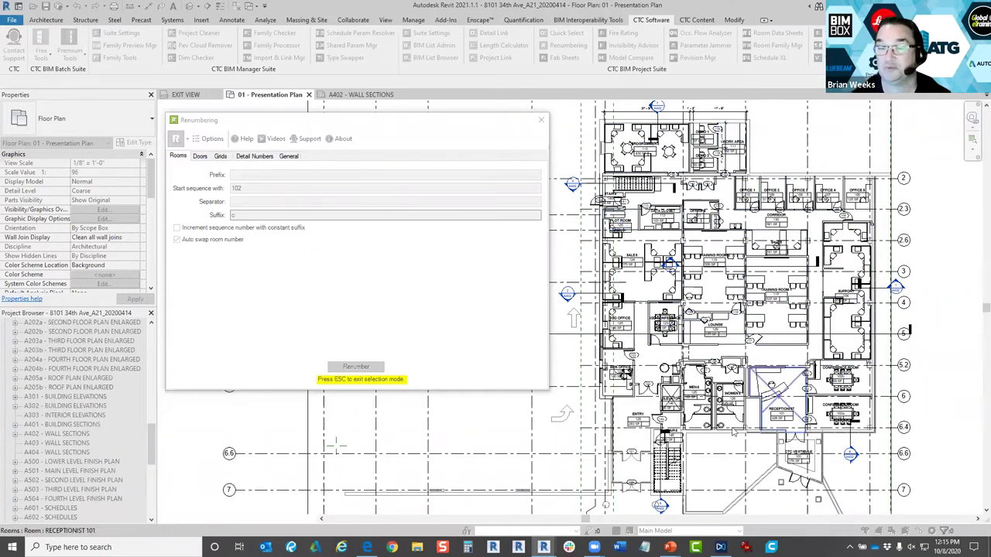
pyautogui.click(541, 120)
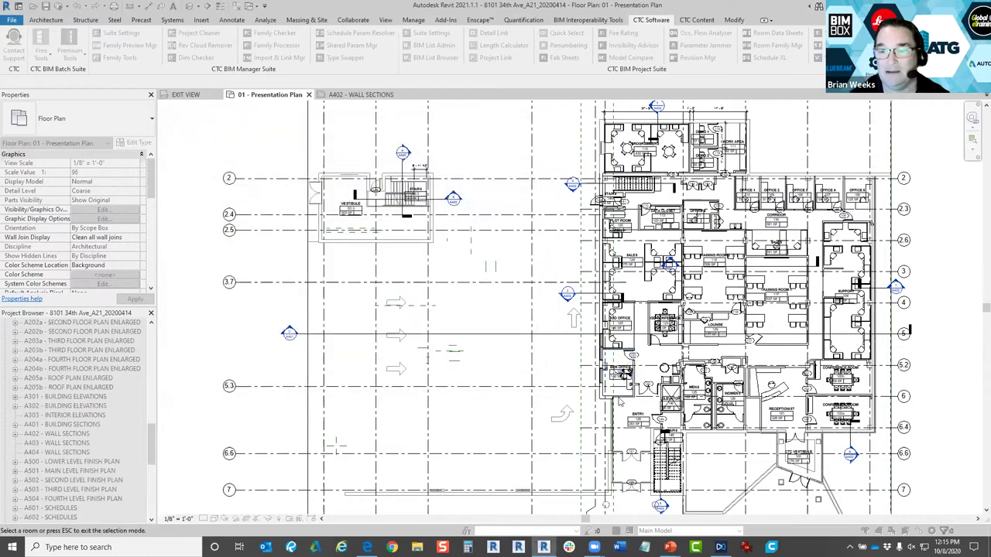
pyautogui.scroll(2, 820, 429)
pyautogui.scroll(4, 819, 428)
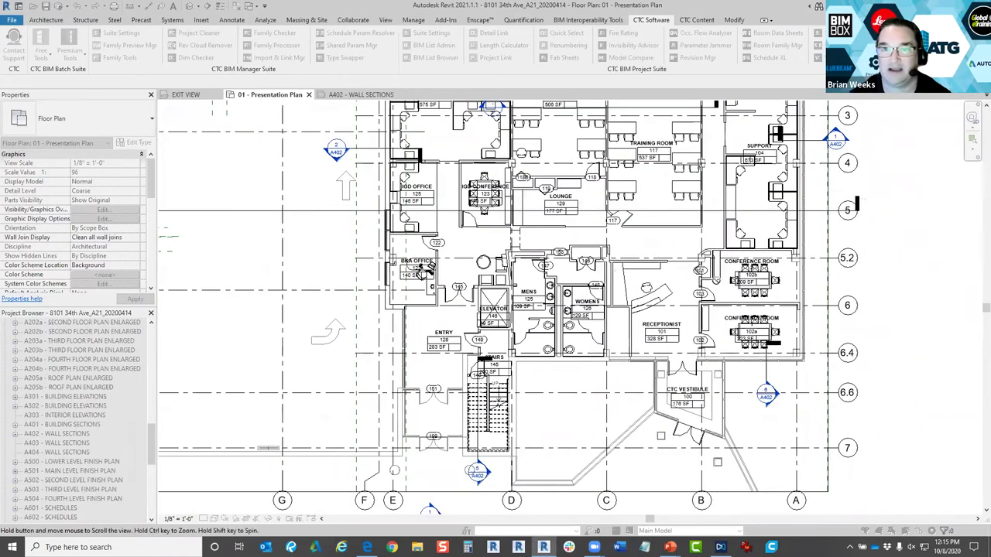
pyautogui.scroll(3, 685, 353)
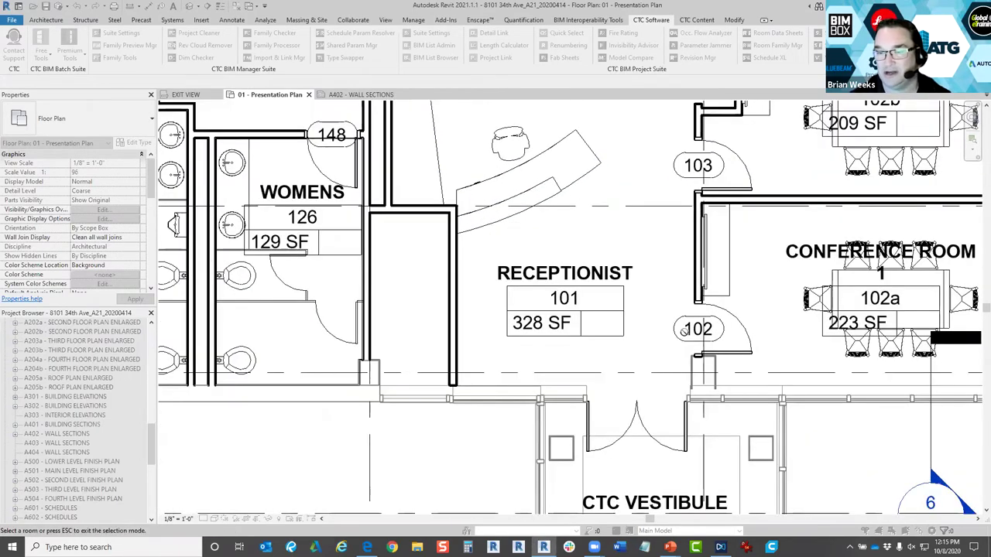
pyautogui.rightClick(411, 235)
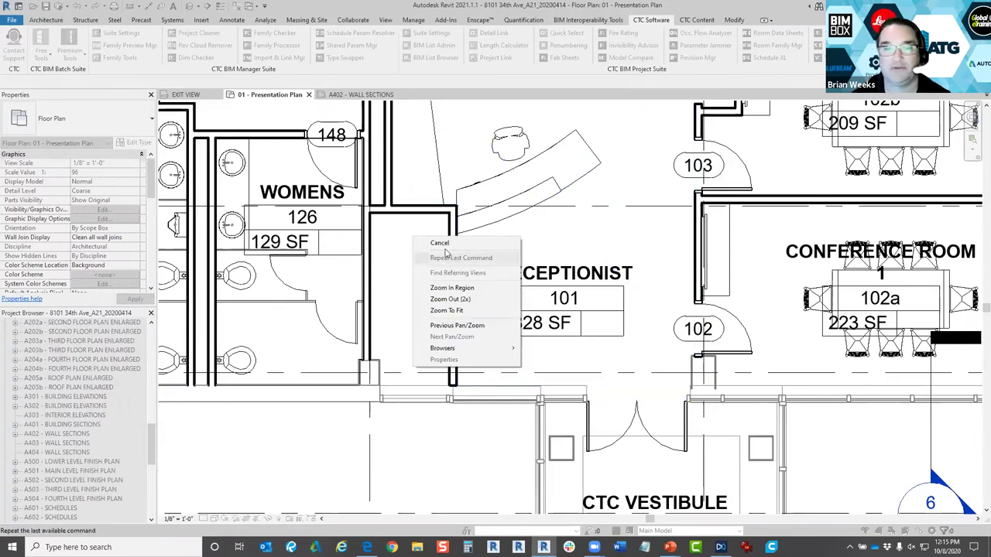
pyautogui.click(441, 242)
# Set the number of the door between Receptionist and Conference Room 1 to 200 directly on its door tag.
pyautogui.click(710, 333)
pyautogui.click(713, 332)
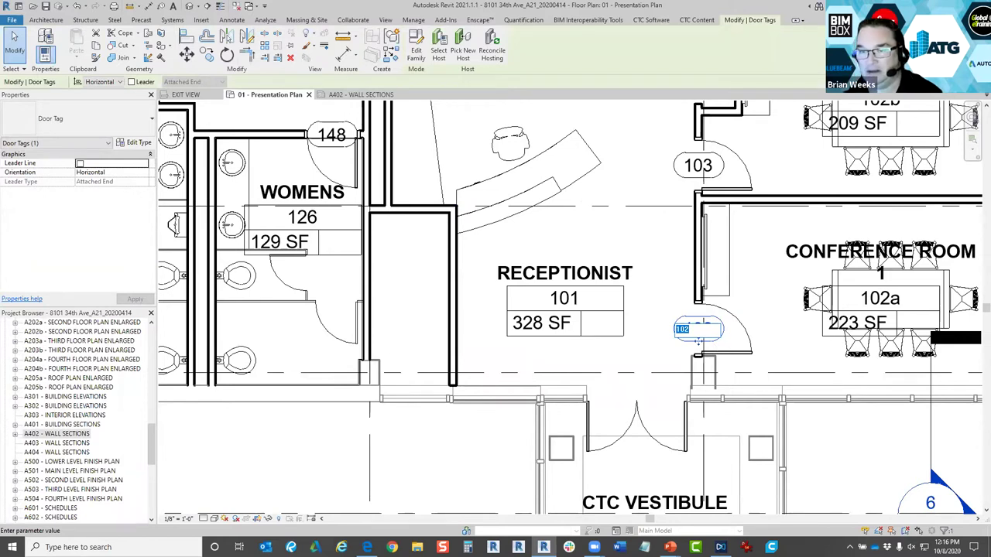
pyautogui.press('Escape')
pyautogui.click(697, 330)
pyautogui.write('20')
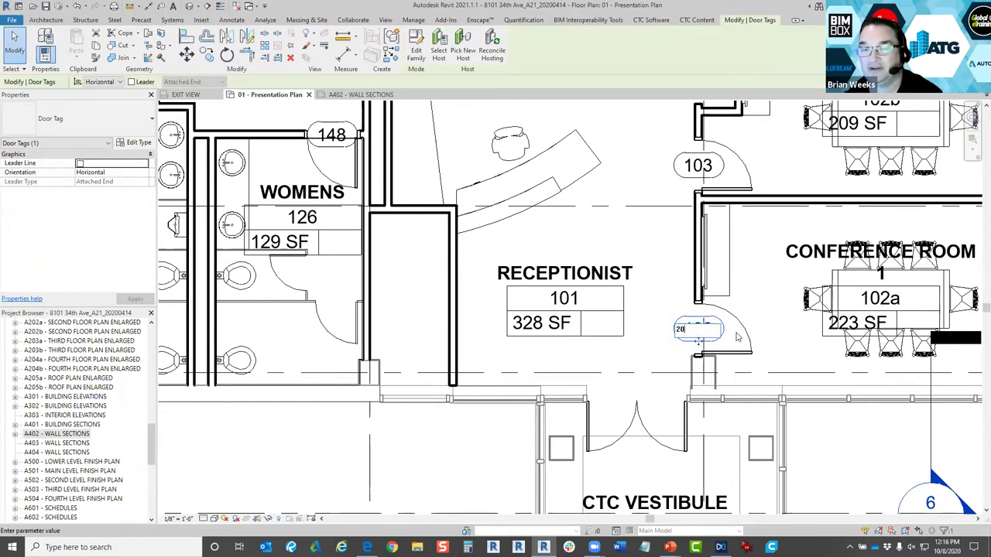
pyautogui.write('0')
pyautogui.press('Return')
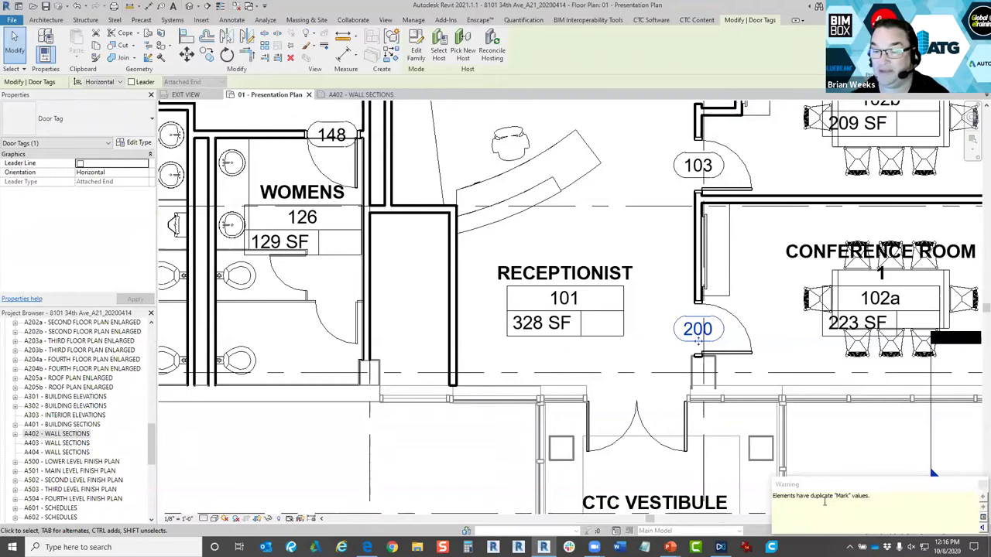
# Dismiss the duplicate-mark warning and set up door renumbering as room-based by To Room, New Construction phase, with automatic number swapping.
pyautogui.click(979, 485)
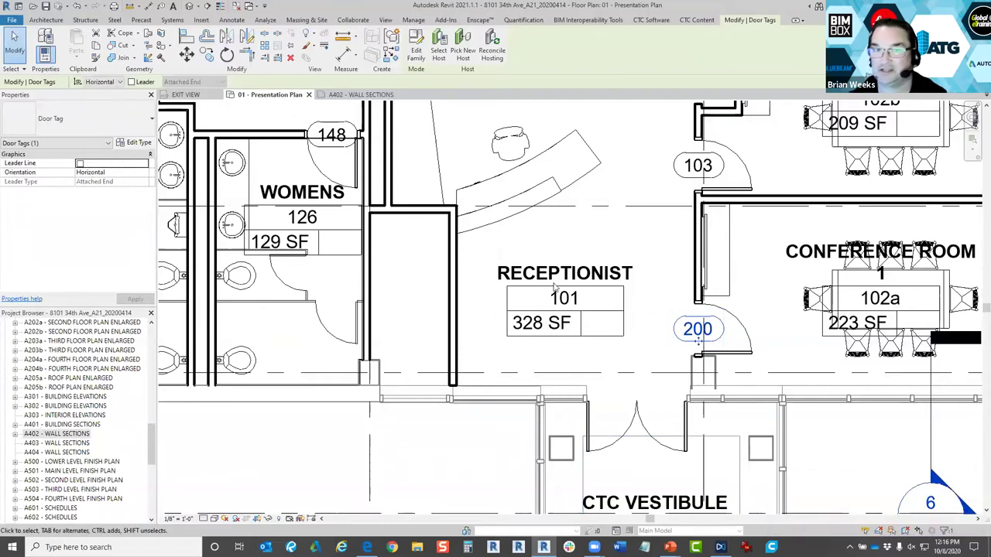
pyautogui.click(651, 19)
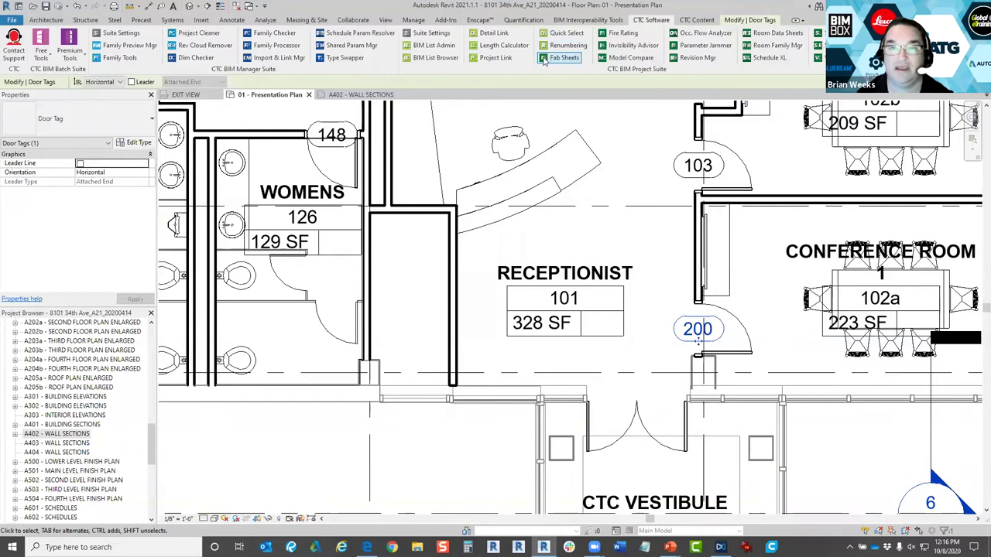
pyautogui.click(565, 45)
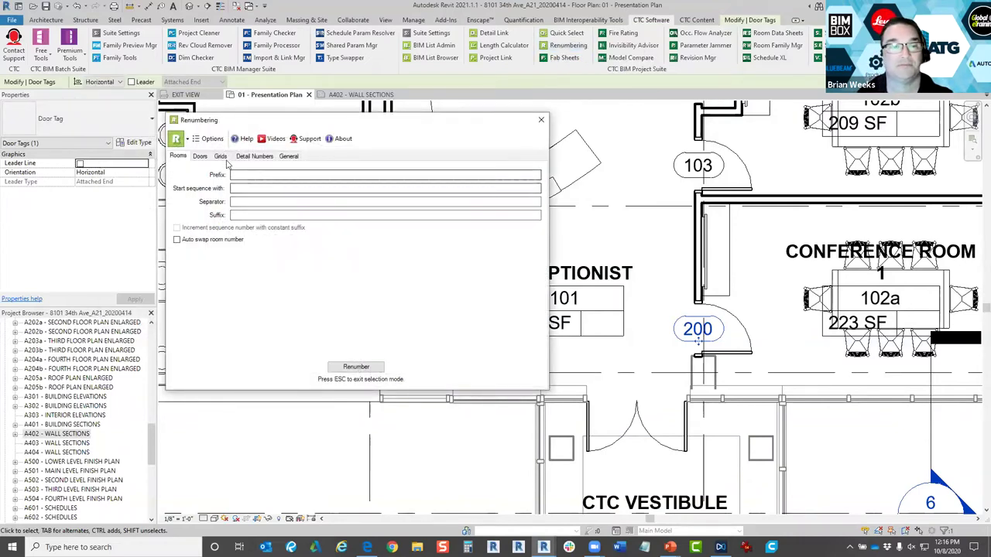
pyautogui.click(201, 156)
pyautogui.scroll(-4, 691, 279)
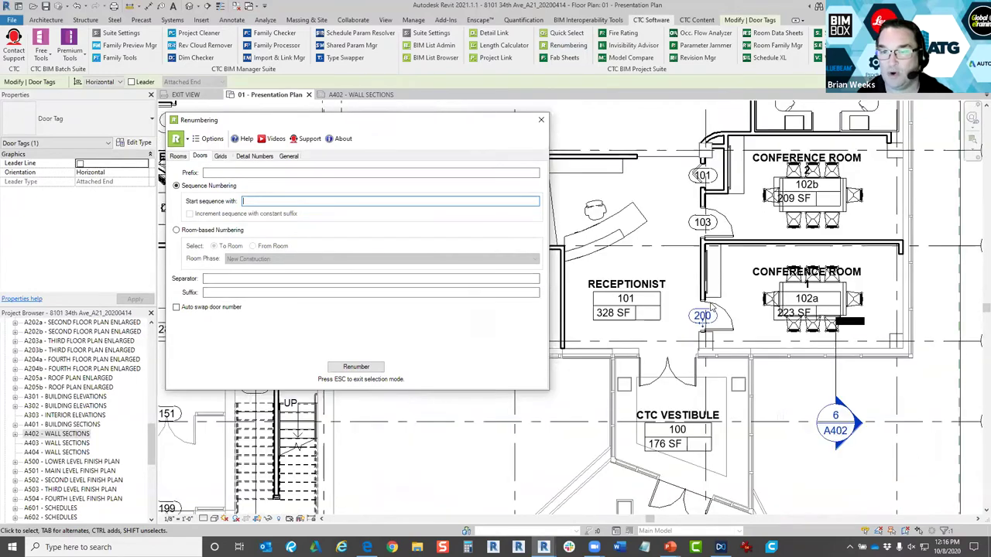
pyautogui.scroll(3, 692, 279)
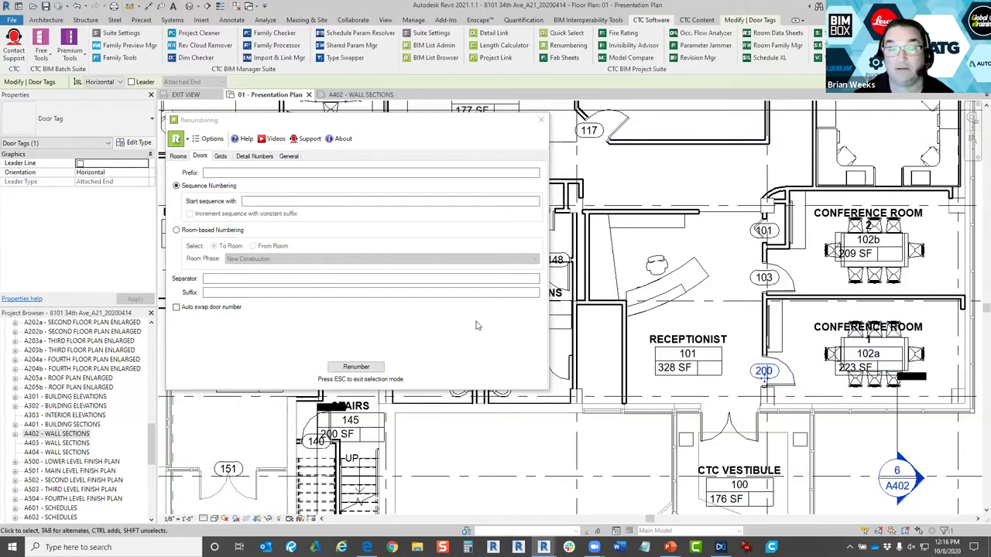
pyautogui.click(203, 231)
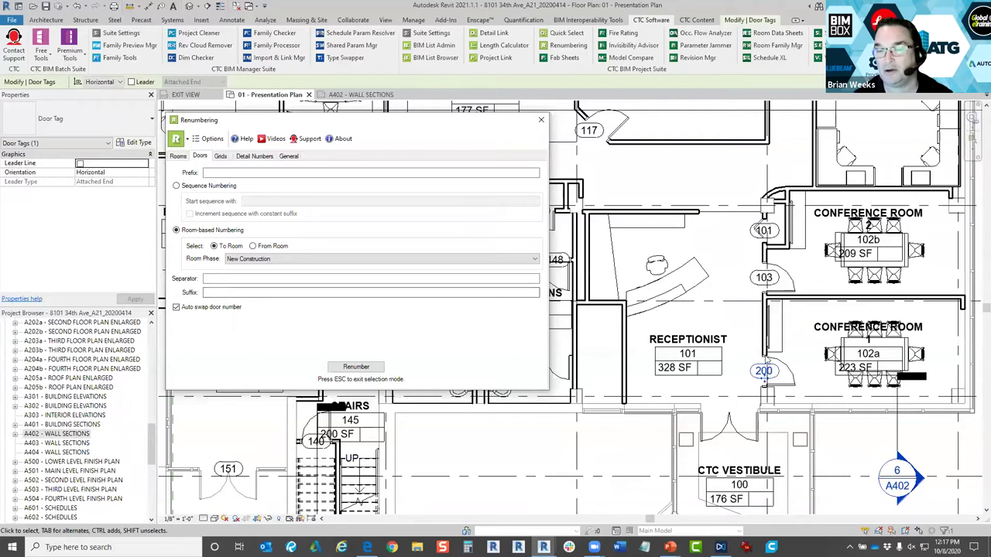
pyautogui.moveTo(759, 335); pyautogui.dragTo(753, 310, button='middle')
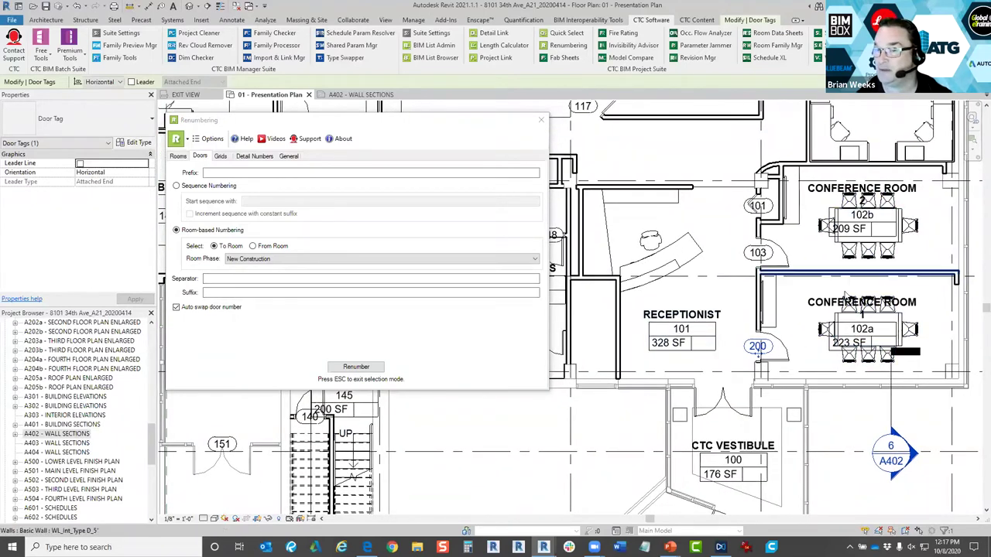
pyautogui.click(302, 332)
# Renumber the doors of Conference Rooms 1 and 2 as 102a and 102b from their rooms, and end door selection.
pyautogui.click(351, 369)
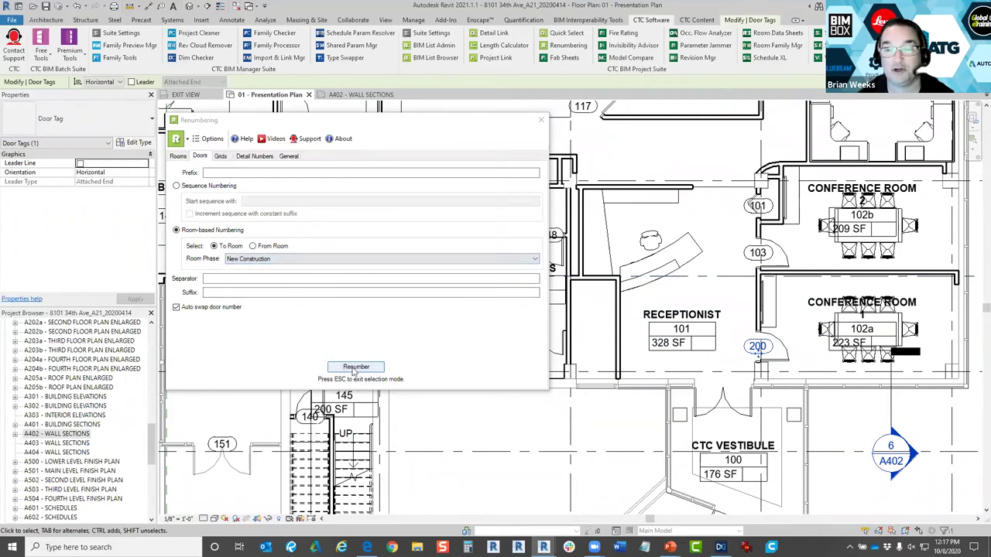
pyautogui.scroll(2, 873, 333)
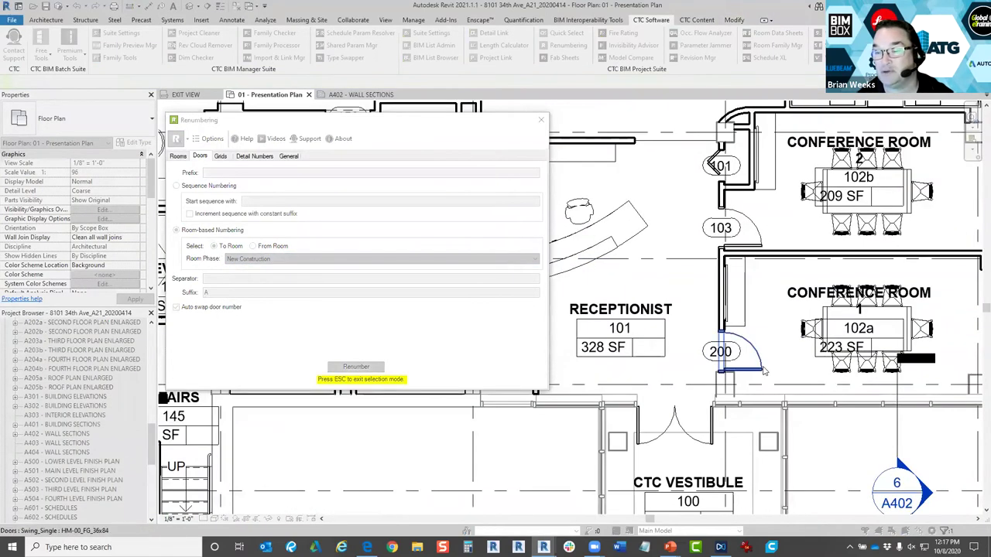
pyautogui.click(768, 363)
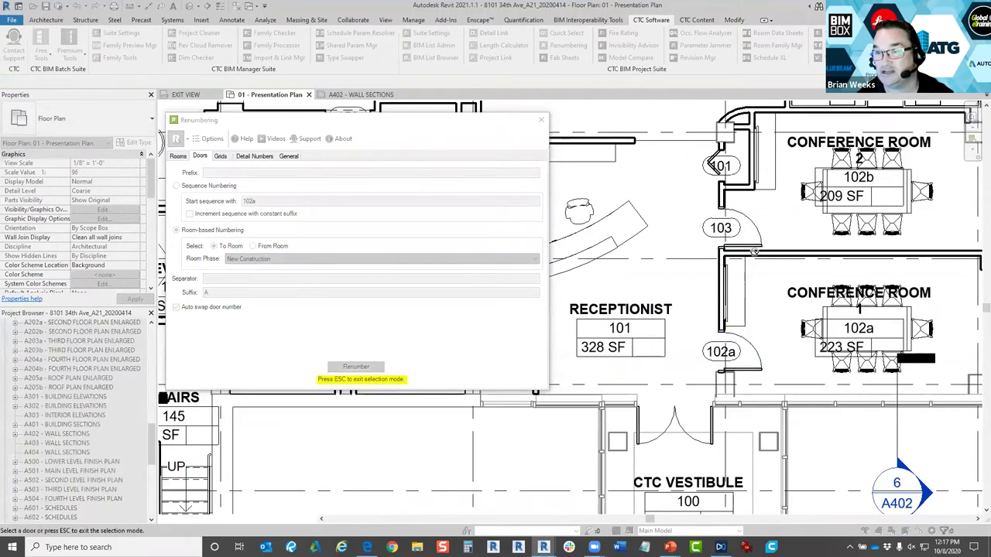
pyautogui.click(762, 253)
pyautogui.moveTo(803, 432); pyautogui.dragTo(723, 458, button='middle')
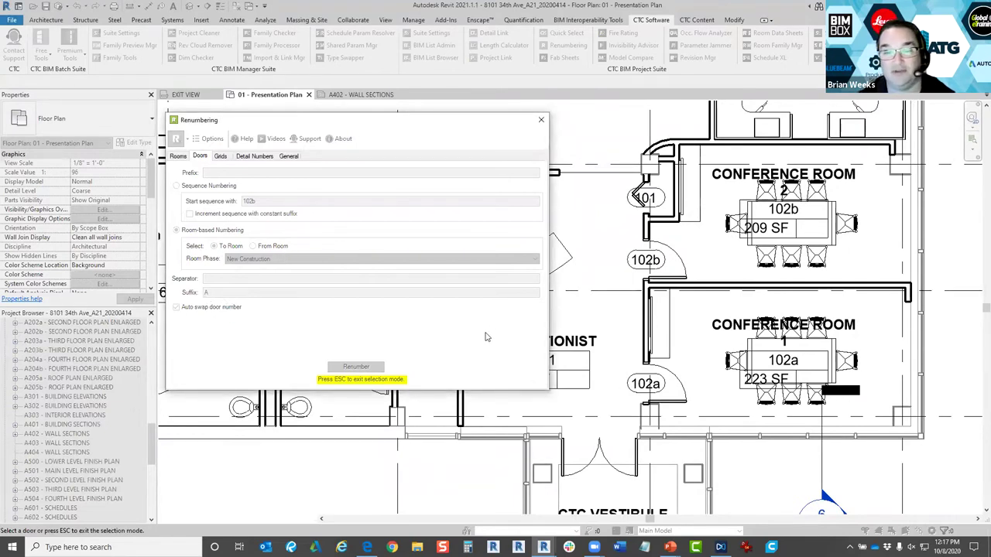
pyautogui.rightClick(596, 315)
pyautogui.click(620, 326)
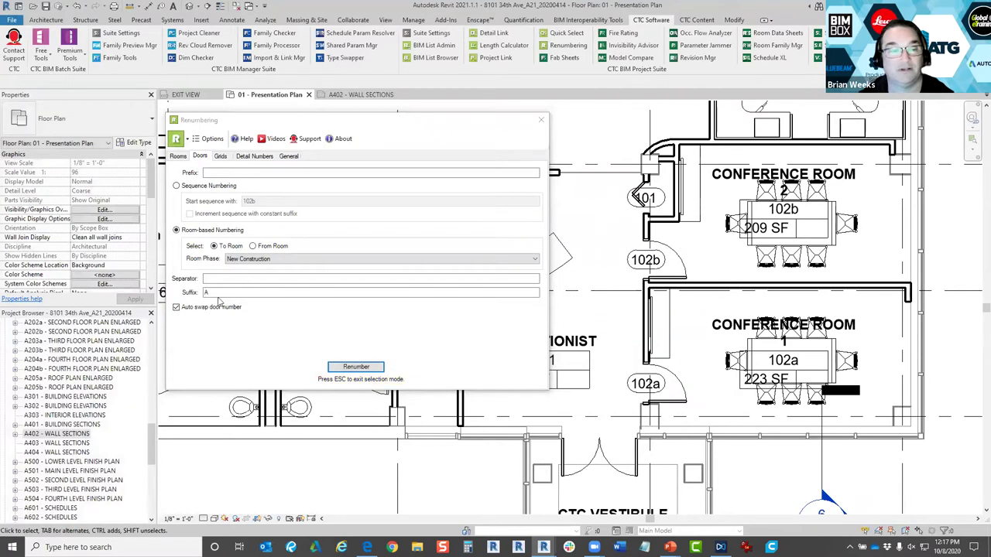
# Try renumbering the Conference Room 1 door with suffix A, allowing the already numbered door to change again, and end door selection.
pyautogui.write('A')
pyautogui.click(356, 367)
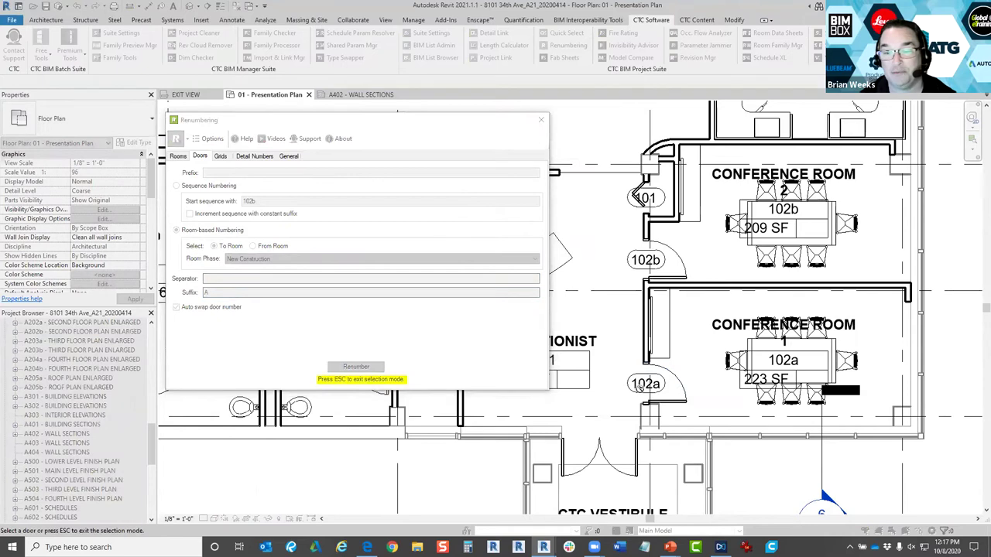
pyautogui.click(686, 393)
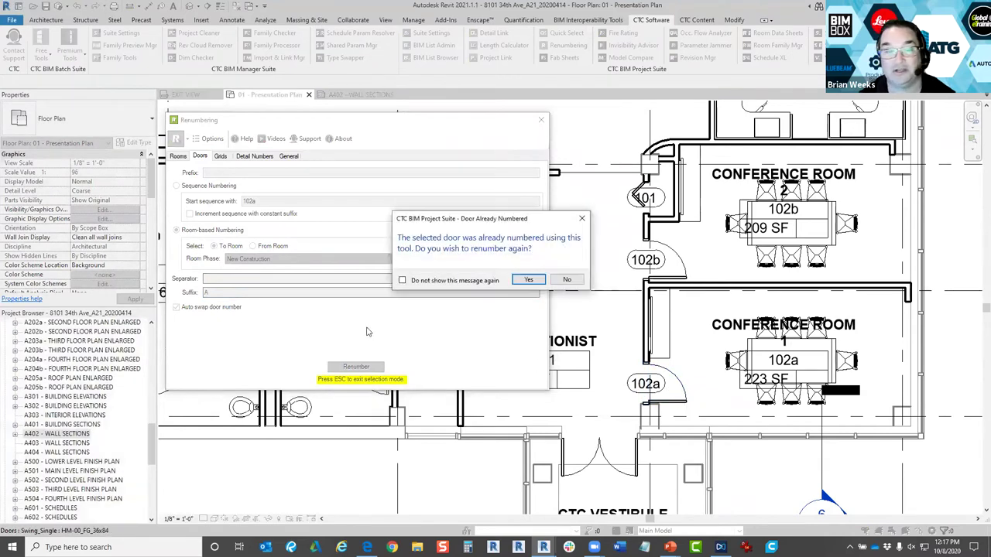
pyautogui.click(530, 279)
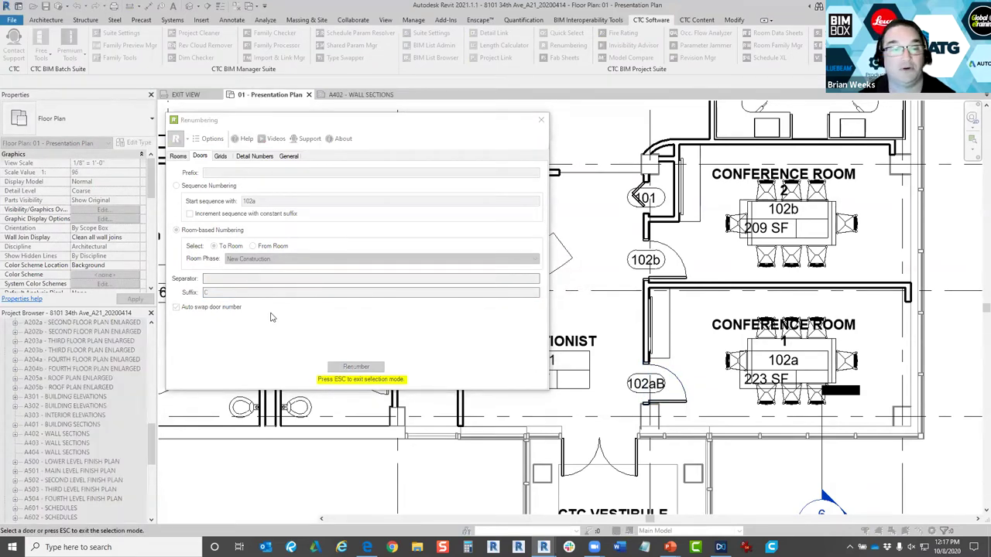
pyautogui.rightClick(617, 335)
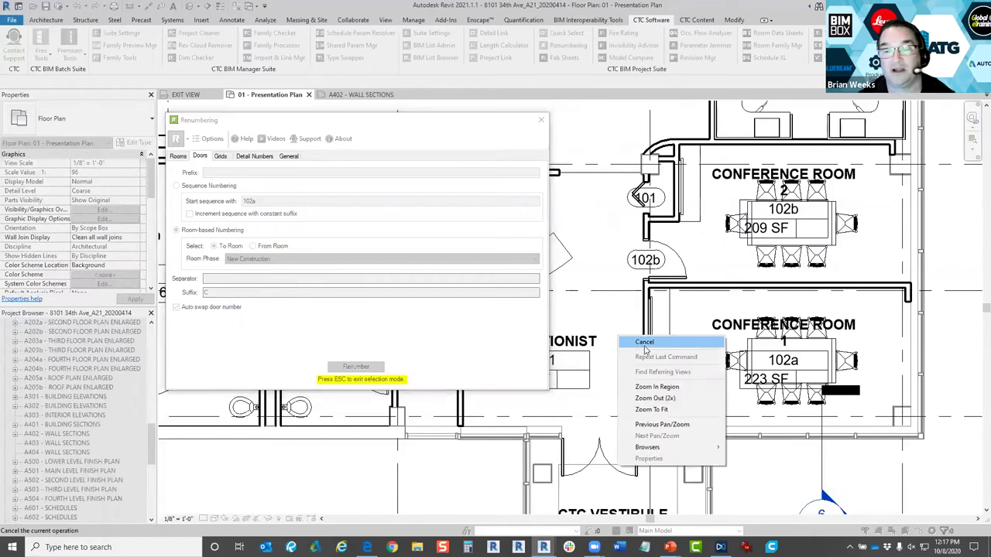
pyautogui.click(643, 342)
# Clear the door suffix, turn off automatic swapping, and renumber the Conference Room 1 door back to 102a, dismissing the save reminder.
pyautogui.click(183, 309)
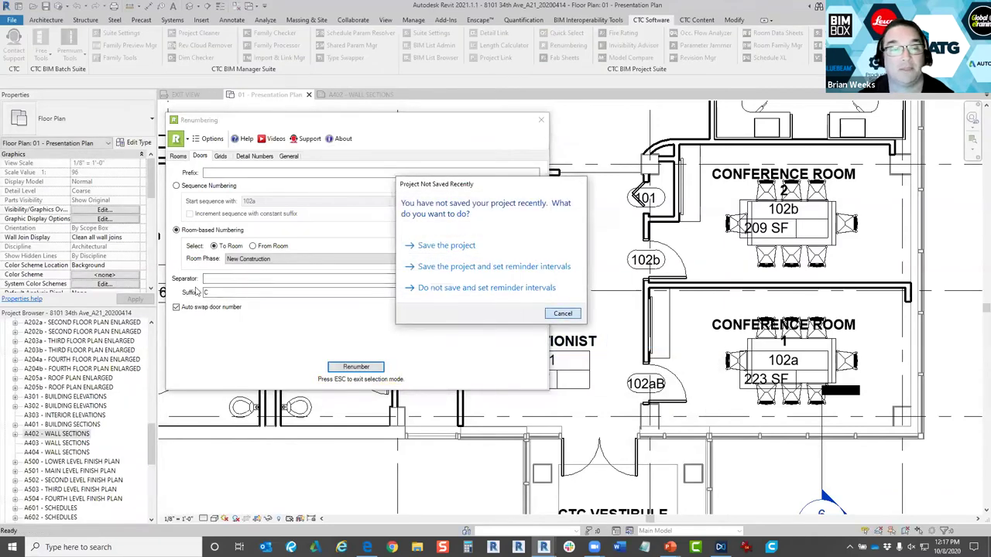
pyautogui.press('Escape')
pyautogui.click(180, 308)
pyautogui.doubleClick(206, 292)
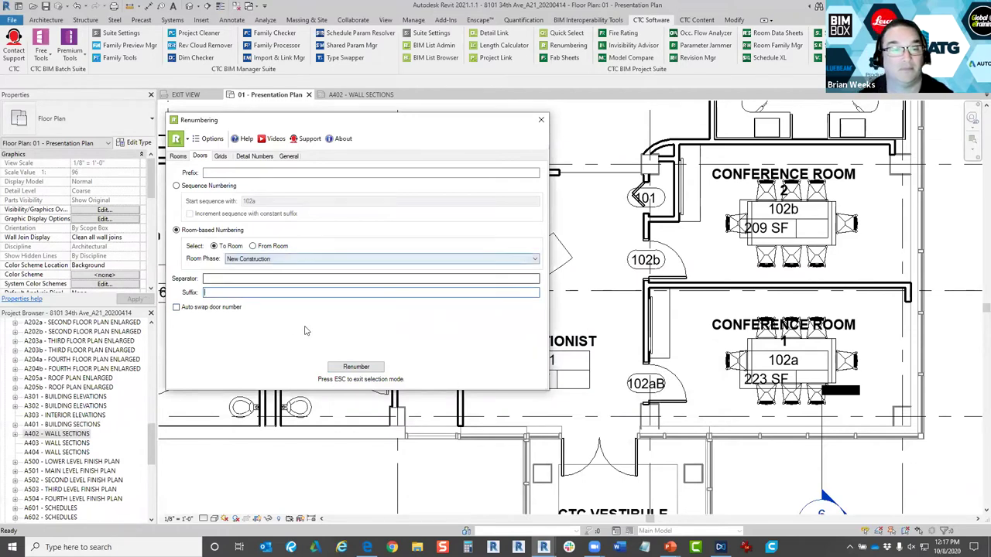
pyautogui.click(242, 277)
pyautogui.click(354, 366)
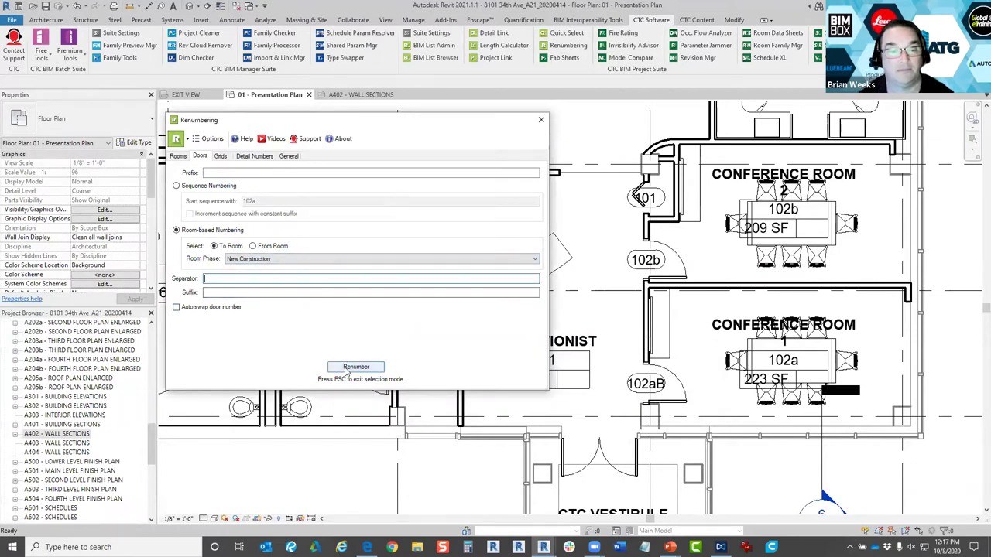
pyautogui.click(685, 403)
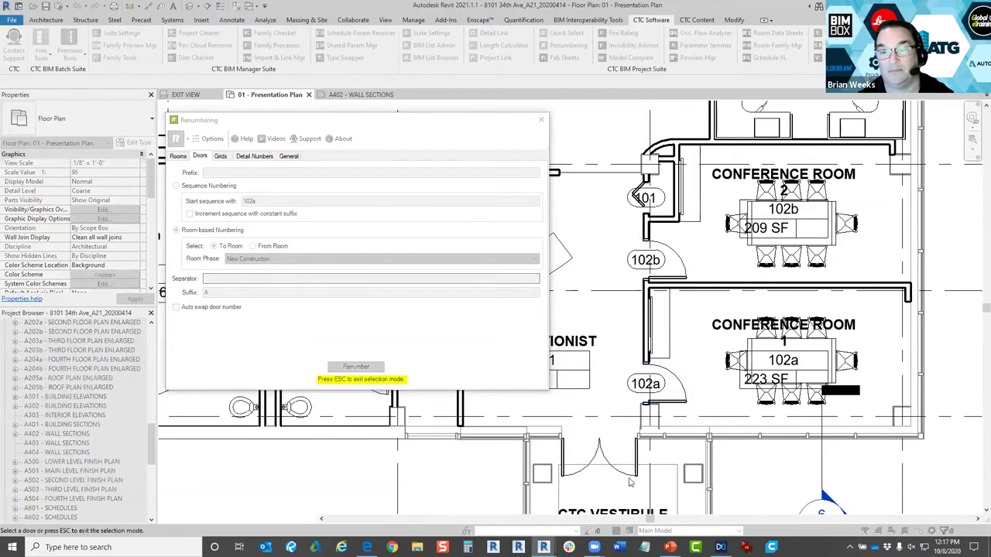
pyautogui.rightClick(647, 323)
pyautogui.click(666, 330)
pyautogui.doubleClick(235, 293)
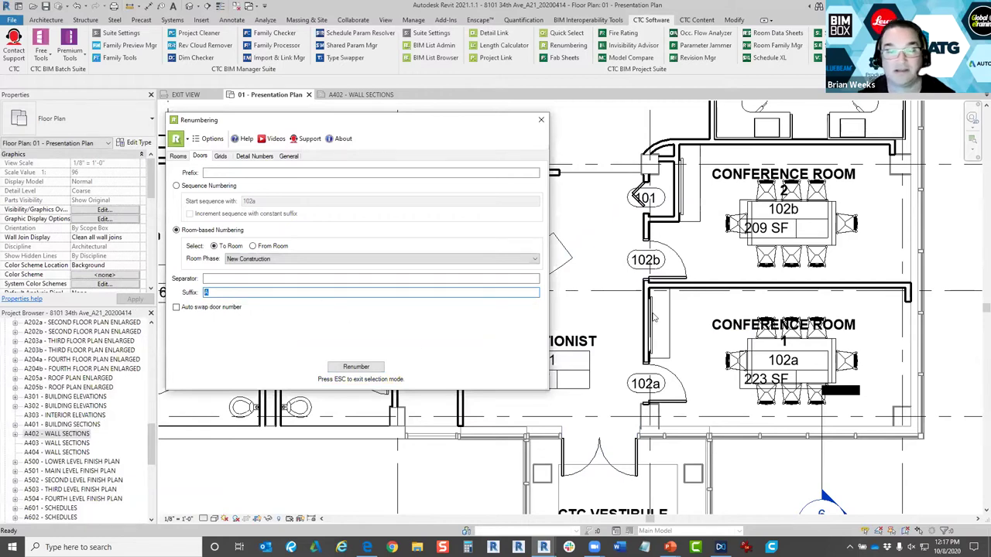
# Renumber the CTC Vestibule, Receptionist and Conference Rooms 1 and 2 as 200 through 203, with automatic room number swapping enabled.
pyautogui.scroll(-3, 655, 317)
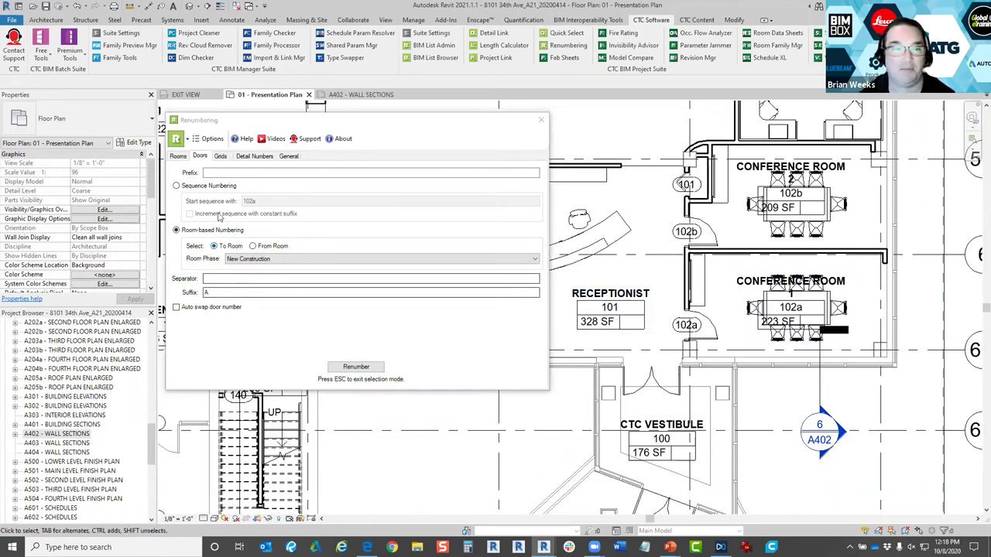
pyautogui.click(178, 155)
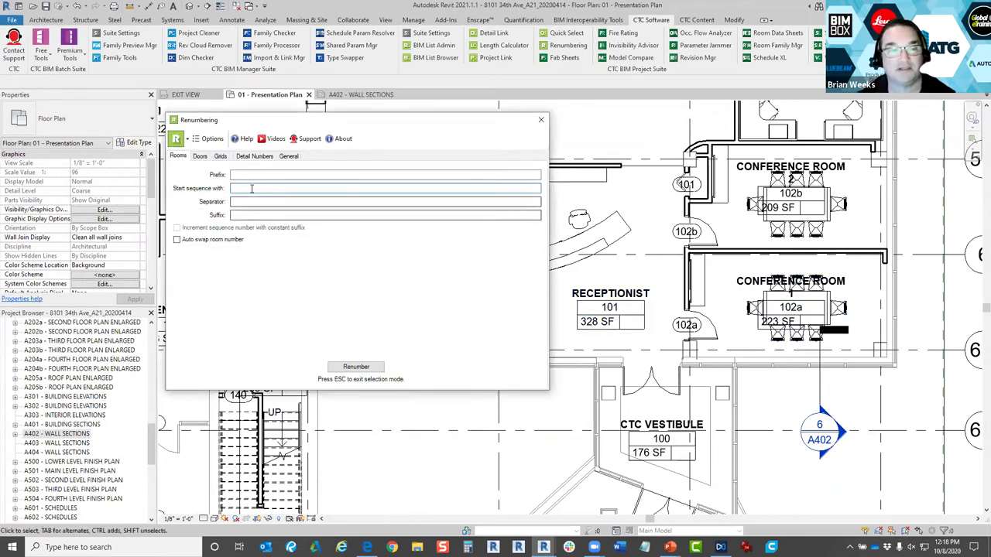
pyautogui.write('200')
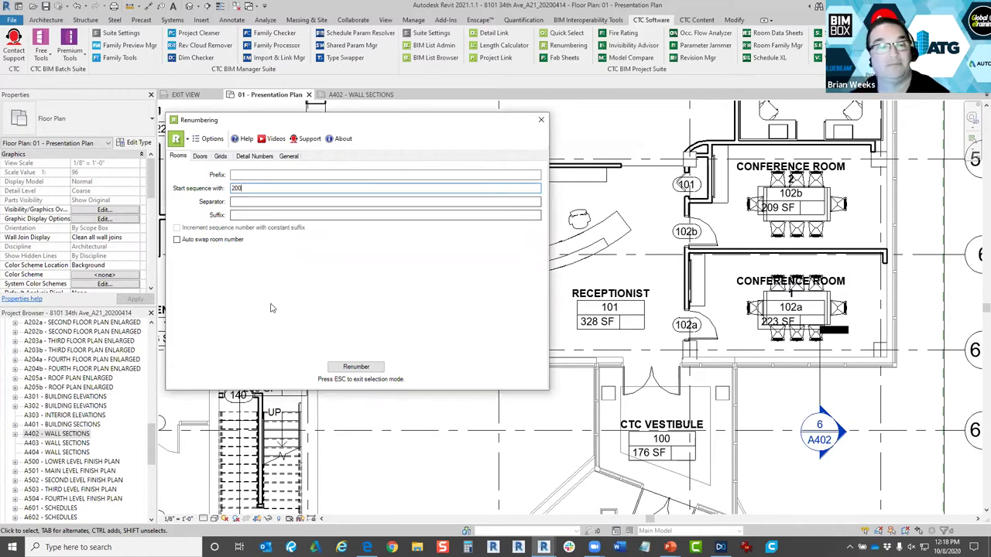
pyautogui.click(176, 239)
pyautogui.click(356, 366)
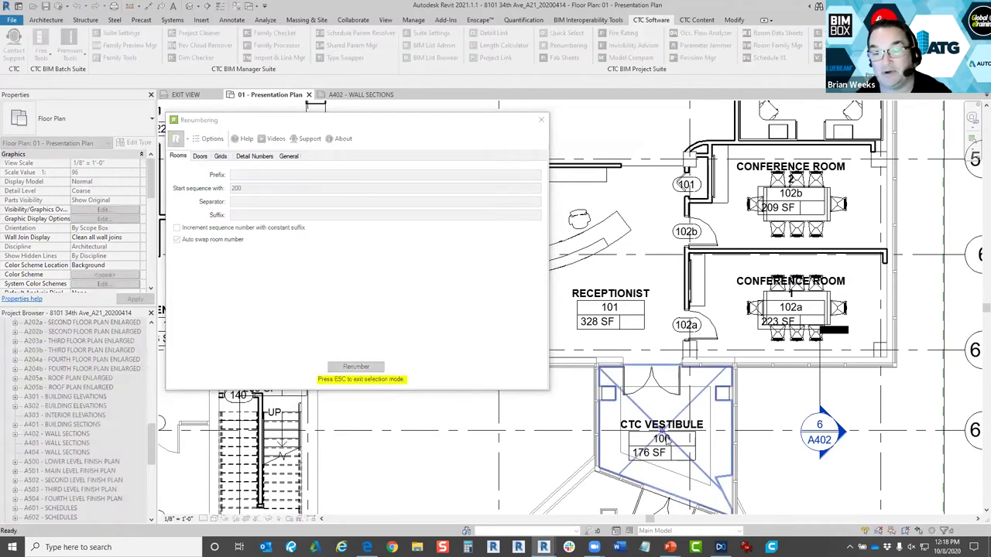
pyautogui.click(663, 431)
pyautogui.click(534, 310)
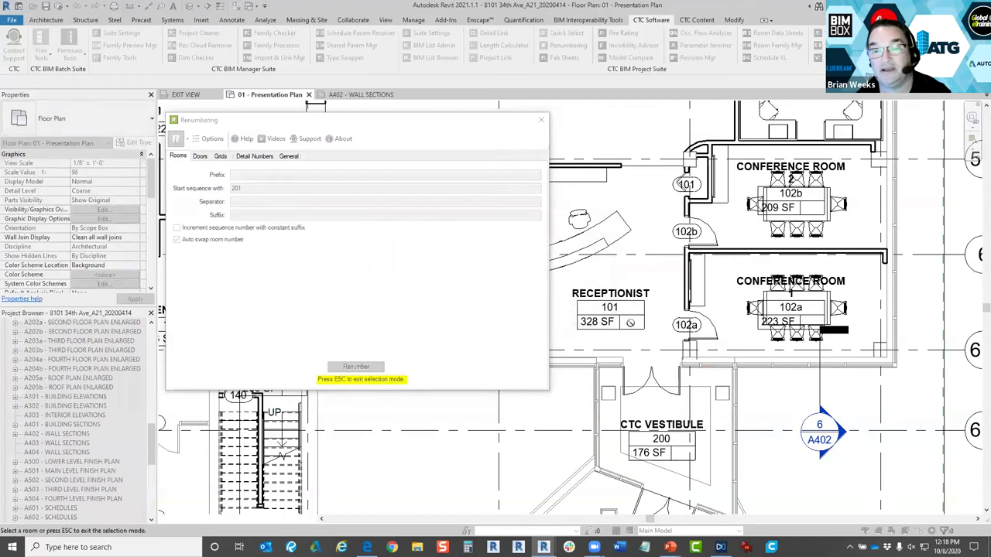
pyautogui.click(613, 251)
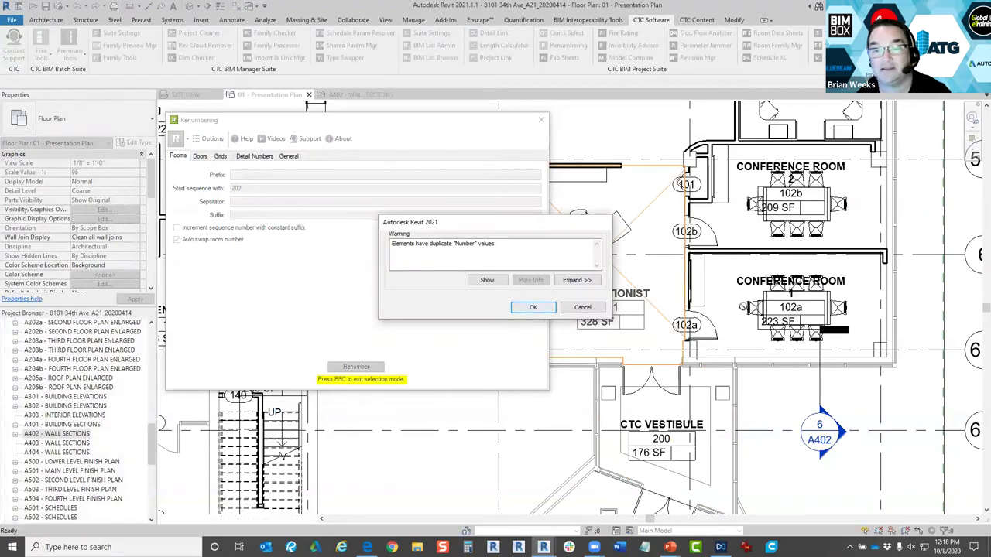
pyautogui.click(534, 308)
pyautogui.click(801, 319)
pyautogui.click(807, 205)
pyautogui.rightClick(587, 302)
pyautogui.click(600, 311)
# Clear the door suffix, enable automatic swapping, and renumber the Conference Room 1 and 2 doors as 202 and 203 from their rooms.
pyautogui.click(200, 157)
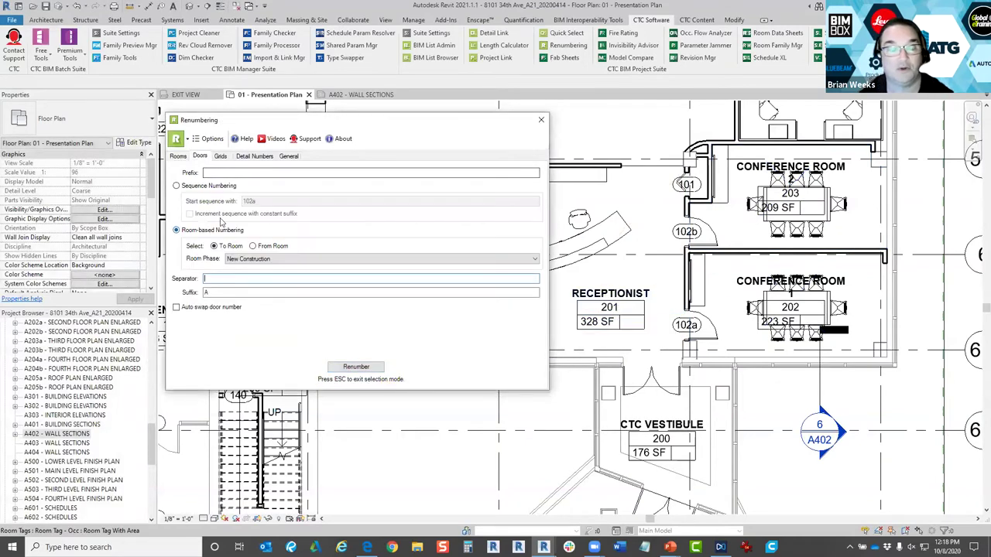
pyautogui.doubleClick(210, 292)
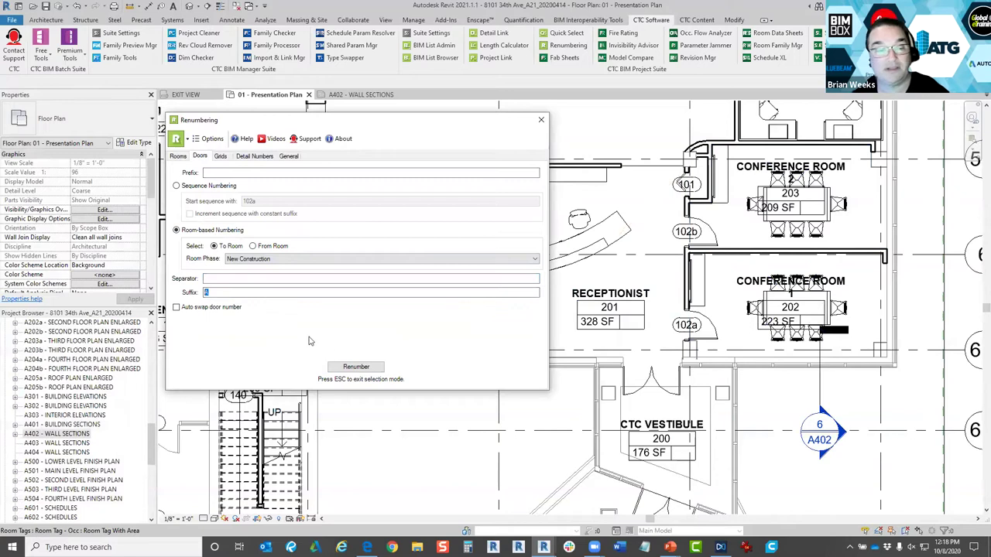
pyautogui.click(176, 308)
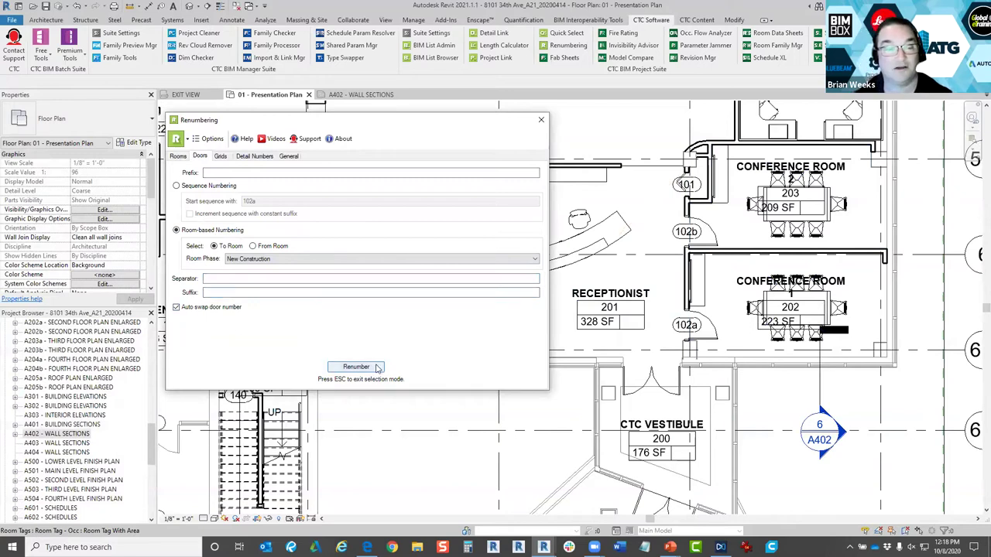
pyautogui.click(376, 368)
pyautogui.click(709, 343)
pyautogui.click(706, 241)
pyautogui.scroll(3, 774, 255)
pyautogui.moveTo(697, 439); pyautogui.dragTo(690, 456, button='middle')
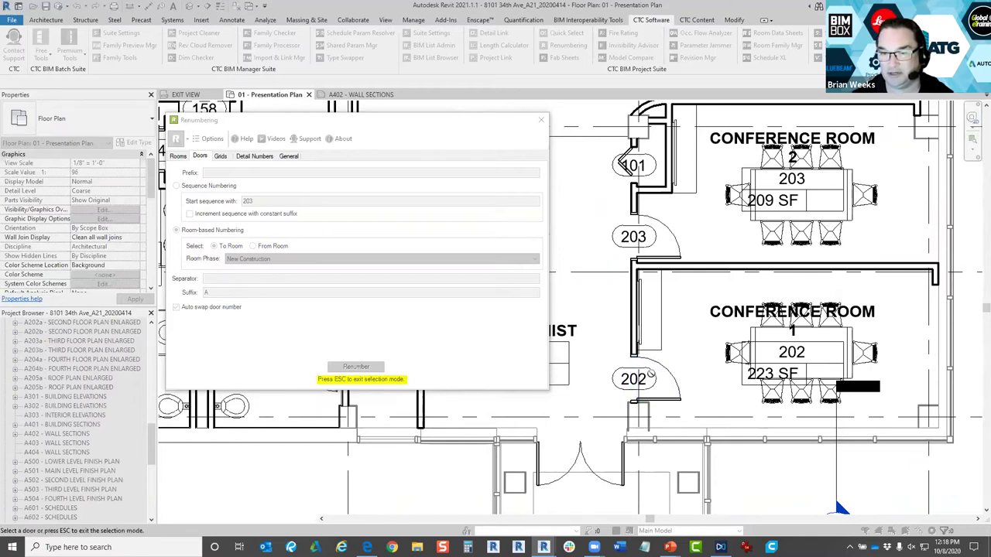
pyautogui.rightClick(587, 292)
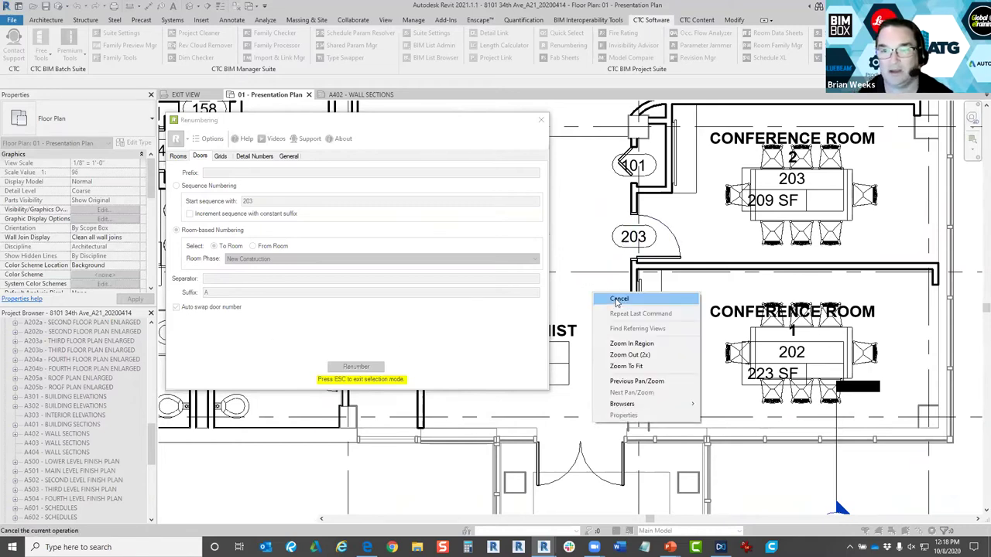
pyautogui.click(600, 299)
pyautogui.click(218, 279)
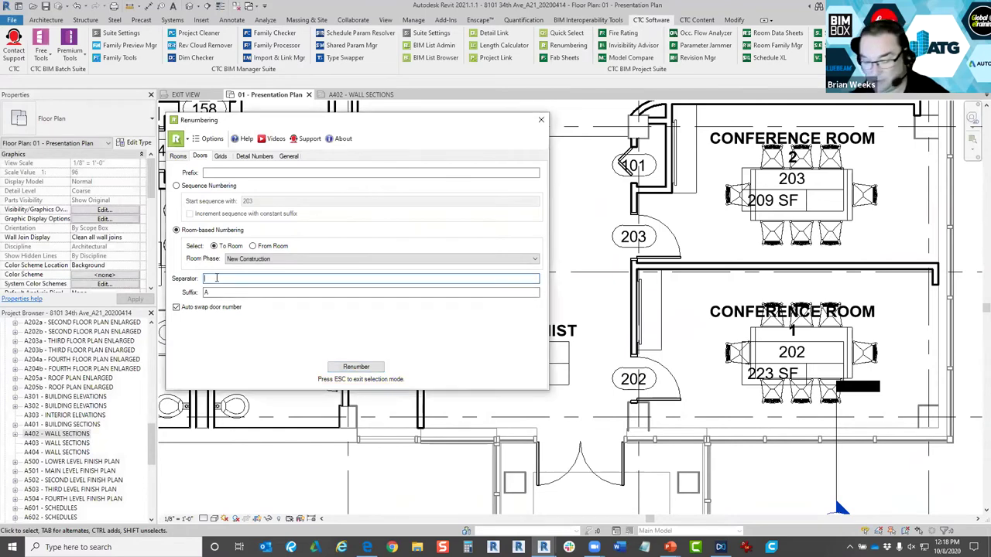
pyautogui.press('Tab')
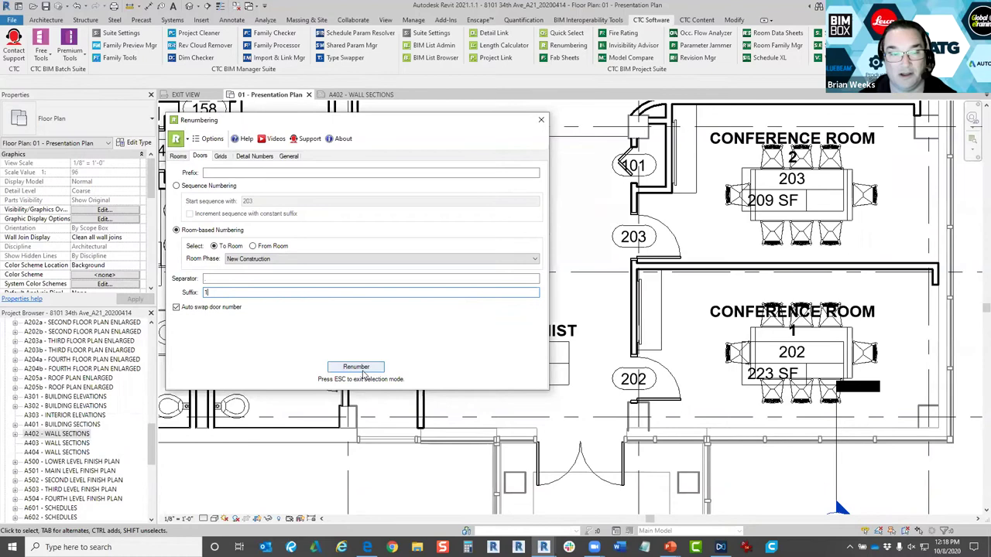
pyautogui.click(352, 367)
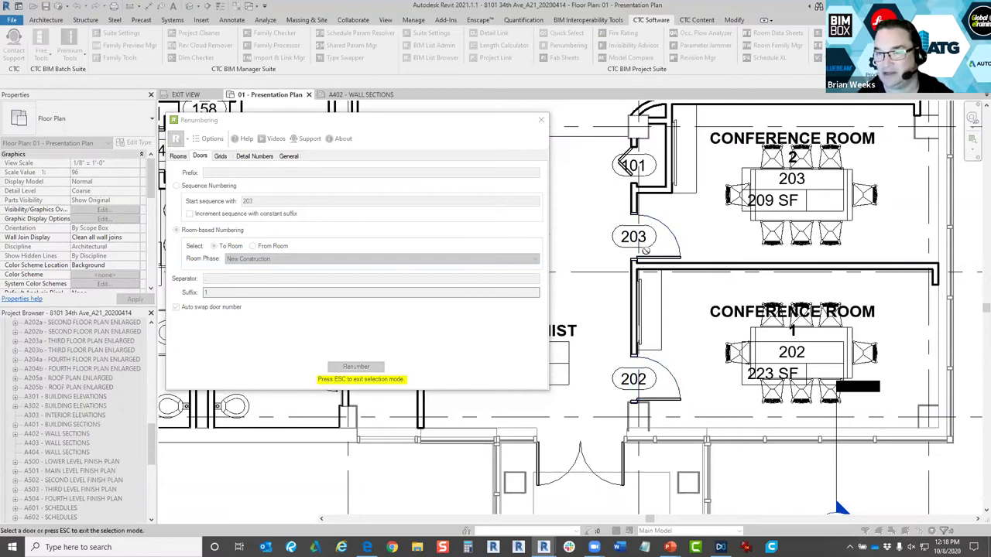
pyautogui.click(541, 121)
pyautogui.rightClick(672, 260)
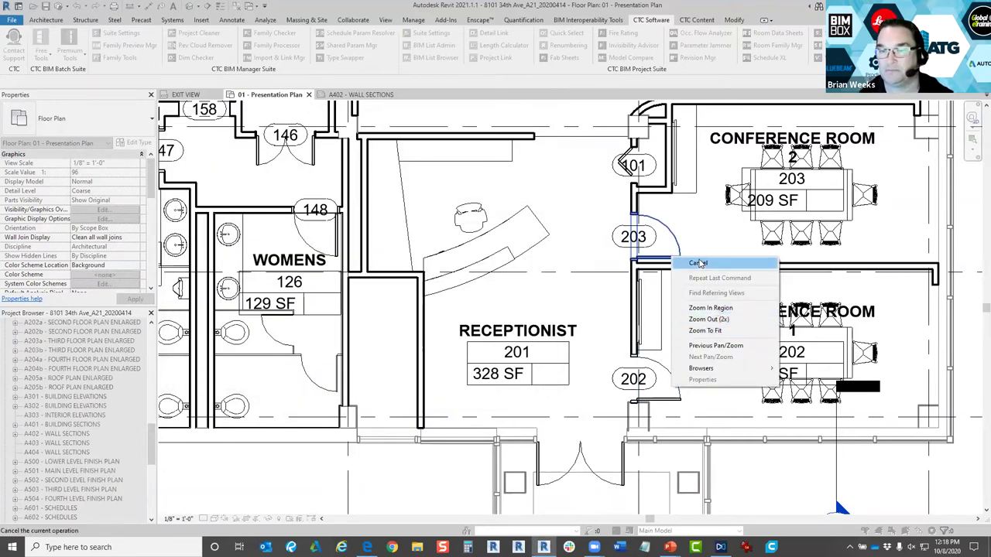
pyautogui.click(698, 263)
# Place a similar HM-00_FG_36x84 door near the exterior end of the wall between Conference Rooms 1 and 2, swinging into Conference Room 2.
pyautogui.rightClick(677, 248)
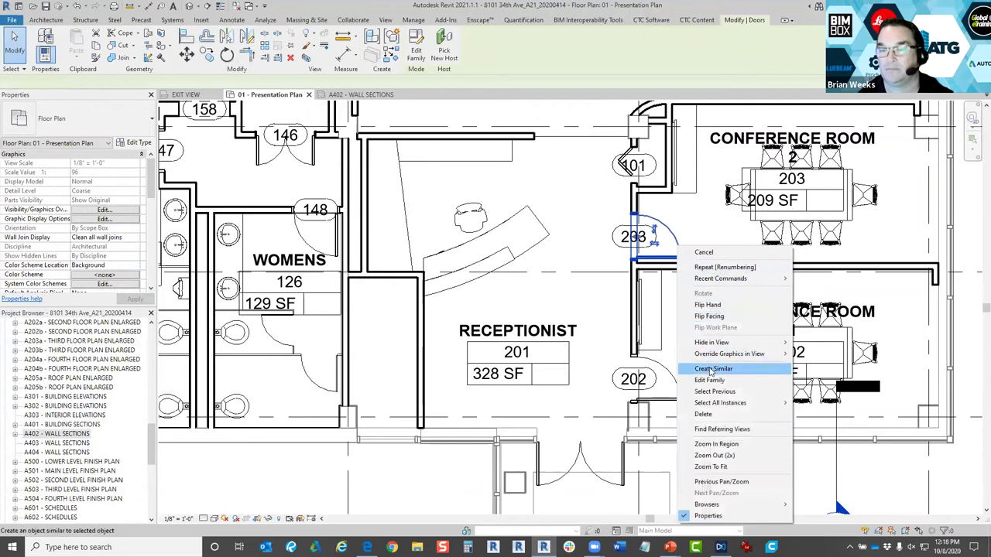
pyautogui.click(712, 369)
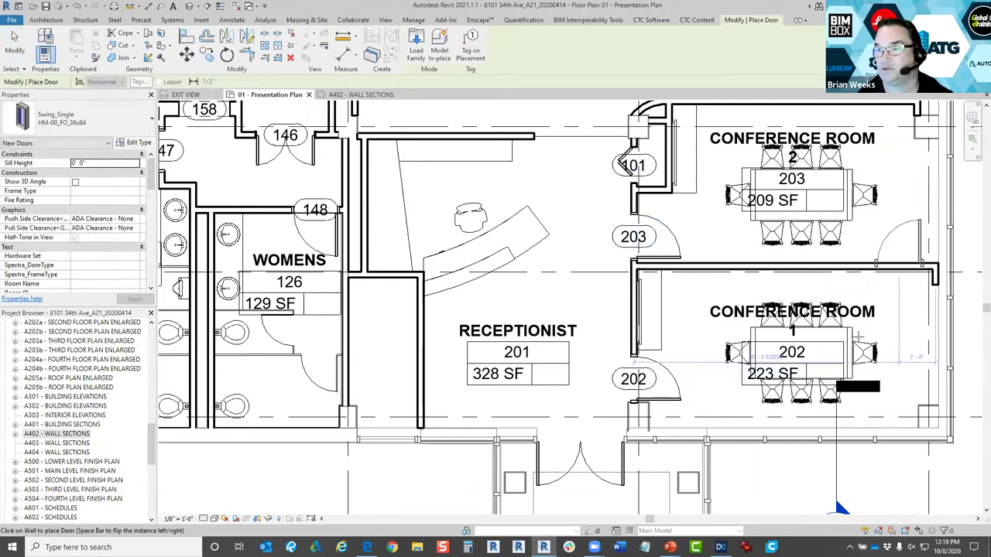
pyautogui.moveTo(859, 340); pyautogui.dragTo(733, 365, button='middle')
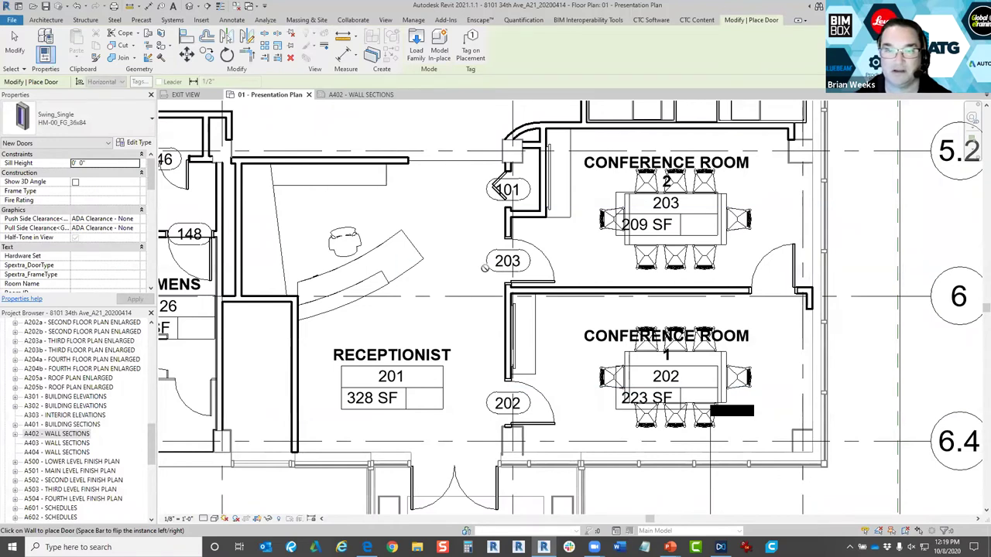
pyautogui.rightClick(461, 242)
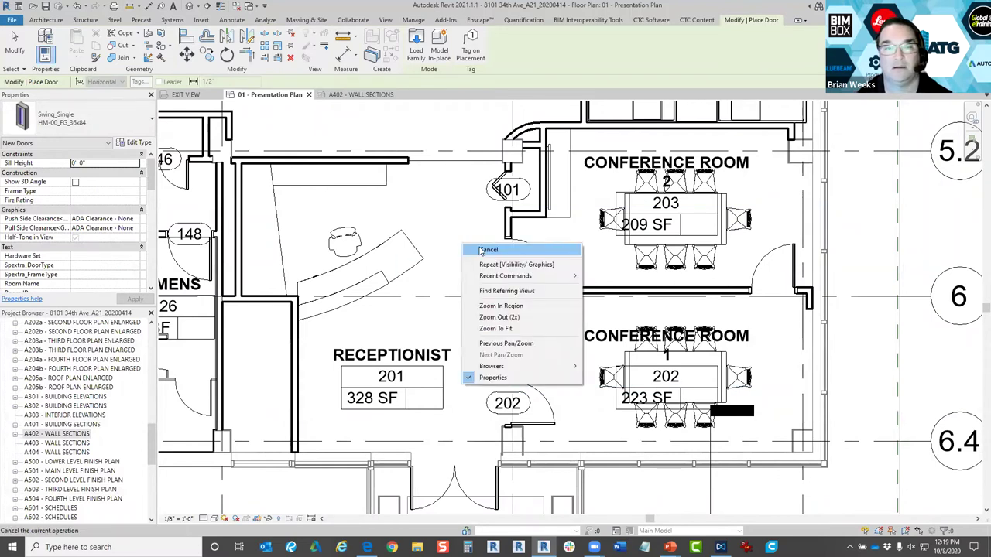
pyautogui.click(474, 247)
# Tag the new door between the conference rooms with a door tag like the existing one, and end the tagging command.
pyautogui.click(507, 261)
pyautogui.rightClick(498, 261)
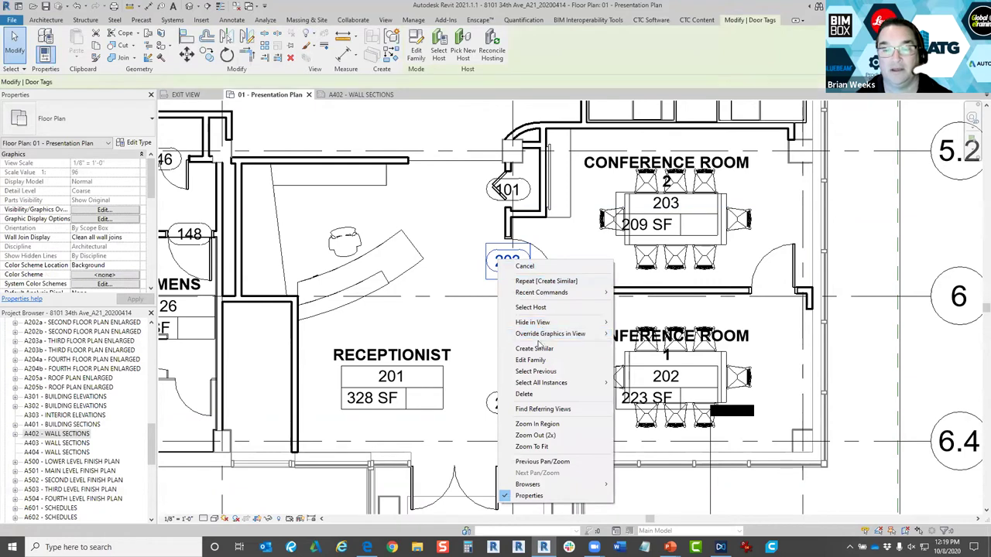
pyautogui.click(534, 348)
pyautogui.click(780, 252)
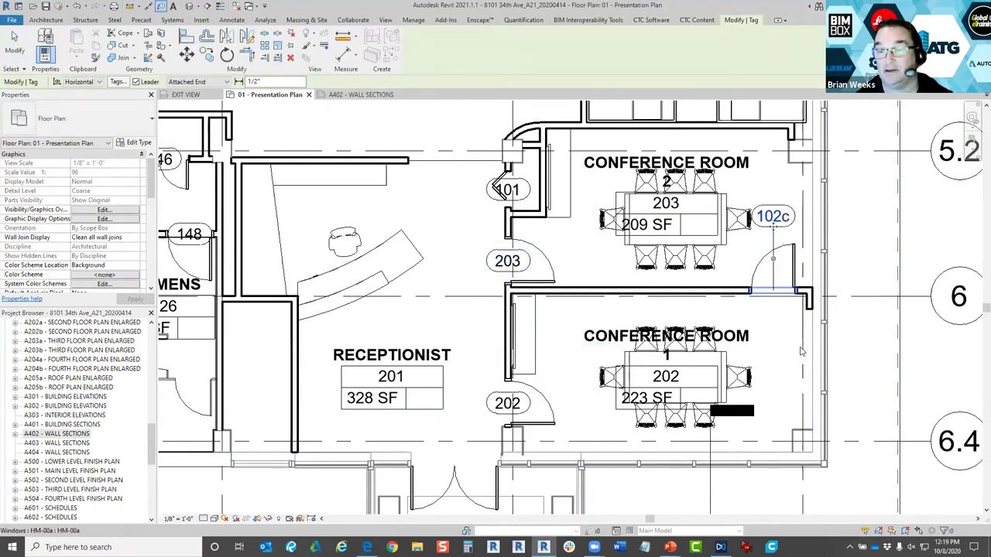
pyautogui.press('Escape')
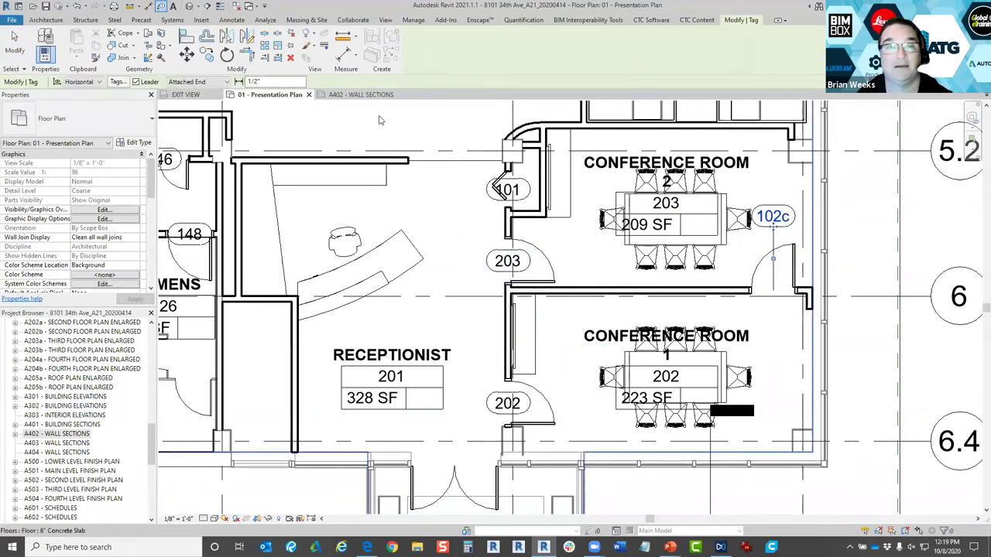
pyautogui.click(644, 21)
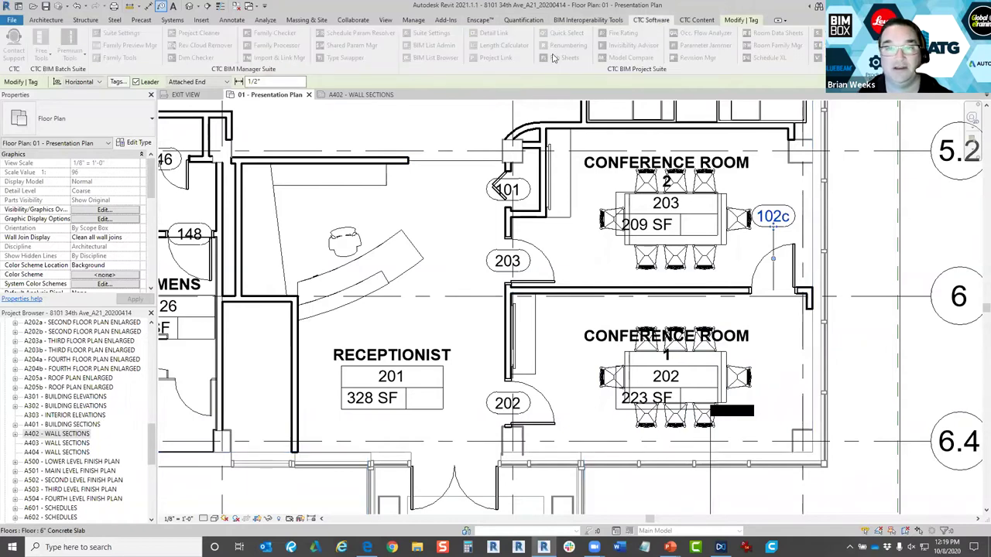
pyautogui.rightClick(505, 137)
pyautogui.click(559, 147)
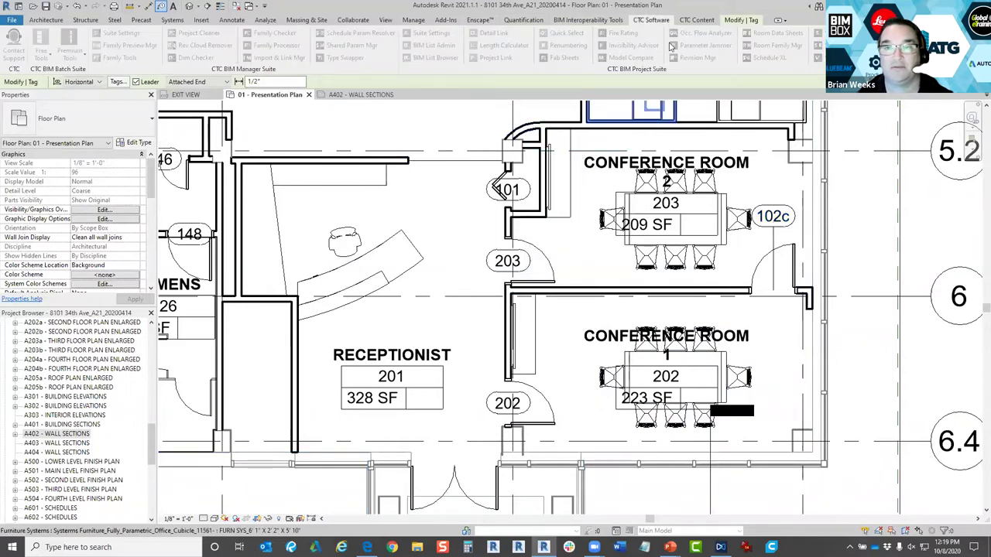
pyautogui.click(725, 21)
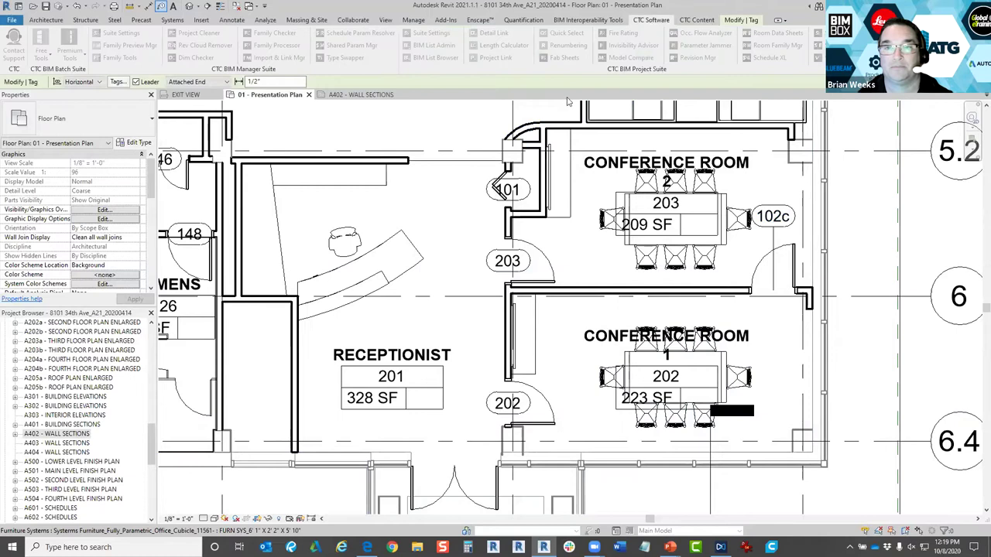
pyautogui.rightClick(469, 173)
pyautogui.click(486, 178)
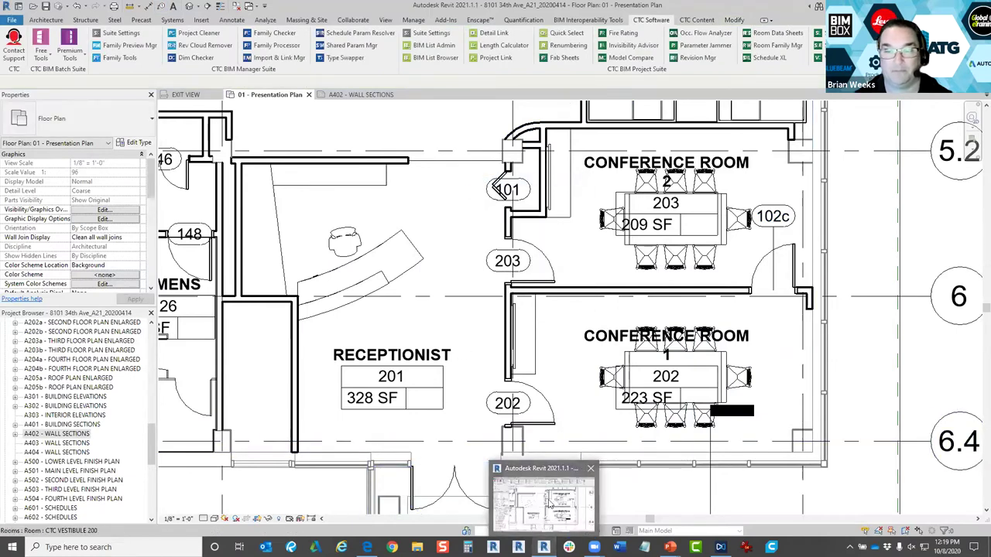
# Set the Renumbering tool to room-based door numbering with a period separator, suffix 1 and automatic door number swapping.
pyautogui.click(568, 45)
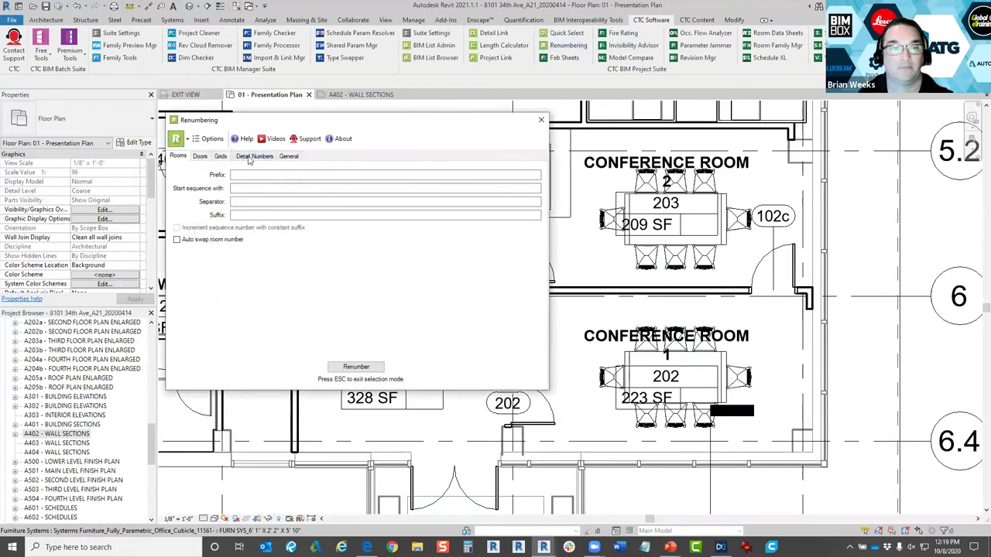
pyautogui.click(199, 156)
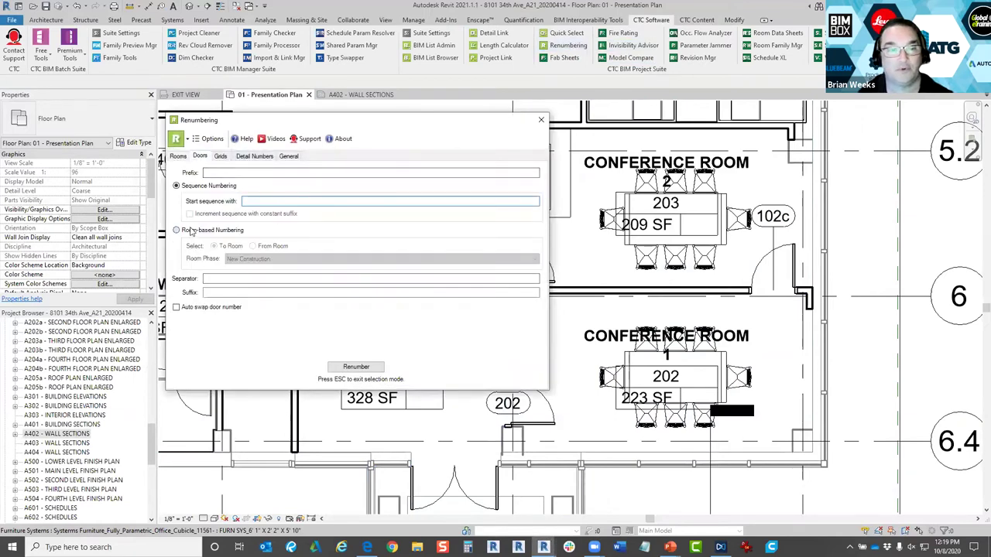
pyautogui.click(237, 292)
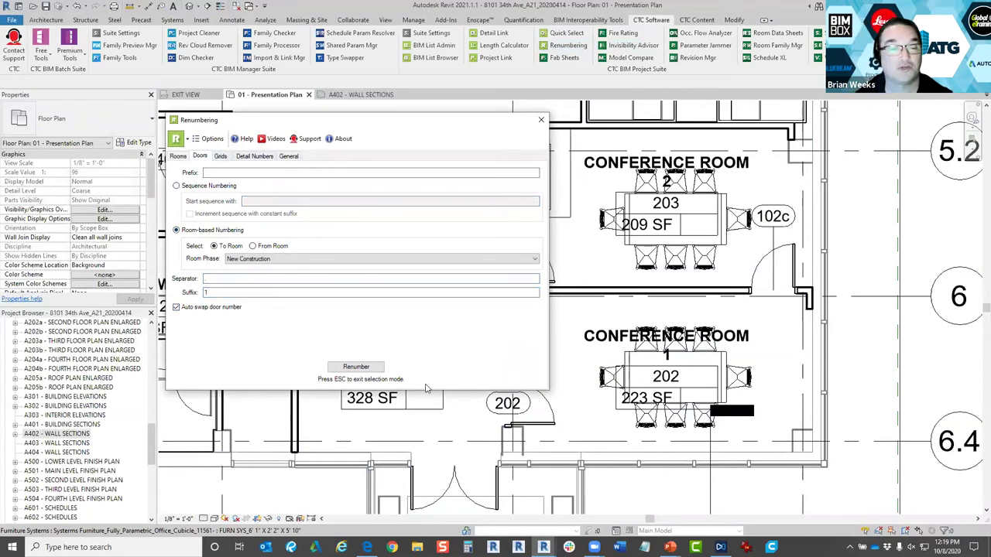
# Try renumbering the two Conference Room 2 doors from their room, allowing the already numbered door to change again, and end door selection.
pyautogui.click(383, 368)
pyautogui.click(462, 122)
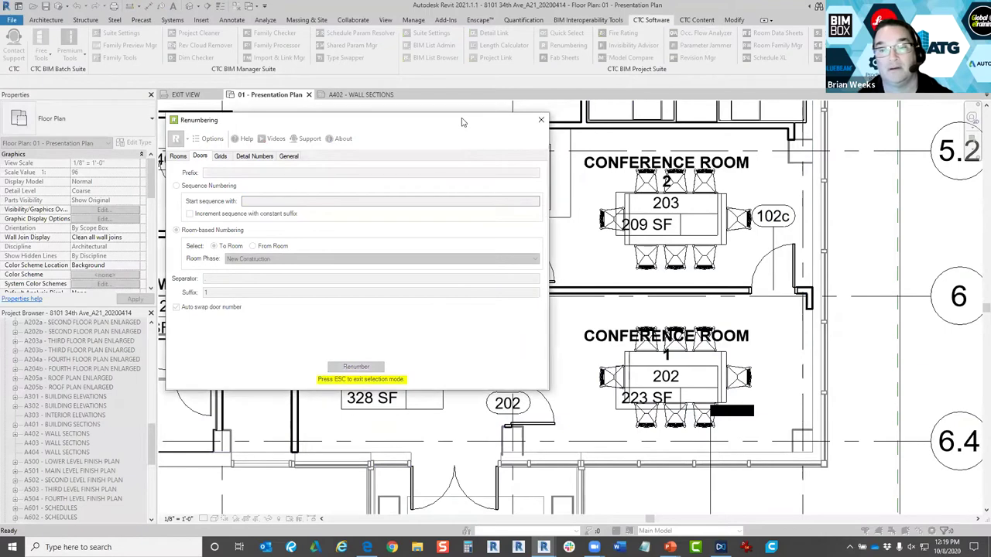
pyautogui.moveTo(462, 122); pyautogui.dragTo(363, 118)
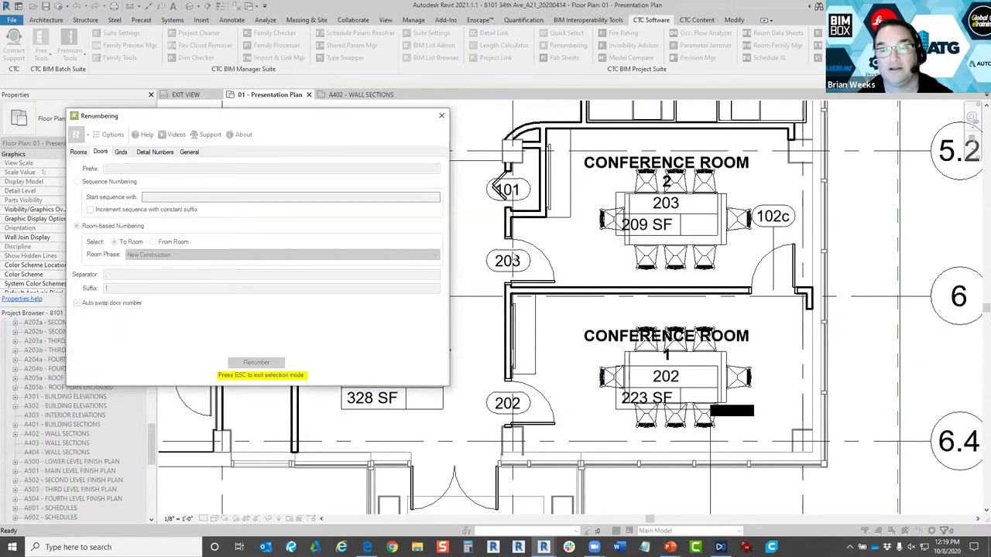
pyautogui.click(524, 285)
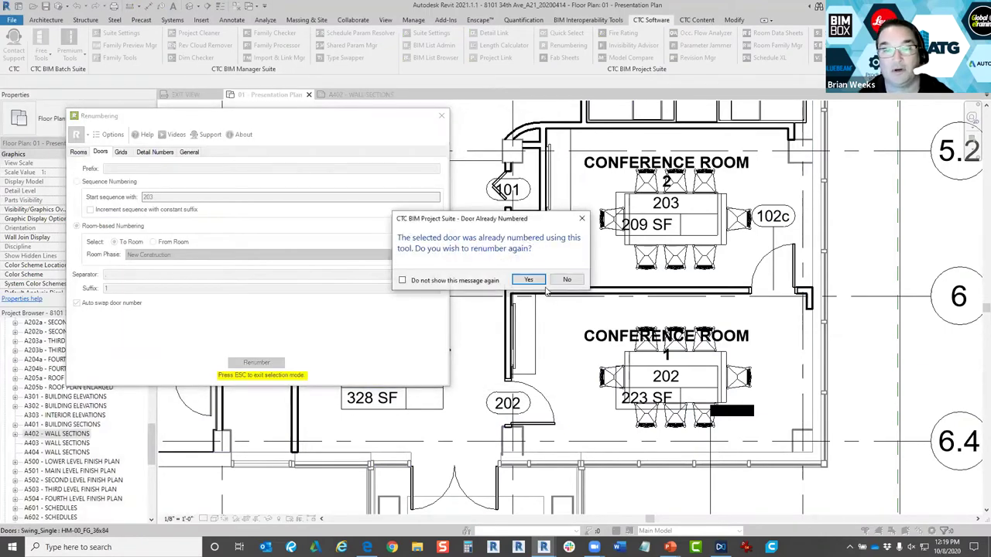
pyautogui.click(528, 280)
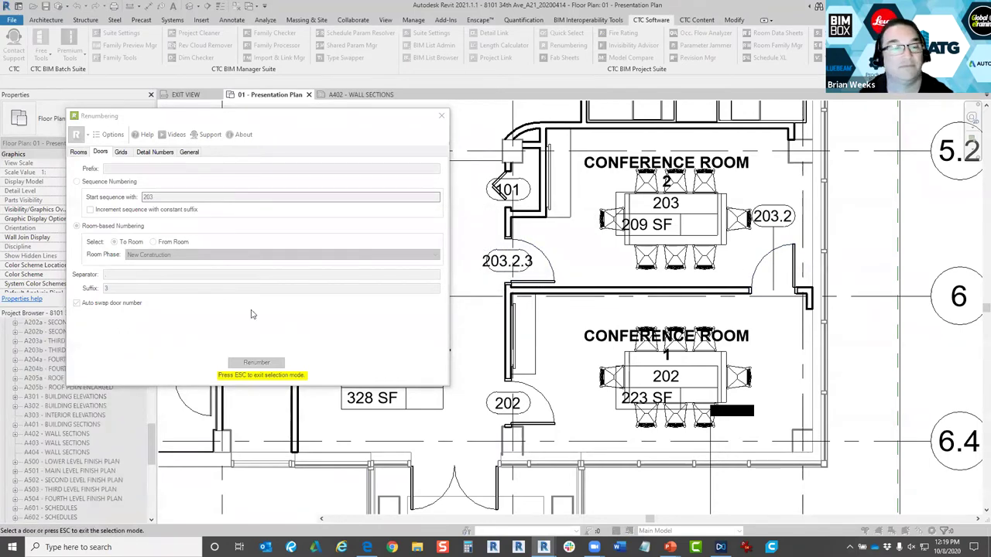
pyautogui.rightClick(526, 274)
pyautogui.click(569, 285)
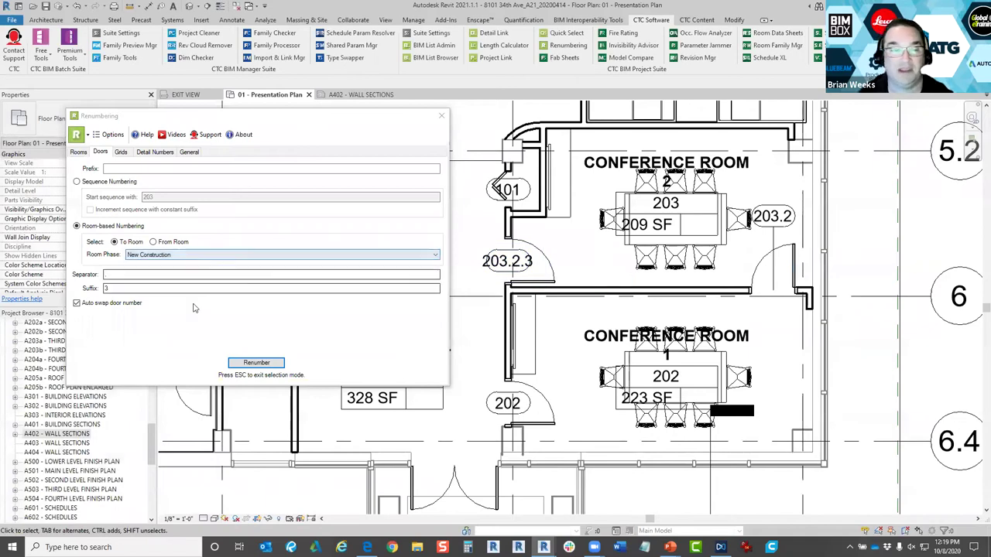
# Reset the door suffix to 1, renumber the two Conference Room 2 doors as 203.1 and 203.2, and end door selection.
pyautogui.click(256, 362)
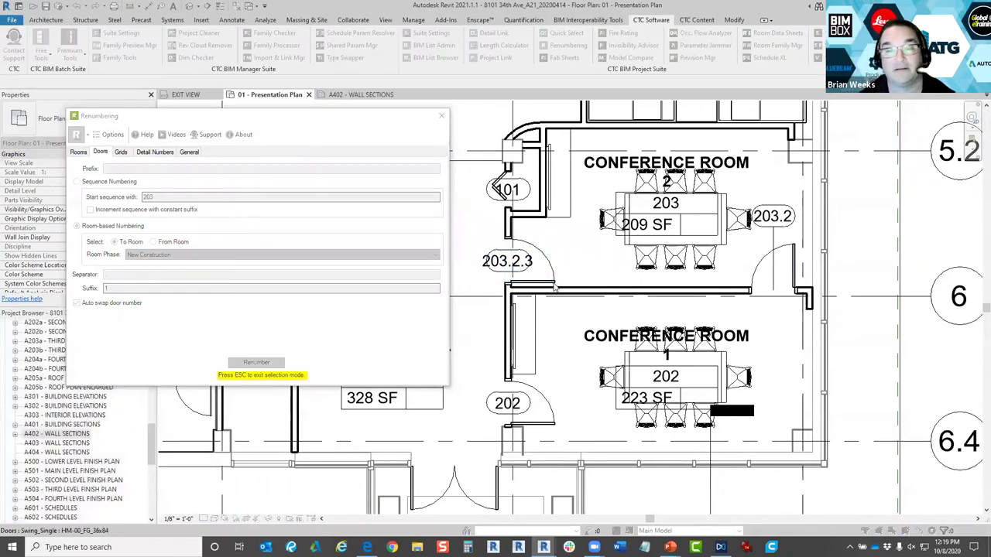
pyautogui.click(554, 273)
pyautogui.click(761, 267)
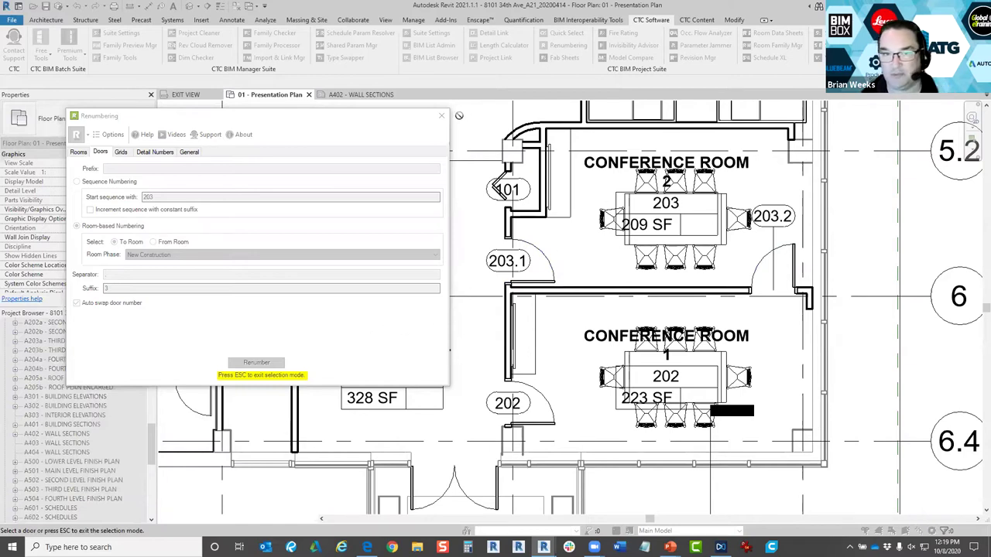
pyautogui.rightClick(478, 178)
pyautogui.click(520, 186)
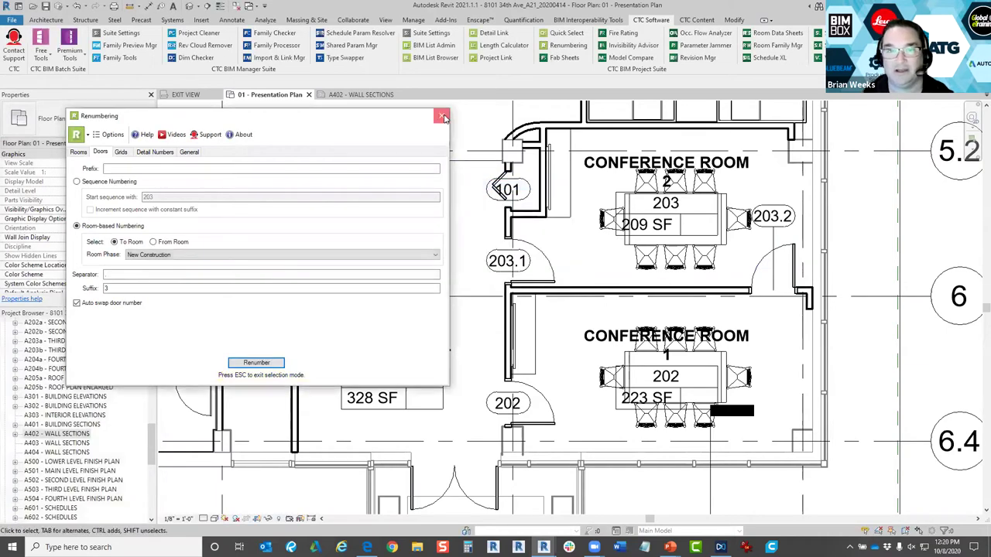
# Close the Renumbering tool and change Conference Room 2's room number to 204.
pyautogui.click(441, 115)
pyautogui.doubleClick(664, 205)
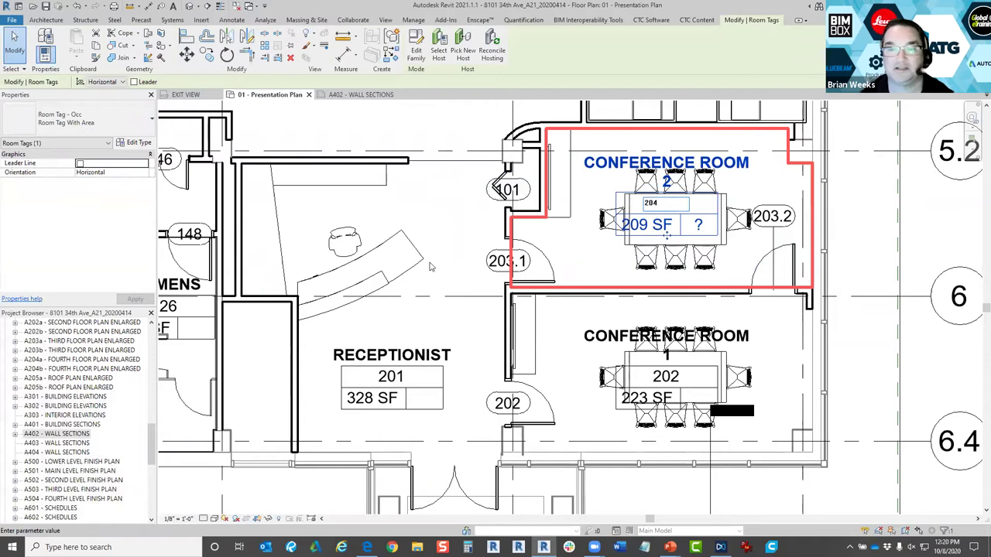
pyautogui.press('Return')
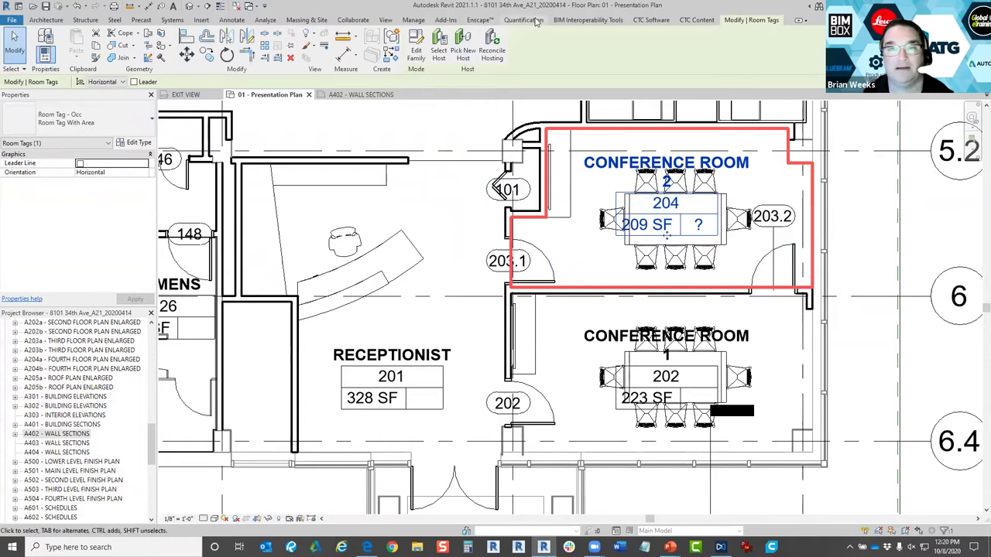
# Renumber the two Conference Room 2 doors from their room as 204.1 and 204.2, using a period separator, suffix 1 and automatic swapping.
pyautogui.click(644, 20)
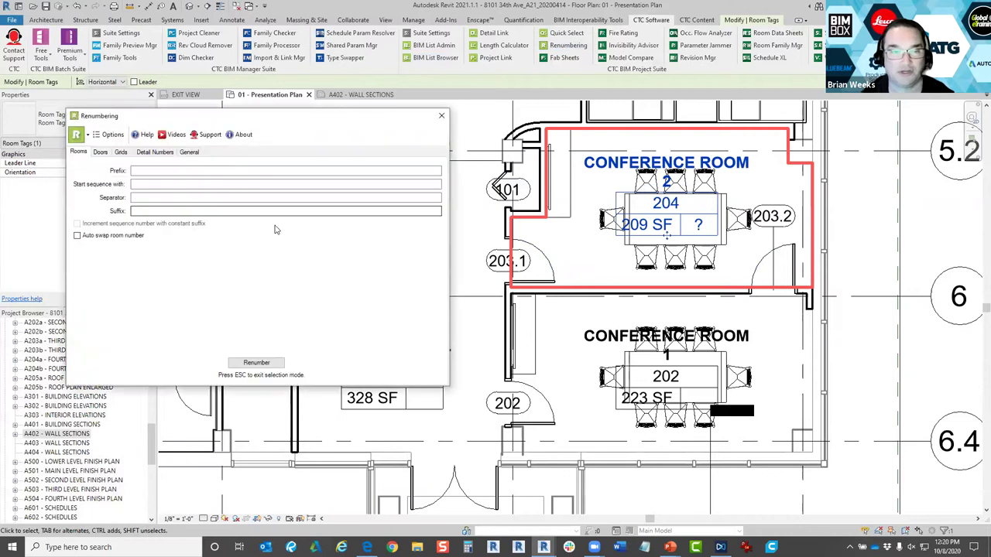
pyautogui.click(101, 152)
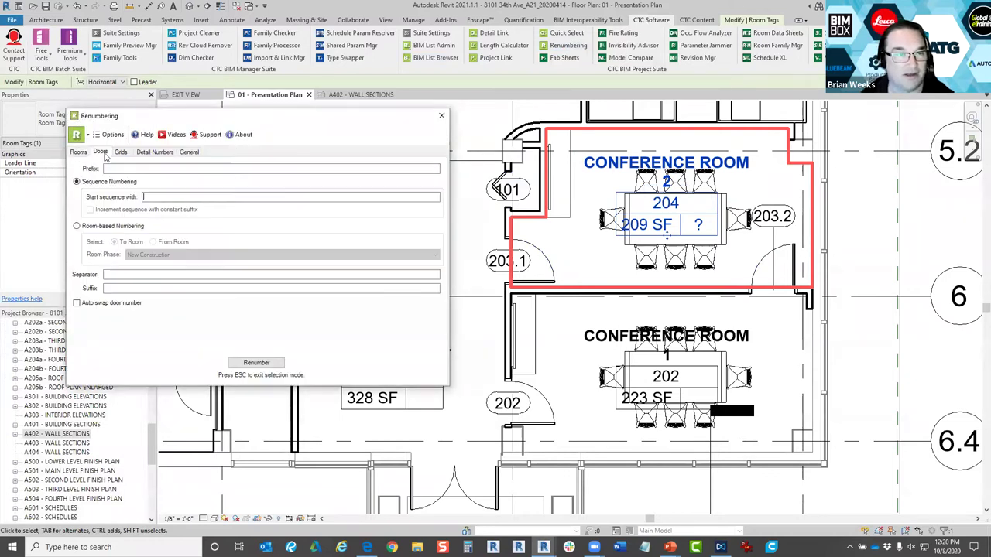
pyautogui.click(126, 274)
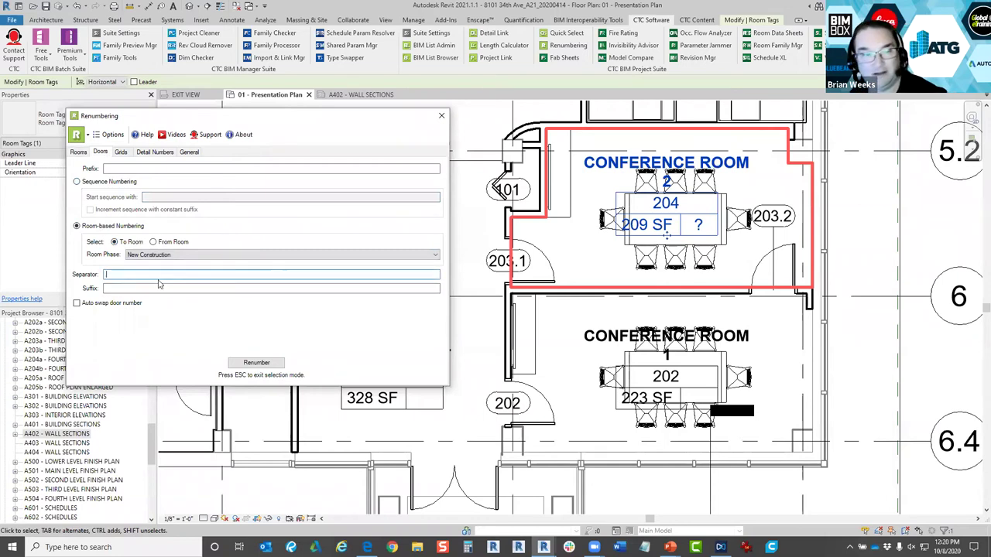
pyautogui.click(131, 288)
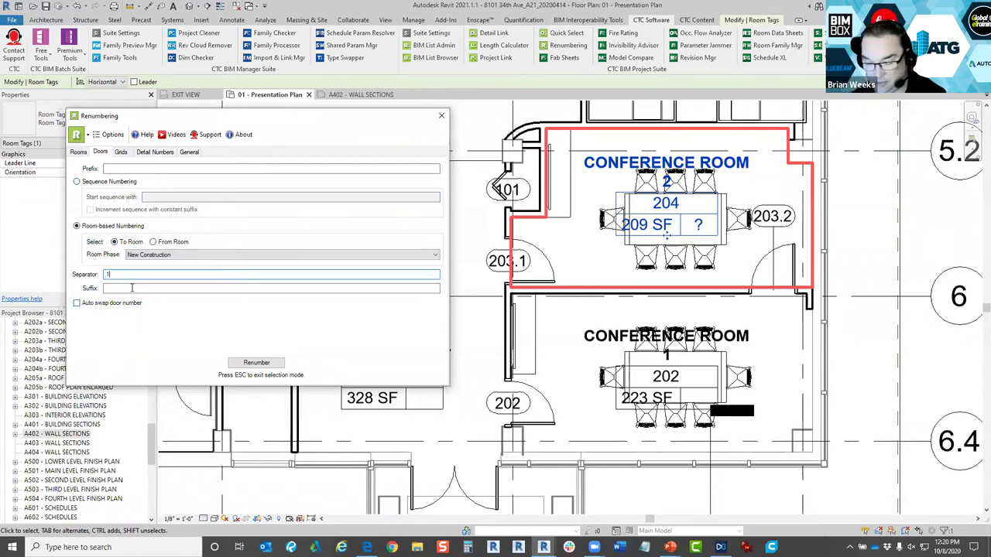
pyautogui.click(78, 304)
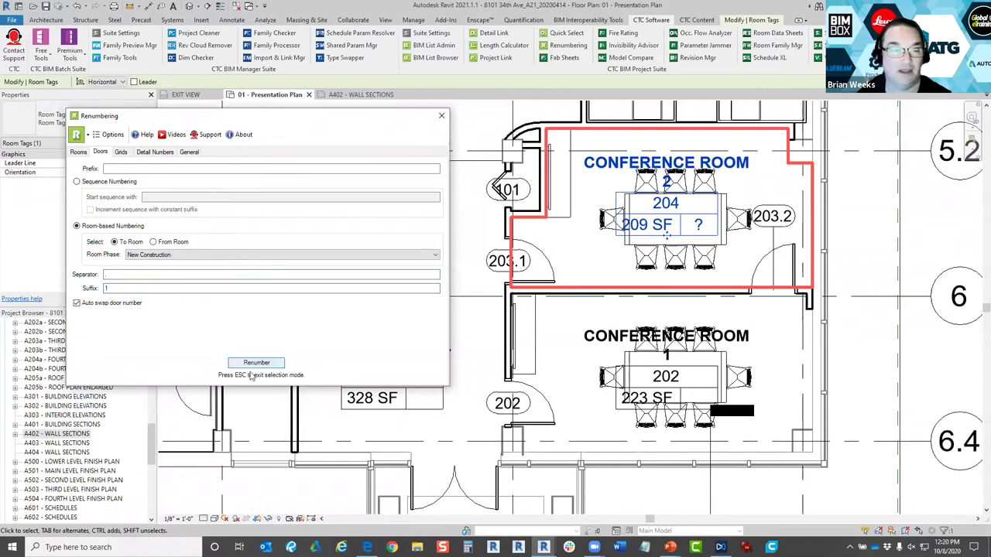
pyautogui.click(248, 364)
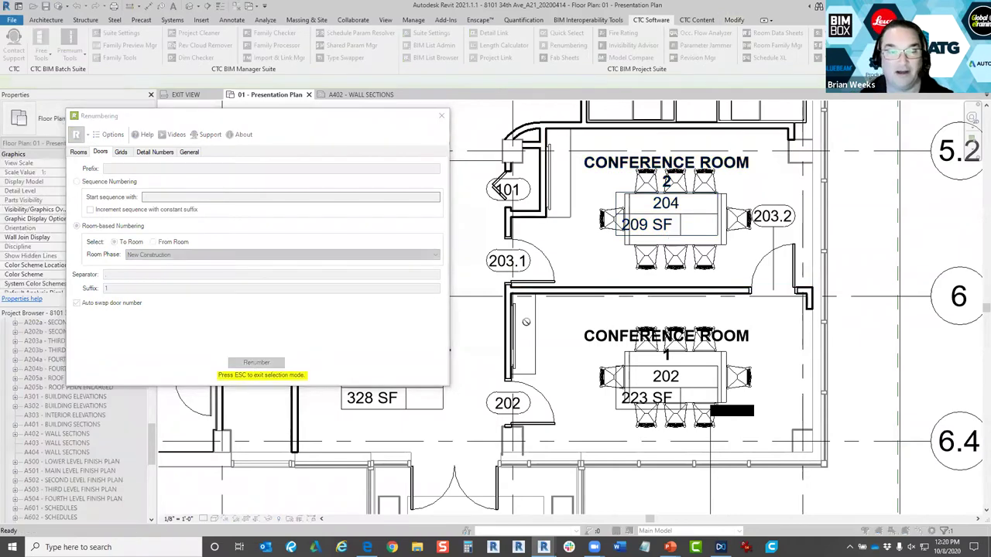
pyautogui.click(540, 272)
pyautogui.click(797, 254)
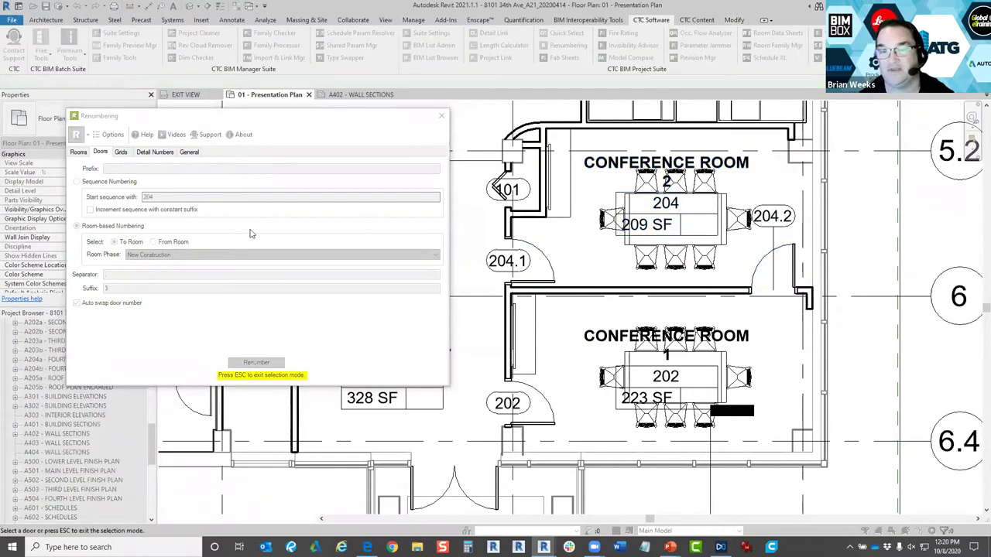
# End the door selection and close the Renumbering tool.
pyautogui.rightClick(507, 249)
pyautogui.click(531, 257)
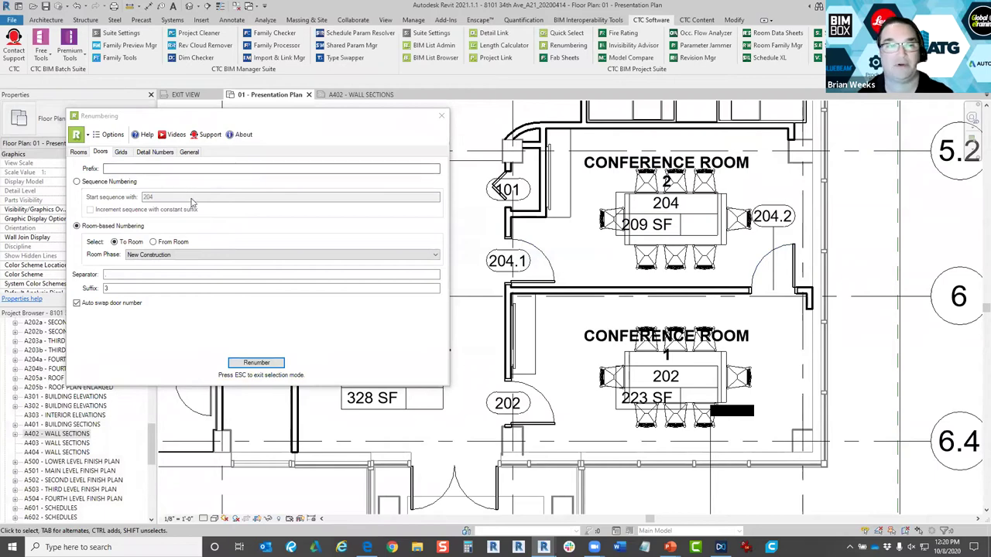
pyautogui.scroll(-5, 576, 175)
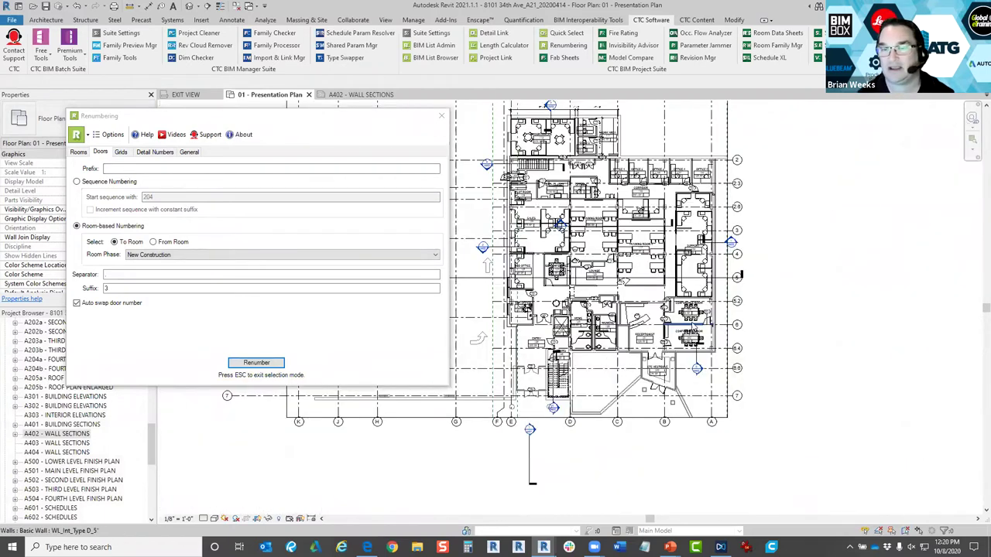
pyautogui.moveTo(841, 325); pyautogui.dragTo(869, 345, button='middle')
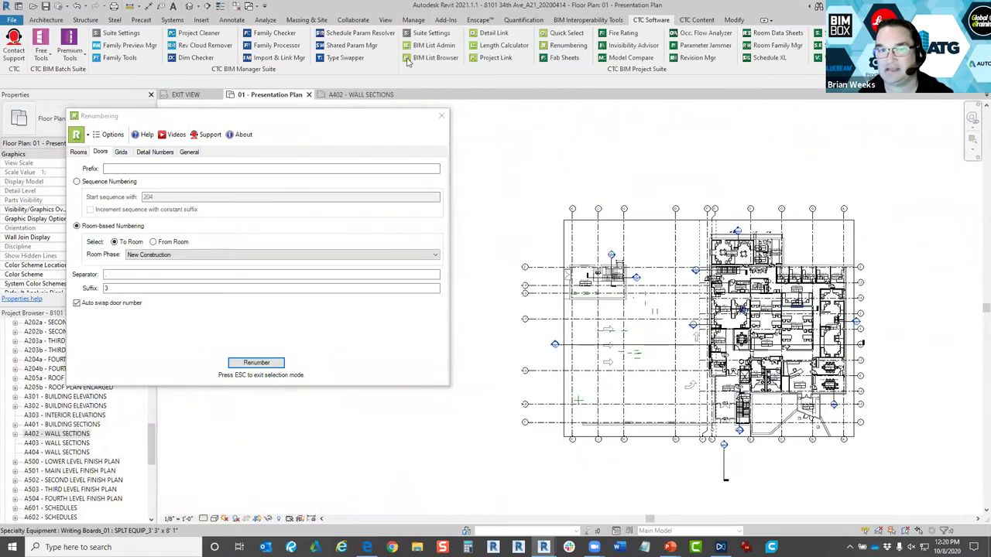
pyautogui.click(441, 115)
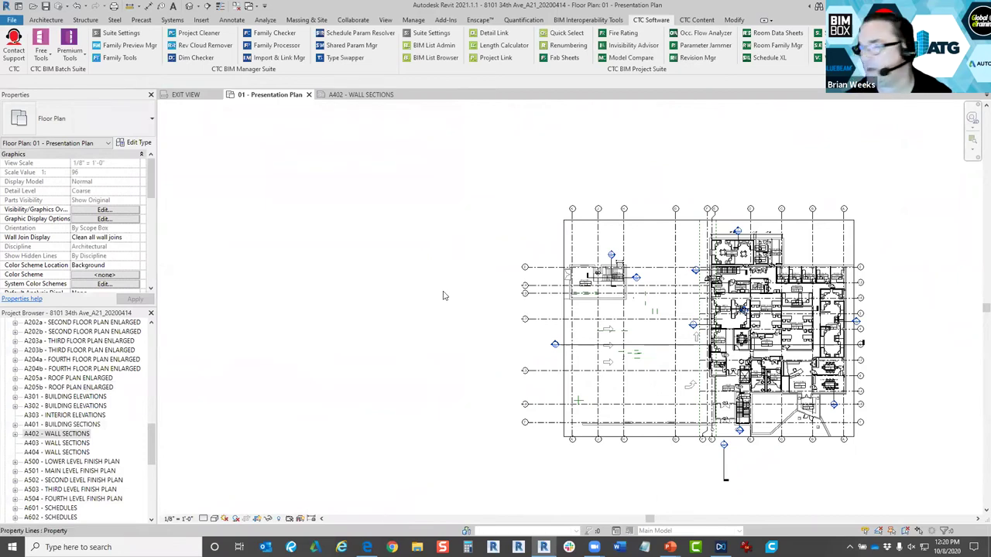
# Try to rename vertical grid K as A, and cancel the duplicate name.
pyautogui.scroll(3, 674, 245)
pyautogui.scroll(3, 674, 244)
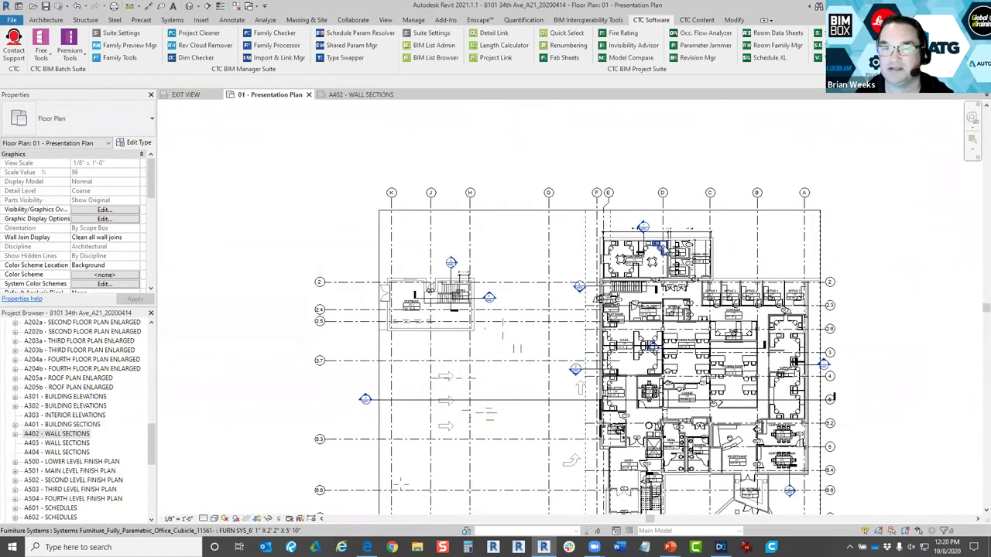
pyautogui.moveTo(674, 245)
pyautogui.mouseDown(button='middle')
pyautogui.moveTo(639, 242)
pyautogui.moveTo(671, 237)
pyautogui.mouseUp(button='middle')
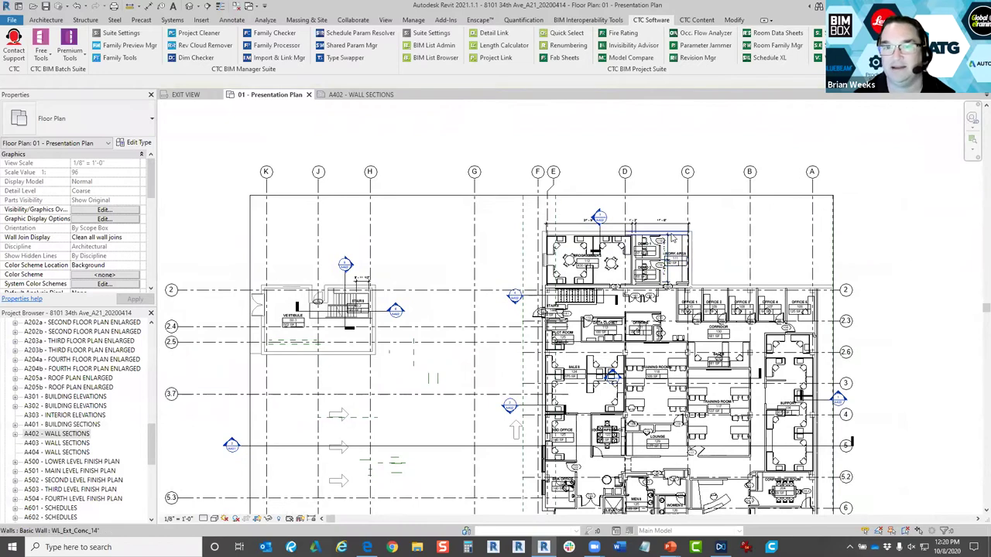
pyautogui.scroll(2, 672, 242)
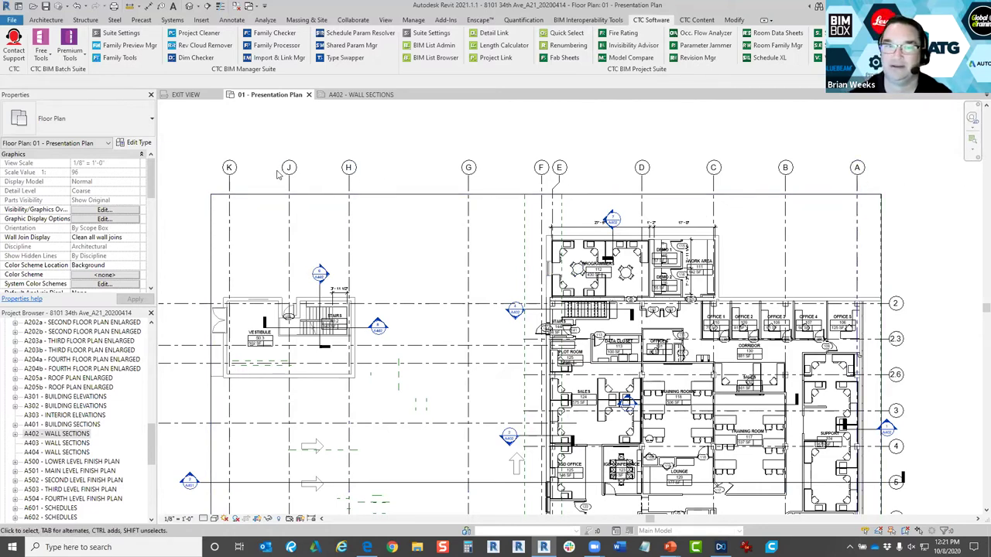
pyautogui.click(229, 167)
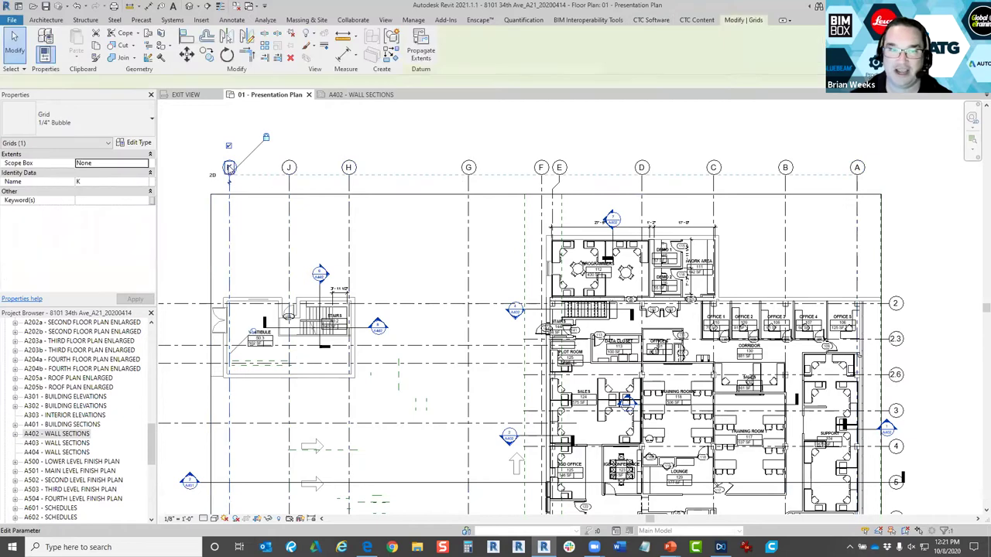
pyautogui.click(229, 168)
pyautogui.press('capslock')
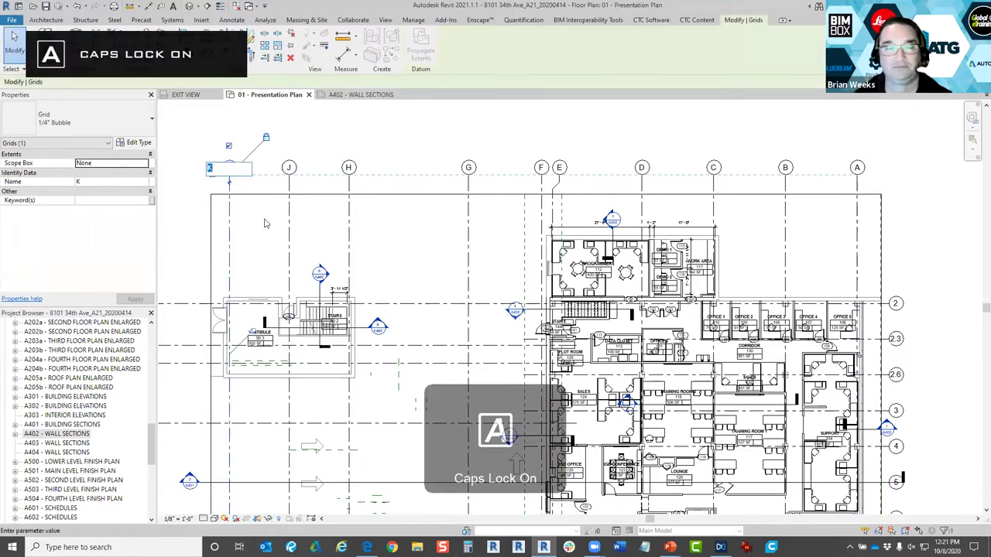
pyautogui.write('A')
pyautogui.press('Return')
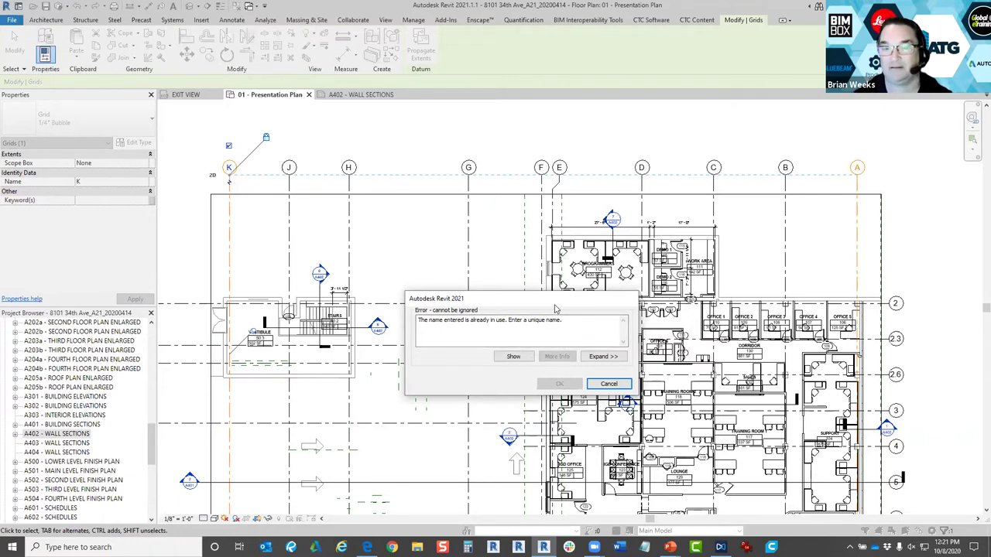
pyautogui.moveTo(554, 306); pyautogui.dragTo(535, 253)
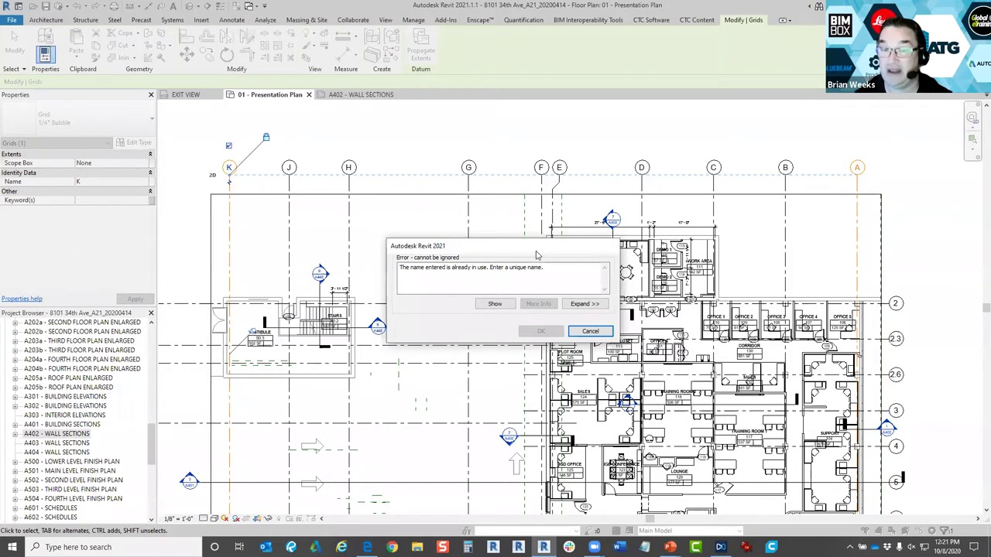
pyautogui.click(590, 331)
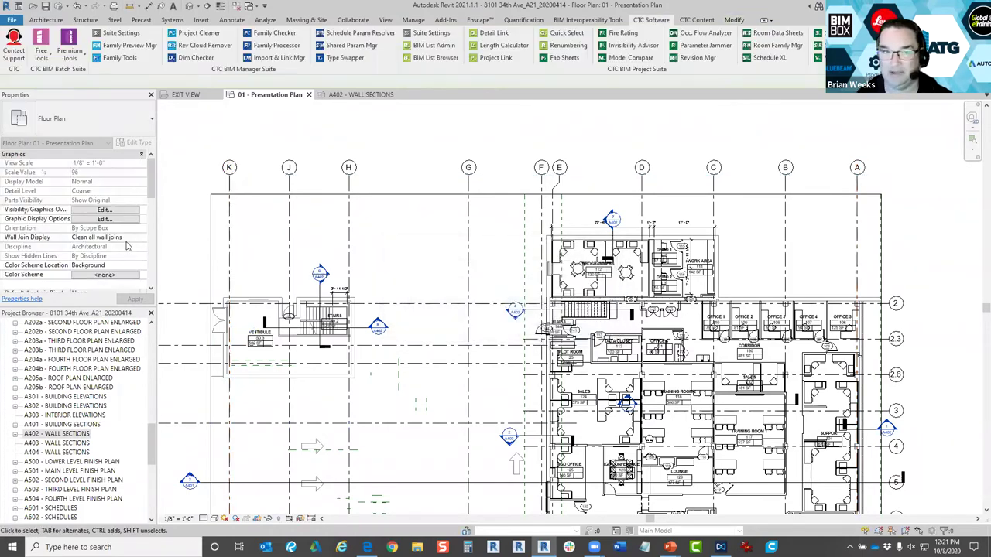
# Rename vertical grid K as AX and grid J as BX.
pyautogui.doubleClick(229, 166)
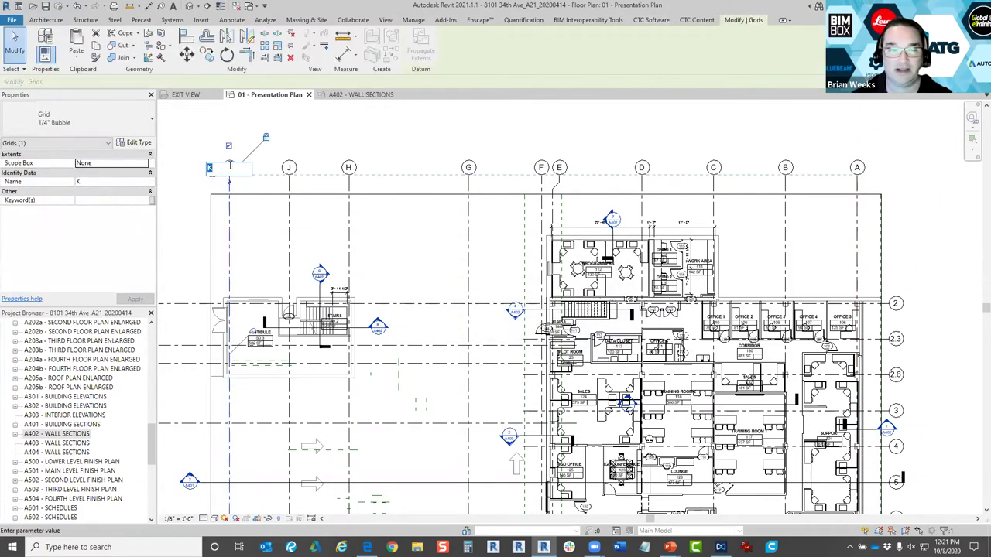
pyautogui.write('AX')
pyautogui.press('Return')
pyautogui.click(288, 167)
pyautogui.click(289, 167)
pyautogui.write('BX')
pyautogui.press('Return')
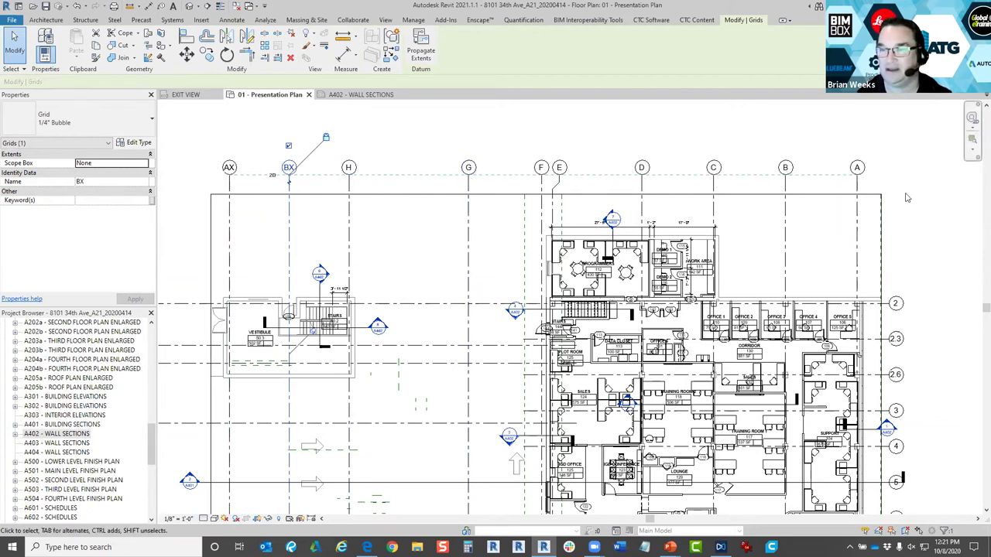
pyautogui.click(858, 172)
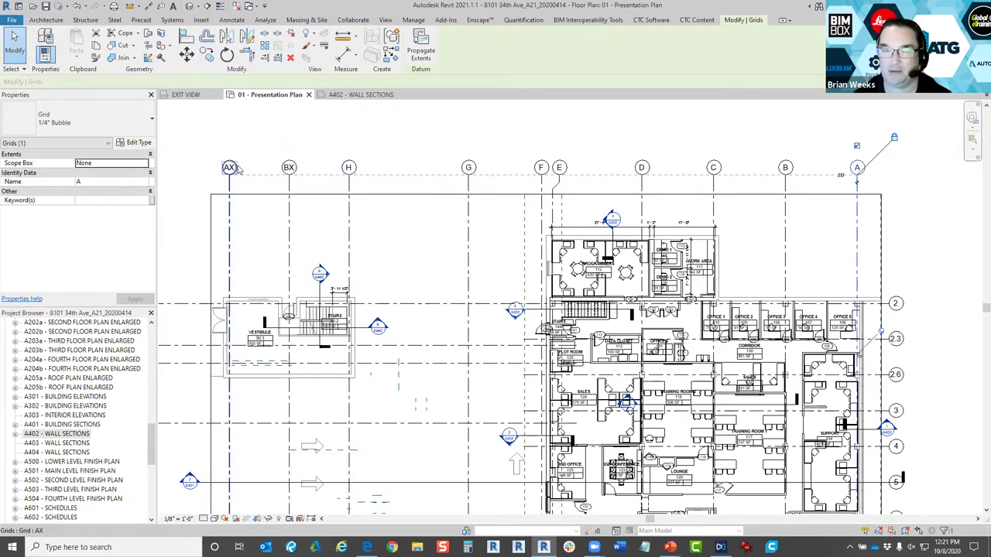
pyautogui.click(274, 137)
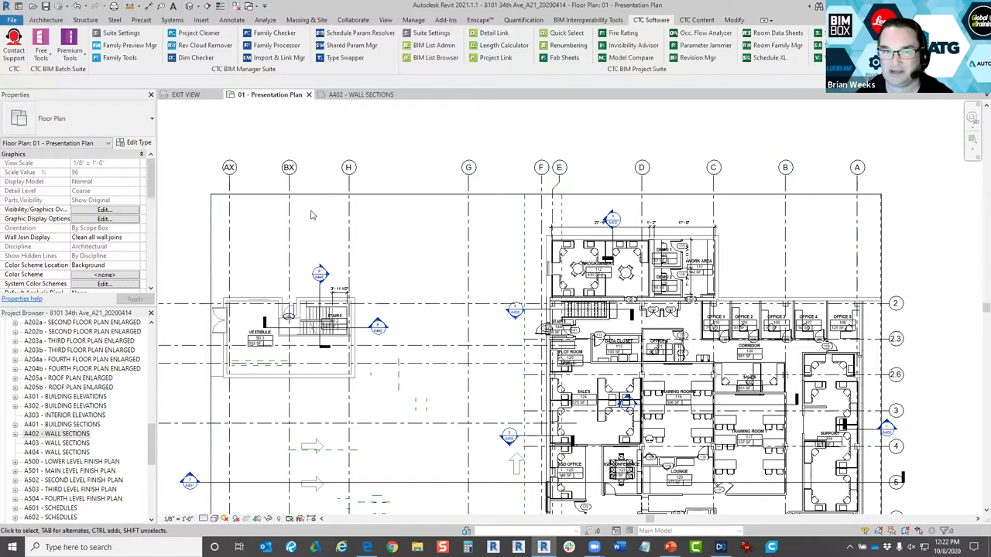
# Set up the Renumbering tool for grids, starting the sequence with A and enabling automatic swapping of grid numbers.
pyautogui.scroll(-3, 760, 248)
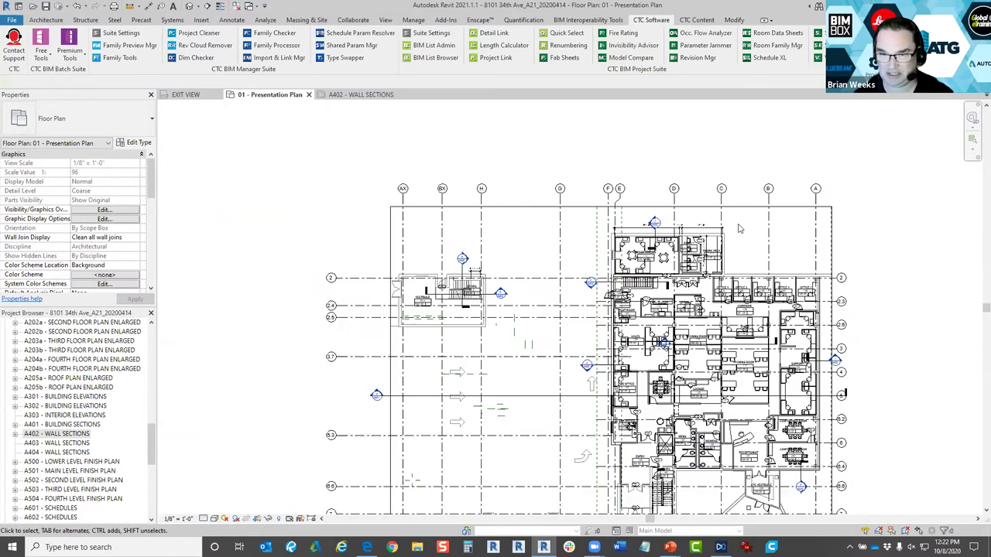
pyautogui.scroll(1, 797, 380)
pyautogui.scroll(2, 795, 374)
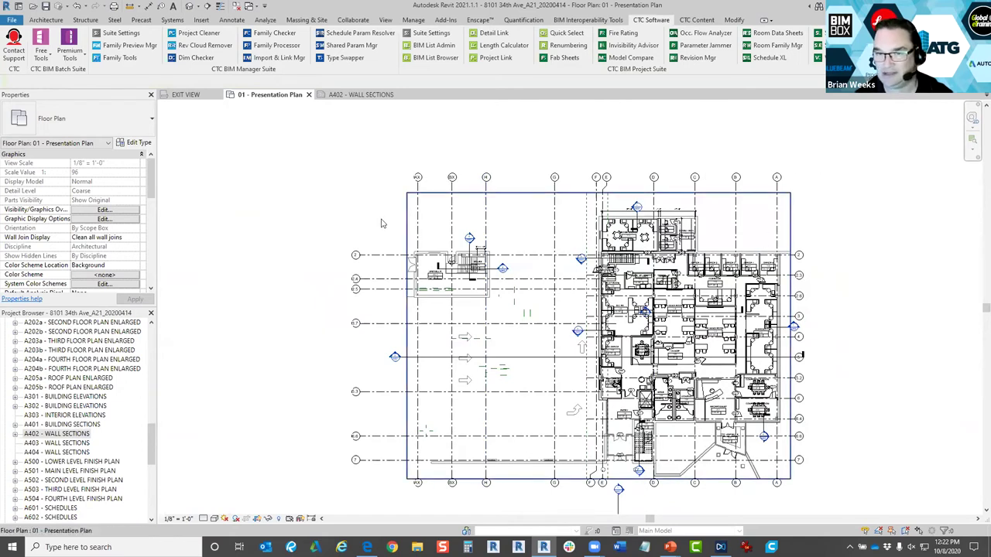
pyautogui.scroll(1, 727, 247)
pyautogui.scroll(-2, 748, 276)
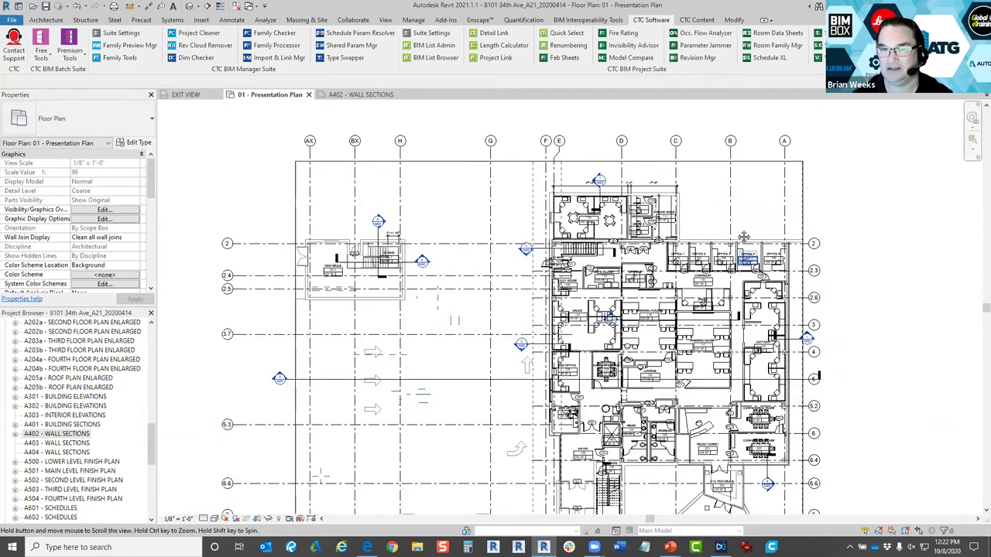
pyautogui.scroll(1, 748, 236)
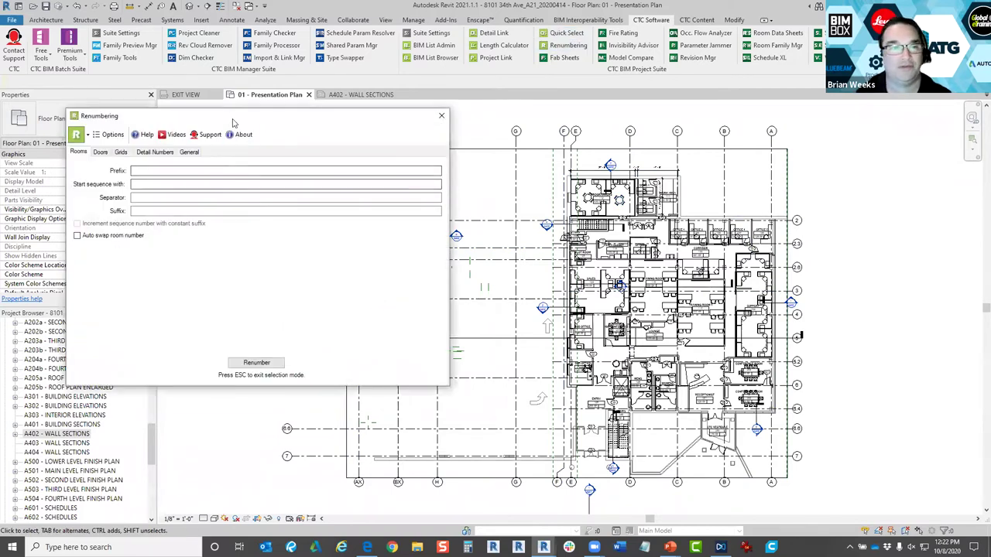
pyautogui.click(130, 217)
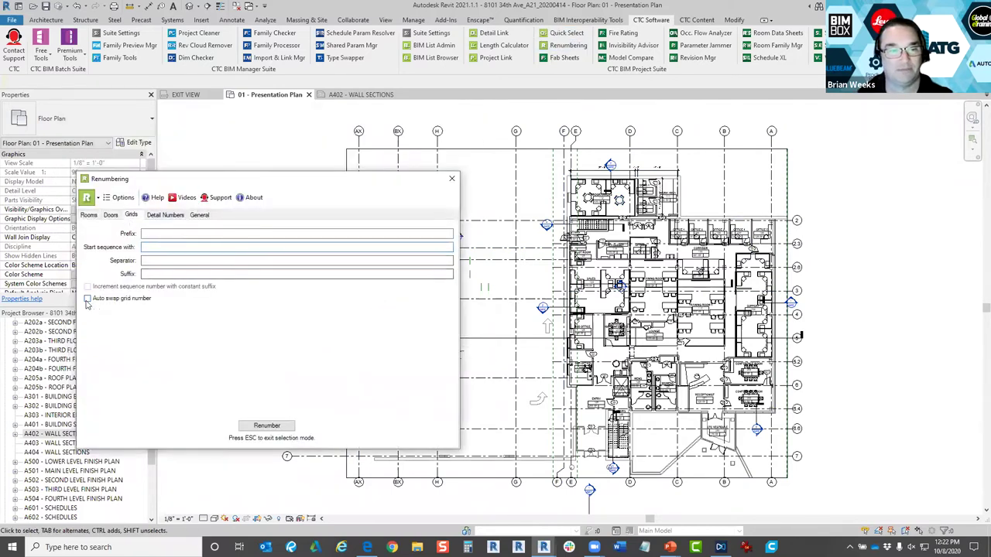
pyautogui.click(171, 248)
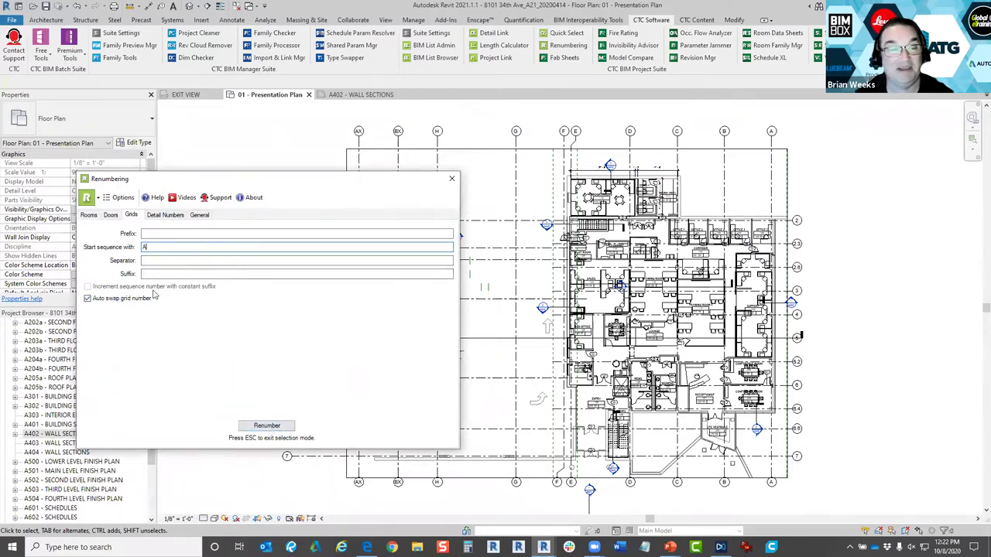
# Try renumbering the vertical grids from left to right as A through I, passing over original grid D, and end the grid selection.
pyautogui.click(266, 425)
pyautogui.click(359, 153)
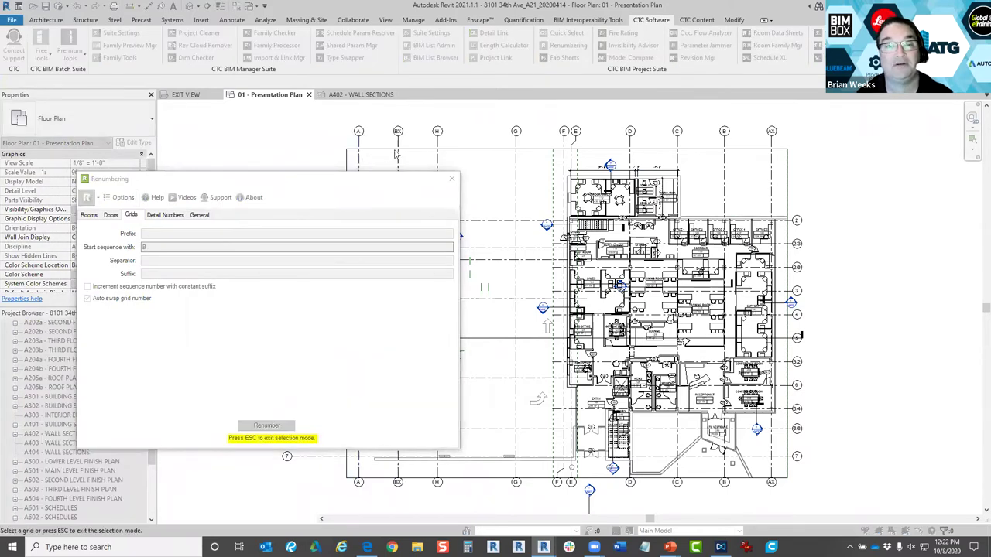
pyautogui.scroll(1, 409, 141)
pyautogui.scroll(1, 411, 144)
pyautogui.click(403, 152)
pyautogui.click(448, 147)
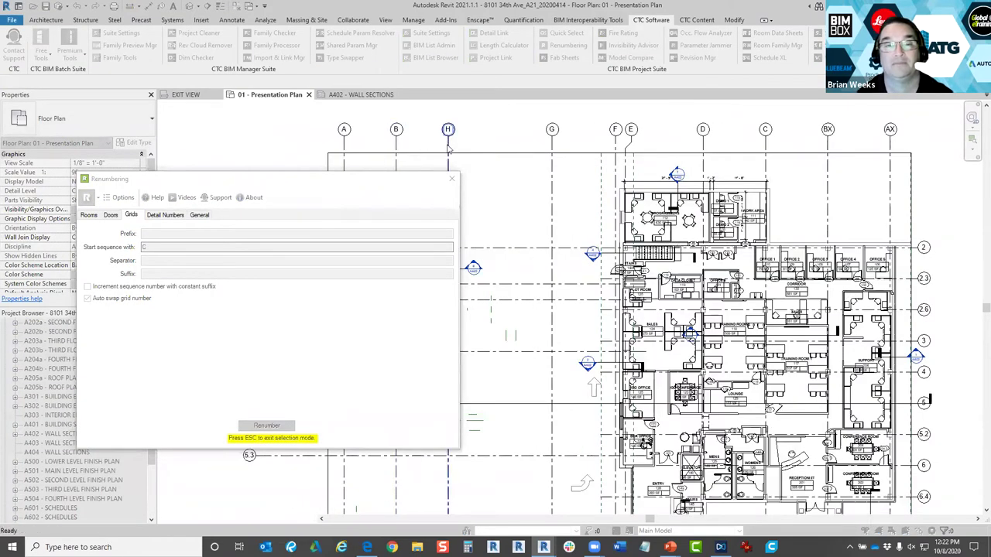
pyautogui.click(553, 143)
pyautogui.click(615, 144)
pyautogui.click(630, 144)
pyautogui.click(766, 149)
pyautogui.click(828, 147)
pyautogui.click(890, 152)
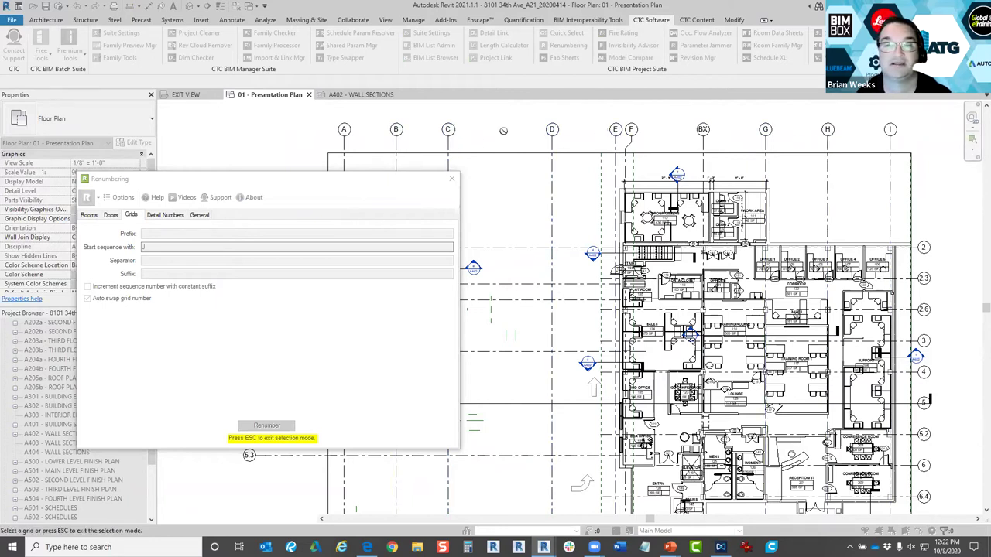
pyautogui.rightClick(528, 307)
pyautogui.click(551, 313)
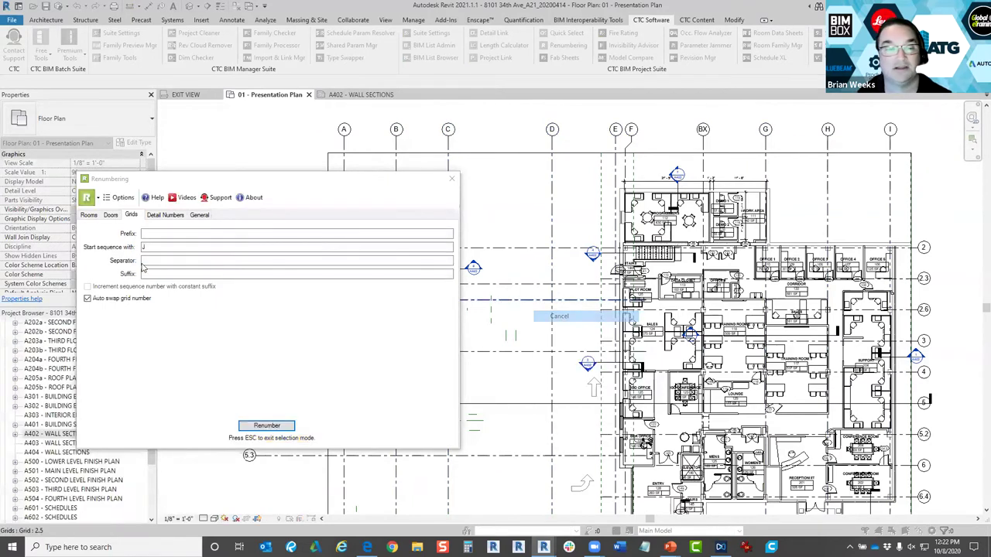
# Restart the sequence at A, try renumbering the vertical grids again while passing over grid E, and end the grid selection.
pyautogui.click(266, 425)
pyautogui.click(345, 148)
pyautogui.click(398, 145)
pyautogui.click(447, 147)
pyautogui.click(552, 151)
pyautogui.click(630, 151)
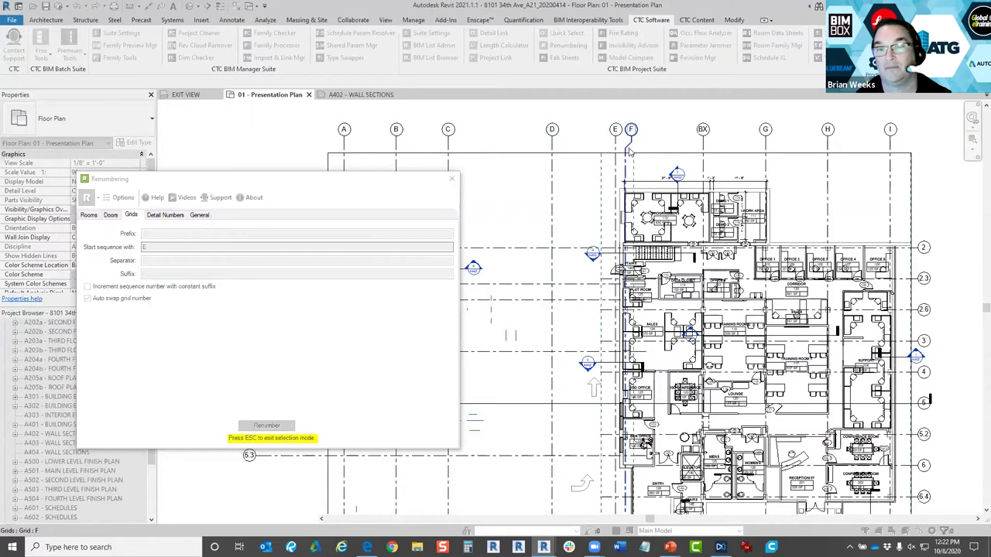
pyautogui.click(704, 152)
pyautogui.click(766, 147)
pyautogui.click(829, 149)
pyautogui.click(889, 148)
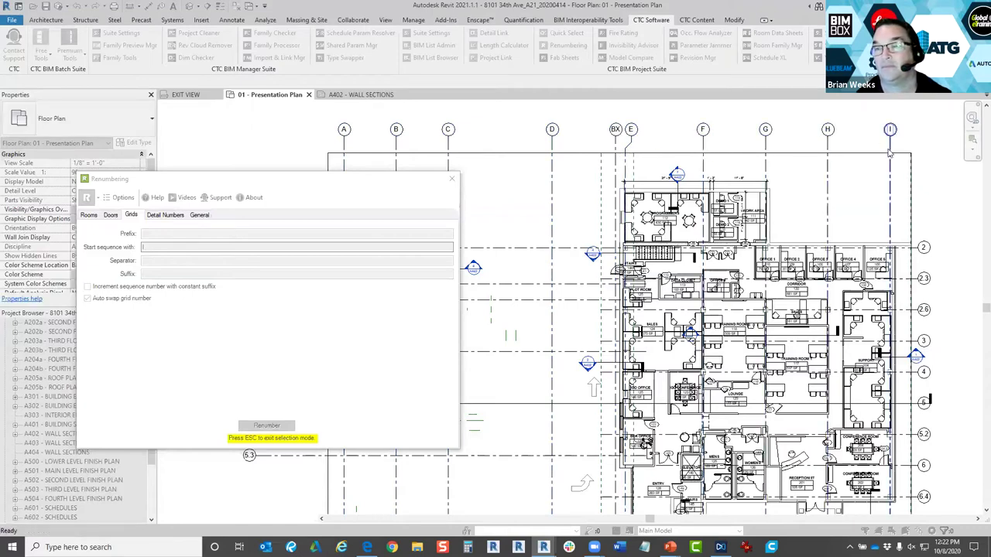
pyautogui.rightClick(573, 137)
pyautogui.click(592, 144)
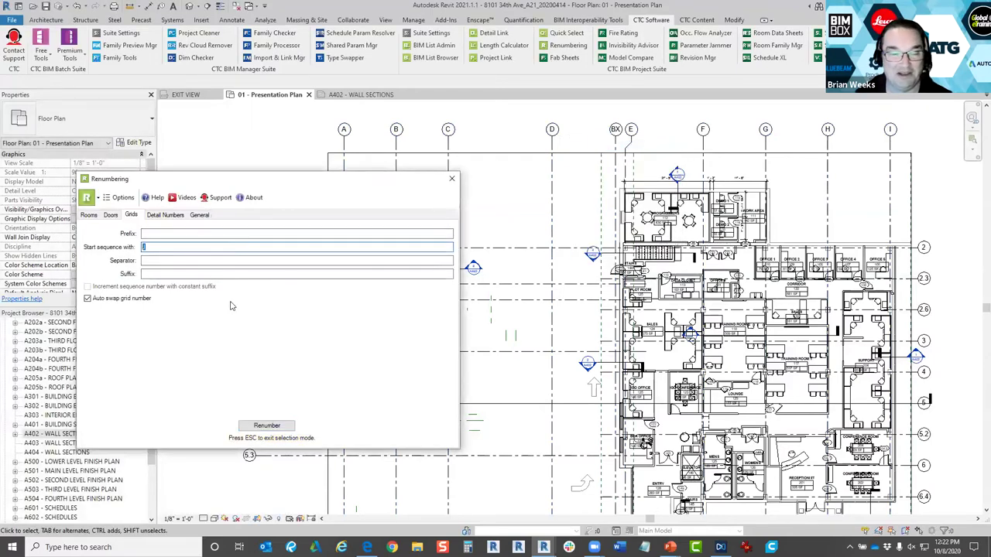
# Renumber all ten vertical grids from left to right as A through J with automatic swapping, and end the grid selection.
pyautogui.click(263, 425)
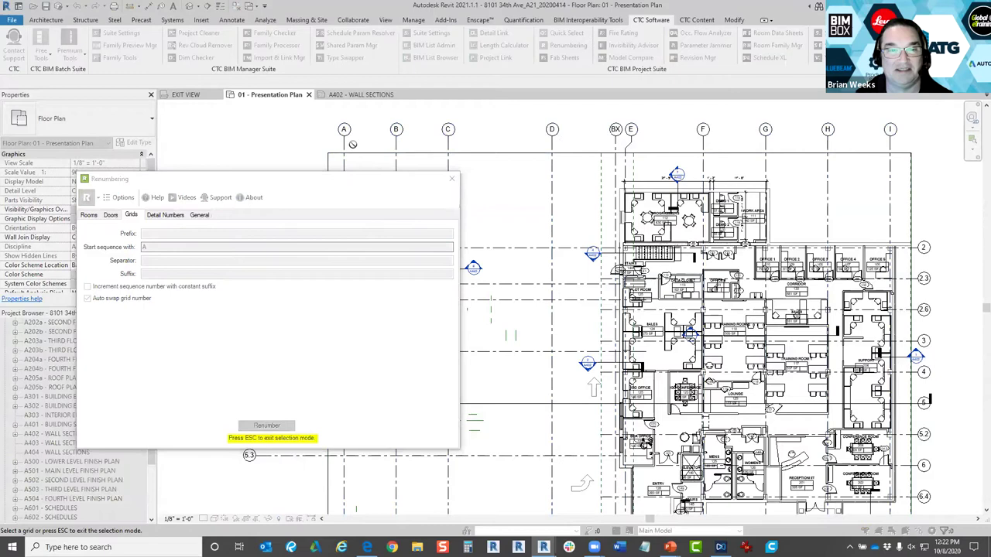
pyautogui.click(350, 145)
pyautogui.click(400, 151)
pyautogui.click(451, 148)
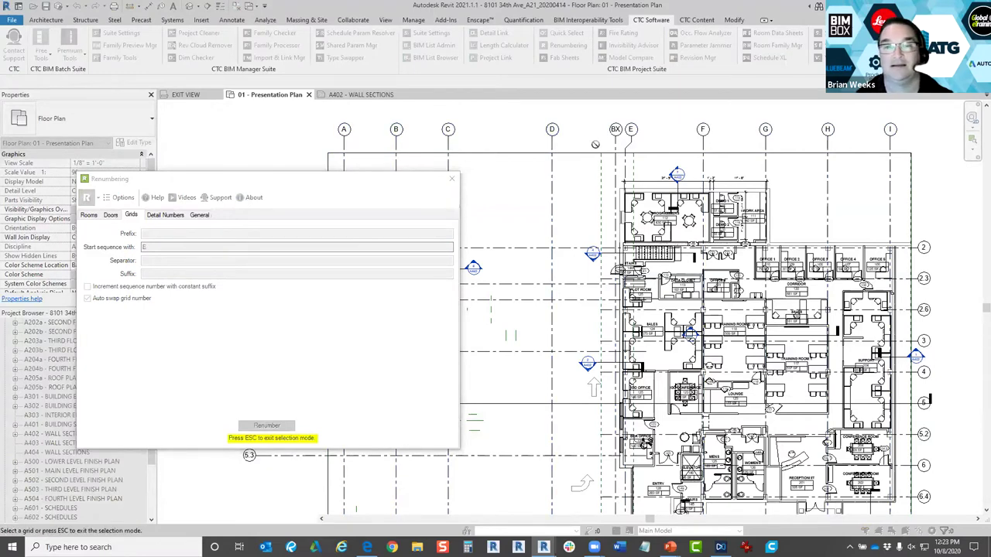
pyautogui.click(617, 147)
pyautogui.click(630, 151)
pyautogui.click(704, 151)
pyautogui.click(768, 150)
pyautogui.click(829, 147)
pyautogui.click(890, 147)
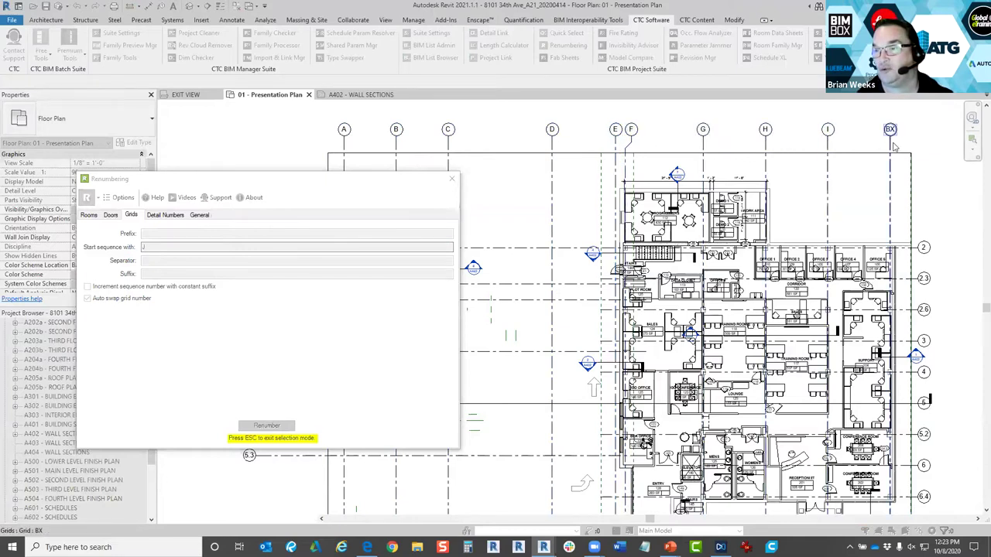
pyautogui.scroll(-1, 535, 302)
pyautogui.moveTo(604, 340); pyautogui.dragTo(606, 293, button='middle')
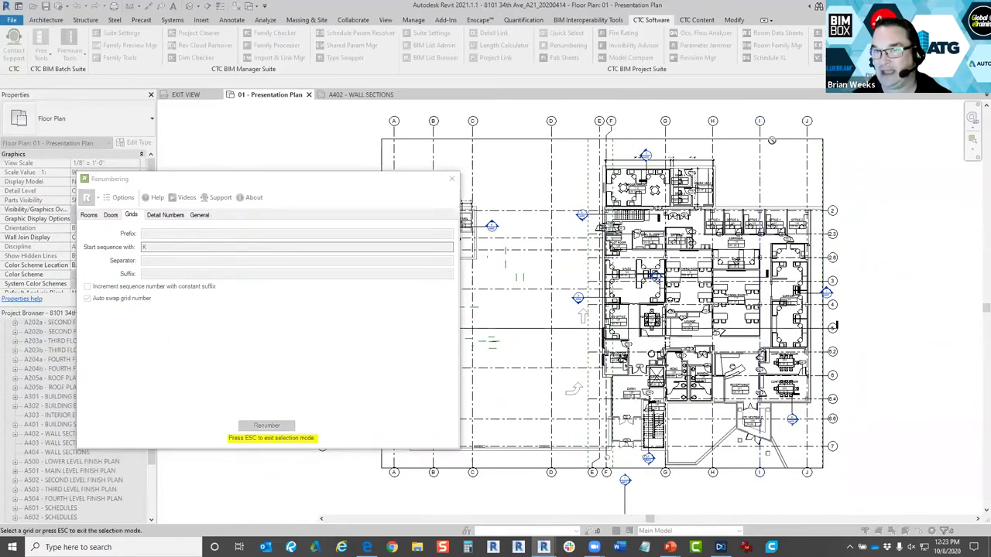
pyautogui.moveTo(836, 202); pyautogui.dragTo(797, 172, button='middle')
pyautogui.scroll(2, 797, 172)
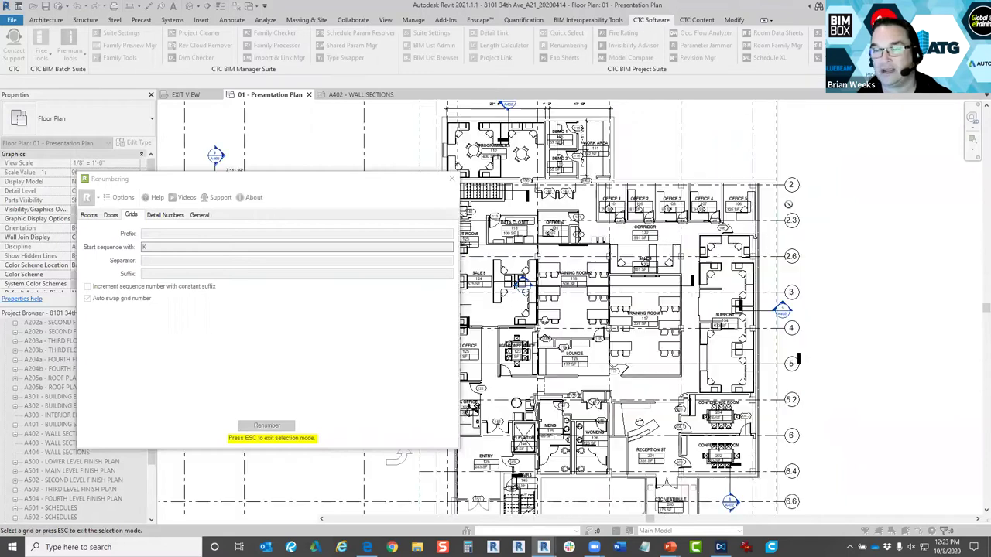
pyautogui.rightClick(552, 308)
pyautogui.click(574, 317)
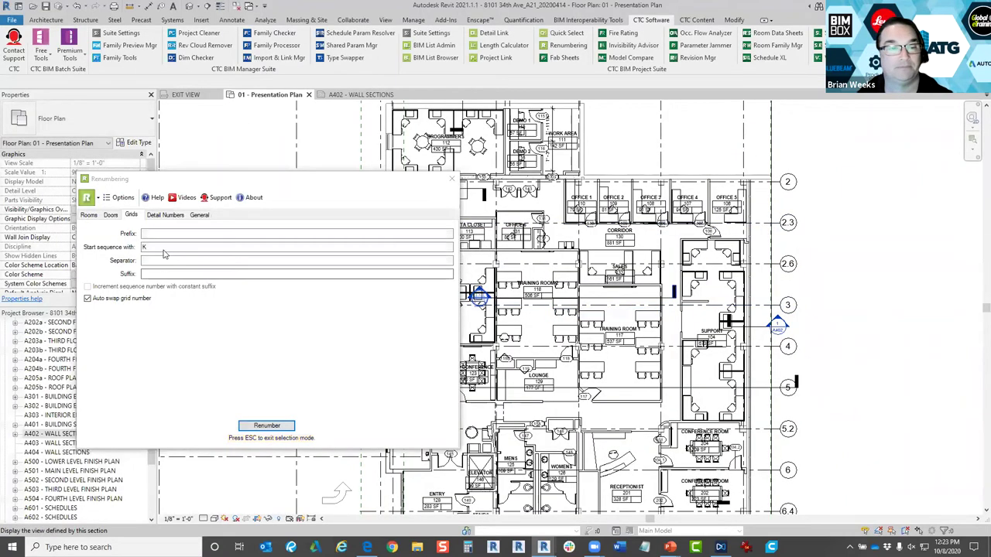
# Renumber the whole-number horizontal grids from top to bottom as 1 through 6, passing over the intermediate grids, and end the grid selection.
pyautogui.click(290, 423)
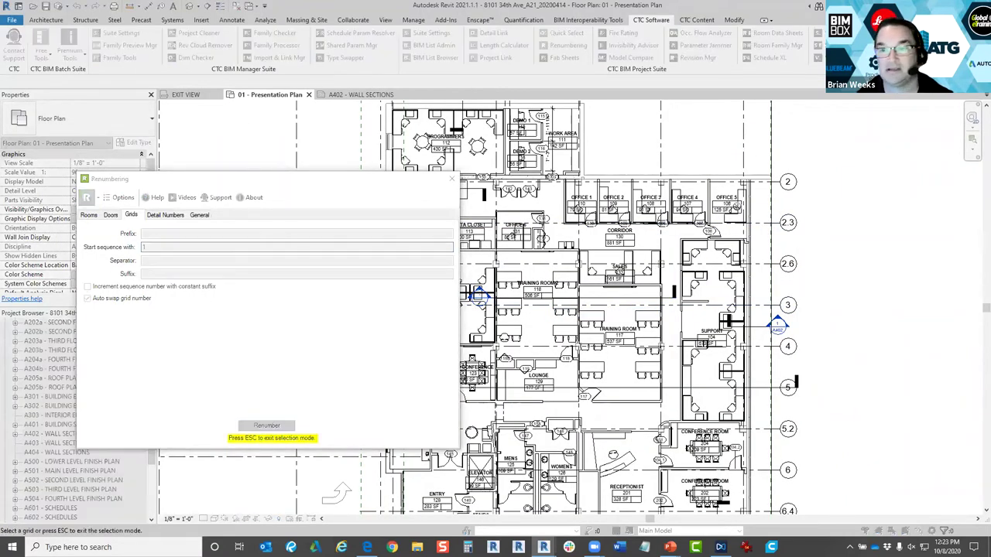
pyautogui.scroll(2, 774, 187)
pyautogui.click(774, 187)
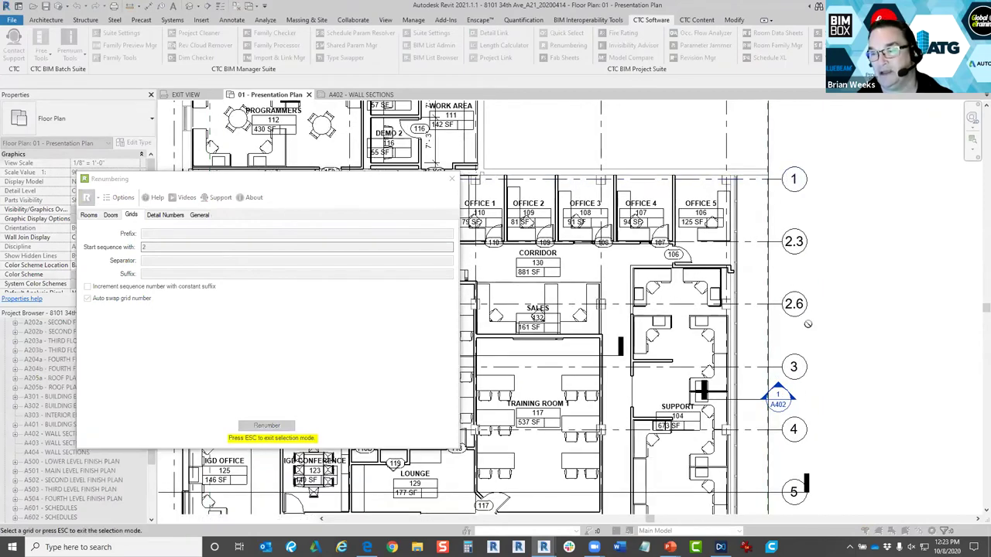
pyautogui.click(752, 372)
pyautogui.moveTo(751, 373); pyautogui.dragTo(700, 146, button='middle')
pyautogui.click(702, 204)
pyautogui.click(709, 268)
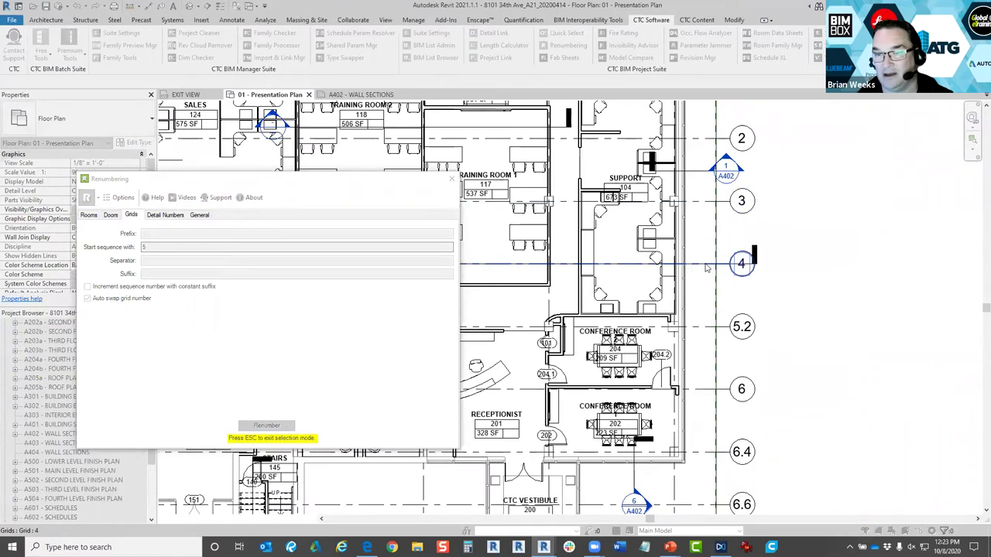
pyautogui.moveTo(719, 239); pyautogui.dragTo(705, 114, button='middle')
pyautogui.click(704, 264)
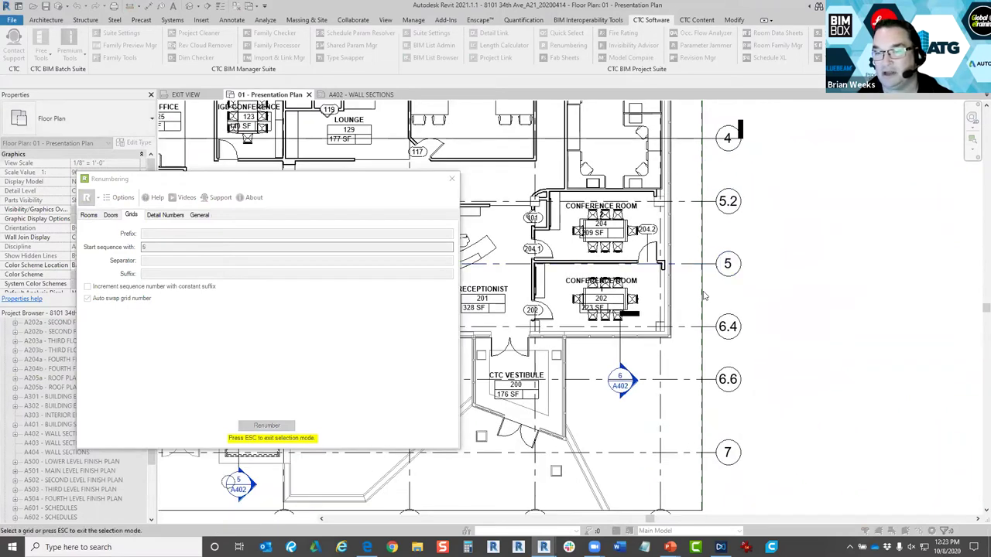
pyautogui.click(693, 455)
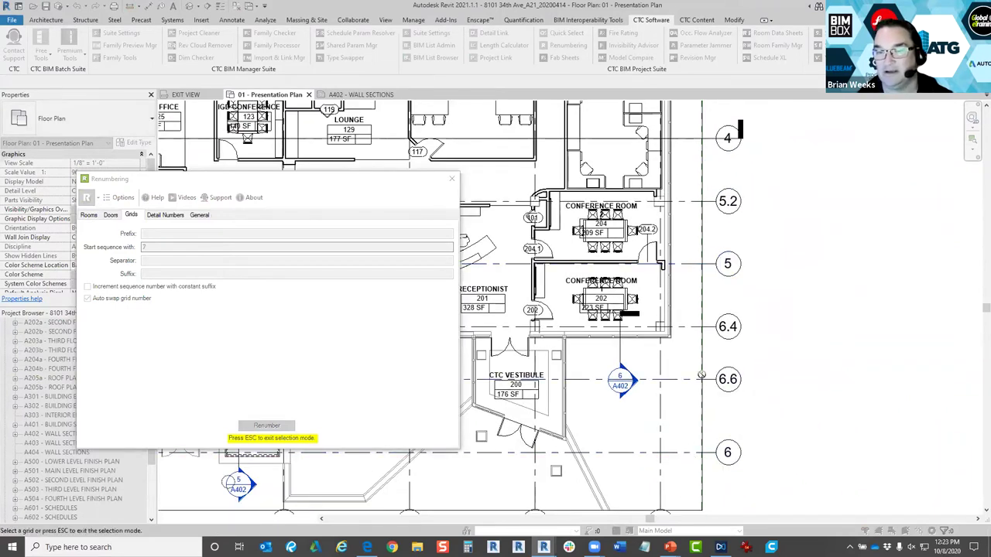
pyautogui.moveTo(761, 244); pyautogui.dragTo(761, 328, button='middle')
pyautogui.moveTo(759, 182); pyautogui.dragTo(740, 256, button='middle')
pyautogui.moveTo(724, 166); pyautogui.dragTo(725, 268, button='middle')
pyautogui.rightClick(533, 280)
pyautogui.click(558, 288)
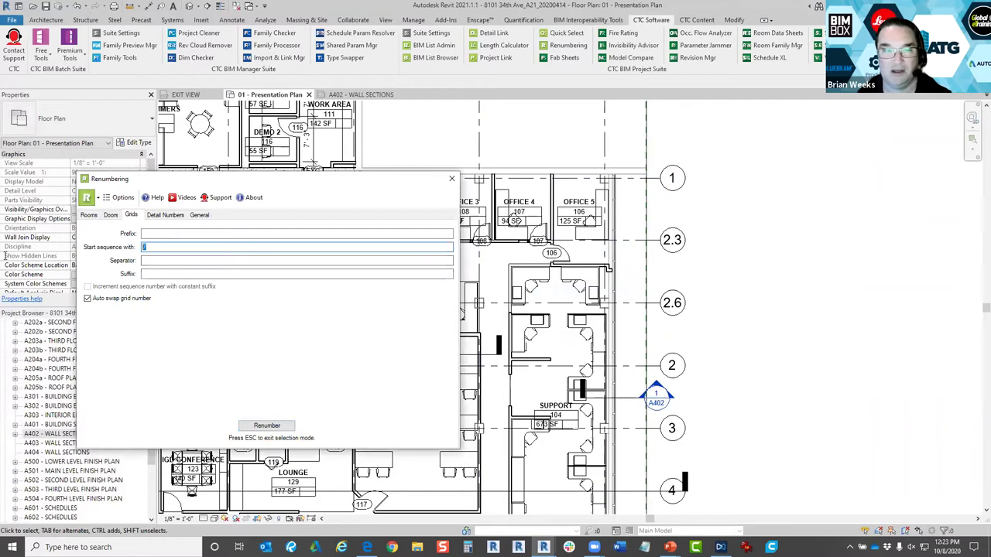
# Start the sequence at 1 with a period separator and suffix 1, renumber grids 2.3 and 2.6 as 1.1 and 1.2, and close the tool.
pyautogui.write('1')
pyautogui.click(153, 275)
pyautogui.write('1')
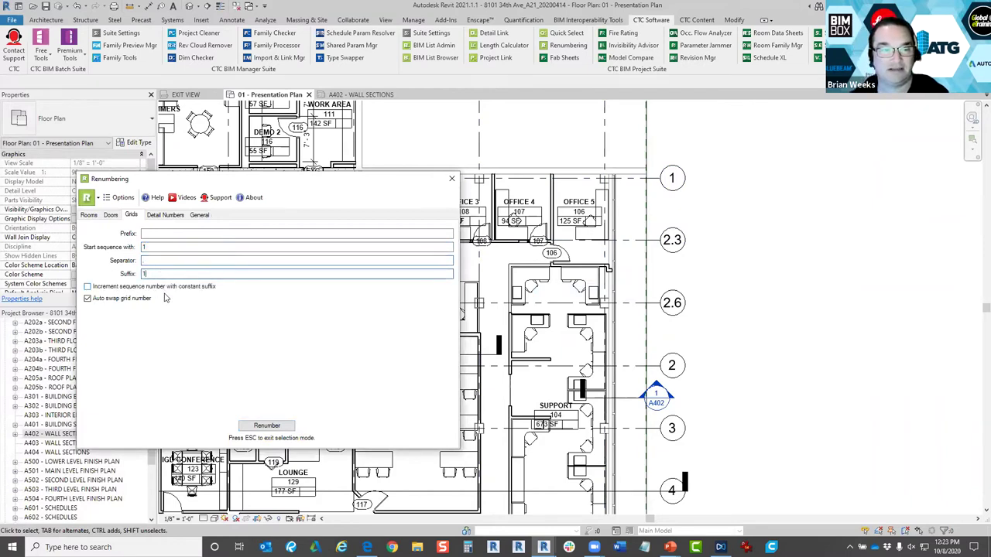
pyautogui.click(273, 426)
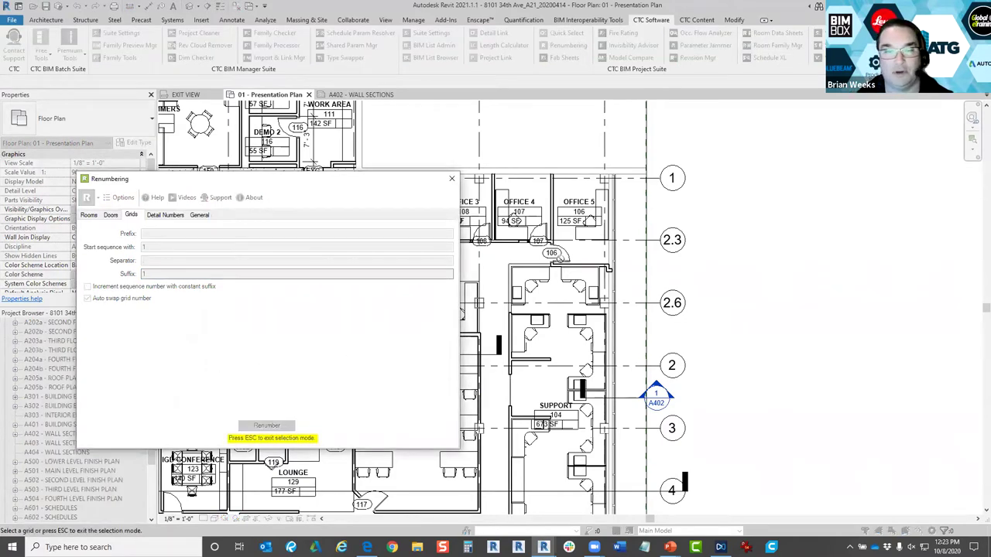
pyautogui.rightClick(633, 248)
pyautogui.click(640, 251)
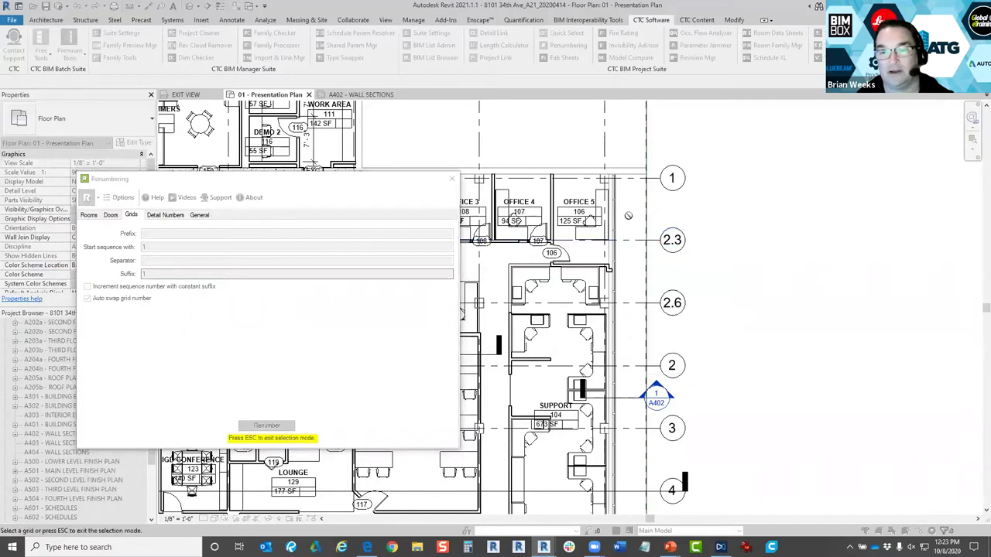
pyautogui.click(633, 242)
pyautogui.click(648, 318)
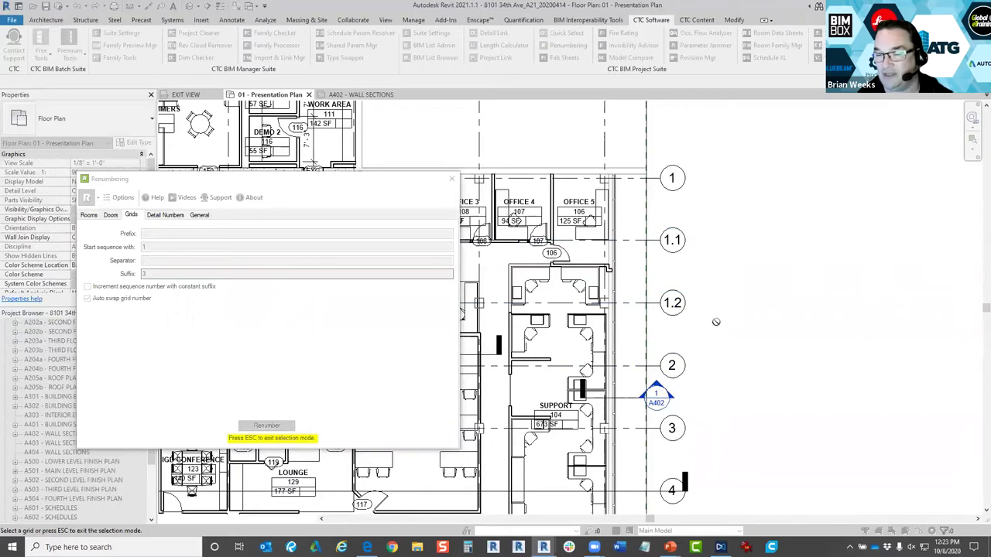
pyautogui.scroll(-4, 716, 322)
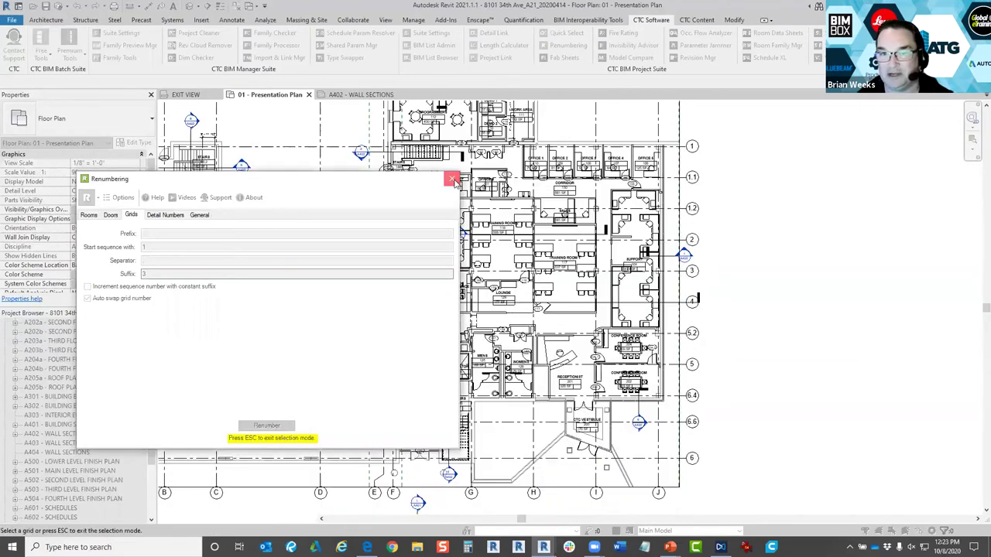
pyautogui.click(453, 180)
# Rename the intermediate grid between grids 4 and 5 as 4.2.
pyautogui.scroll(4, 674, 331)
pyautogui.click(675, 330)
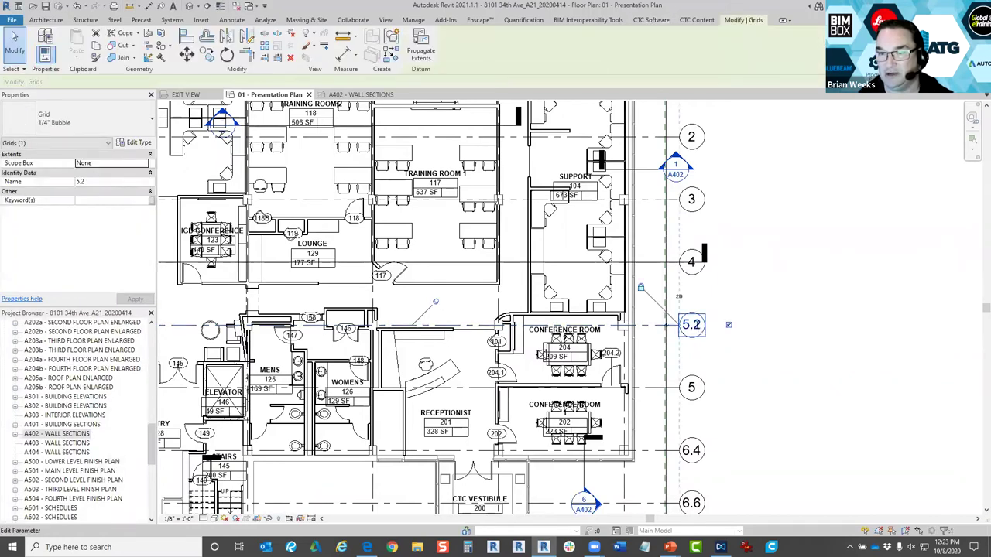
pyautogui.click(691, 324)
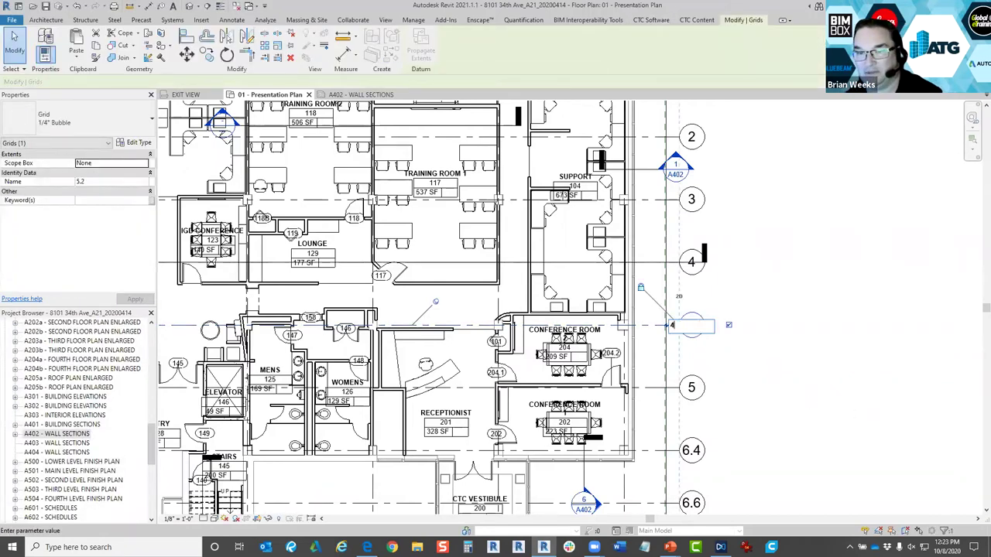
pyautogui.write('4.2')
pyautogui.press('Return')
# Rename the intermediate grid just below grid 5 as 5.4 and clear the selection.
pyautogui.scroll(-2, 687, 385)
pyautogui.scroll(2, 687, 385)
pyautogui.click(682, 365)
pyautogui.click(699, 364)
pyautogui.write('5')
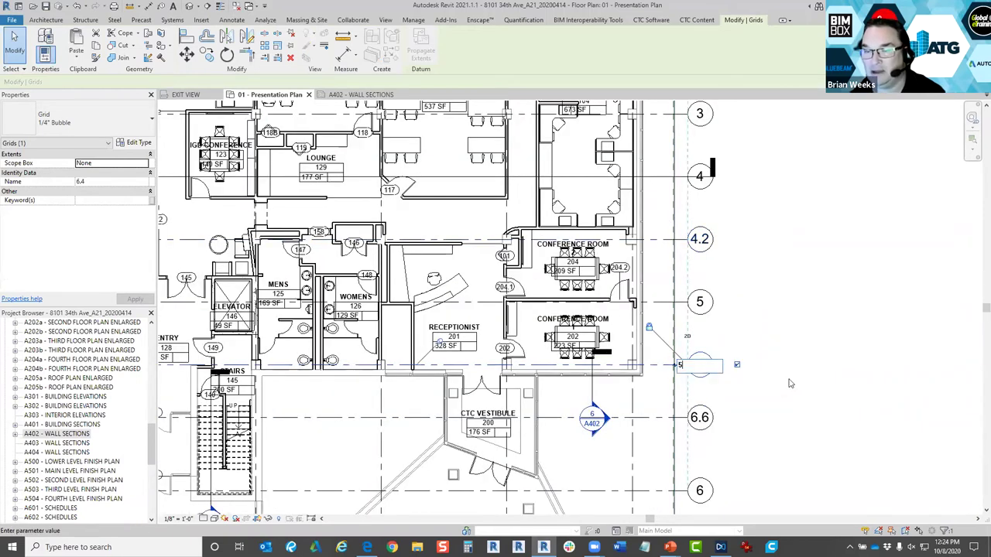
pyautogui.write('.4')
pyautogui.press('Return')
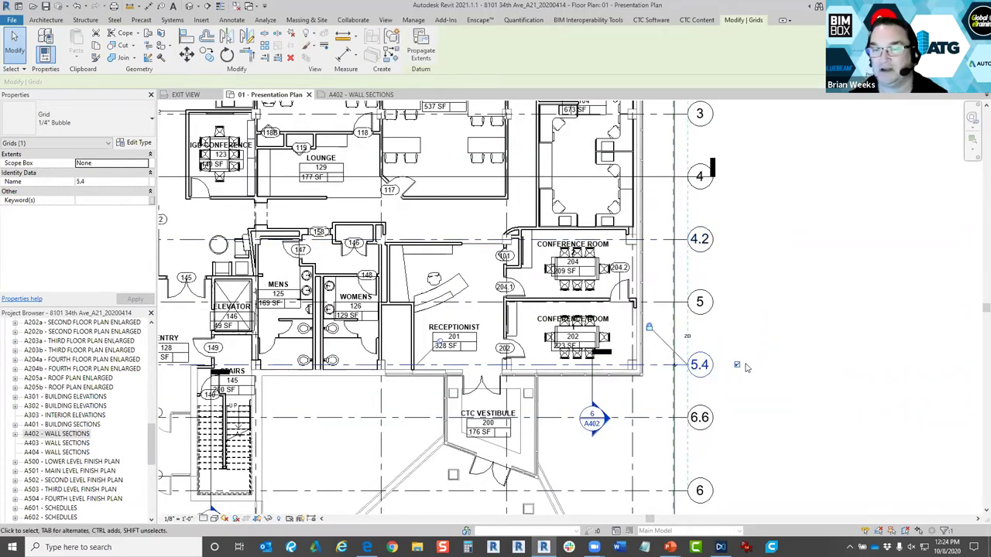
pyautogui.scroll(-5, 745, 366)
pyautogui.scroll(2, 588, 193)
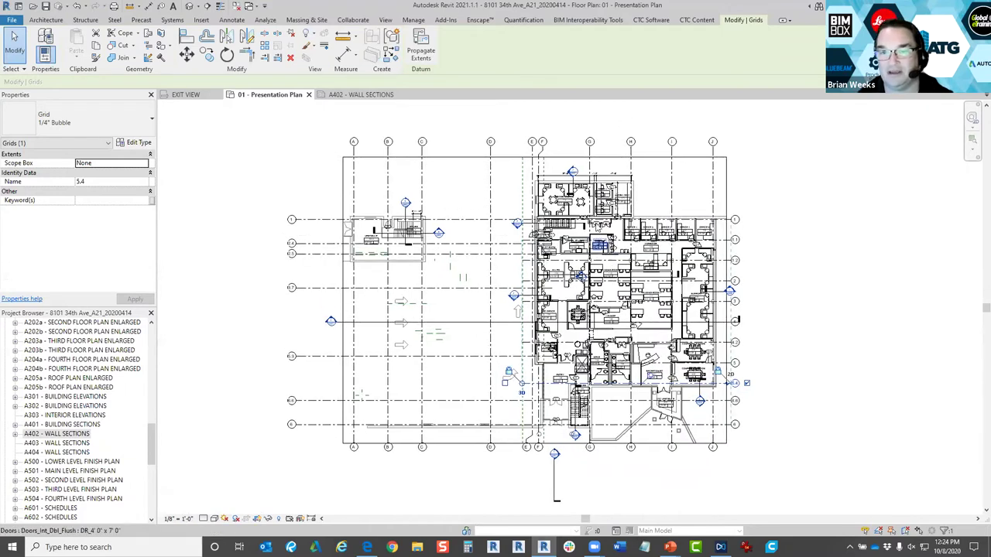
pyautogui.press('Escape')
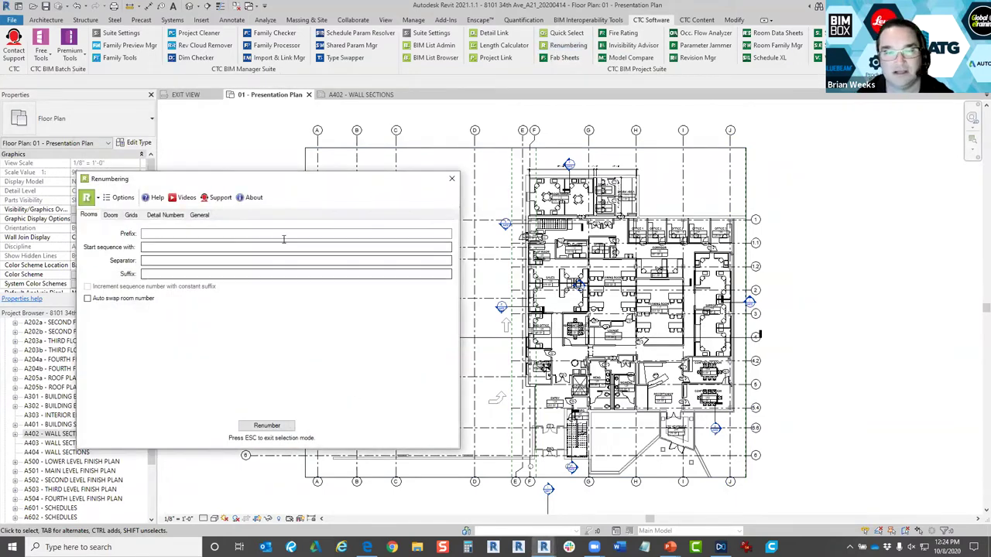
# View the Renumbering tool's detail number settings, close the tool, and switch to sheet A402 - WALL SECTIONS.
pyautogui.click(165, 215)
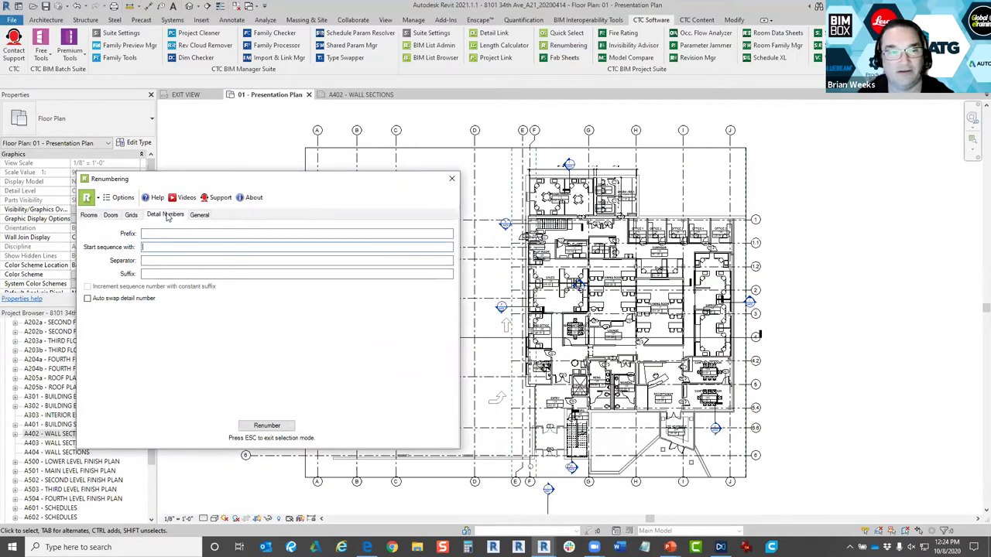
pyautogui.click(452, 179)
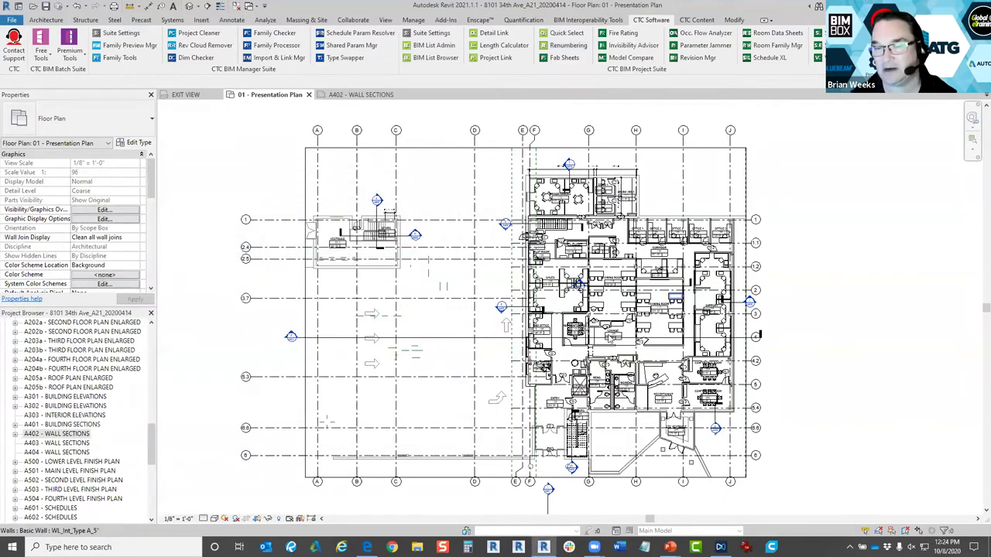
pyautogui.press('z')
pyautogui.press('f')
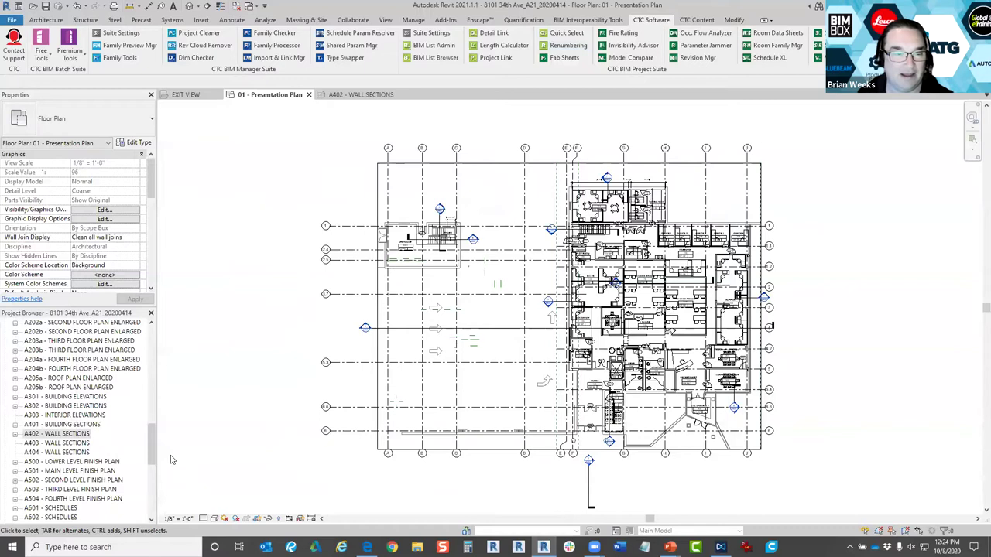
pyautogui.scroll(-3, 147, 462)
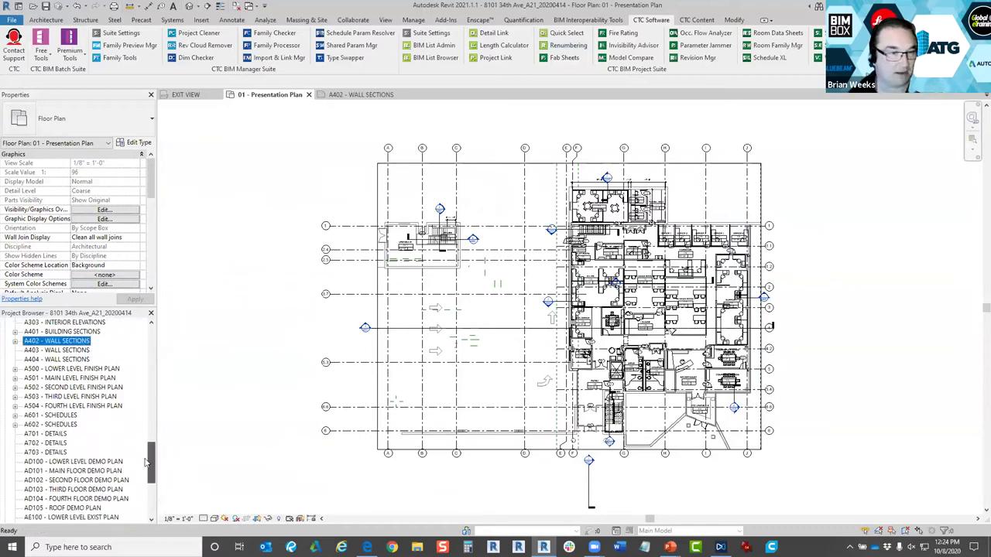
pyautogui.click(147, 461)
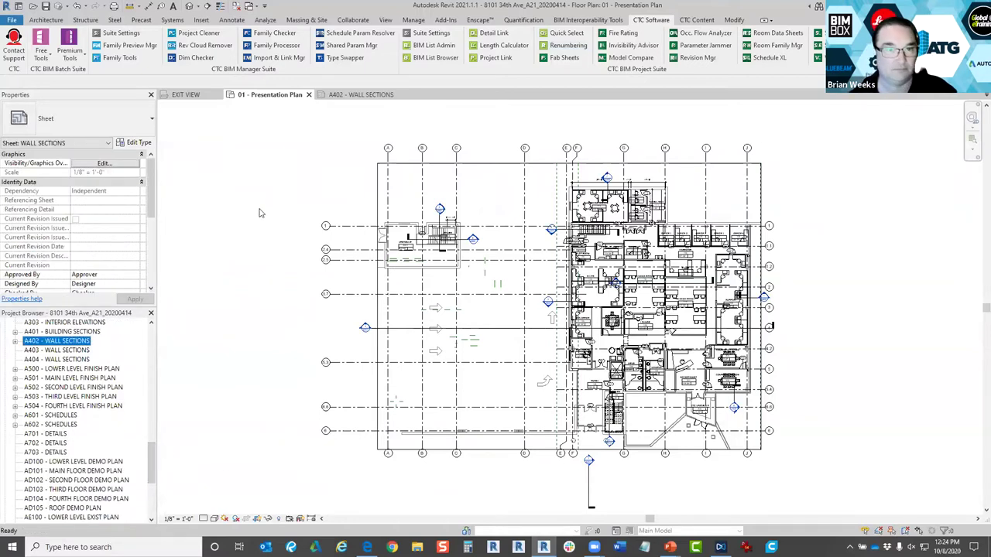
pyautogui.click(352, 95)
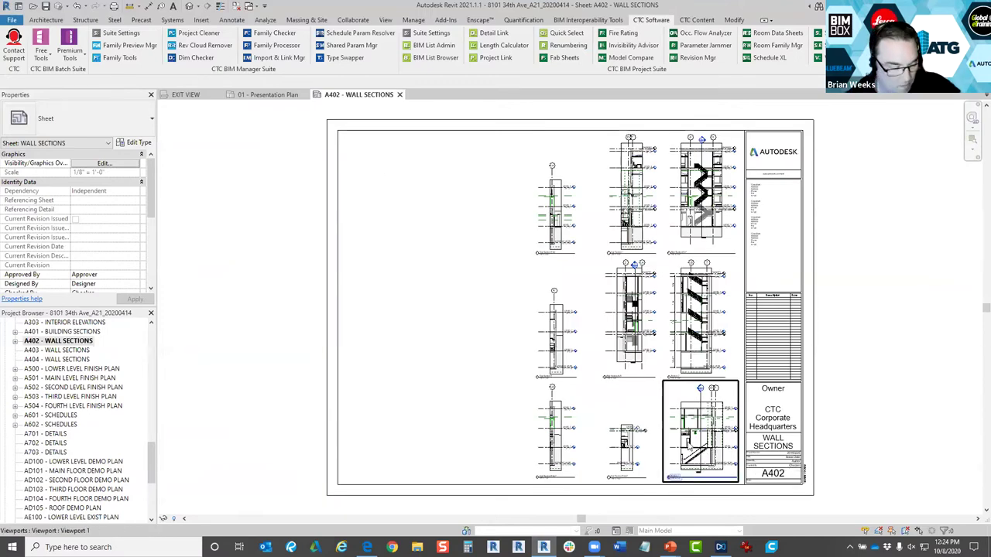
# Examine the section viewports on sheet A402 and the detail numbers in their view titles.
pyautogui.scroll(3, 696, 508)
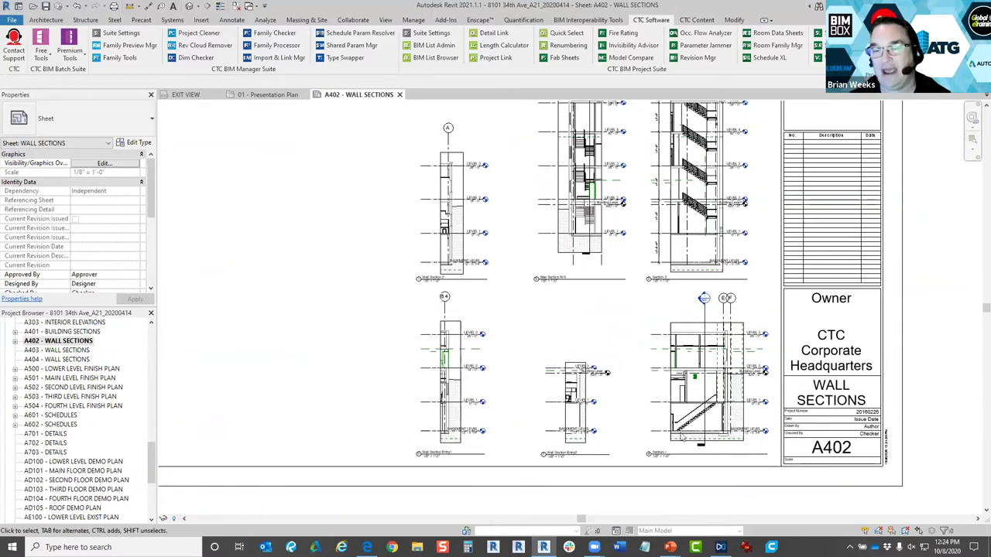
pyautogui.scroll(2, 668, 463)
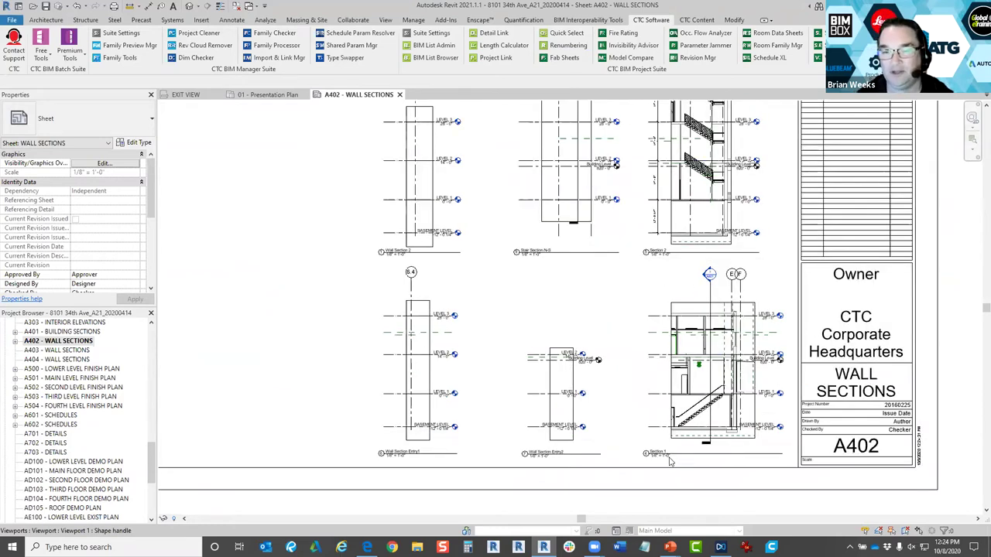
pyautogui.scroll(3, 560, 464)
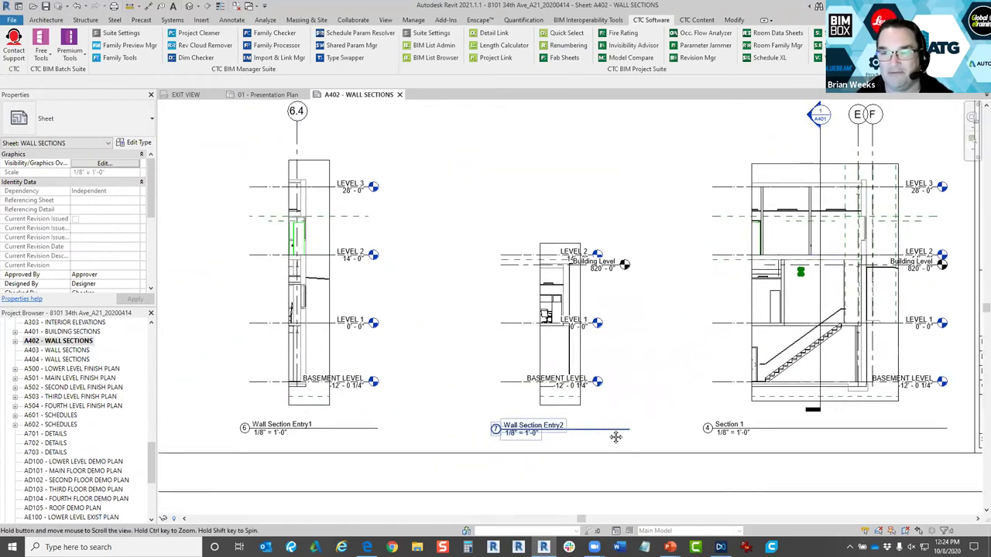
pyautogui.scroll(-4, 625, 462)
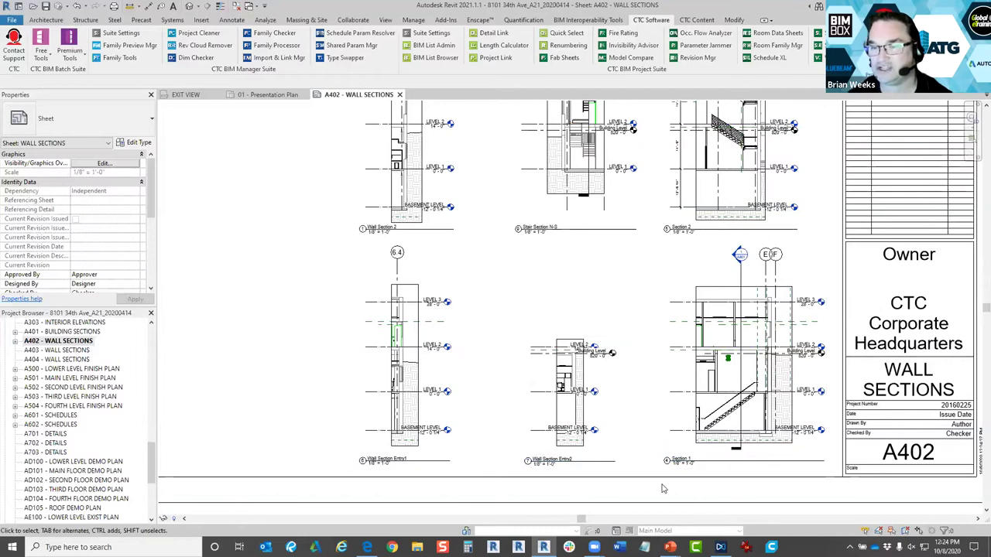
pyautogui.scroll(3, 643, 404)
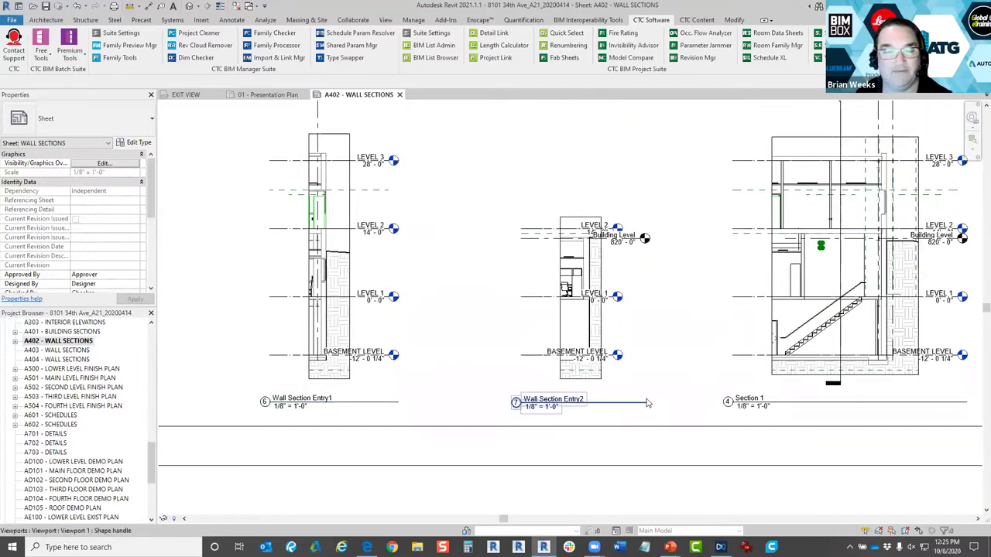
pyautogui.scroll(-3, 355, 361)
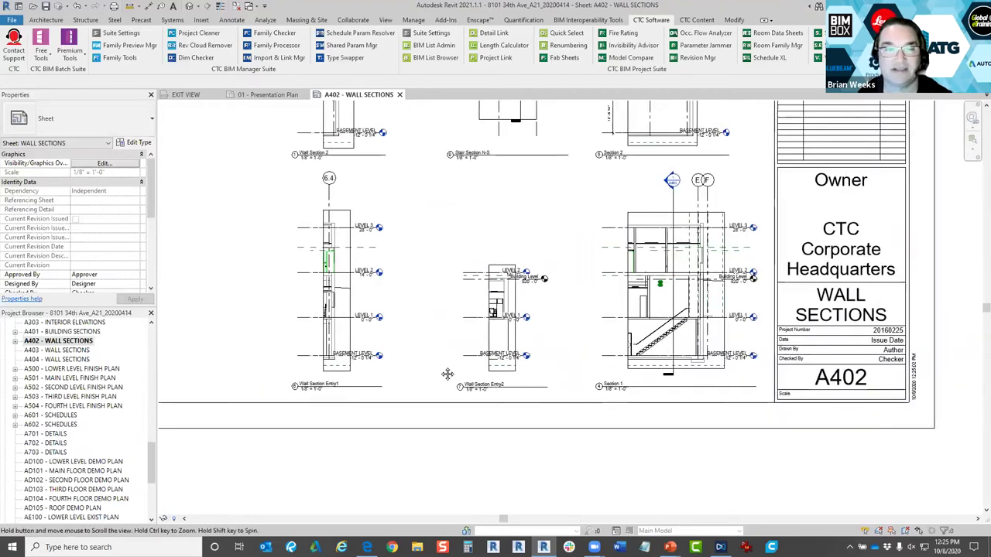
pyautogui.scroll(3, 698, 229)
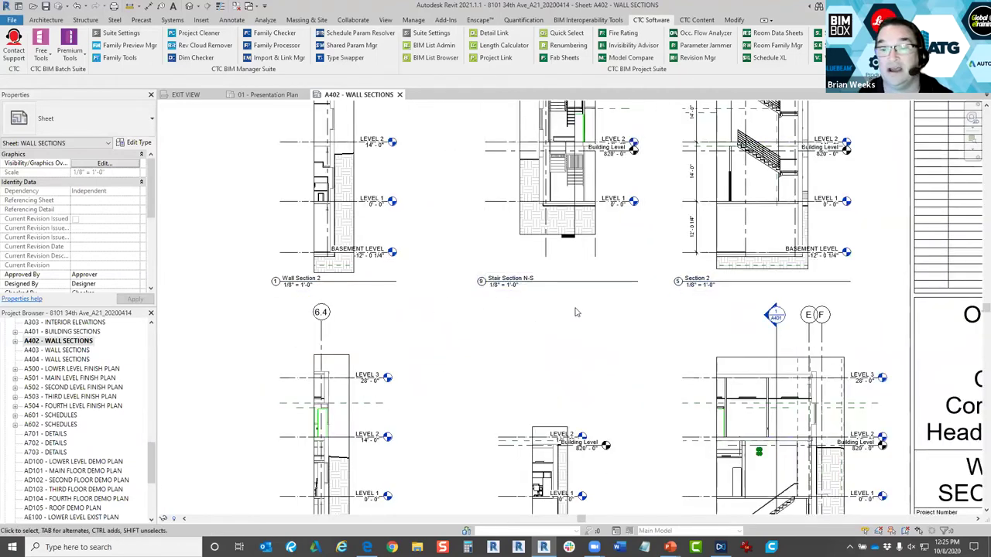
pyautogui.scroll(-5, 682, 226)
pyautogui.scroll(2, 657, 220)
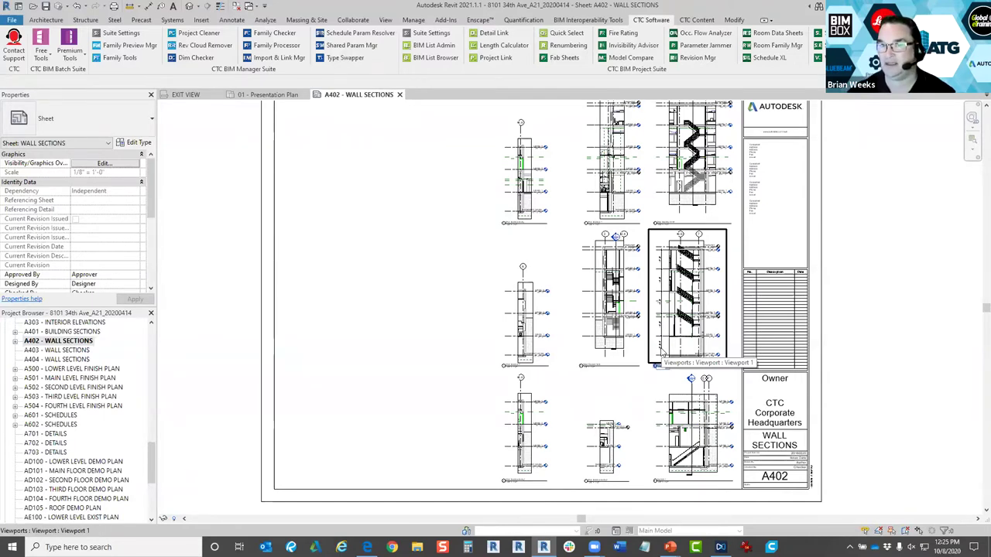
pyautogui.click(662, 352)
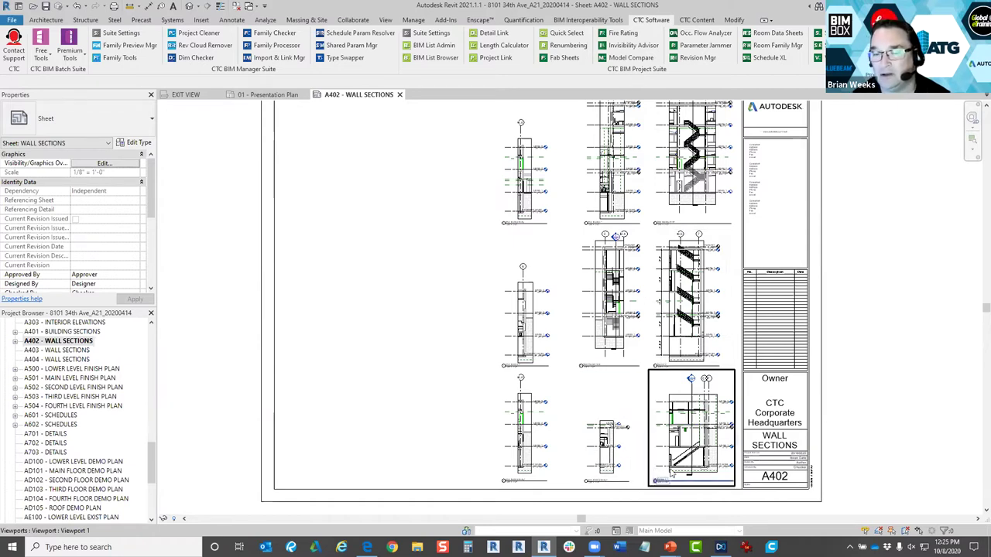
pyautogui.moveTo(695, 434); pyautogui.dragTo(726, 441, button='middle')
pyautogui.scroll(-2, 726, 441)
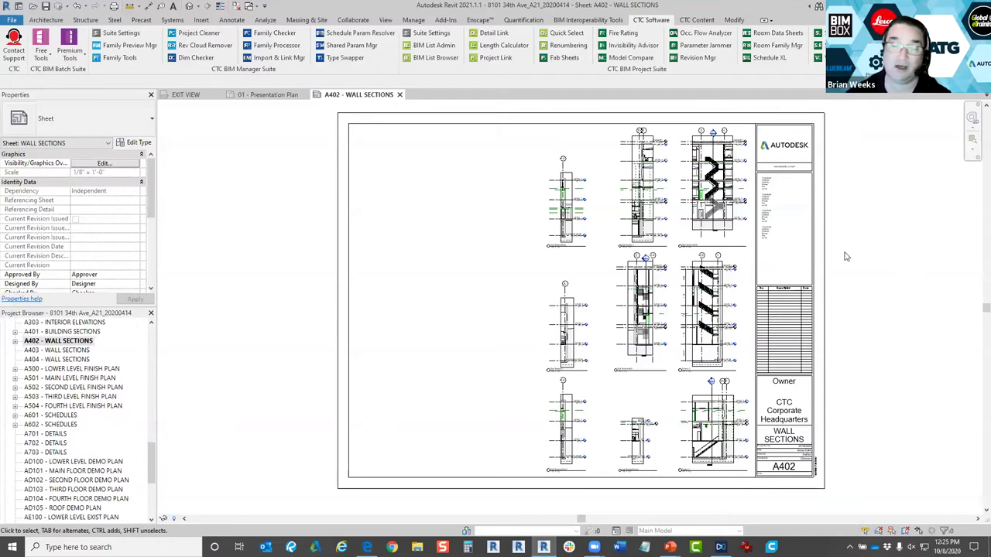
pyautogui.scroll(4, 696, 456)
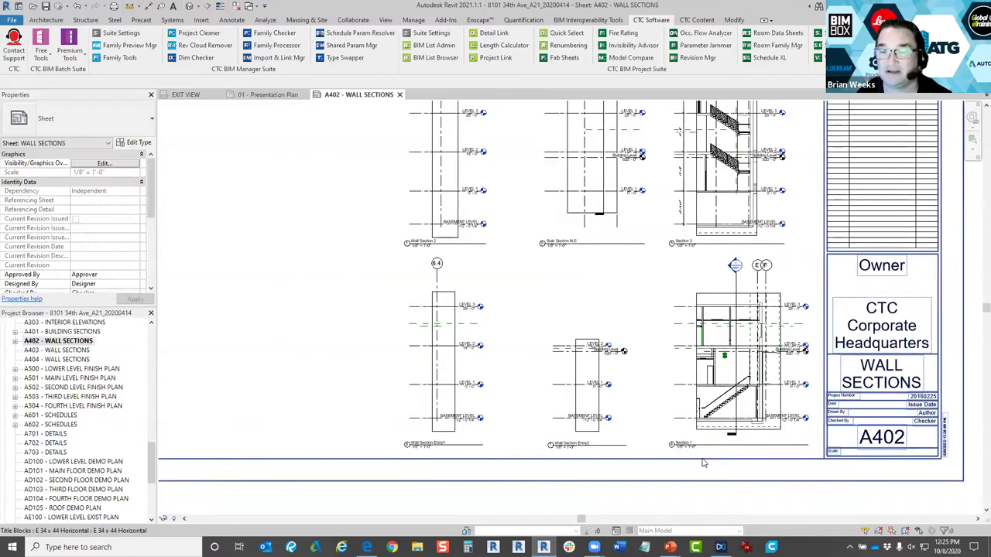
pyautogui.scroll(-2, 666, 437)
pyautogui.scroll(2, 627, 439)
pyautogui.moveTo(631, 433); pyautogui.dragTo(651, 424, button='middle')
pyautogui.scroll(-1, 666, 414)
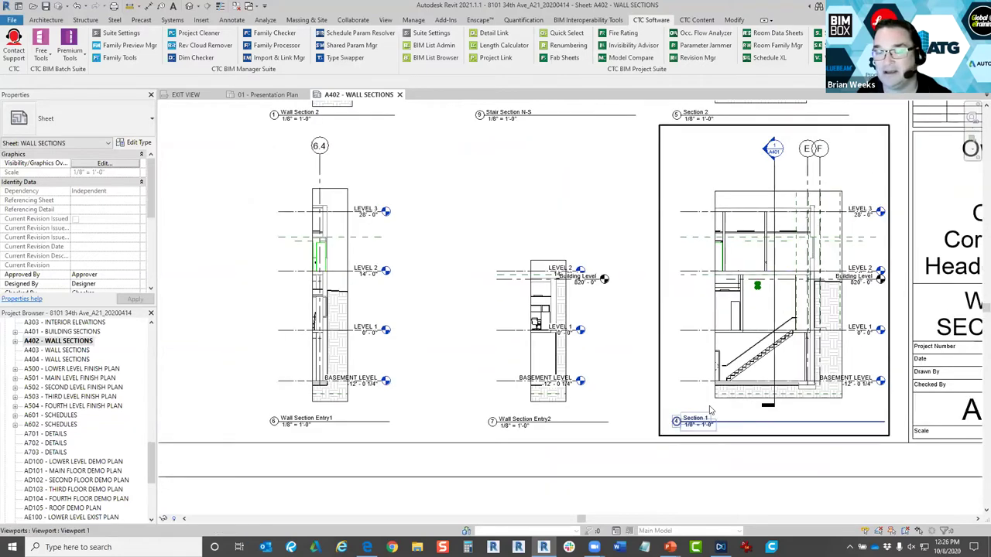
# Select the Section 1 viewport on sheet A402, review its detail number and other properties, and clear the selection.
pyautogui.scroll(1, 681, 431)
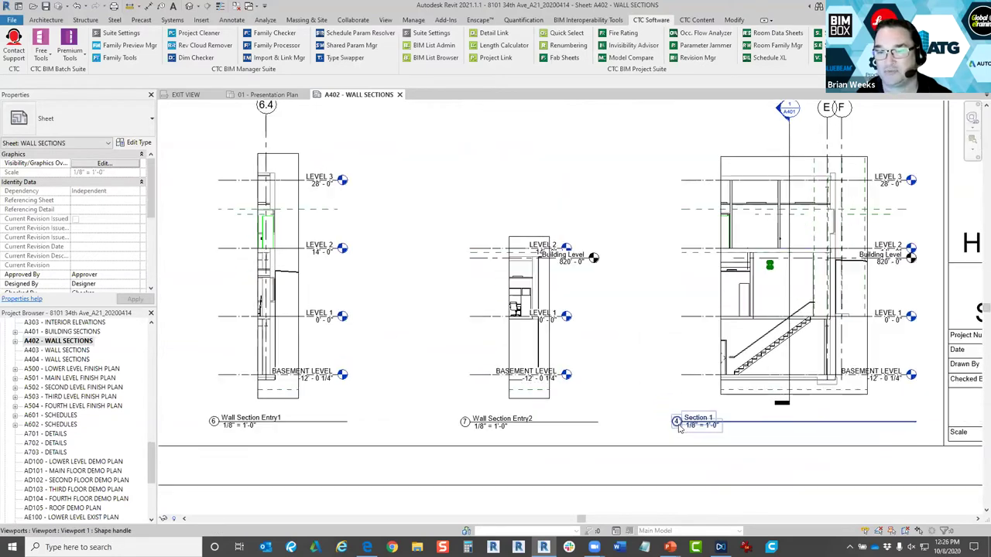
pyautogui.scroll(3, 681, 426)
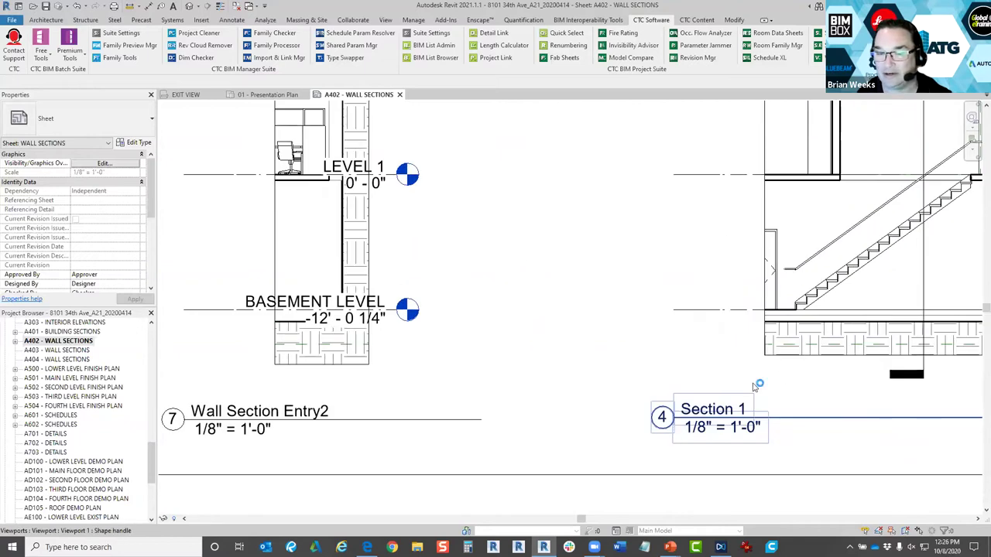
pyautogui.scroll(-2, 759, 380)
pyautogui.scroll(-2, 604, 379)
pyautogui.scroll(1, 542, 391)
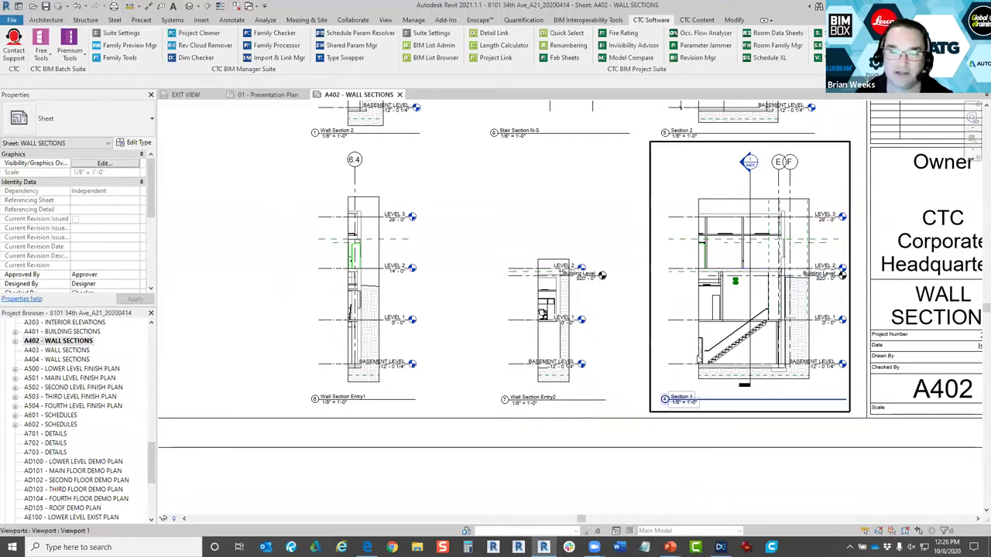
pyautogui.scroll(2, 663, 398)
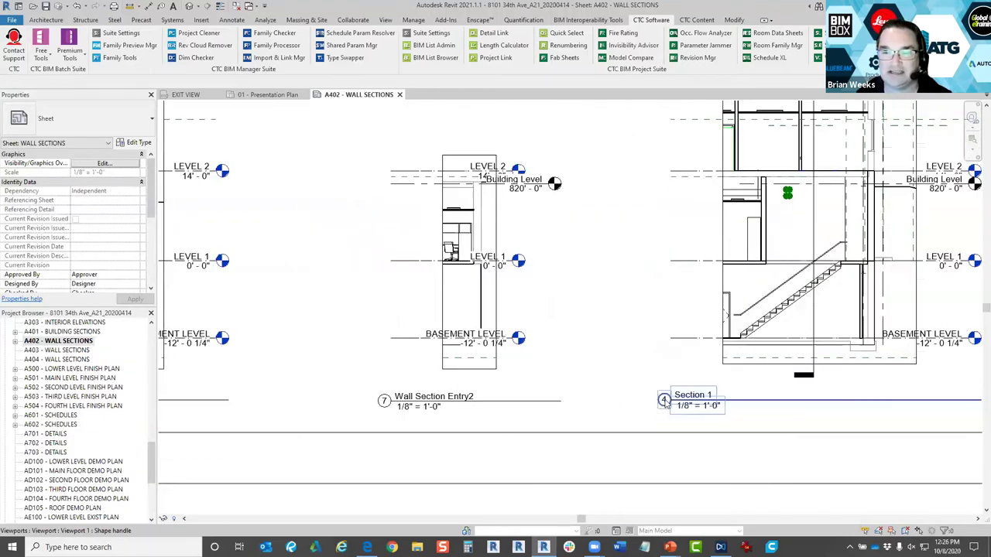
pyautogui.click(663, 398)
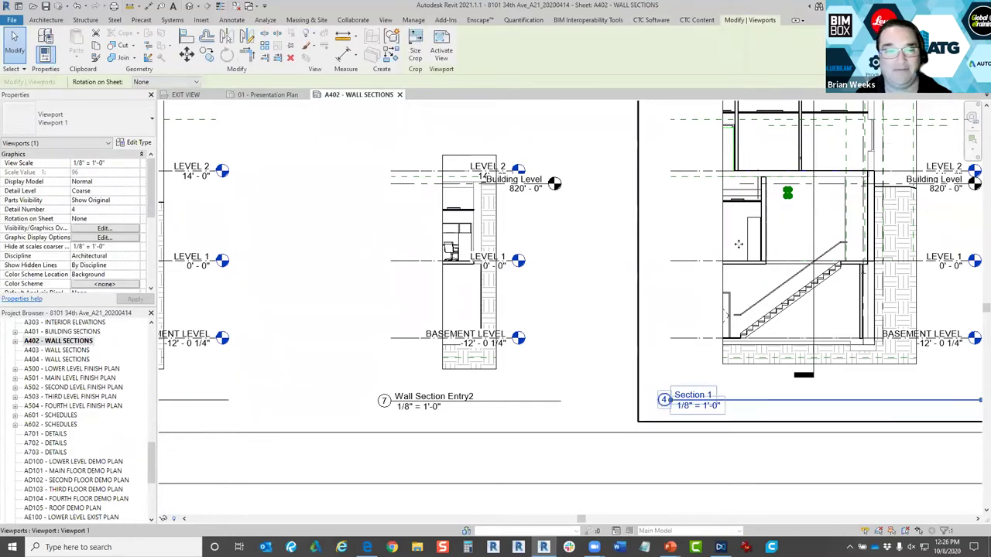
pyautogui.moveTo(153, 194); pyautogui.dragTo(151, 259)
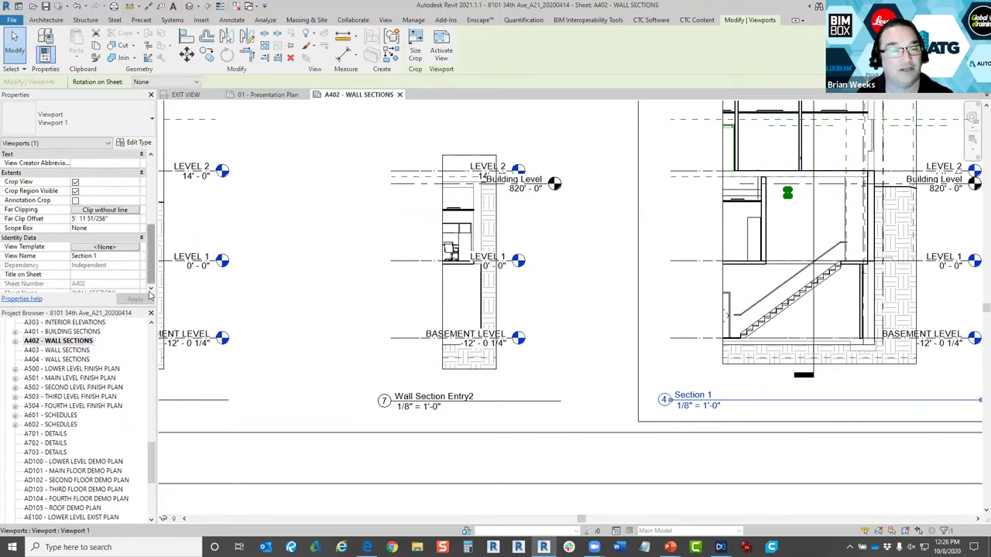
pyautogui.click(151, 289)
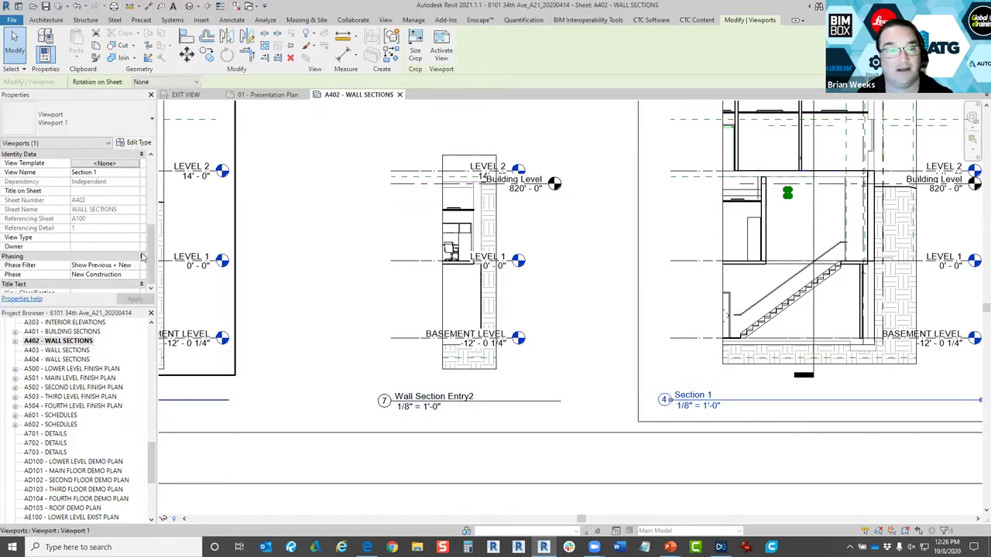
pyautogui.moveTo(149, 246); pyautogui.dragTo(151, 184)
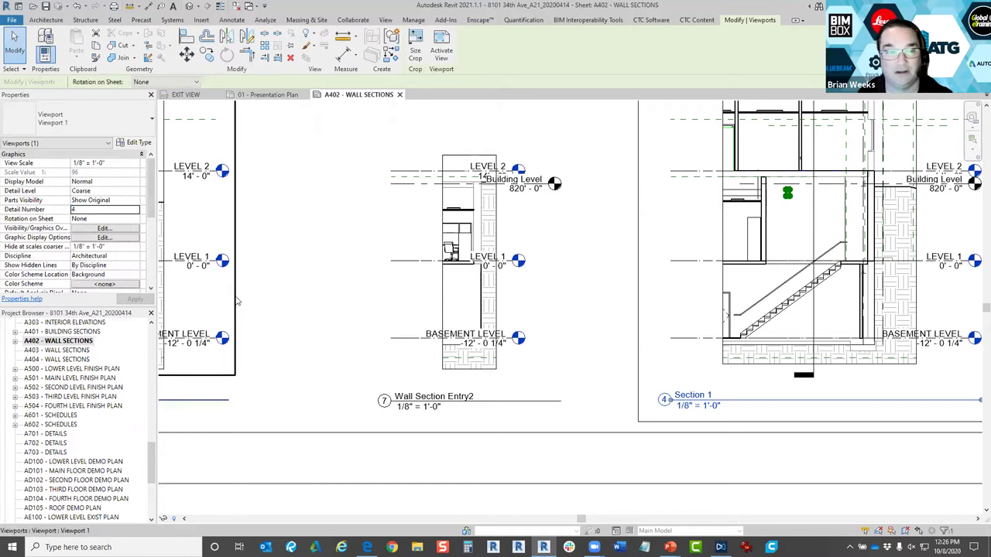
pyautogui.press('Escape')
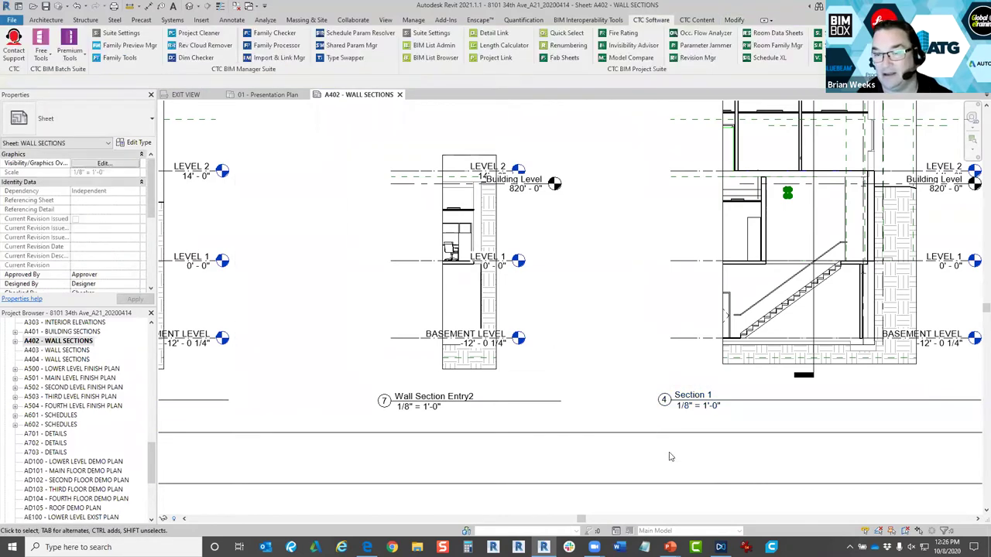
# Reselect the Section 1 viewport, view its available commands, inspect its detail number bubble up close, and clear the selection.
pyautogui.click(664, 400)
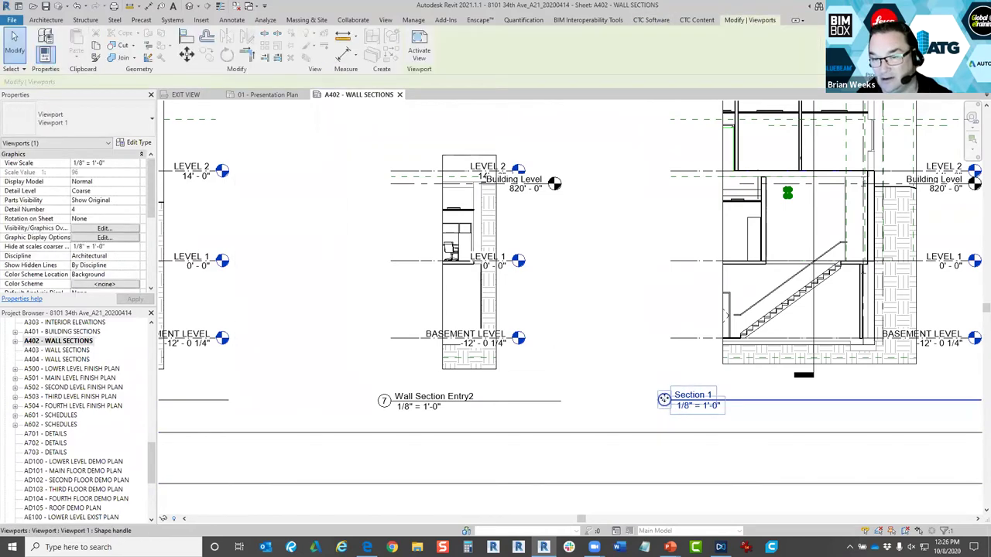
pyautogui.rightClick(664, 398)
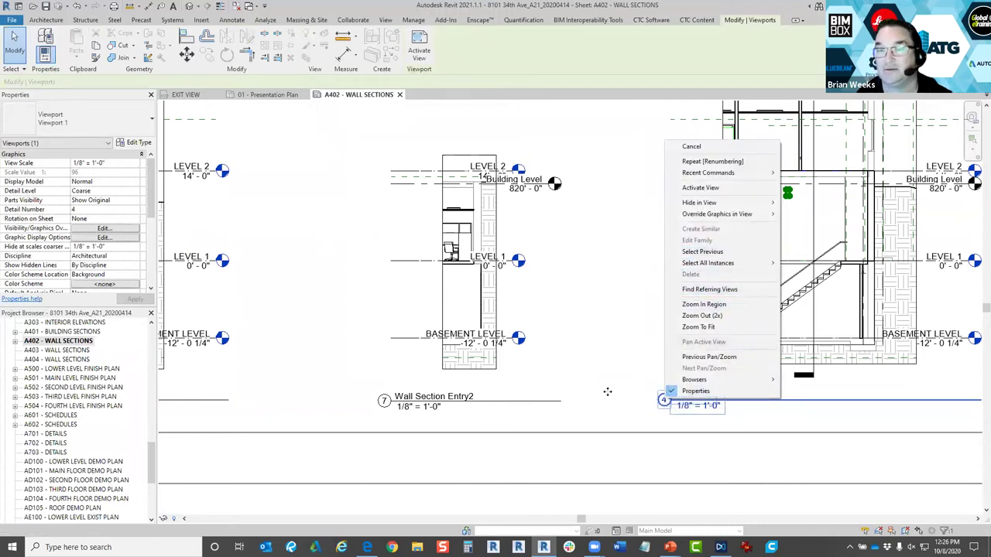
pyautogui.press('Escape')
pyautogui.scroll(5, 657, 393)
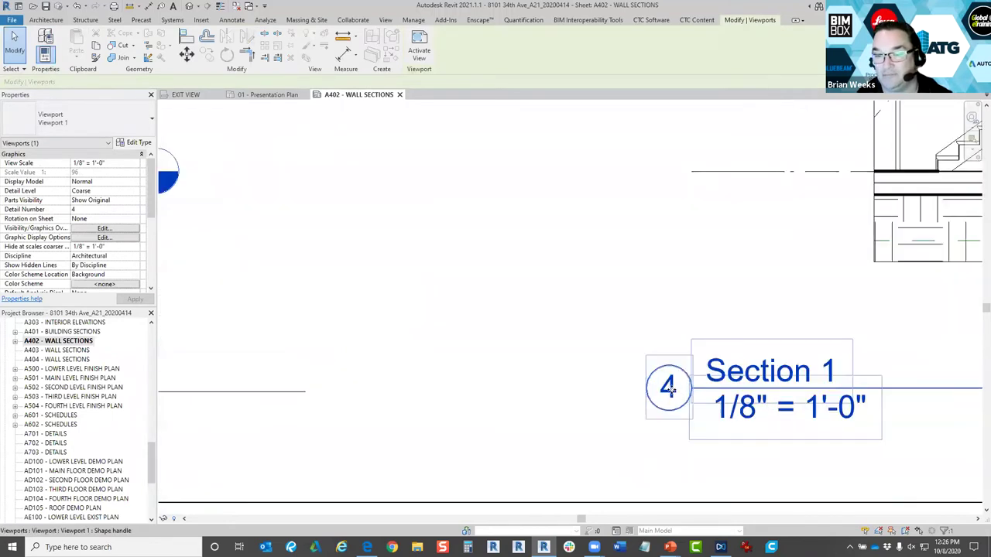
pyautogui.press('Escape')
pyautogui.scroll(-6, 650, 387)
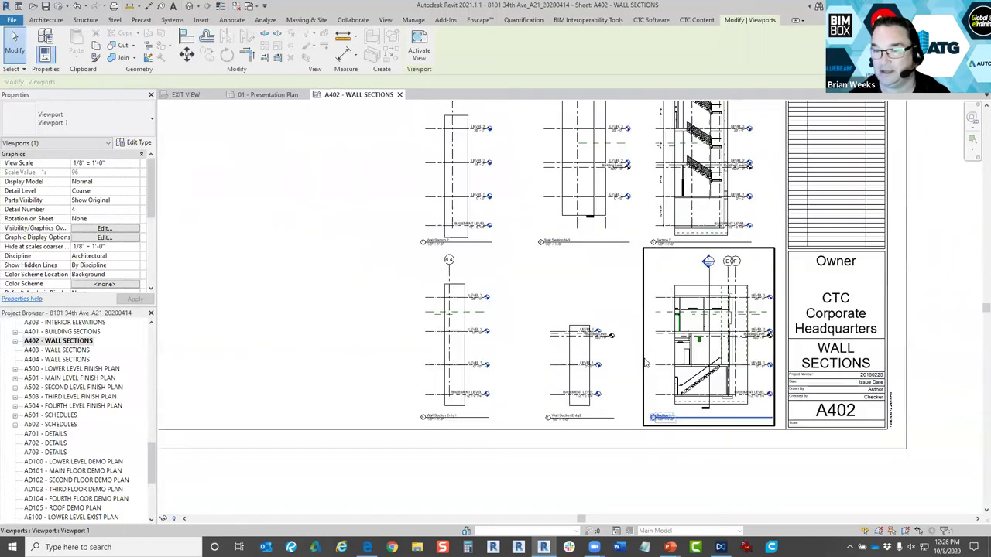
# Start renumbering detail numbers with the Renumbering tool, using a start sequence of 1 and auto swap detail number enabled.
pyautogui.moveTo(666, 277); pyautogui.dragTo(634, 310, button='middle')
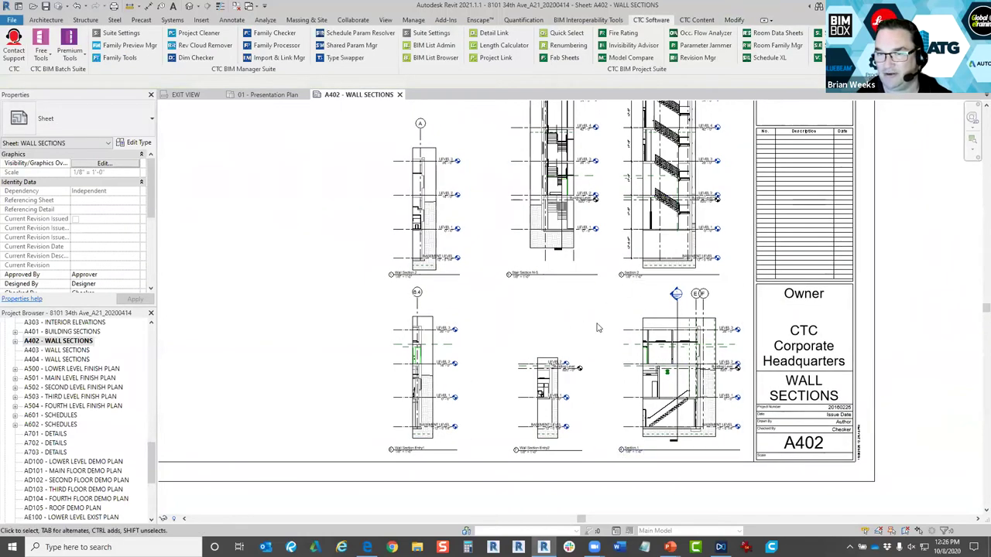
pyautogui.scroll(-1, 634, 309)
pyautogui.scroll(1, 642, 425)
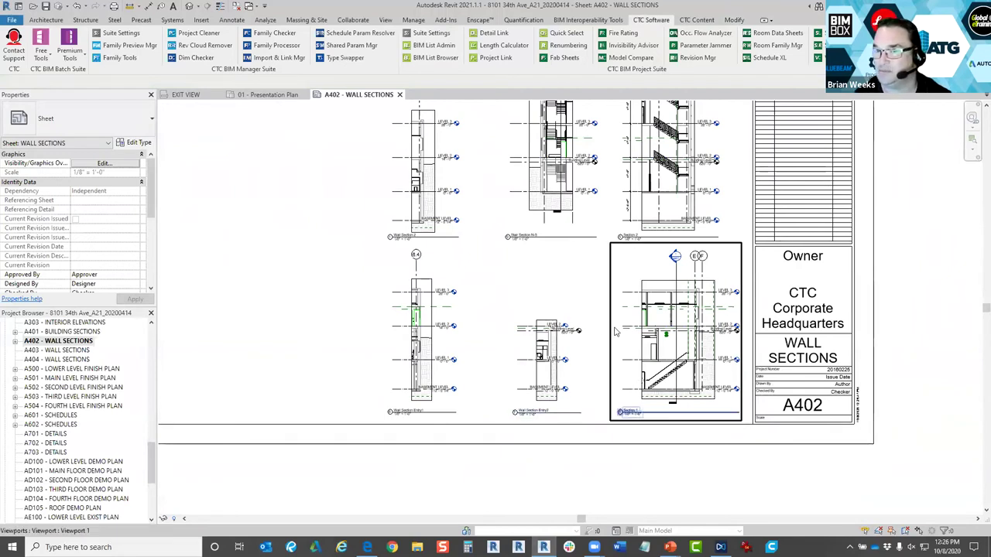
pyautogui.scroll(2, 627, 209)
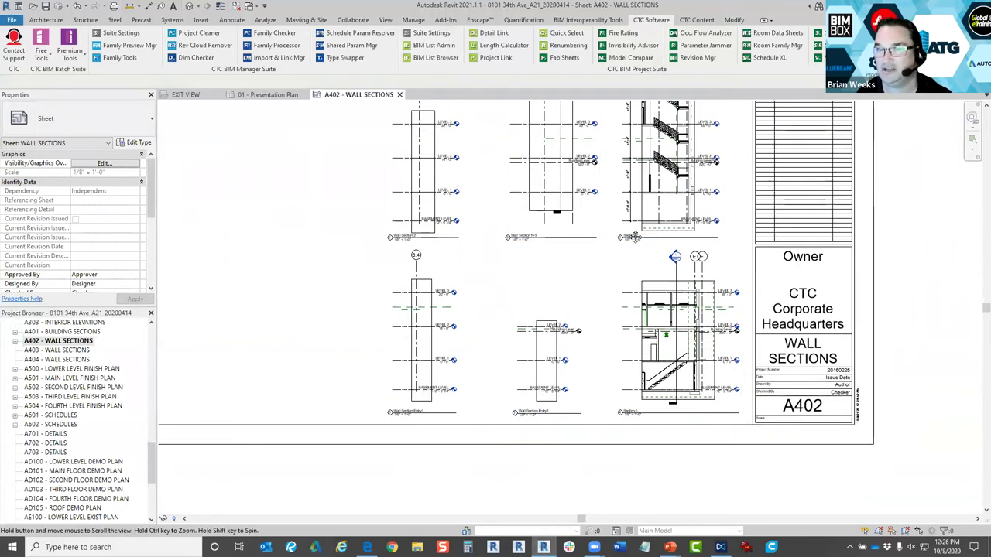
pyautogui.scroll(-3, 629, 214)
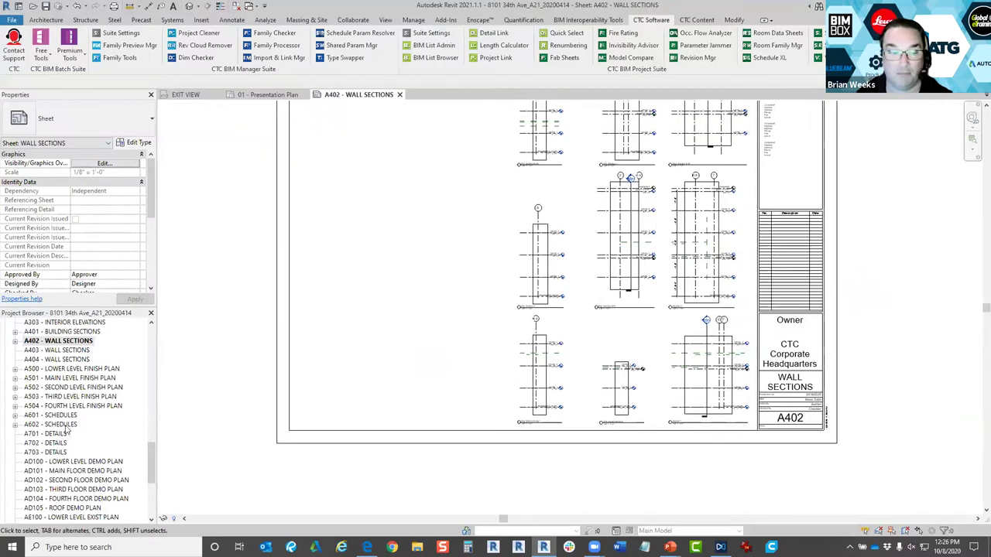
pyautogui.scroll(2, 624, 328)
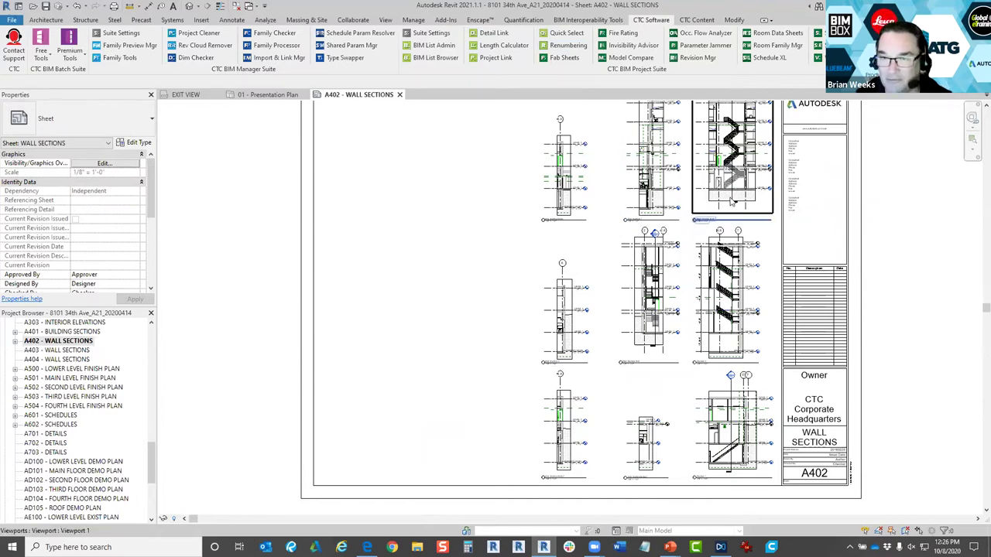
pyautogui.click(559, 46)
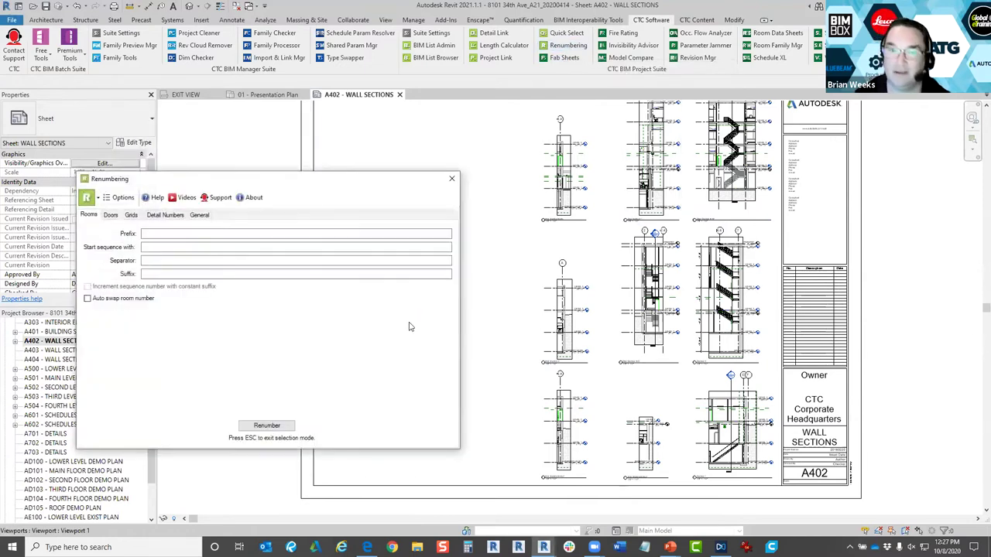
pyautogui.click(167, 216)
pyautogui.click(177, 248)
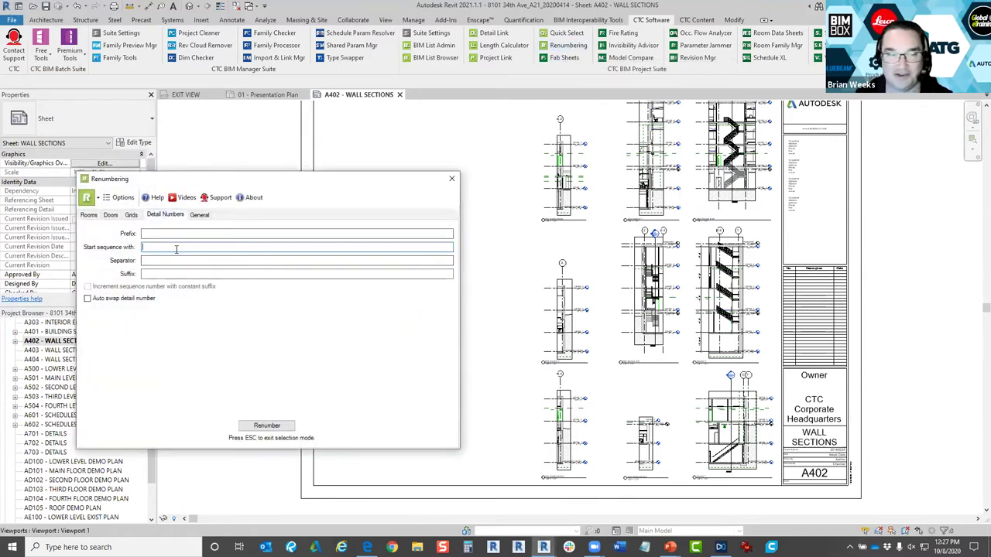
pyautogui.write('1')
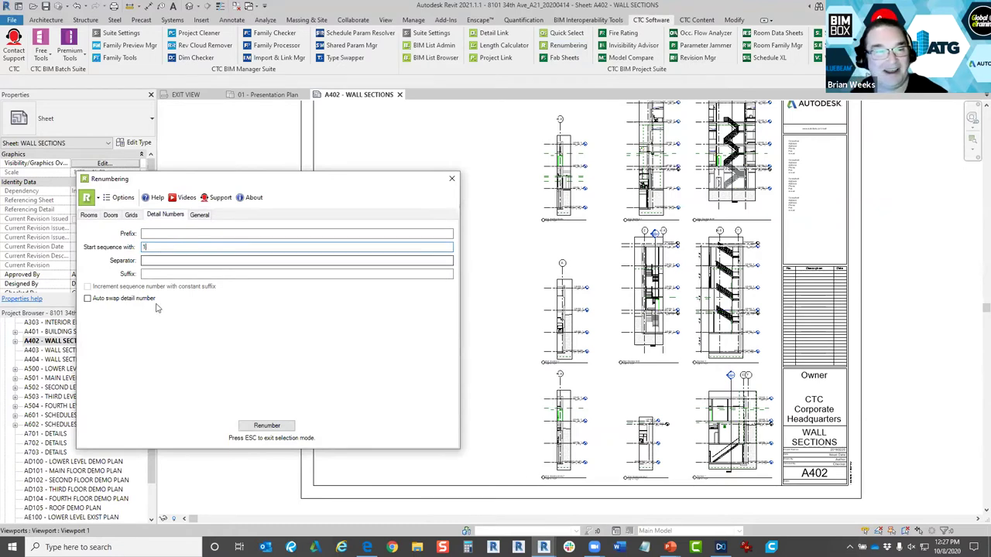
pyautogui.click(87, 298)
pyautogui.click(266, 426)
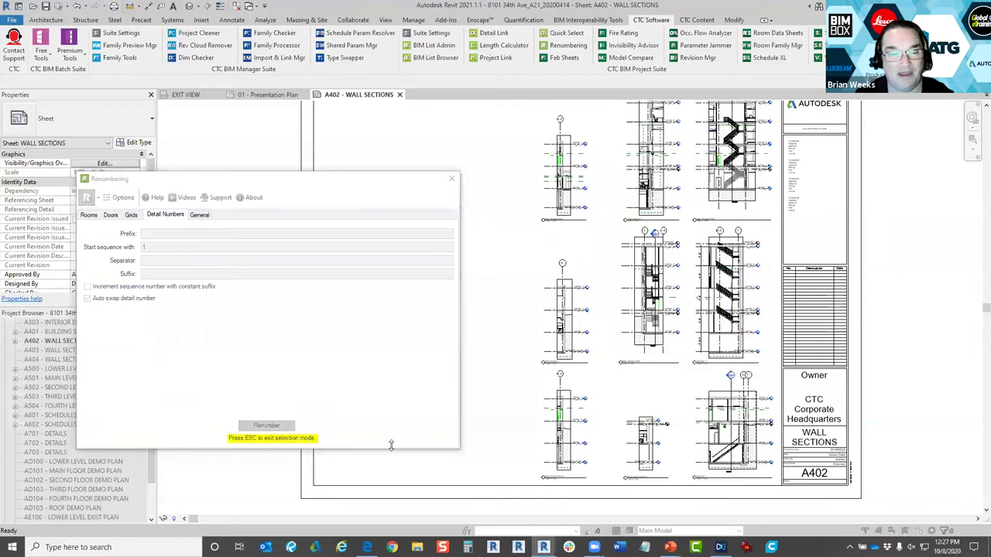
# Renumber the lowest row of details on sheet A402: Section 1 as 1, Wall Section Entry2 as 2 and Wall Section Entry1 as 3.
pyautogui.scroll(3, 675, 454)
pyautogui.moveTo(675, 454); pyautogui.dragTo(698, 367, button='middle')
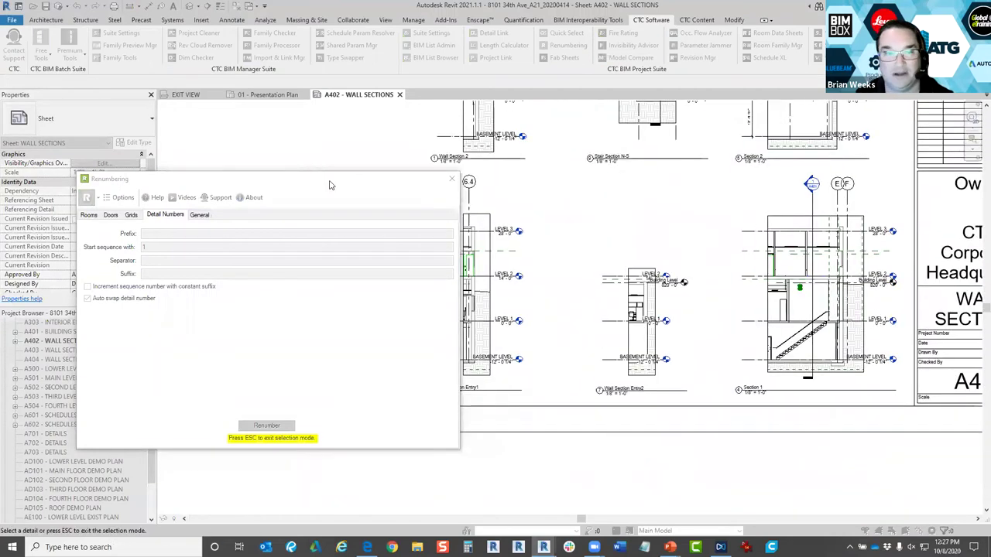
pyautogui.moveTo(326, 178); pyautogui.dragTo(260, 18)
pyautogui.scroll(2, 706, 408)
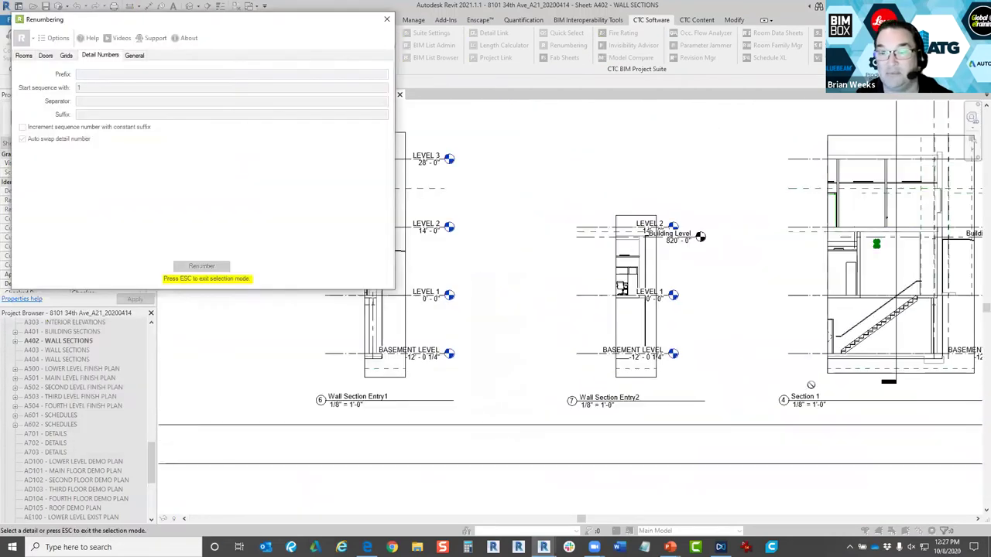
pyautogui.scroll(1, 705, 408)
pyautogui.click(716, 390)
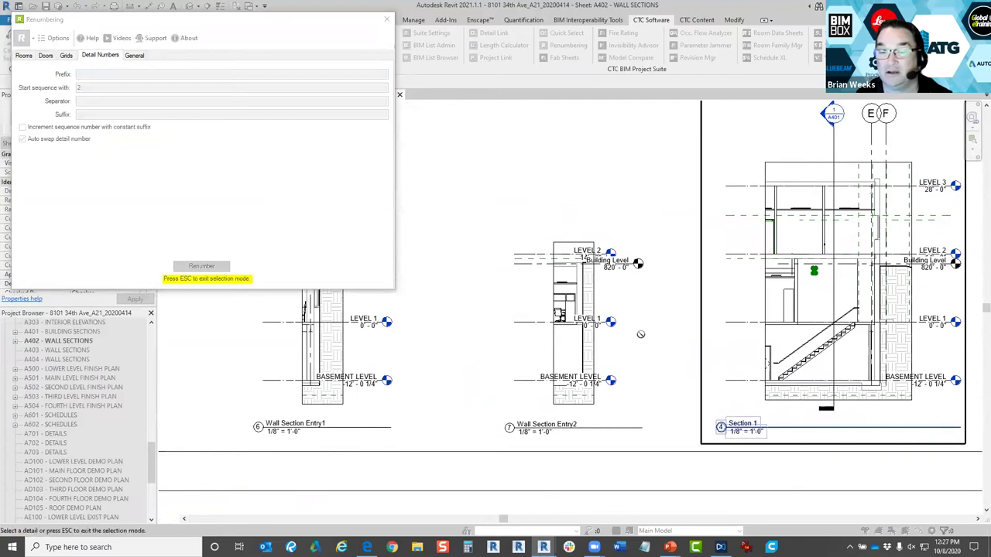
pyautogui.click(573, 309)
pyautogui.click(367, 345)
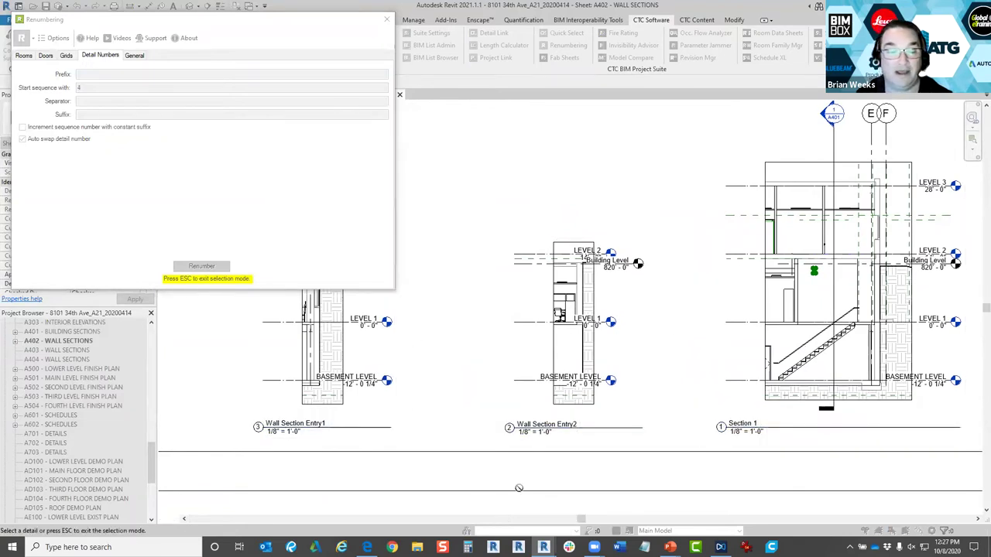
# Renumber the middle row of details on the sheet: Section 2 as 4, Stair Section N-S as 5 and Wall Section 2 as 6.
pyautogui.scroll(-1, 581, 517)
pyautogui.moveTo(554, 434); pyautogui.dragTo(595, 430, button='middle')
pyautogui.moveTo(662, 379); pyautogui.dragTo(671, 413, button='middle')
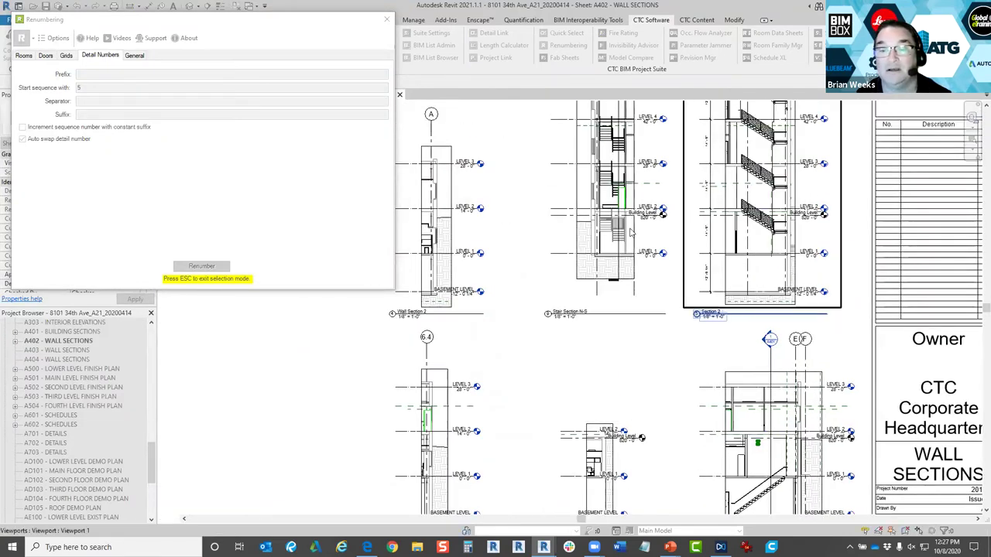
pyautogui.scroll(3, 507, 276)
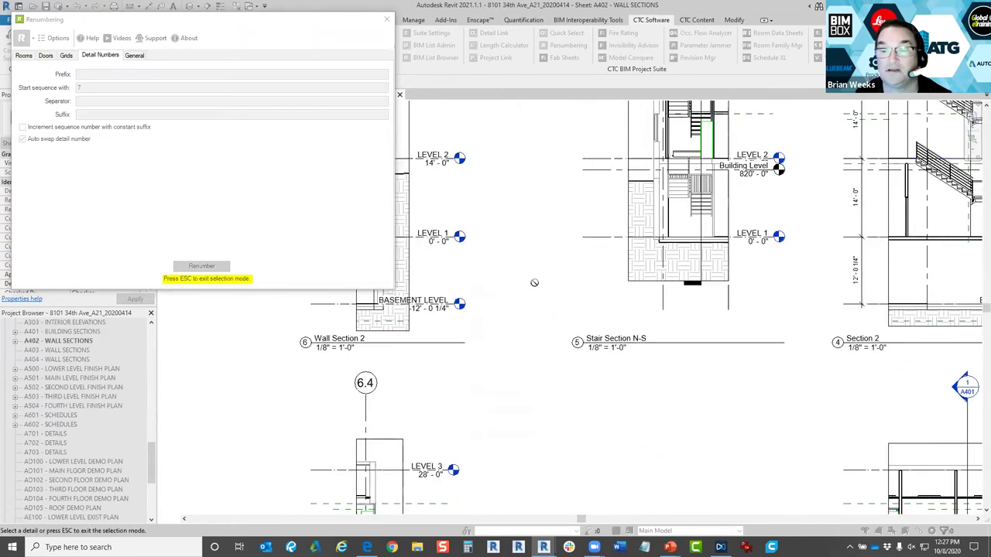
# Renumber Stair Section E-W, Wall Section 1 and Wall Section Entry in the upper row as 7, 8 and 9, and end the selection mode.
pyautogui.scroll(-3, 701, 356)
pyautogui.click(853, 213)
pyautogui.click(679, 209)
pyautogui.click(505, 224)
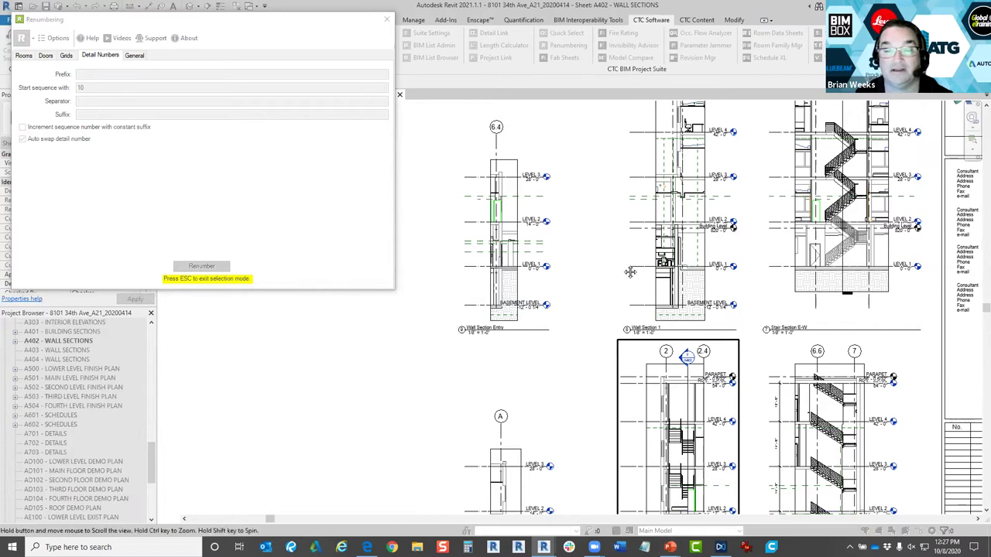
pyautogui.keyDown('ctrl'); pyautogui.scroll(-6, 658, 433); pyautogui.keyUp('ctrl')
pyautogui.scroll(3, 671, 305)
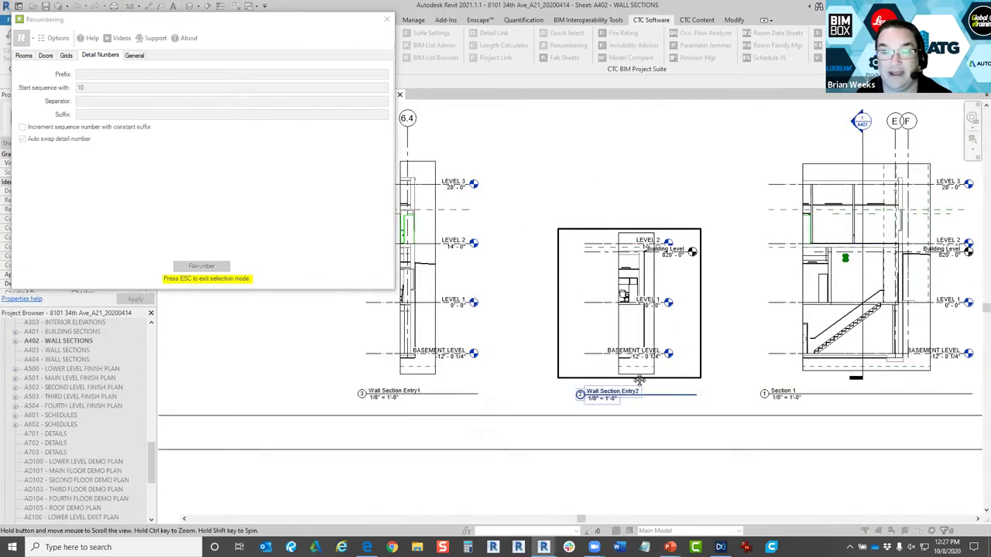
pyautogui.rightClick(481, 219)
pyautogui.click(505, 229)
# Start a lettered sequence with A and assign A, B and C to Section 1, Wall Section Entry2 and Wall Section Entry1.
pyautogui.hotkey('ctrl', 'a')
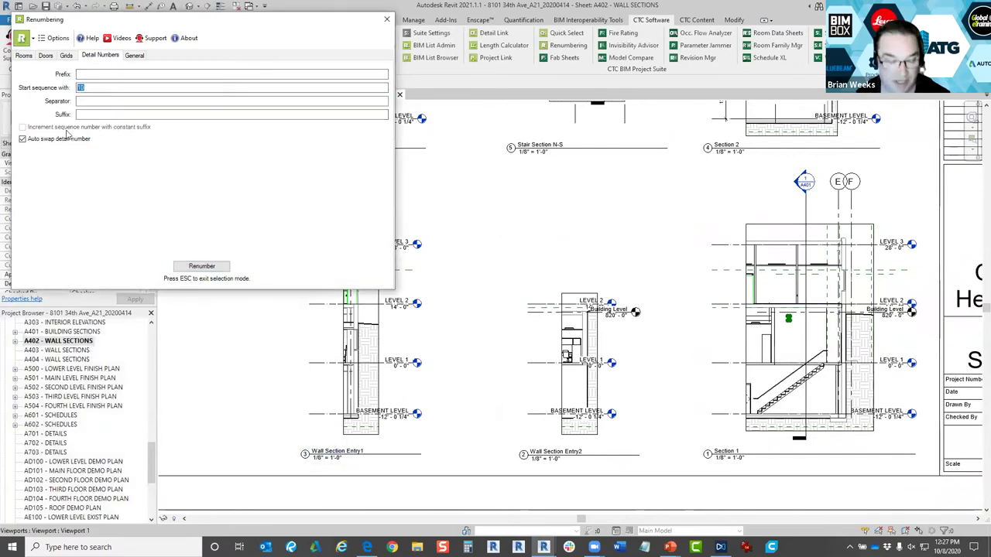
pyautogui.write('A')
pyautogui.click(202, 266)
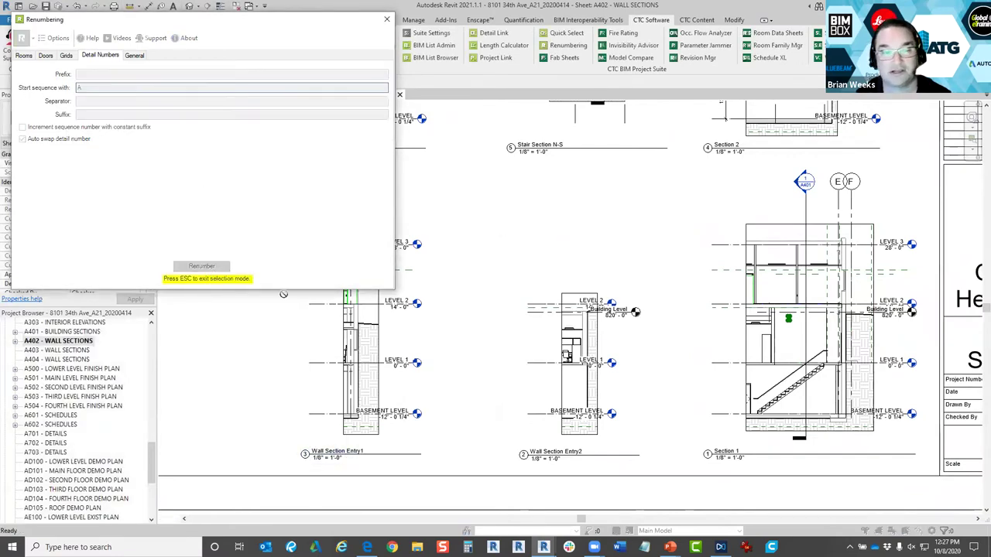
pyautogui.click(771, 387)
pyautogui.click(576, 364)
pyautogui.click(360, 364)
# Continue the lettering through the middle row with Section 2 as D, Stair Section N-S as E and Wall Section 2 as F.
pyautogui.click(789, 128)
pyautogui.click(605, 117)
pyautogui.moveTo(455, 248); pyautogui.dragTo(554, 423, button='middle')
pyautogui.click(461, 225)
# Letter Stair Section E-W, Wall Section 1 and Wall Section Entry as G, H and I, and end the selection mode.
pyautogui.moveTo(584, 471); pyautogui.dragTo(325, 109, button='middle')
pyautogui.click(872, 127)
pyautogui.click(658, 132)
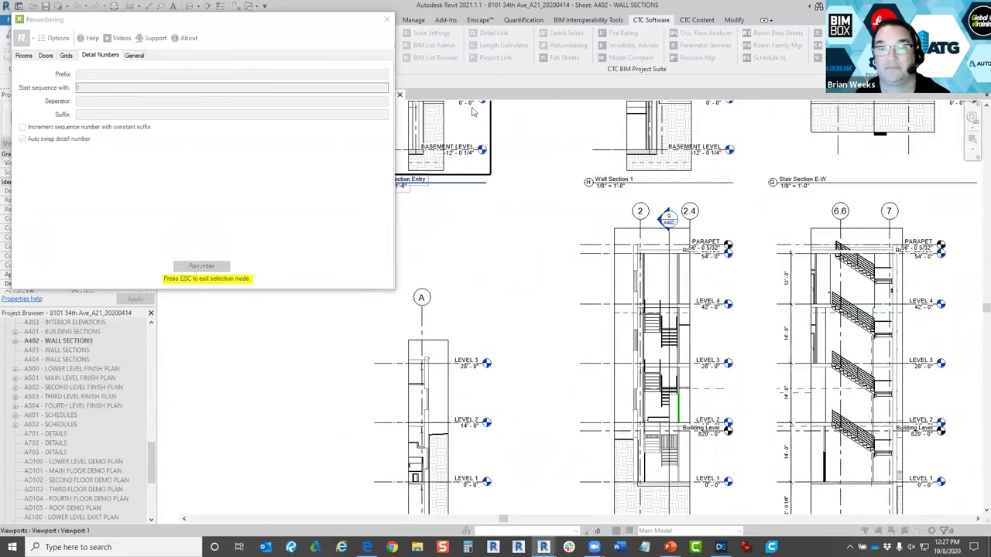
pyautogui.moveTo(482, 283); pyautogui.dragTo(606, 359, button='middle')
pyautogui.rightClick(542, 284)
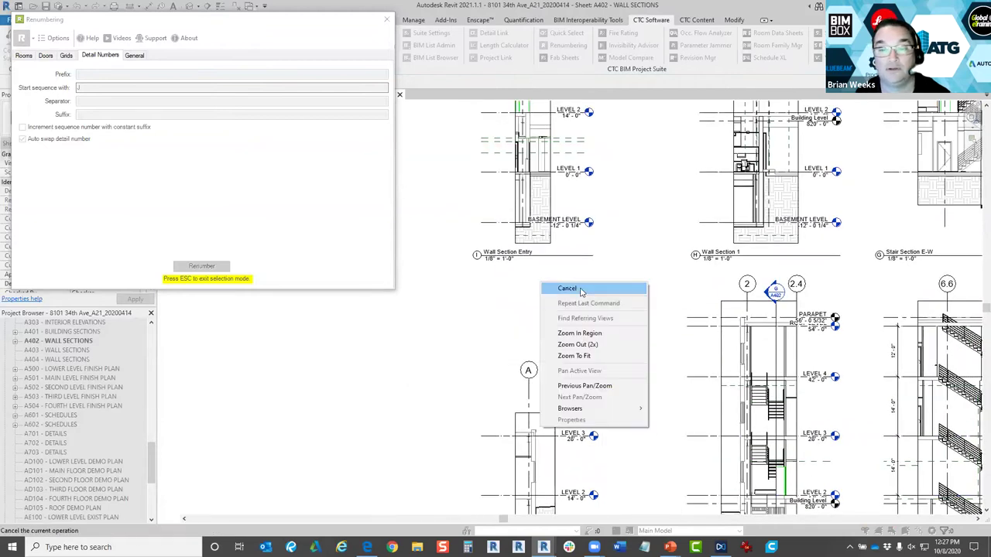
pyautogui.click(561, 287)
# Restart the detail sequence at A and assign A, B and C to Wall Section Entry, Wall Section 1 and Stair Section E-W.
pyautogui.doubleClick(116, 88)
pyautogui.write('A')
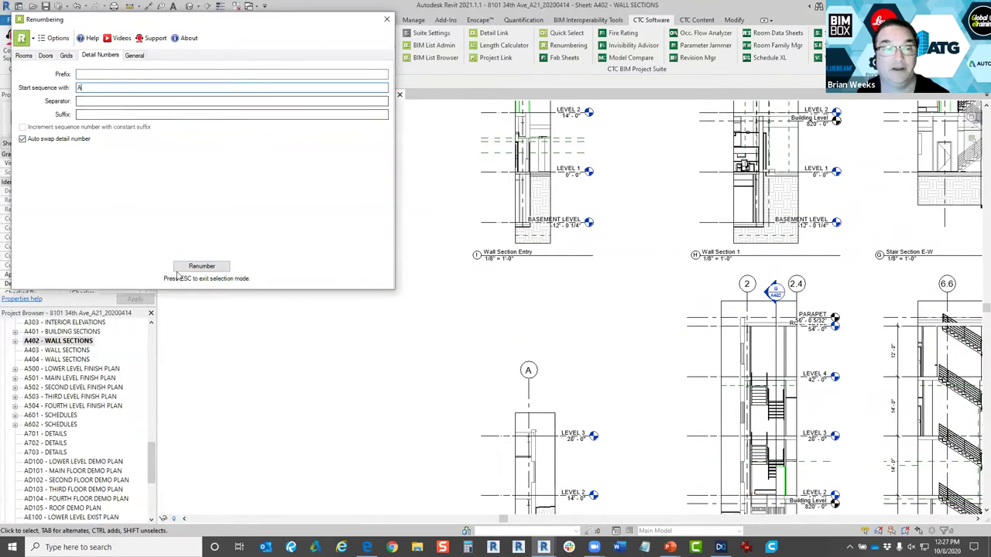
pyautogui.click(576, 216)
pyautogui.click(766, 193)
pyautogui.click(925, 198)
# Letter the middle row of details from left to right: Wall Section 2 as D, Stair Section N-S as E and Section 2 as F.
pyautogui.scroll(-2, 640, 328)
pyautogui.moveTo(592, 449); pyautogui.dragTo(460, 228, button='middle')
pyautogui.click(457, 226)
pyautogui.click(588, 201)
pyautogui.click(720, 203)
# Letter Wall Section Entry1, Wall Section Entry2 and Section 1 in the lowest row as G, H and I, and end the selection mode.
pyautogui.click(443, 432)
pyautogui.click(581, 449)
pyautogui.click(736, 418)
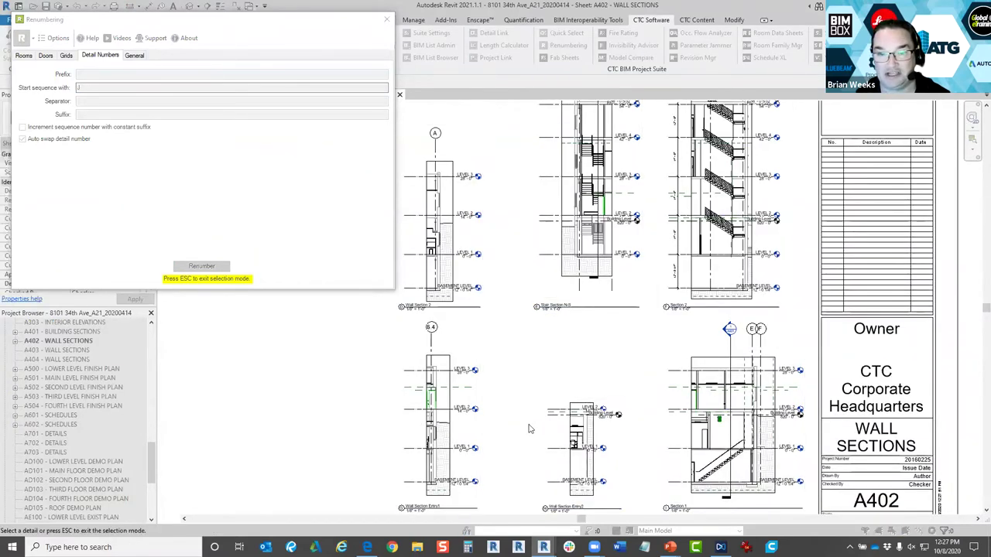
pyautogui.scroll(3, 500, 469)
pyautogui.moveTo(549, 336); pyautogui.dragTo(569, 165, button='middle')
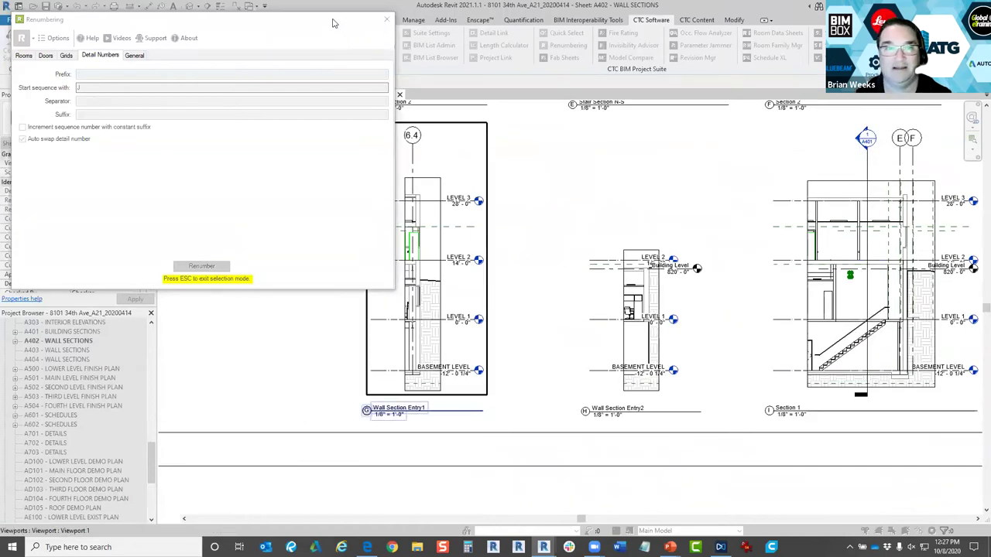
pyautogui.moveTo(336, 25); pyautogui.dragTo(506, 161)
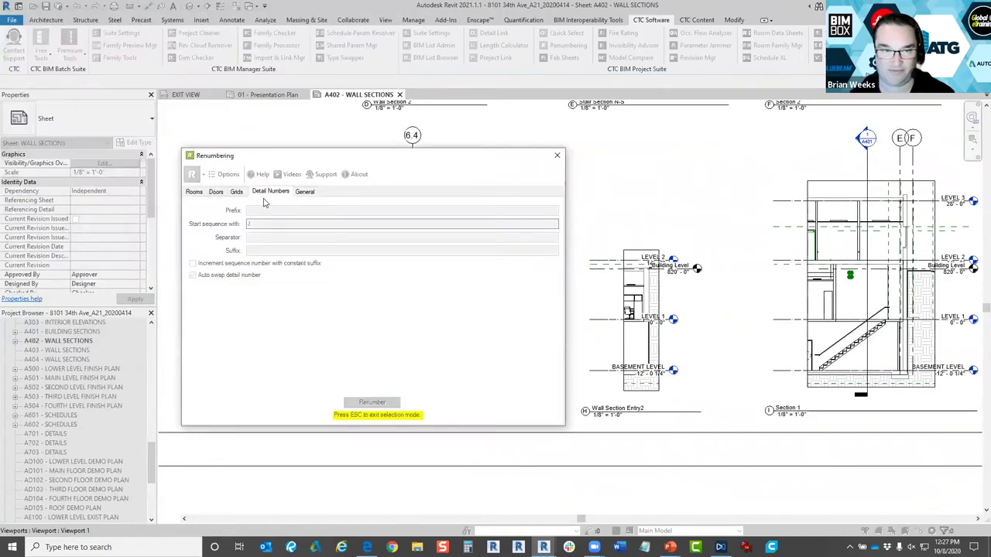
pyautogui.rightClick(688, 229)
pyautogui.click(724, 235)
# Look over the general settings for renumbering family instance Mark values, close the Renumbering tool and view the whole sheet.
pyautogui.click(304, 191)
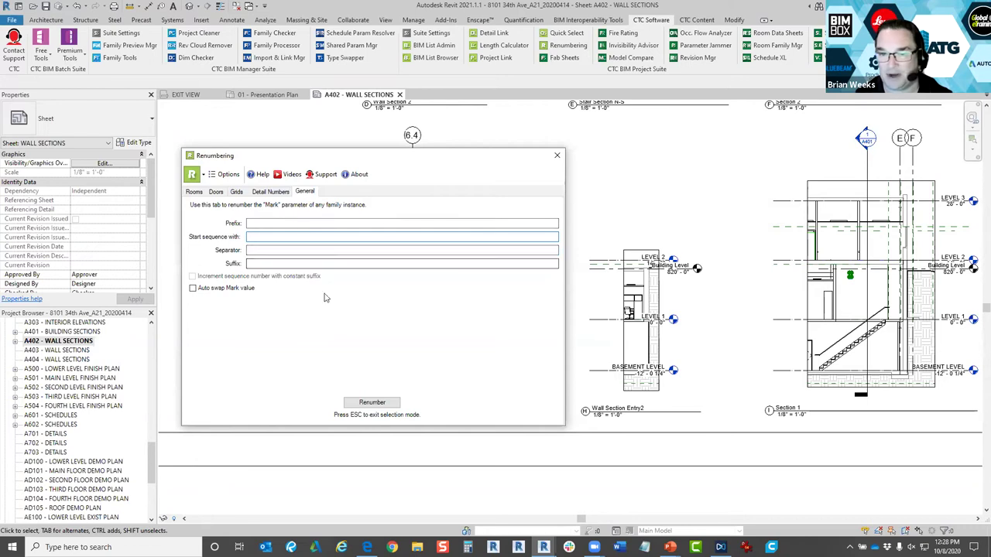
pyautogui.press('Escape')
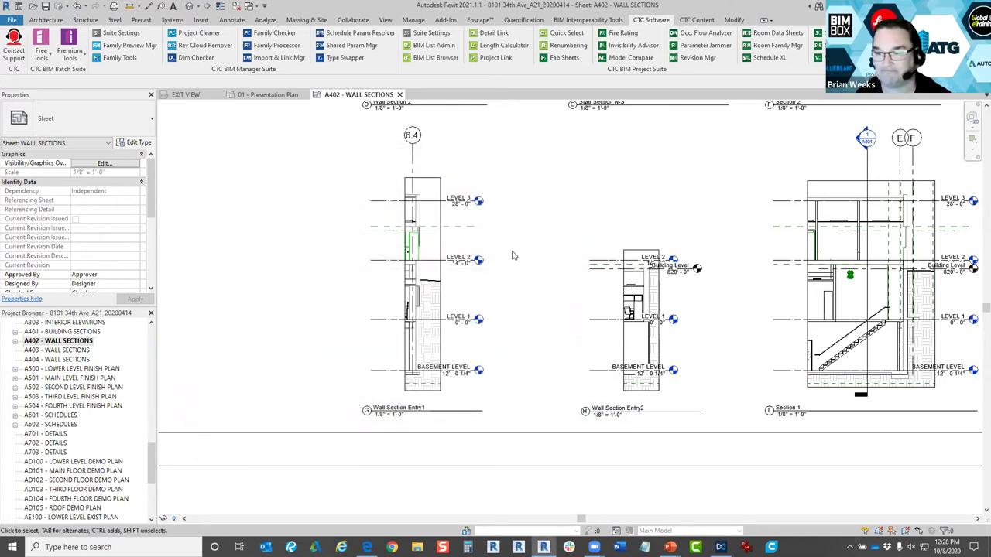
pyautogui.scroll(-2, 597, 306)
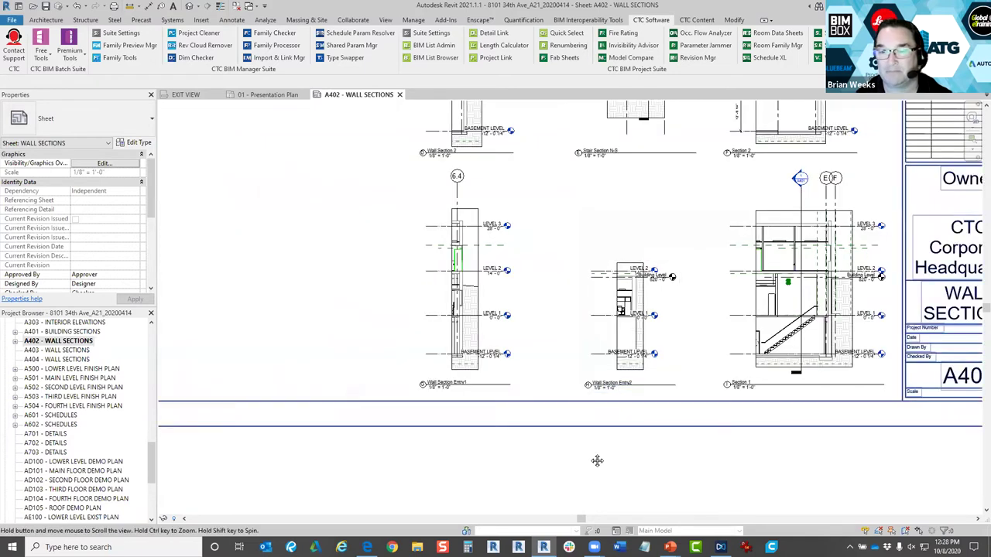
pyautogui.scroll(-5, 597, 460)
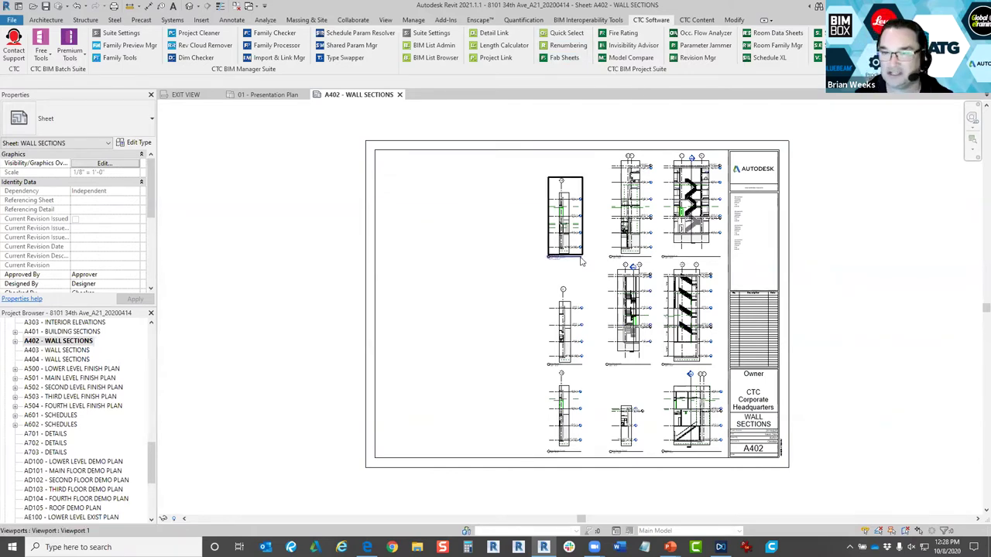
pyautogui.scroll(1, 584, 291)
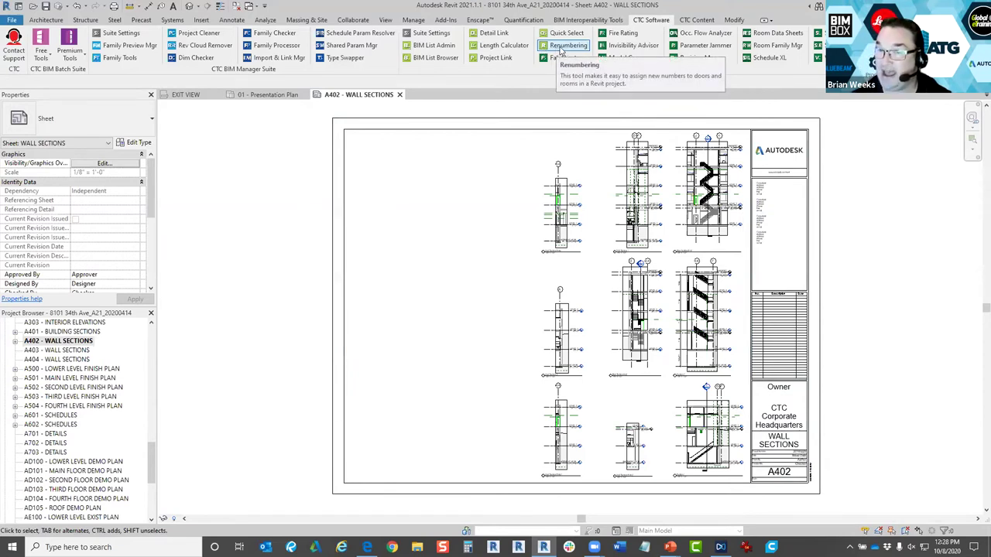
# Reopen the Renumbering tool and show its general settings for the Mark parameter of any family instance.
pyautogui.click(564, 50)
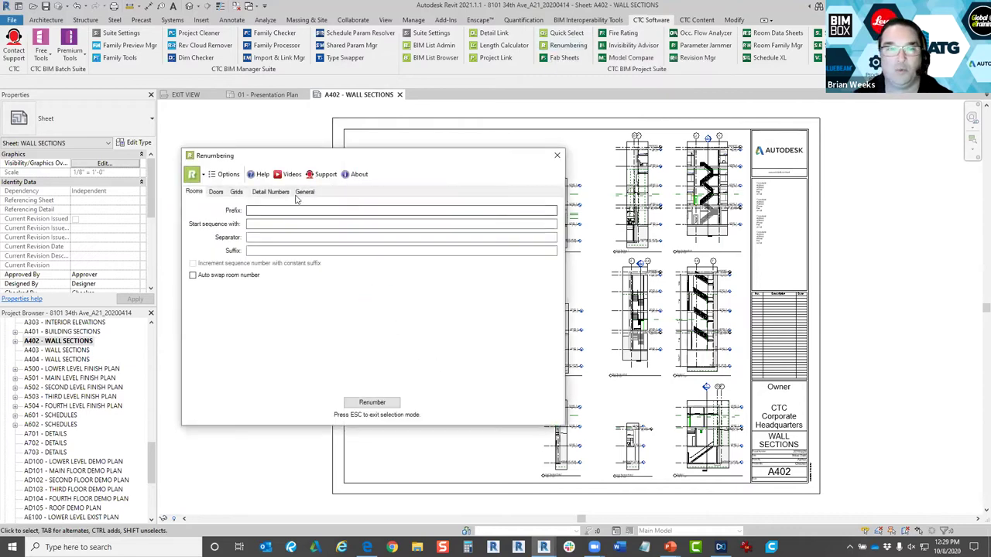
pyautogui.click(304, 191)
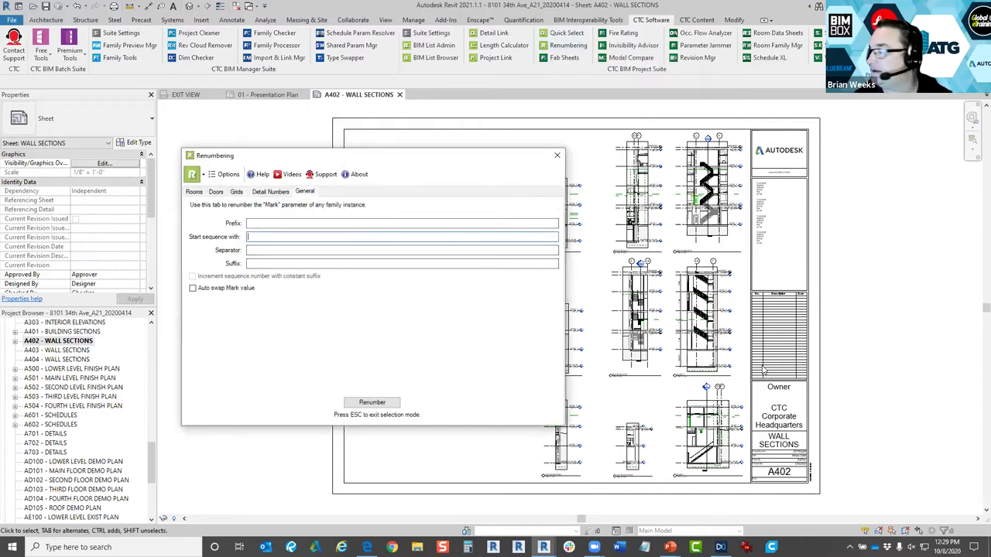
# Draft the placeholder pattern XXXX-XXXX-XXXX-XXXX as the starting sequence for Mark values and clear it again.
pyautogui.click(263, 238)
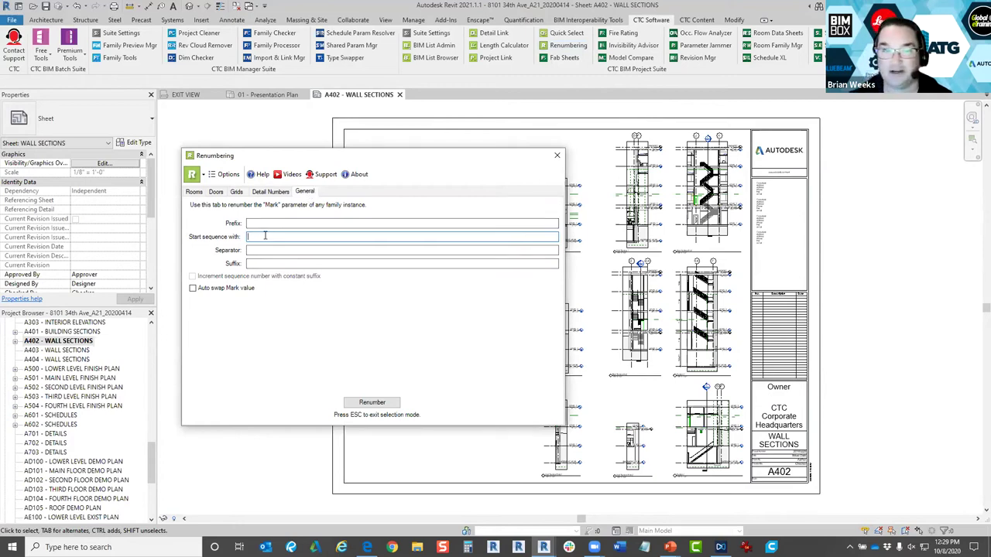
pyautogui.write('XXXX')
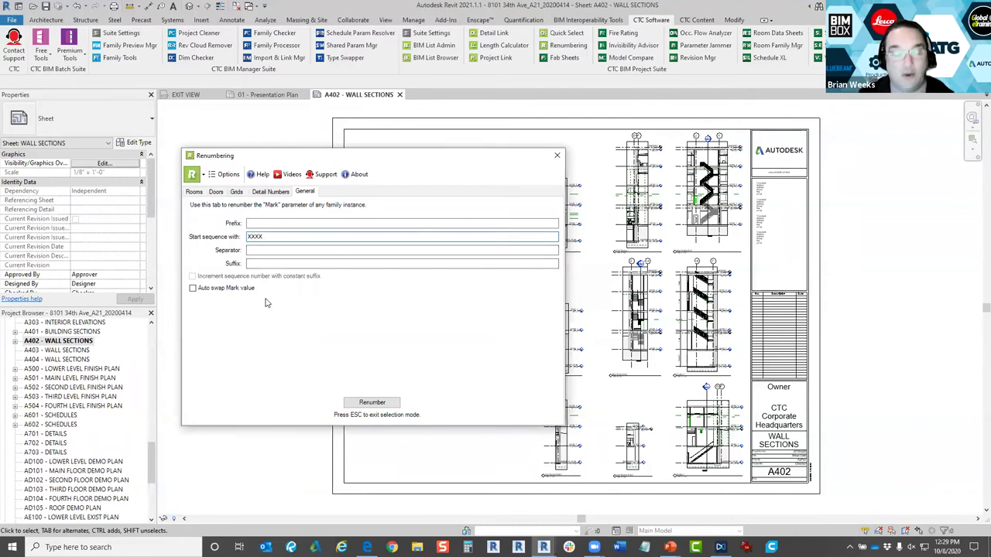
pyautogui.write('-')
pyautogui.click(287, 250)
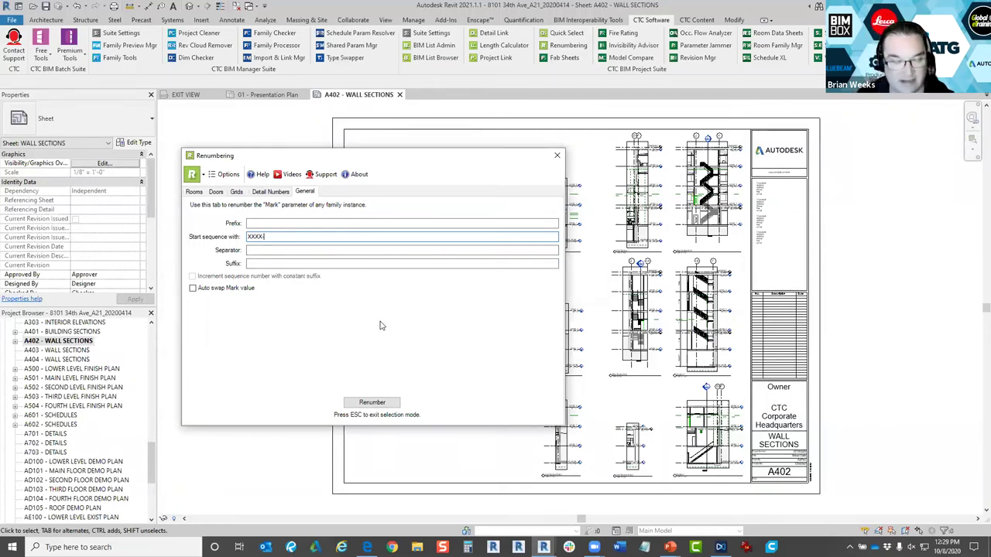
pyautogui.write('XXXX')
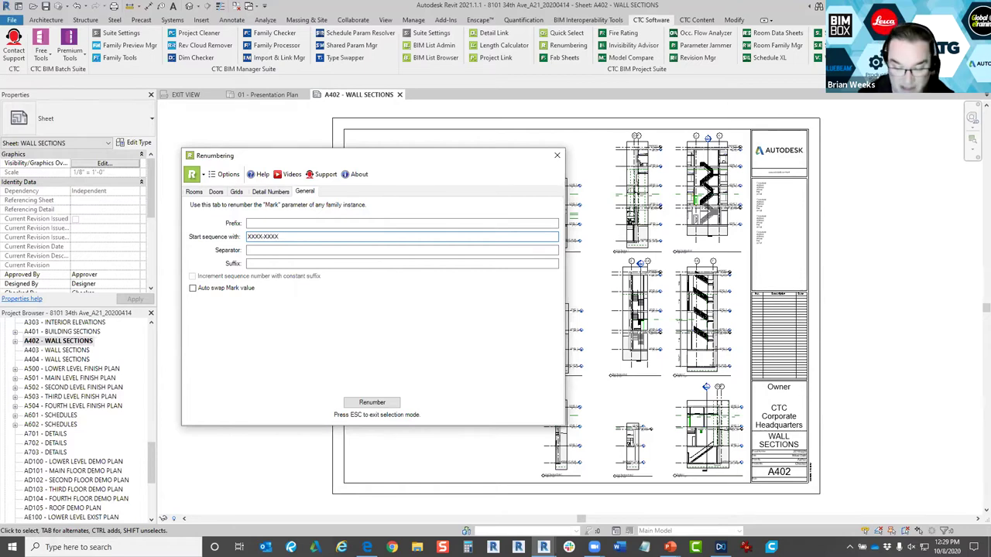
pyautogui.write('-XXXX')
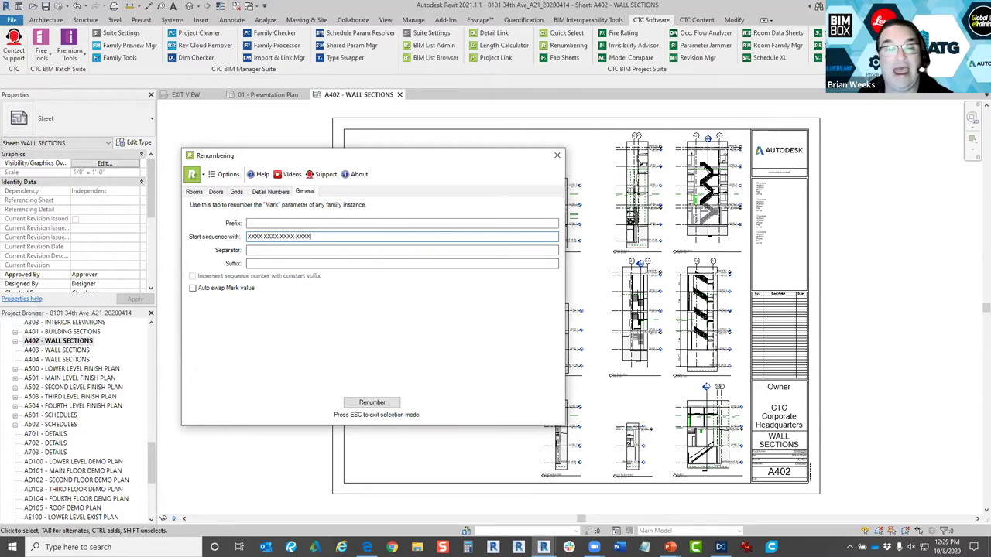
pyautogui.click(266, 250)
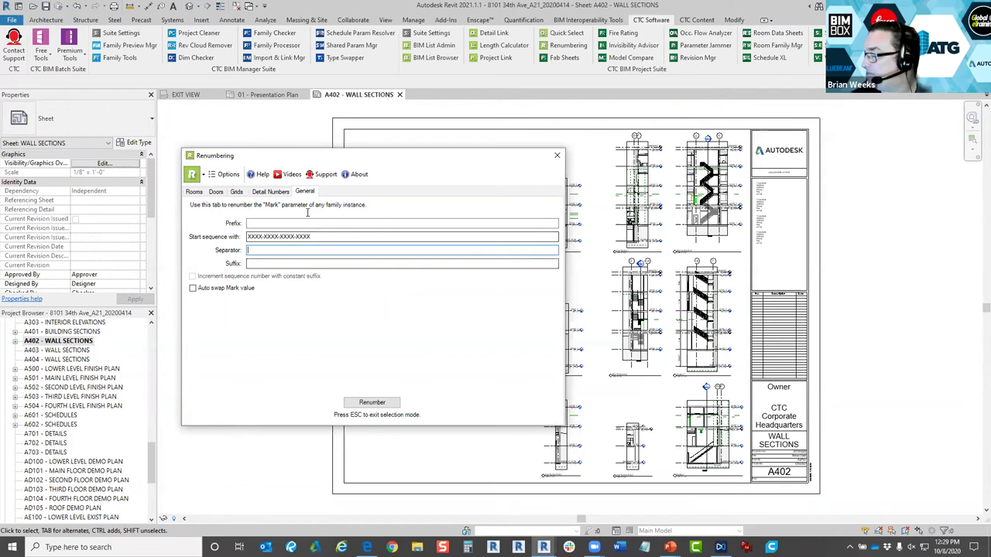
pyautogui.hotkey('shift', 'Tab')
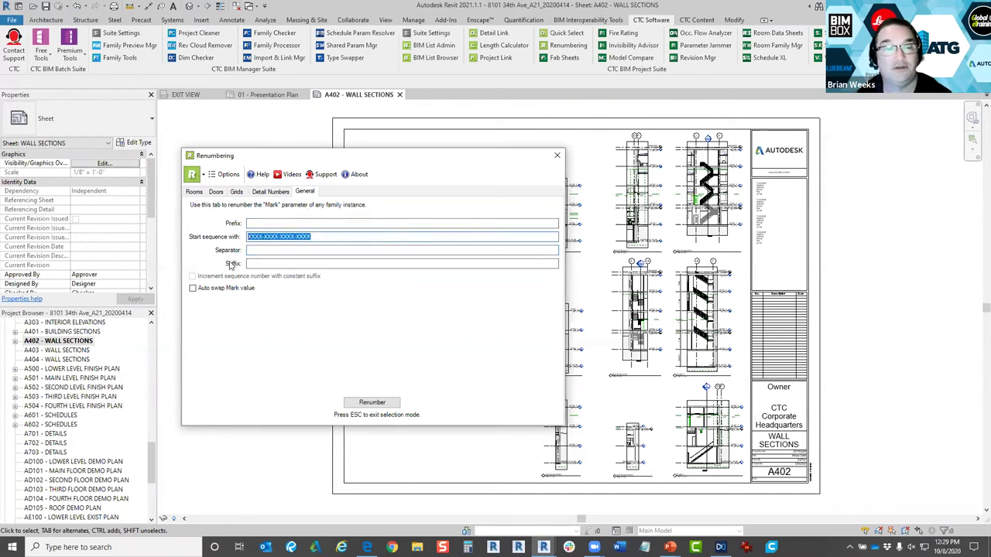
pyautogui.press('Delete')
# Draft 0055 as the prefix and HVAC as the starting sequence for Mark values, and clear the starting sequence again.
pyautogui.click(269, 223)
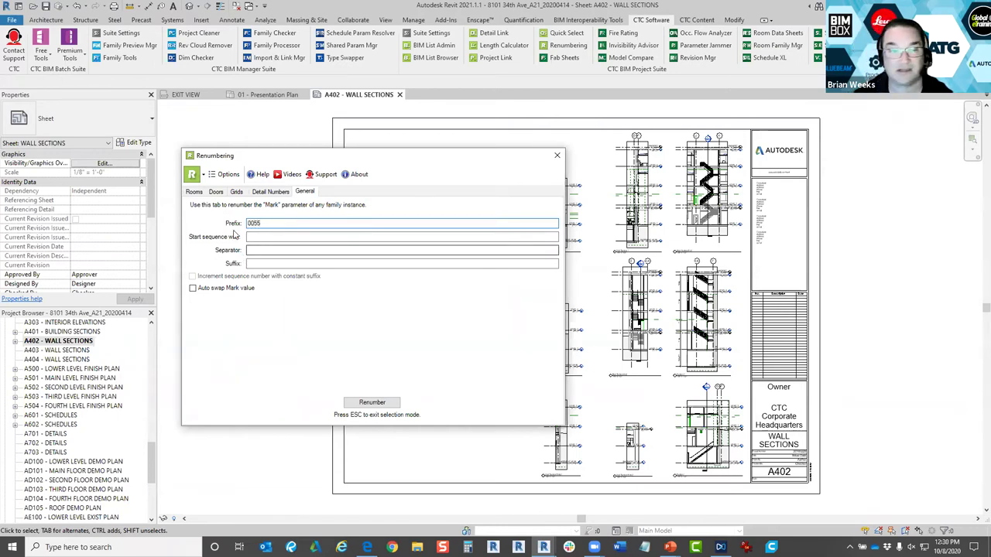
pyautogui.click(268, 239)
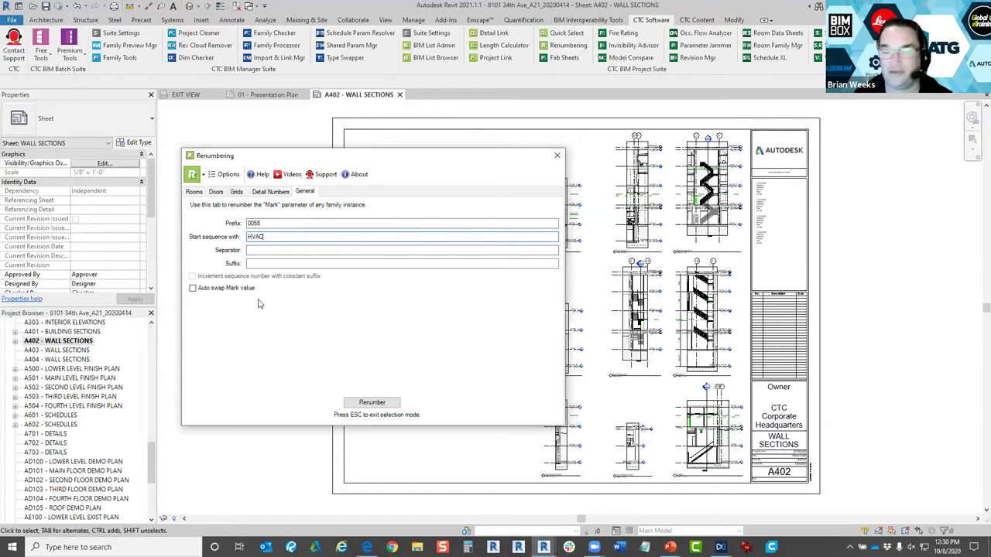
pyautogui.doubleClick(256, 237)
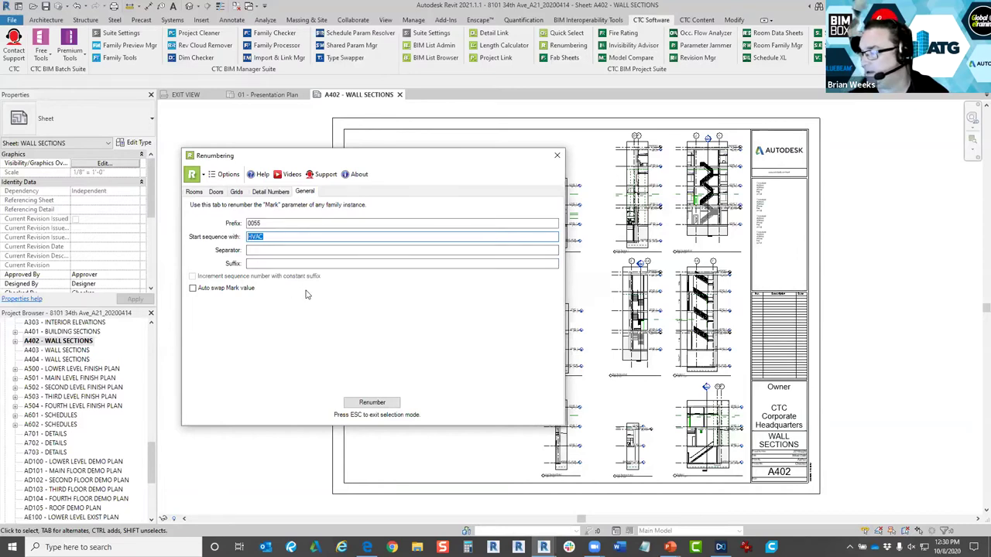
pyautogui.press('BackSpace')
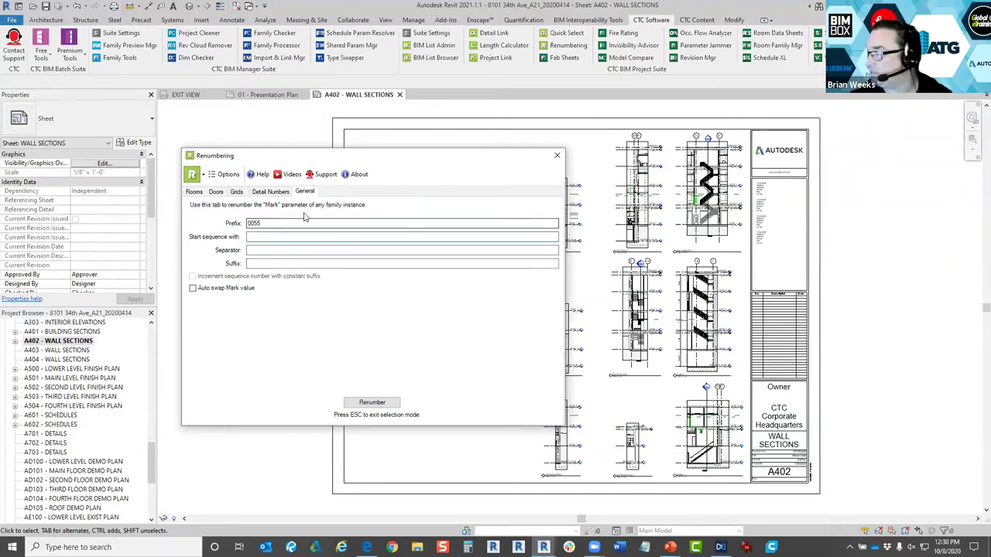
# Set the Mark prefix to 0055-HVAC and close the Renumbering tool without renumbering anything.
pyautogui.moveTo(263, 224); pyautogui.dragTo(191, 222)
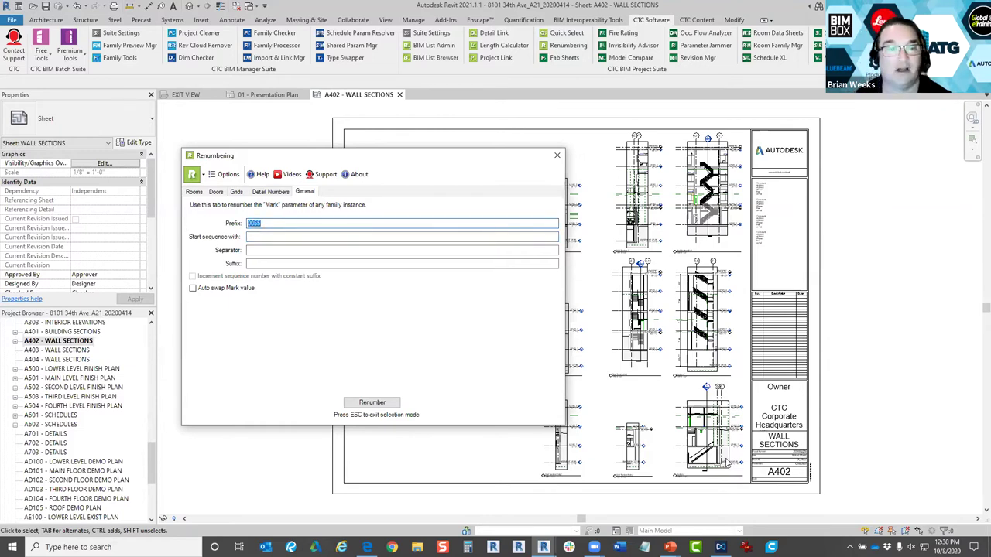
pyautogui.write('00')
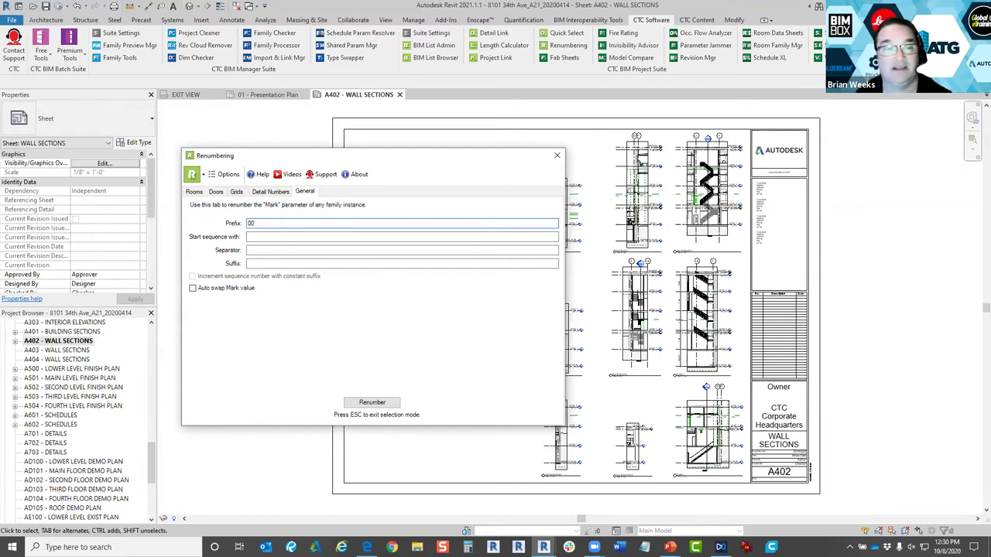
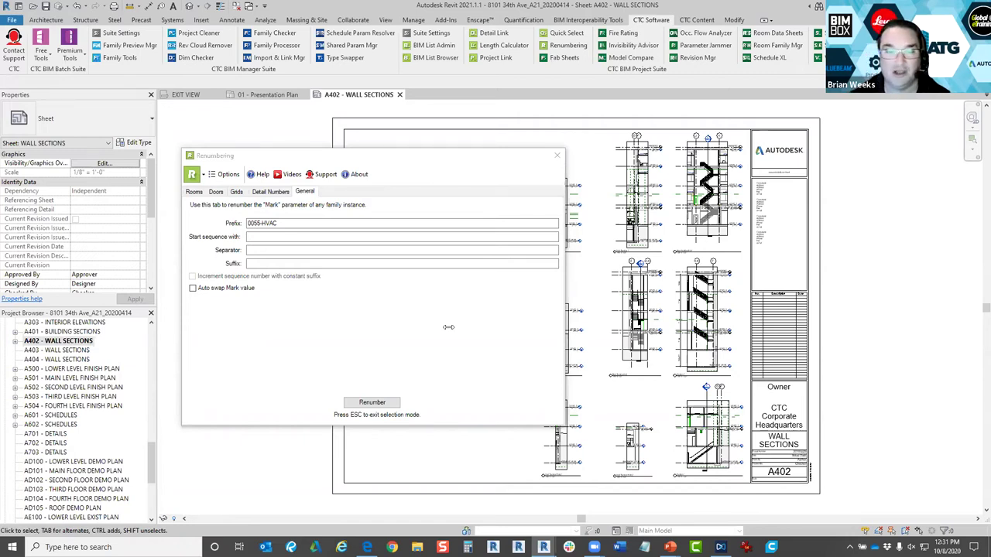
pyautogui.click(557, 156)
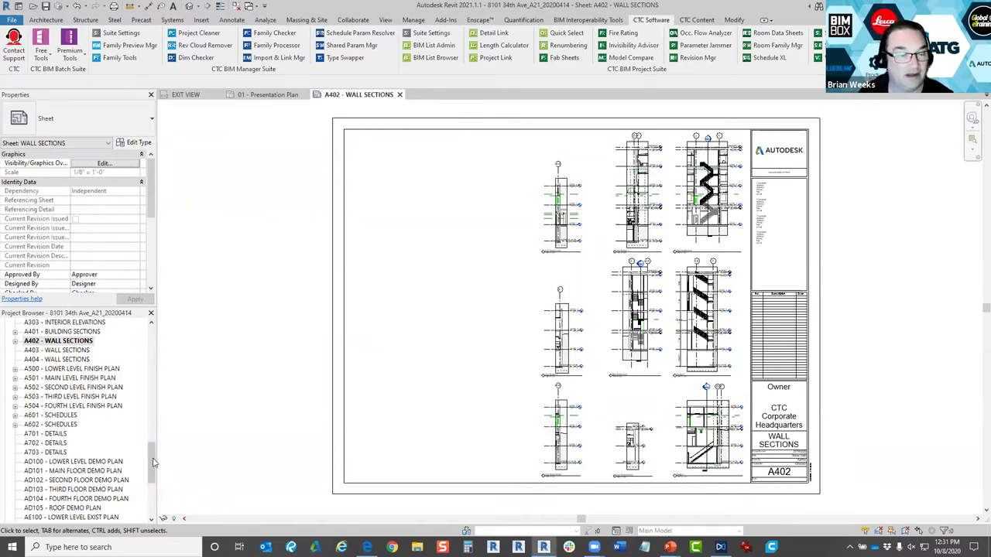
# Open the 01 - Presentation Plan floor plan and show the reception and conference room area.
pyautogui.moveTo(153, 462); pyautogui.dragTo(153, 364)
pyautogui.doubleClick(86, 452)
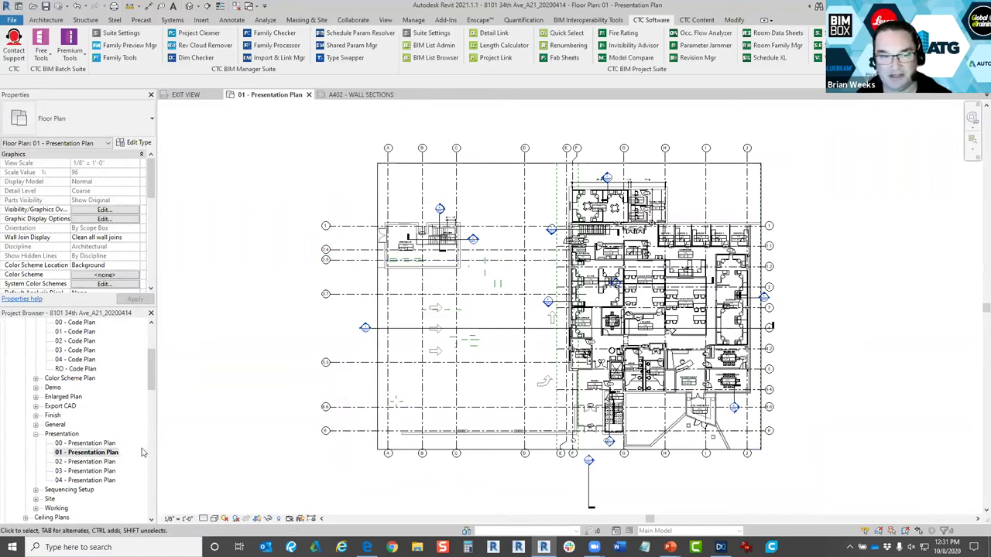
pyautogui.scroll(4, 685, 285)
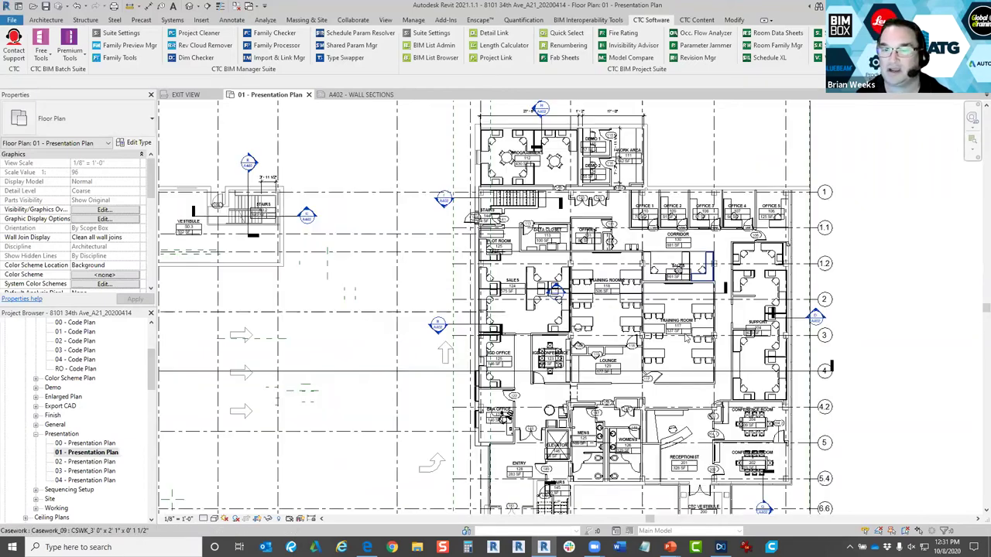
pyautogui.moveTo(717, 511); pyautogui.dragTo(711, 326, button='middle')
pyautogui.scroll(2, 710, 326)
pyautogui.scroll(2, 710, 326)
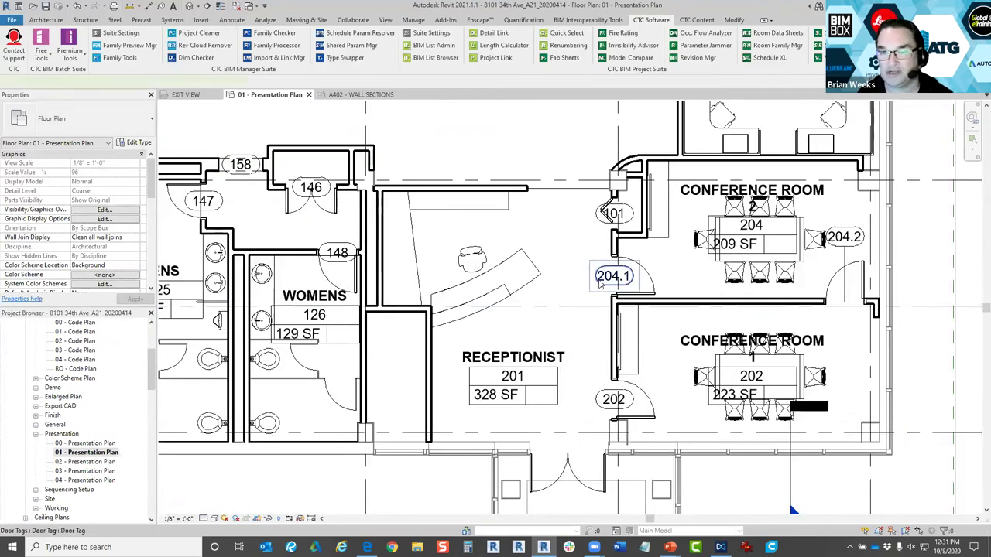
# Select the tag of door 204.1 and the casework along the reception wall to inspect them as family instances.
pyautogui.click(603, 283)
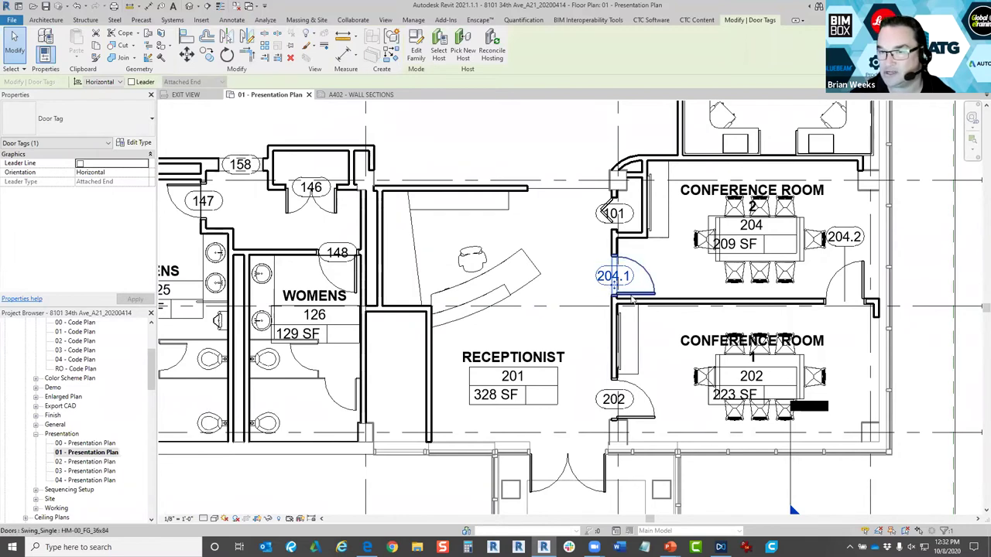
pyautogui.click(503, 284)
pyautogui.moveTo(560, 321); pyautogui.dragTo(577, 352, button='middle')
pyautogui.scroll(3, 557, 317)
pyautogui.press('Escape')
pyautogui.click(508, 287)
pyautogui.press('Tab')
pyautogui.click(510, 286)
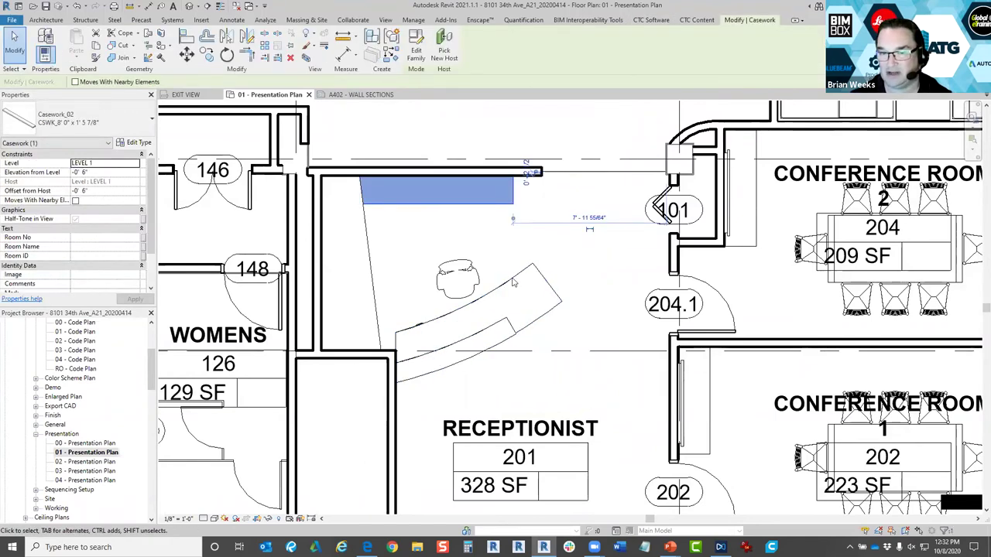
# Select the curved reception counter to view its properties, and select the wall casework behind it again.
pyautogui.click(511, 285)
pyautogui.scroll(-2, 520, 302)
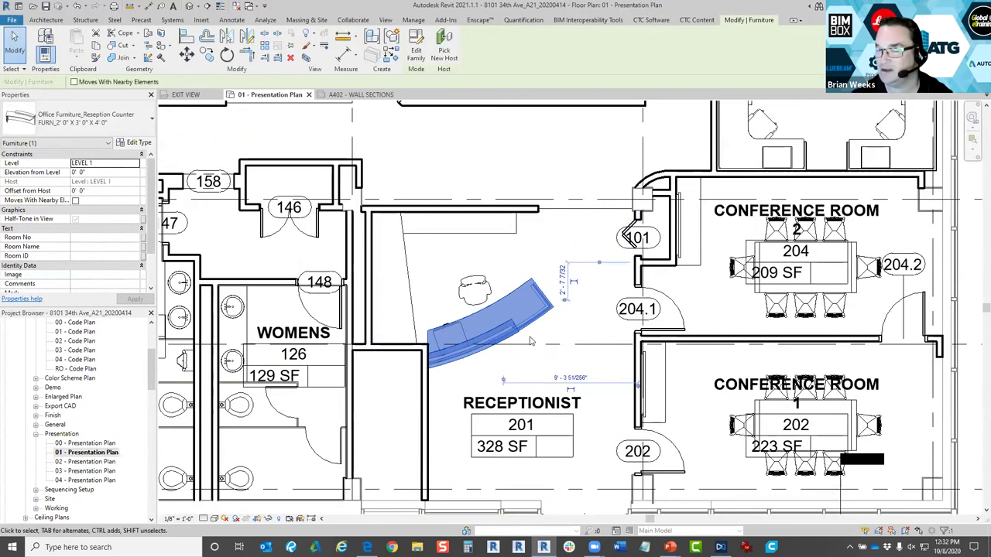
pyautogui.scroll(1, 532, 327)
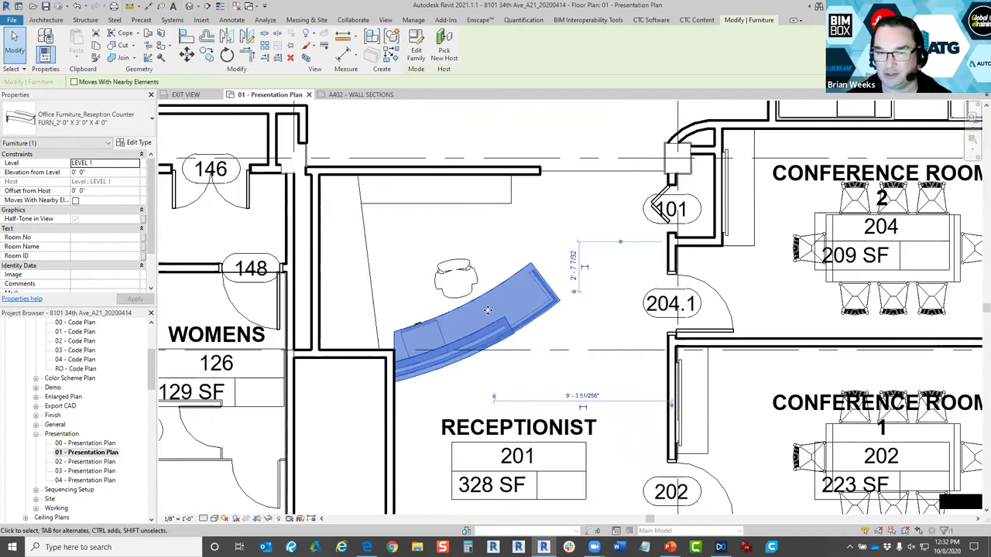
pyautogui.scroll(-1, 495, 288)
pyautogui.press('Tab')
pyautogui.click(564, 305)
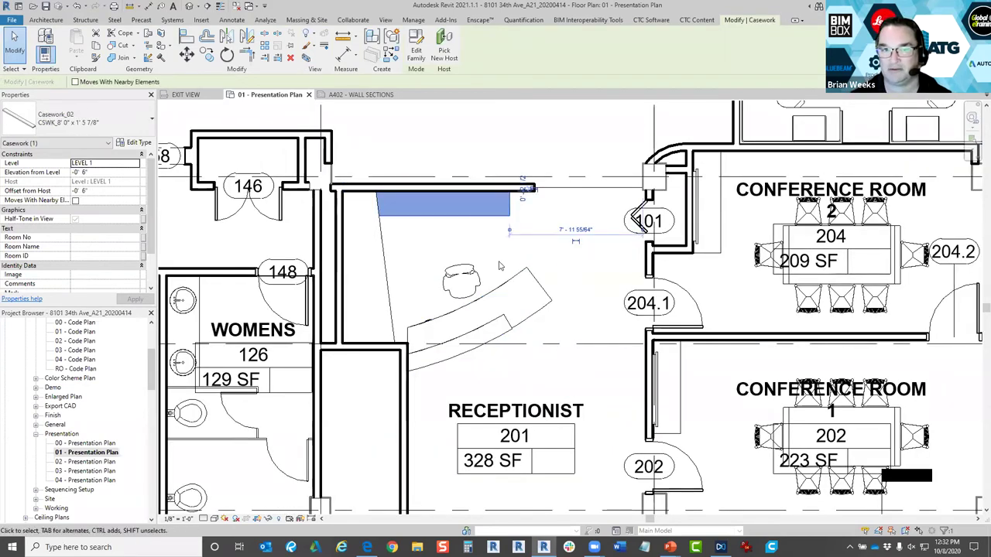
pyautogui.scroll(-1, 563, 305)
pyautogui.moveTo(563, 305); pyautogui.dragTo(558, 344, button='middle')
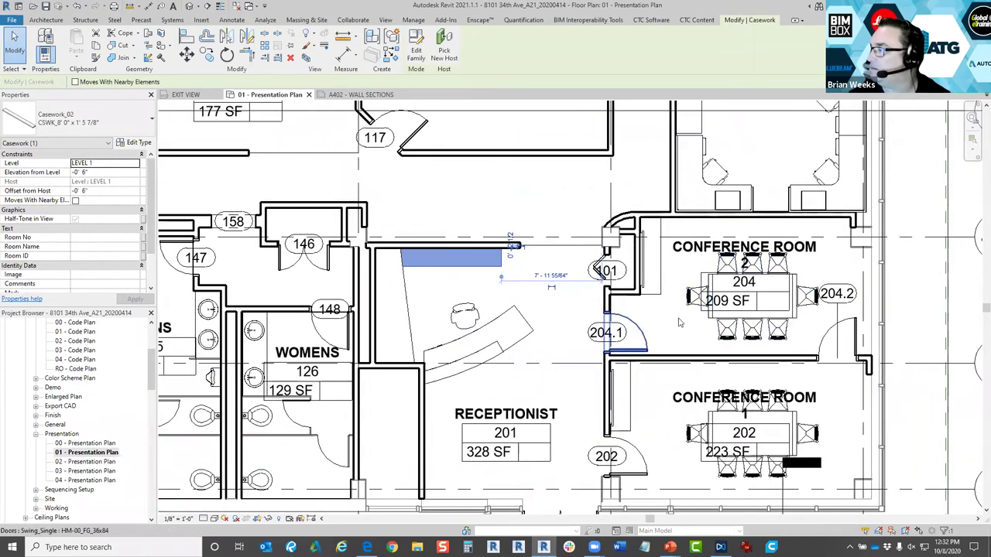
# Reopen the Renumbering tool's general Mark settings, turn on Auto swap Mark value and close the tool.
pyautogui.click(652, 20)
pyautogui.click(569, 45)
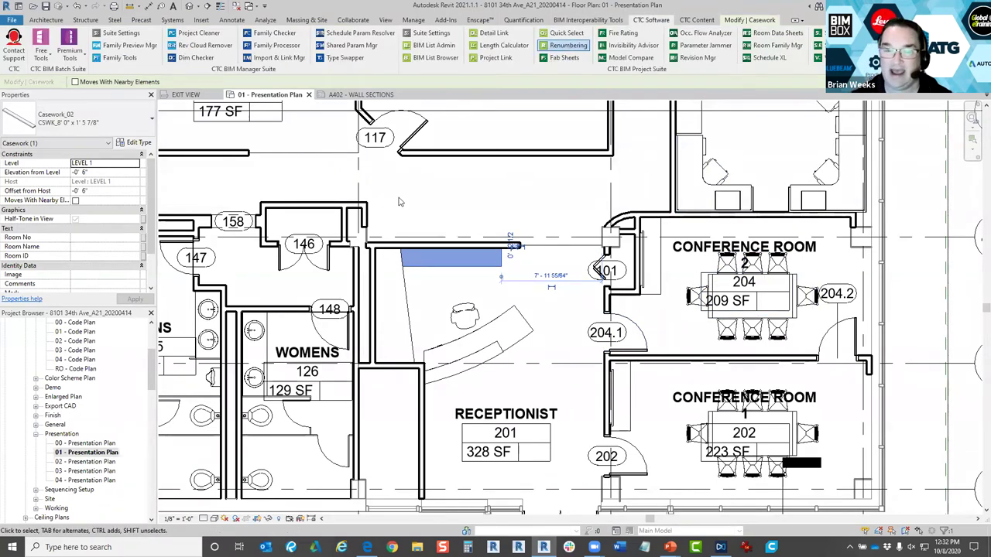
pyautogui.click(305, 192)
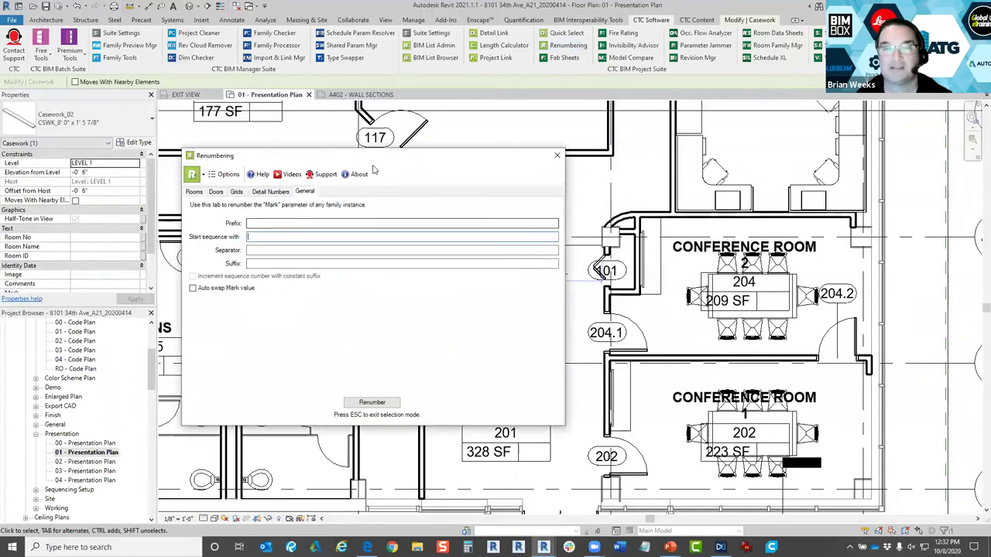
pyautogui.moveTo(376, 164); pyautogui.dragTo(263, 190)
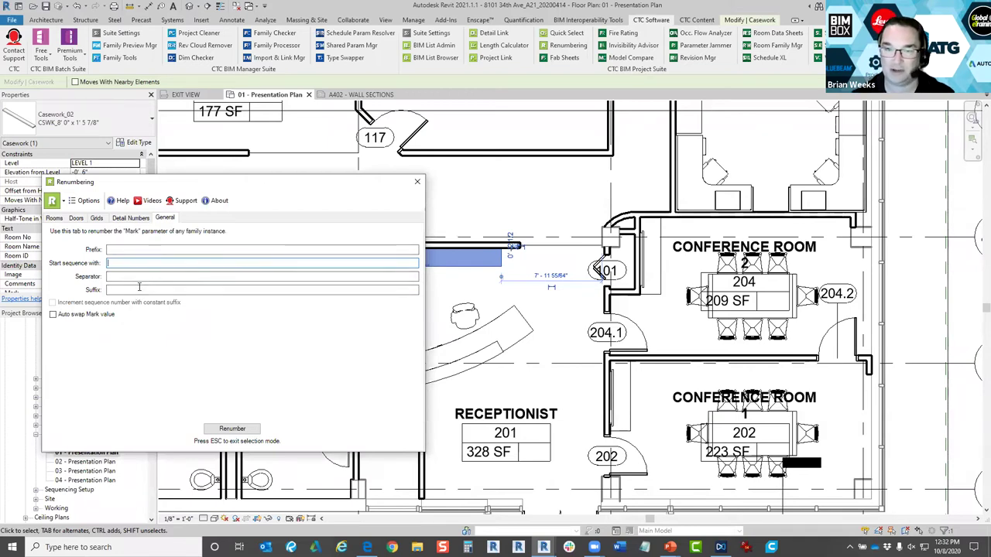
pyautogui.click(53, 314)
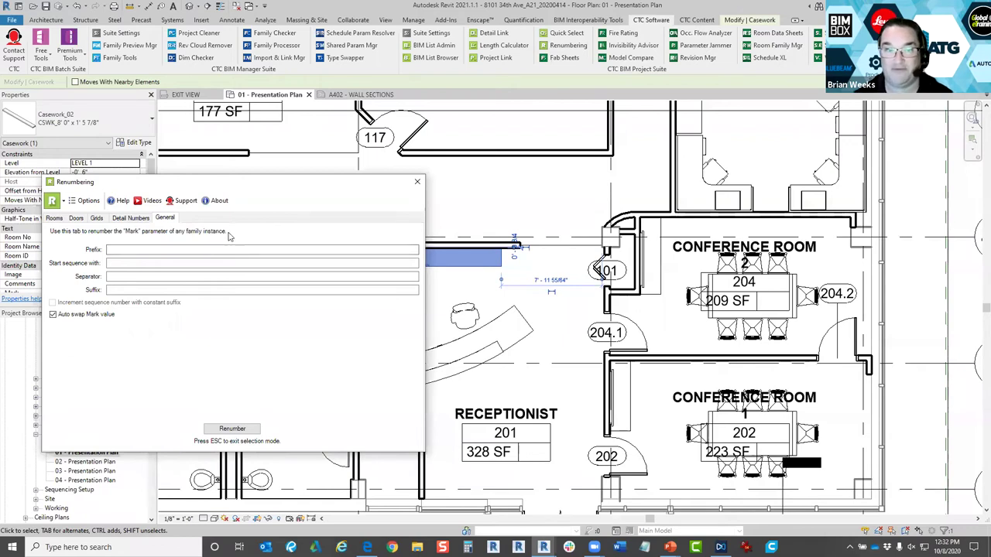
pyautogui.click(416, 189)
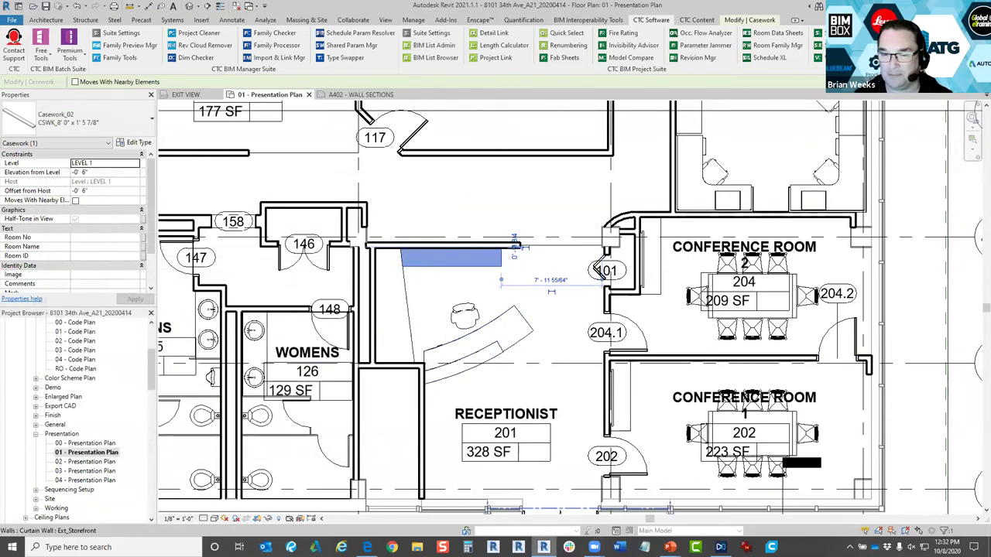
# Select the curved reception counter in the Receptionist room to view its properties and clear the selection.
pyautogui.hotkey('alt', 'Tab')
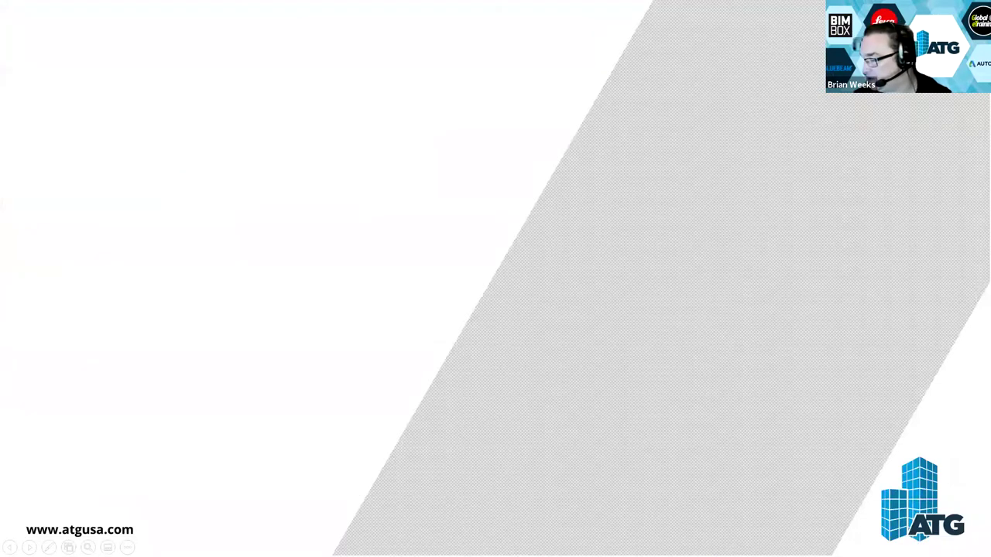
pyautogui.hotkey('alt', 'Tab')
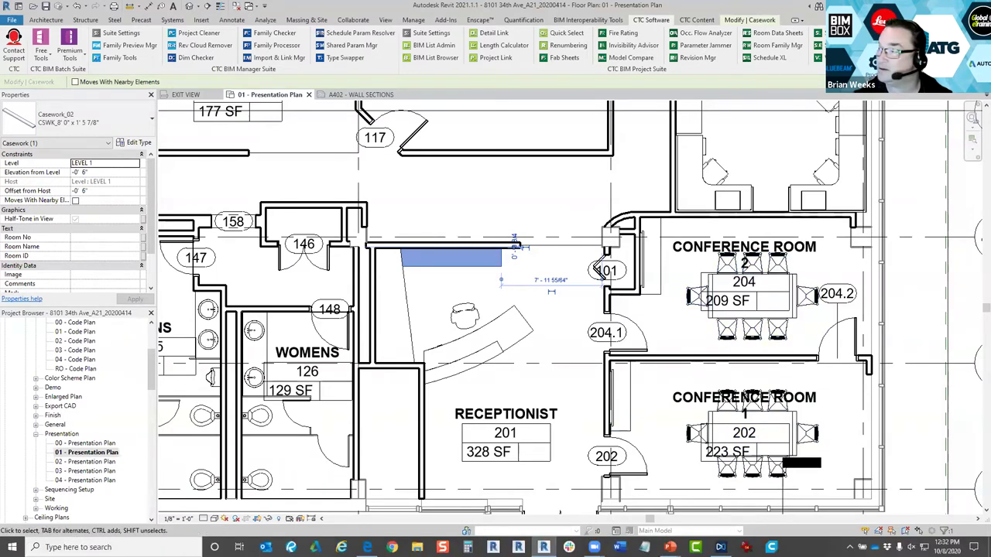
pyautogui.click(507, 325)
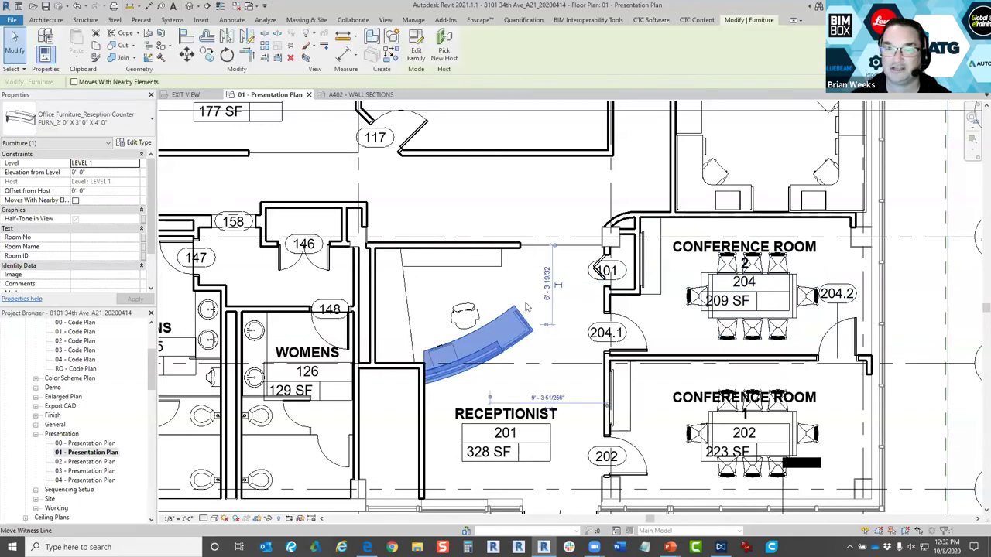
pyautogui.click(503, 300)
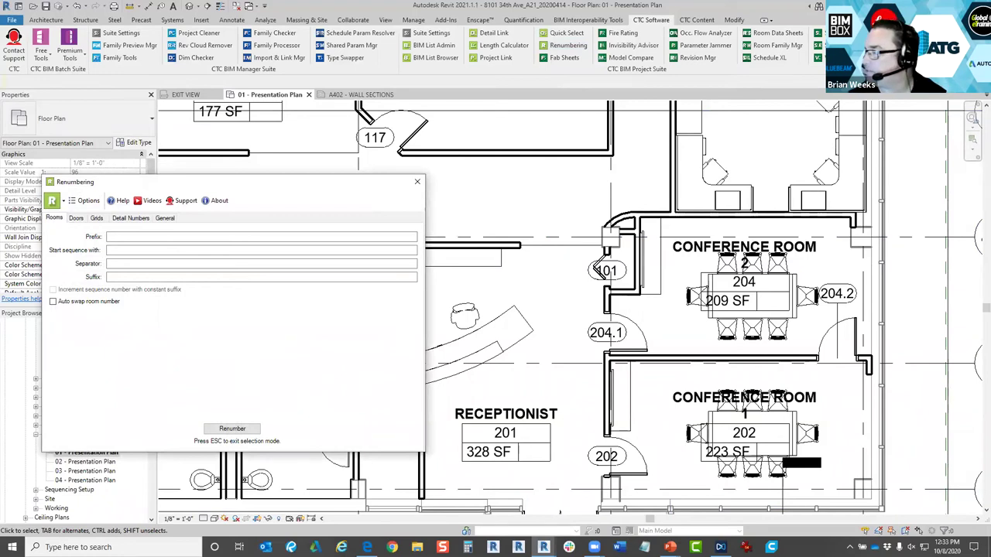
# Examine the room, door and grid numbering across the first-floor plan, especially around reception and the conference rooms.
pyautogui.scroll(-5, 549, 213)
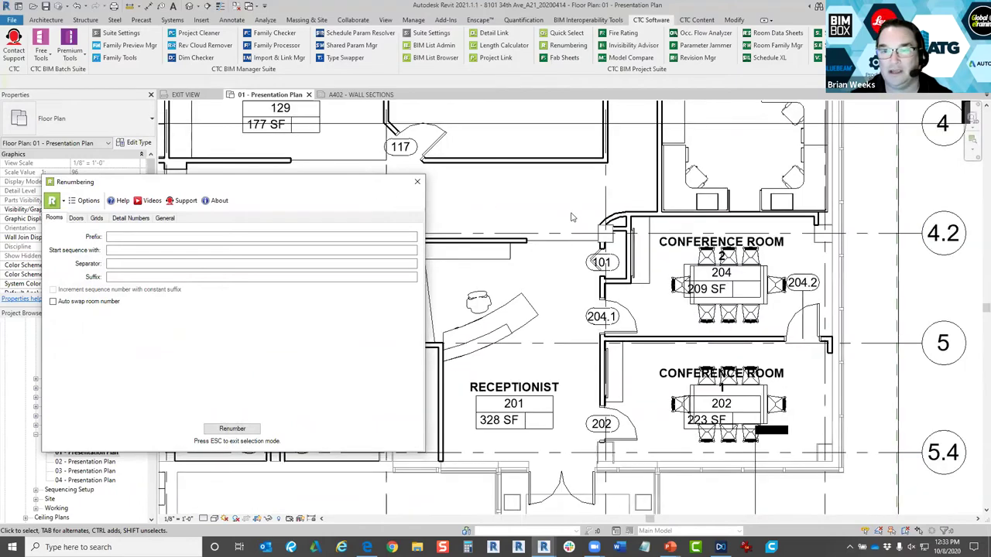
pyautogui.moveTo(619, 247); pyautogui.dragTo(706, 279, button='middle')
pyautogui.scroll(-5, 706, 279)
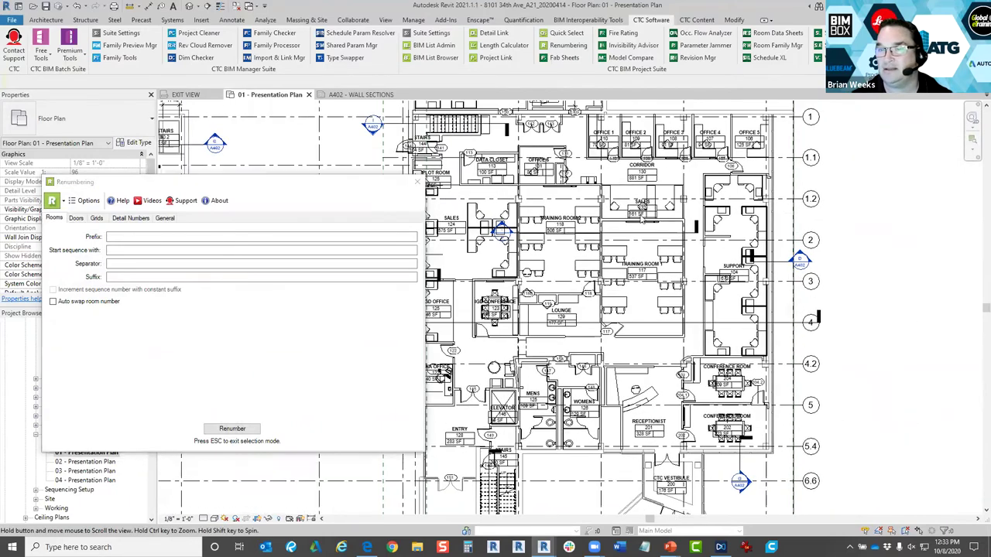
pyautogui.moveTo(479, 204); pyautogui.dragTo(488, 211, button='middle')
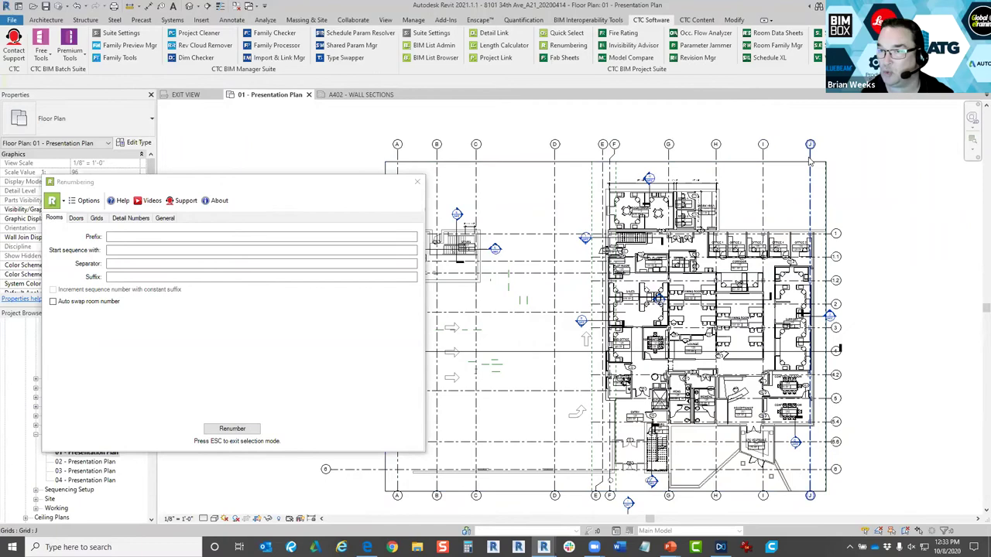
pyautogui.scroll(3, 783, 397)
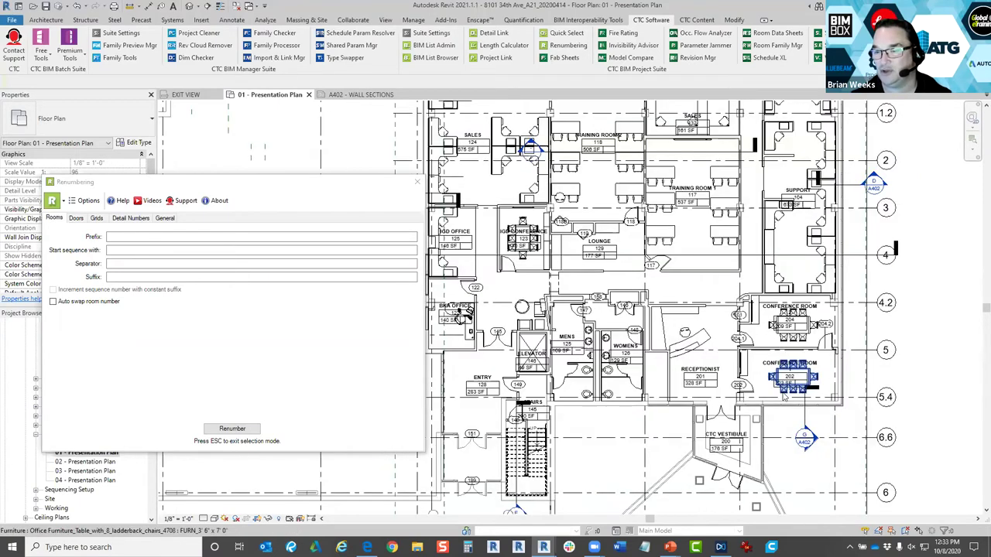
pyautogui.scroll(3, 783, 396)
pyautogui.scroll(-4, 664, 371)
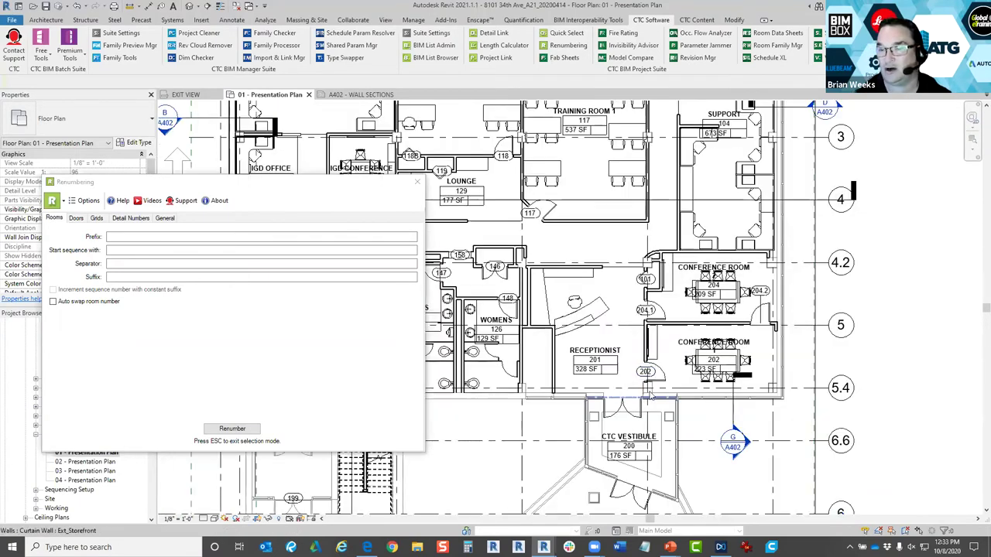
pyautogui.scroll(5, 650, 345)
pyautogui.scroll(-5, 648, 320)
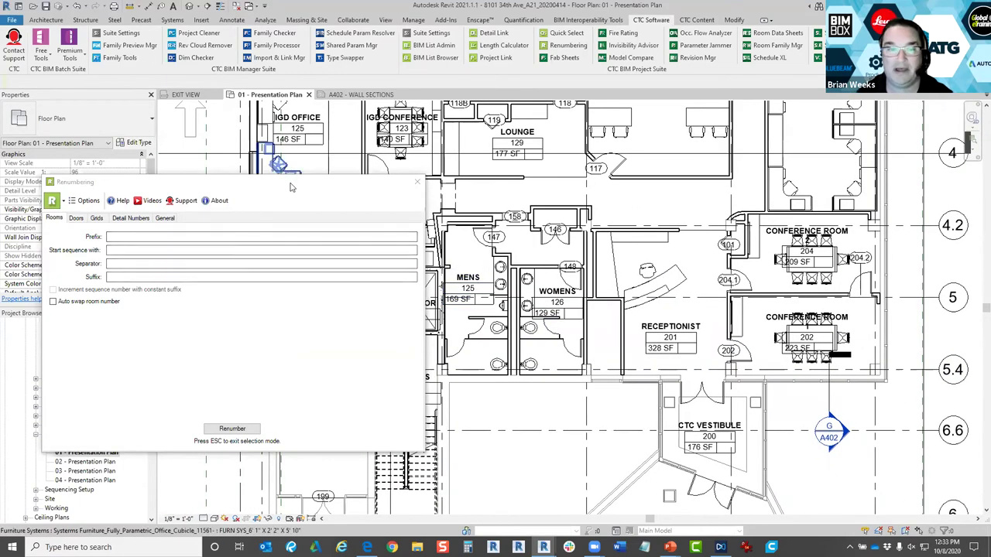
# Open the 02 - Presentation Plan floor plan and show its office and small conference room area.
pyautogui.moveTo(150, 364)
pyautogui.mouseDown()
pyautogui.moveTo(151, 341)
pyautogui.moveTo(147, 377)
pyautogui.mouseUp()
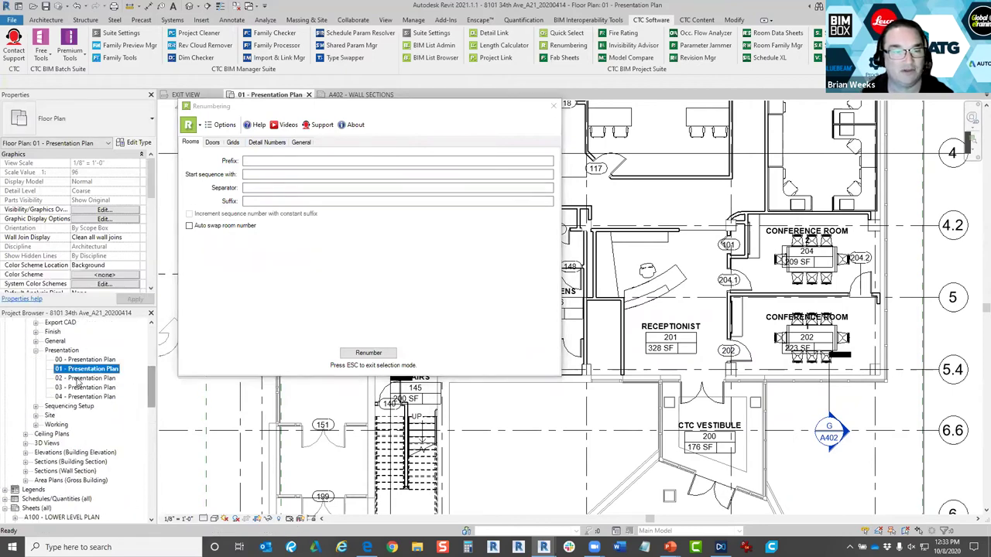
pyautogui.press('Down')
pyautogui.press('Return')
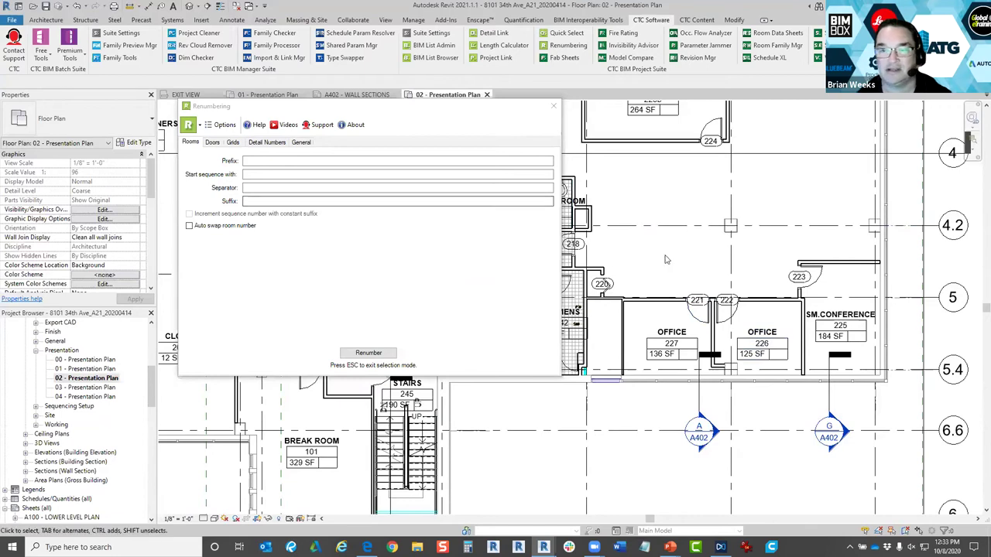
pyautogui.moveTo(685, 239); pyautogui.dragTo(720, 259, button='middle')
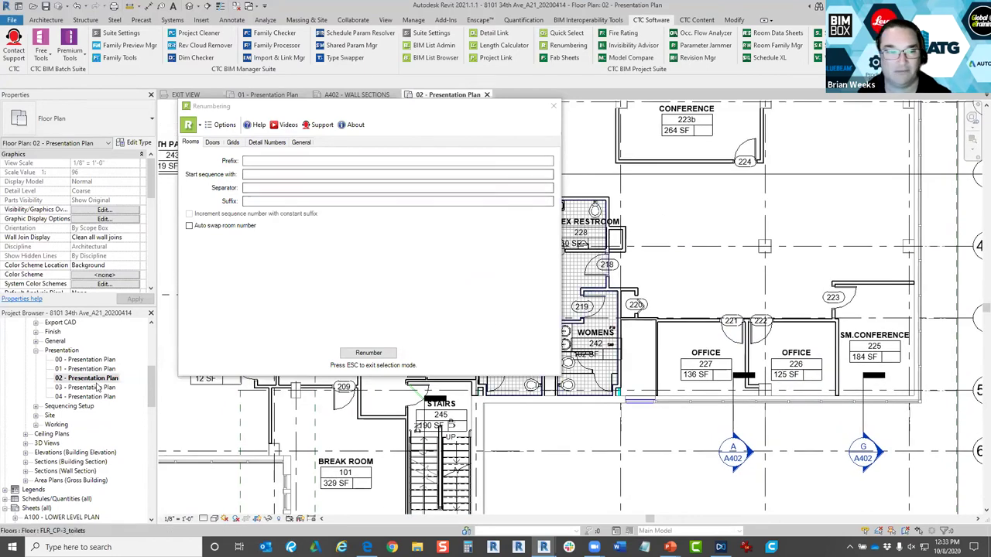
# Open the 01 - Presentation Plan floor plan and show its reception and conference room doors.
pyautogui.click(449, 127)
pyautogui.moveTo(449, 109); pyautogui.dragTo(446, 164)
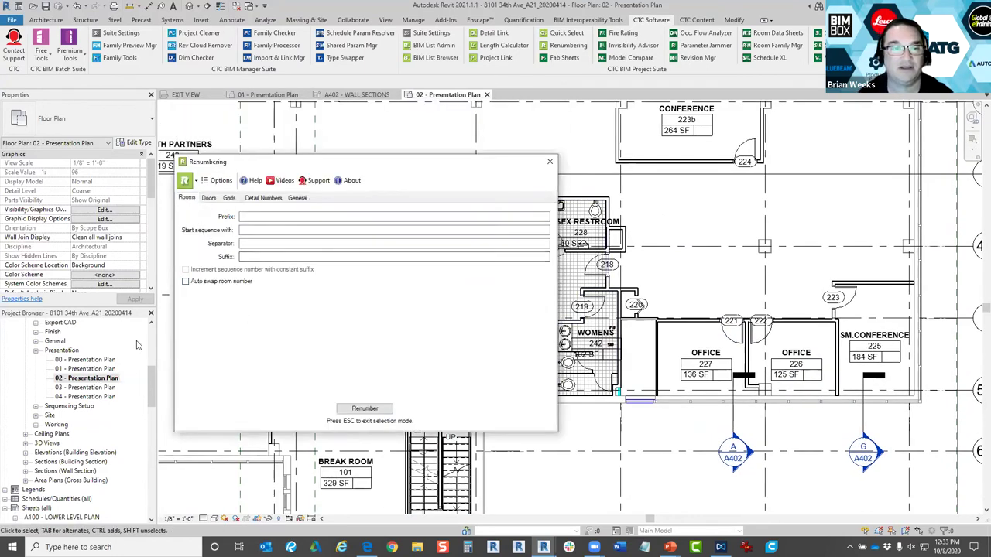
pyautogui.click(97, 370)
pyautogui.doubleClick(92, 369)
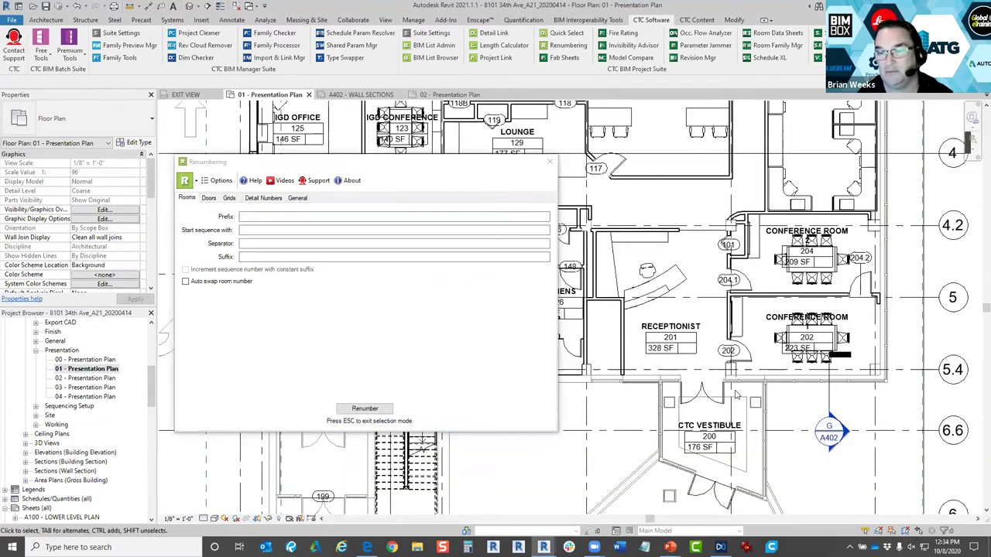
pyautogui.scroll(3, 755, 311)
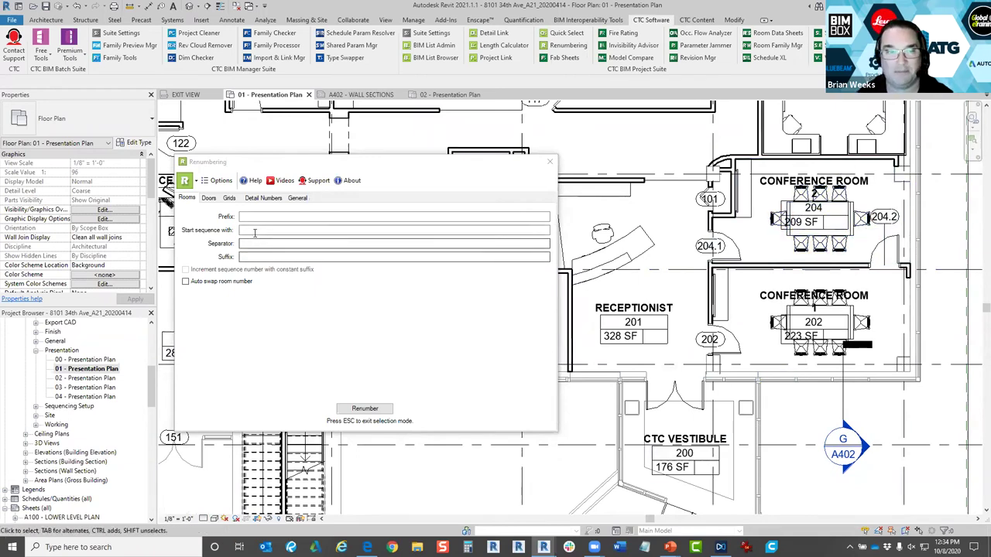
# Set door renumbering to room-based with suffix A and auto swap, and renumber door 101 near the Receptionist room to 201.
pyautogui.click(210, 198)
pyautogui.click(201, 272)
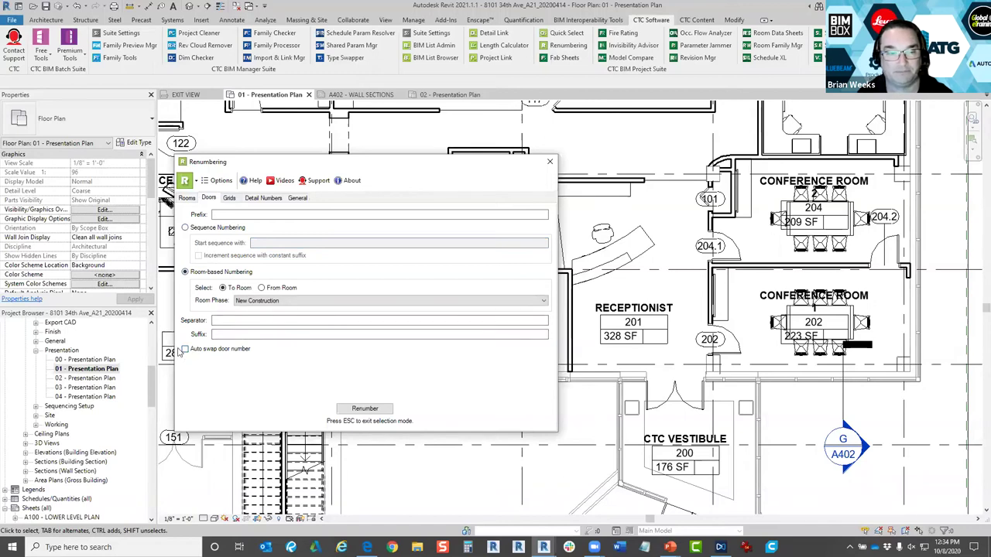
pyautogui.click(365, 409)
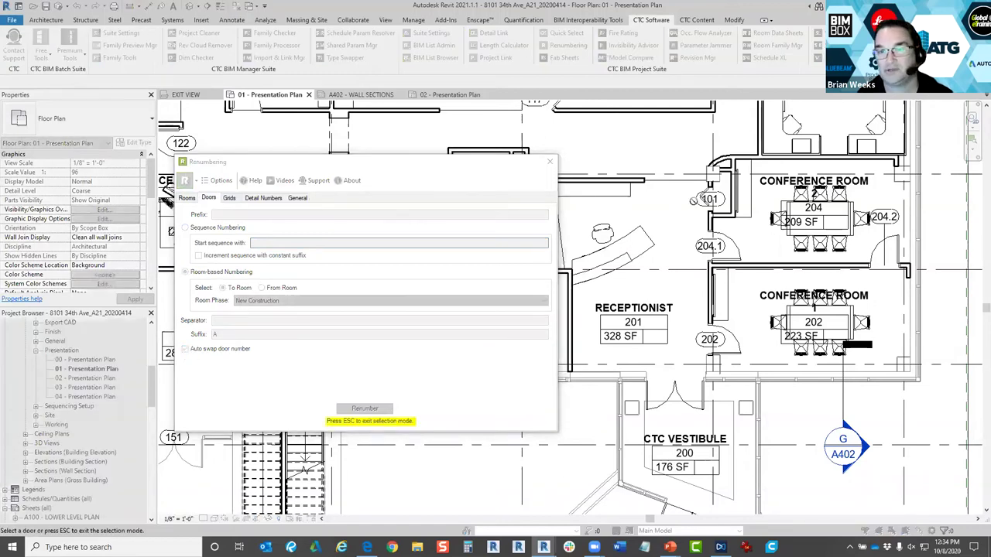
pyautogui.click(709, 199)
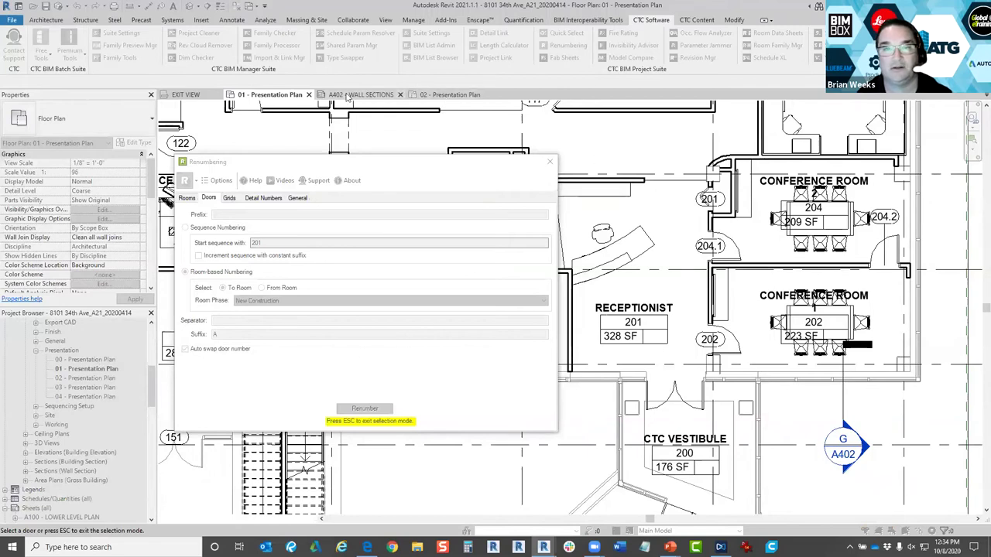
# In 02 - Presentation Plan, renumber the two office doors to 227 and 226 and the small conference room door to 225.
pyautogui.click(445, 95)
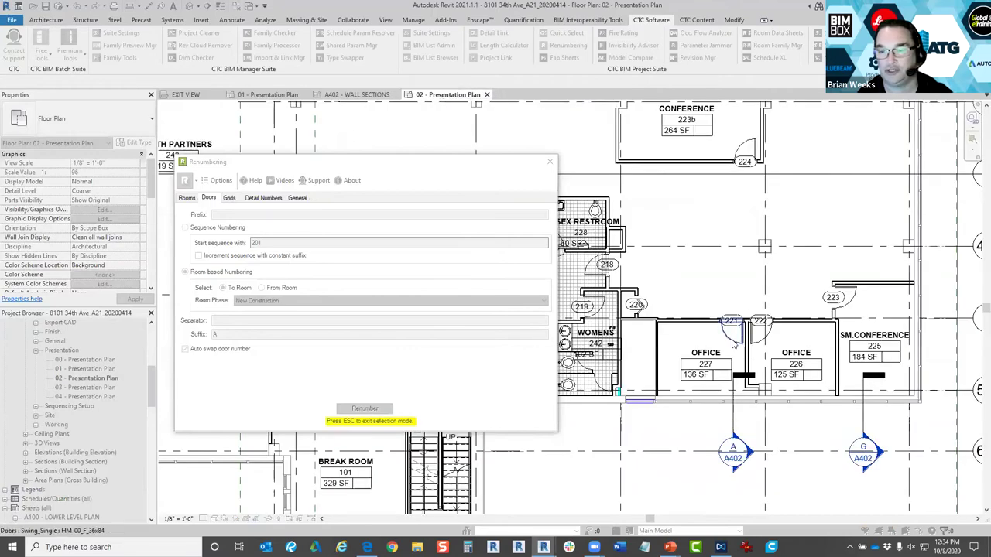
pyautogui.scroll(2, 740, 328)
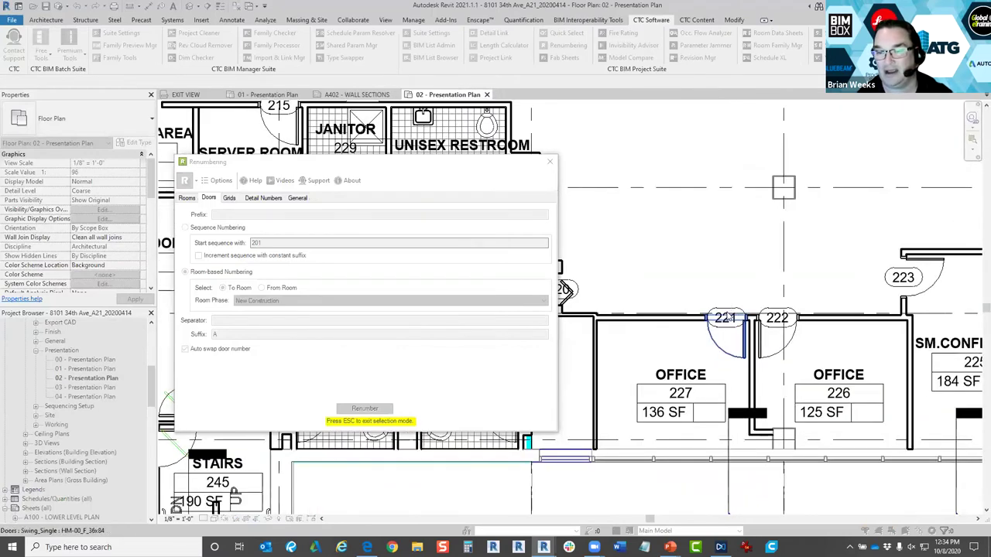
pyautogui.click(742, 342)
pyautogui.click(774, 340)
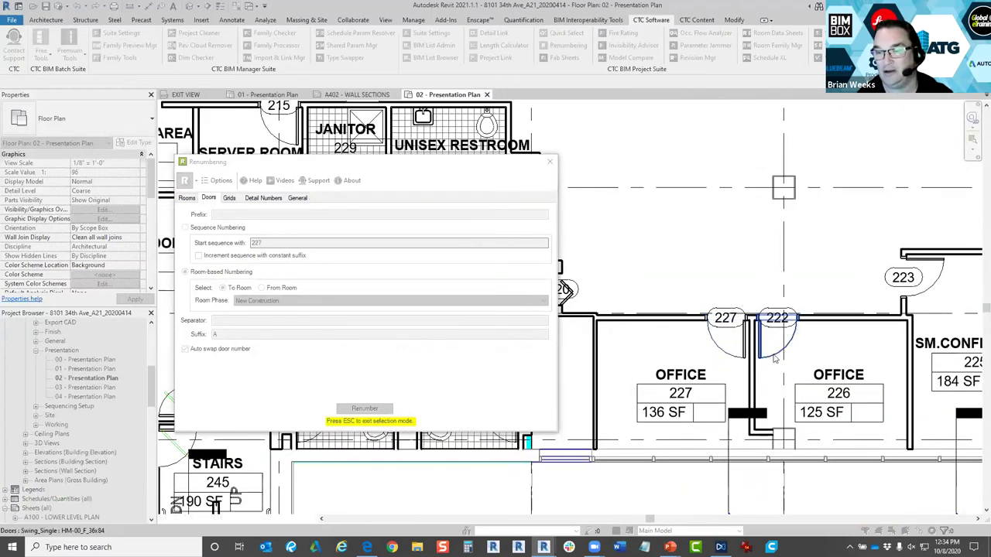
pyautogui.click(923, 288)
pyautogui.scroll(-2, 843, 383)
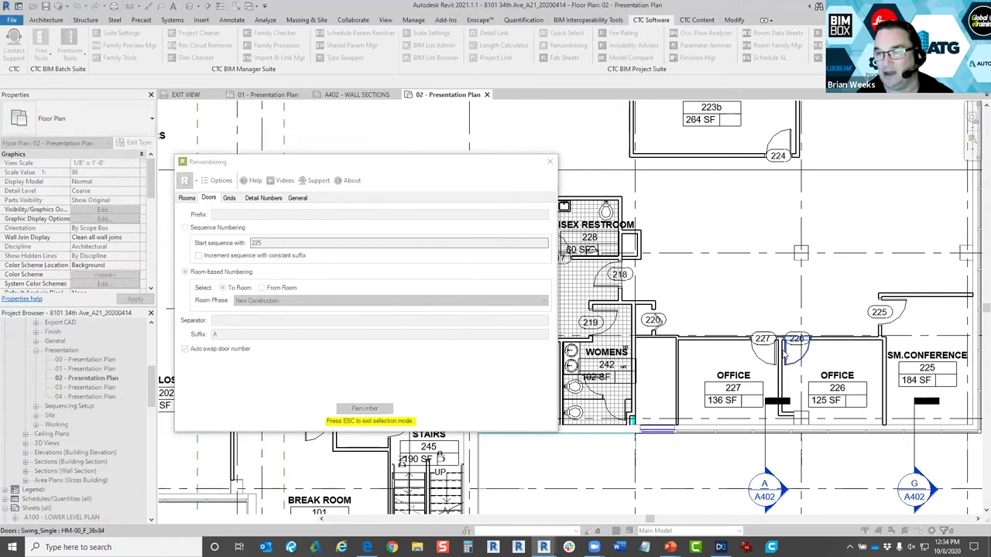
pyautogui.scroll(2, 785, 348)
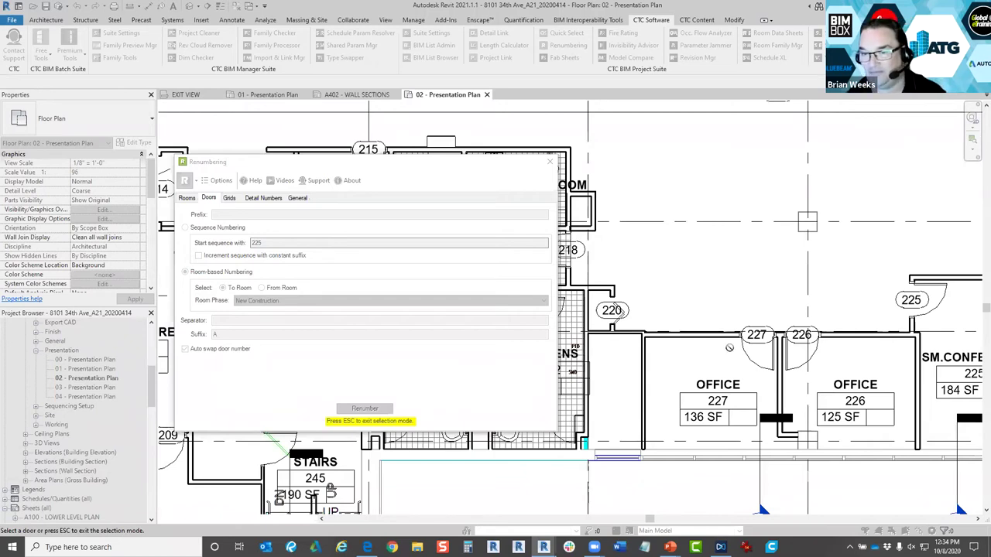
# In 02 - Presentation Plan, renumber door 218 by the restroom corridor to 240 and nearby door 220 to 243.
pyautogui.click(260, 94)
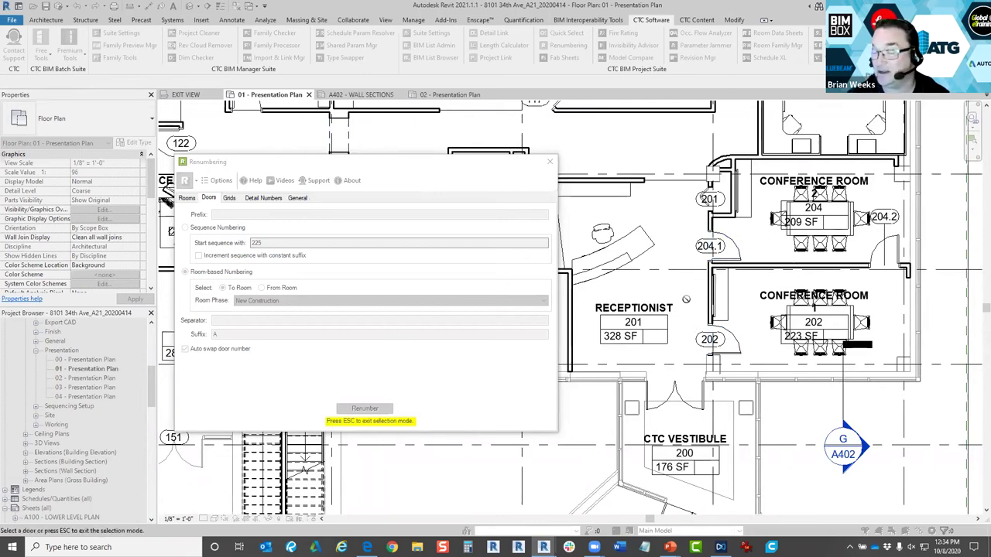
pyautogui.moveTo(434, 174); pyautogui.dragTo(435, 197)
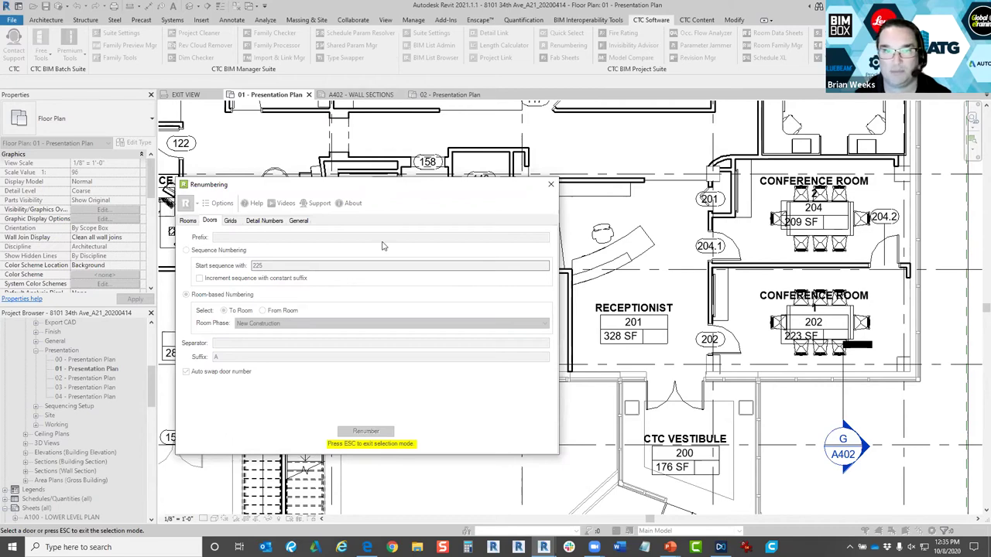
pyautogui.click(462, 95)
pyautogui.moveTo(629, 317); pyautogui.dragTo(542, 326, button='middle')
pyautogui.scroll(-2, 776, 275)
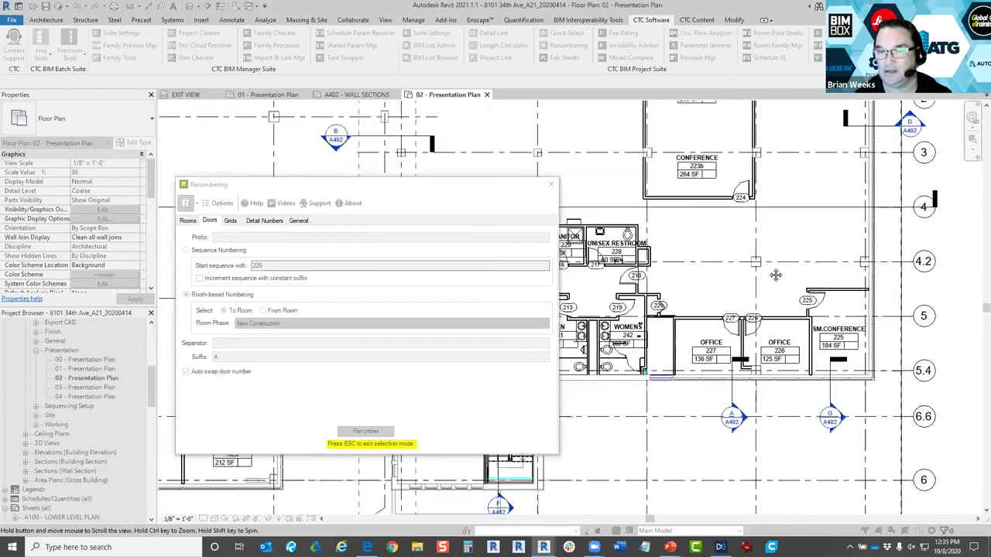
pyautogui.scroll(3, 666, 295)
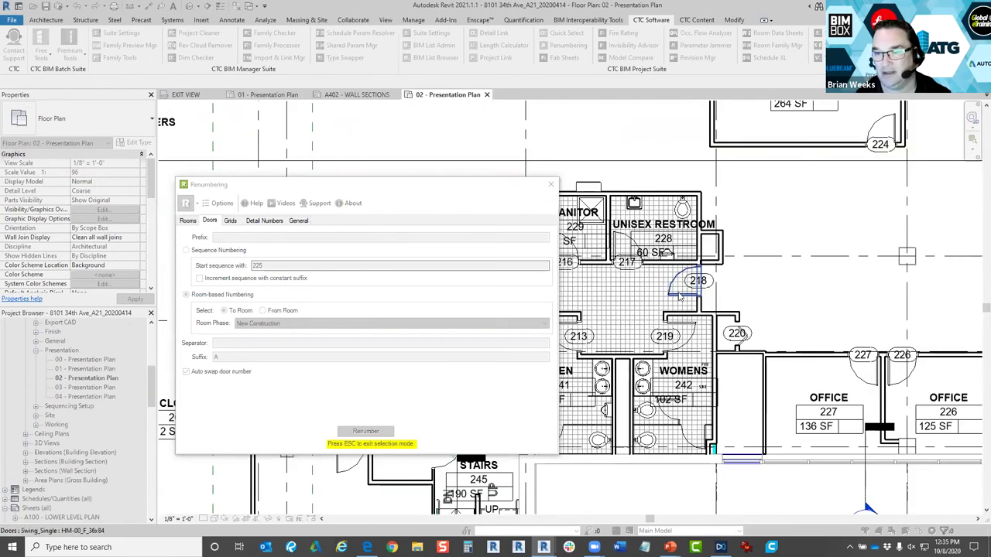
pyautogui.click(679, 295)
pyautogui.click(733, 332)
pyautogui.scroll(3, 740, 339)
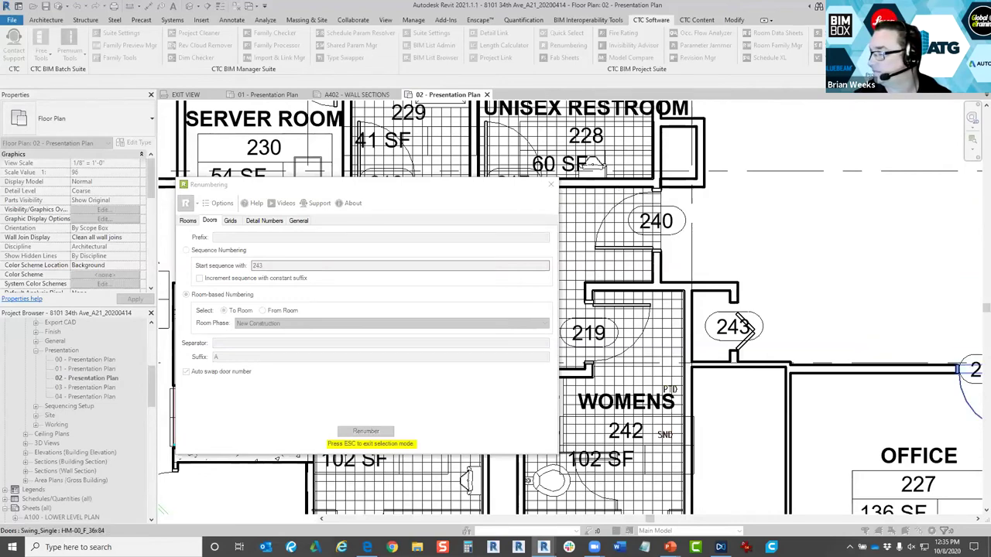
# Close the Renumbering tool and end its door selection mode.
pyautogui.click(551, 185)
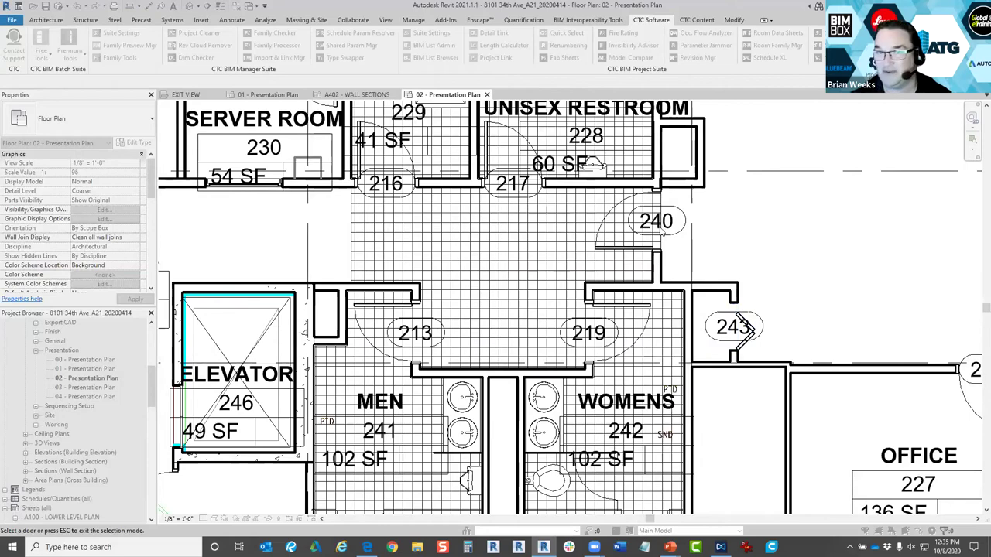
pyautogui.scroll(-6, 662, 236)
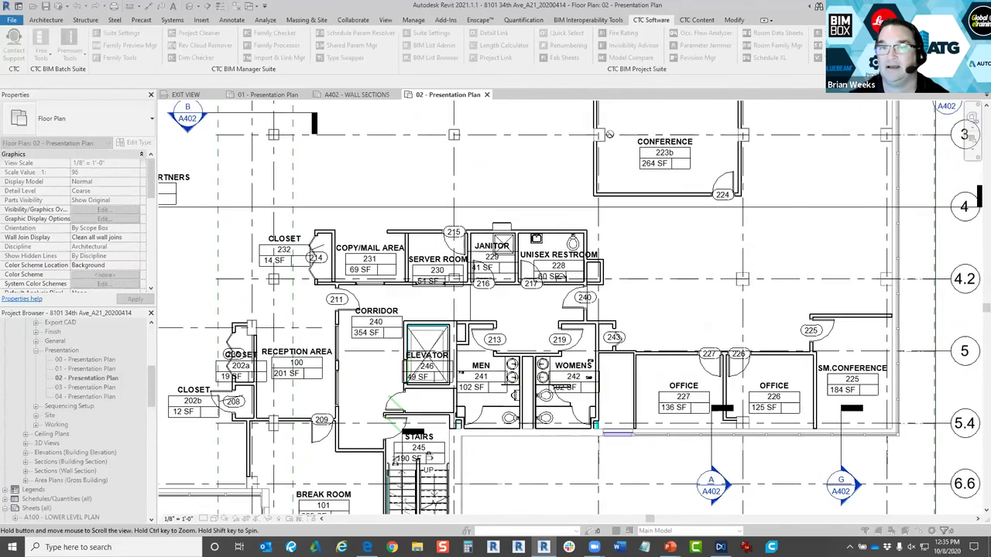
pyautogui.rightClick(552, 136)
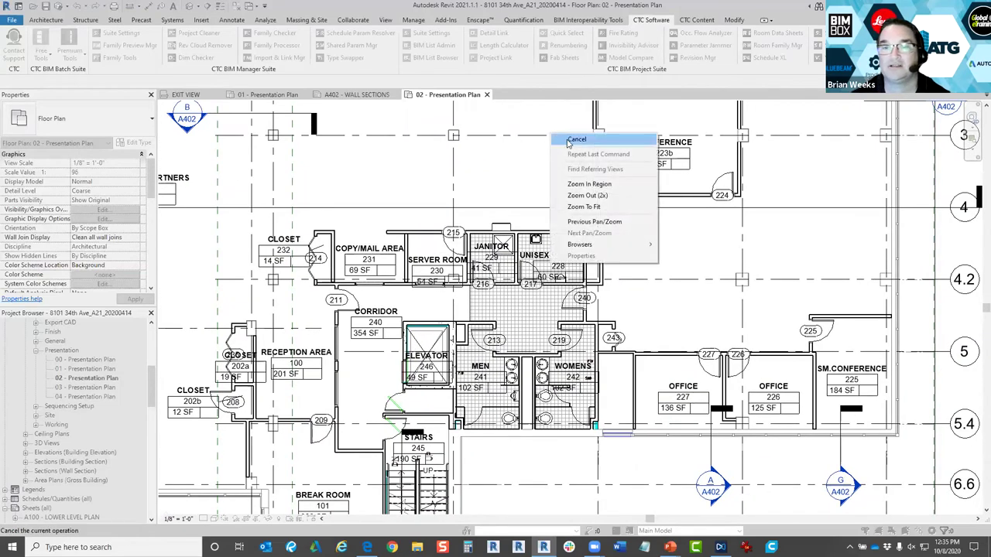
pyautogui.click(574, 140)
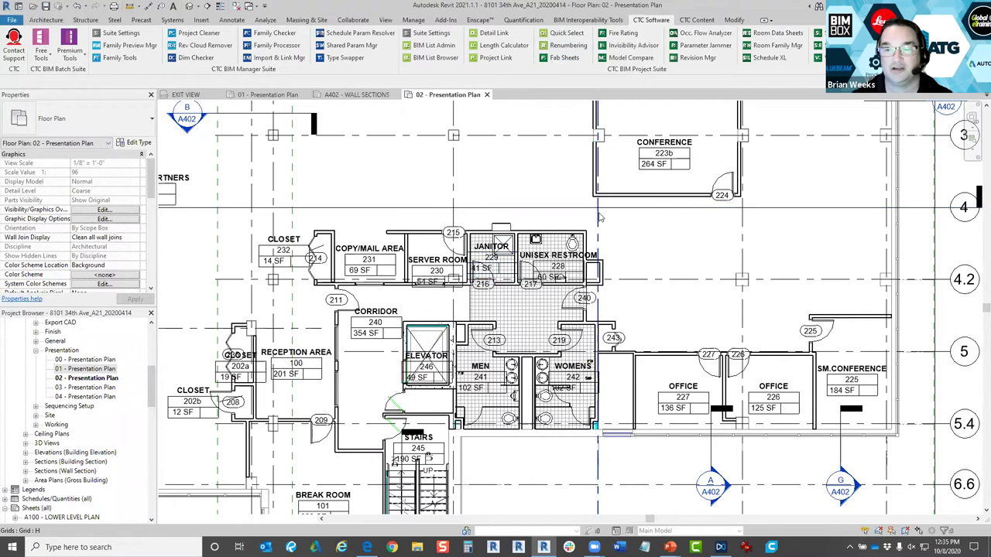
pyautogui.click(563, 33)
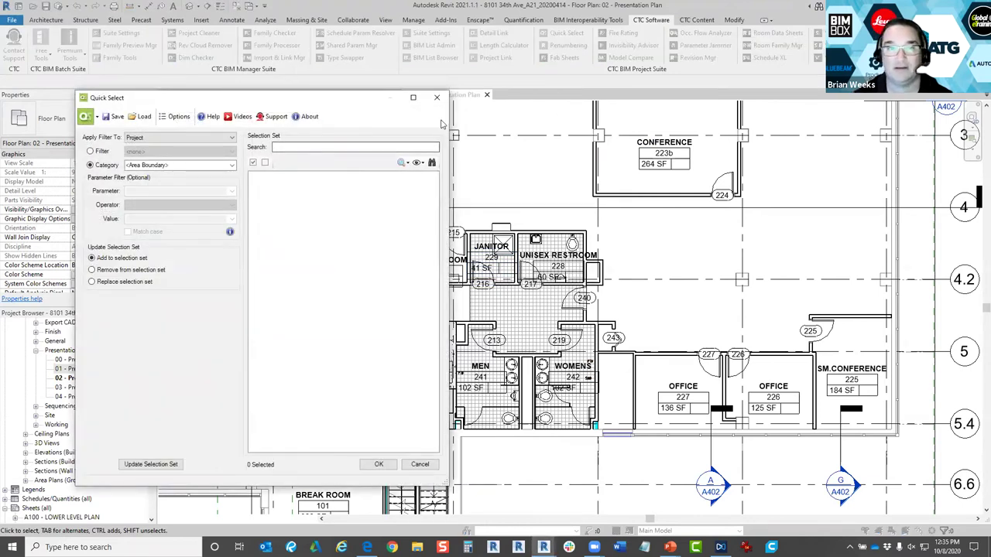
pyautogui.moveTo(353, 108); pyautogui.dragTo(448, 126)
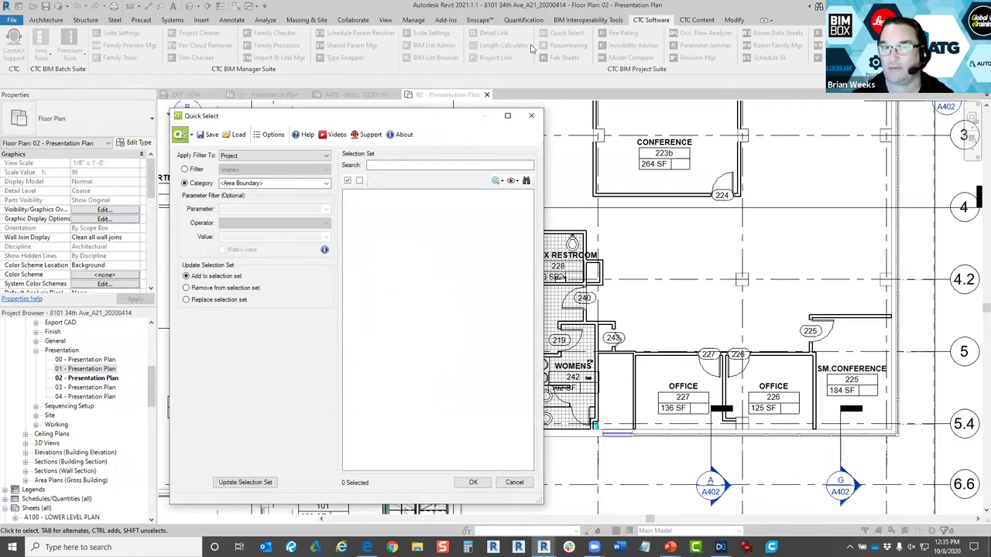
pyautogui.click(531, 115)
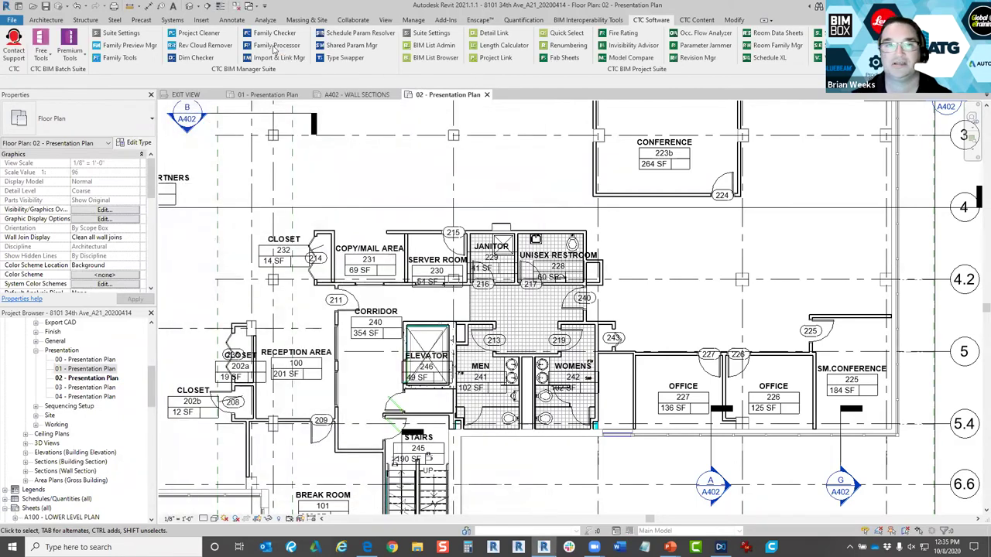
# View the scope and matching options of the Find/Replace text command and close it.
pyautogui.click(233, 20)
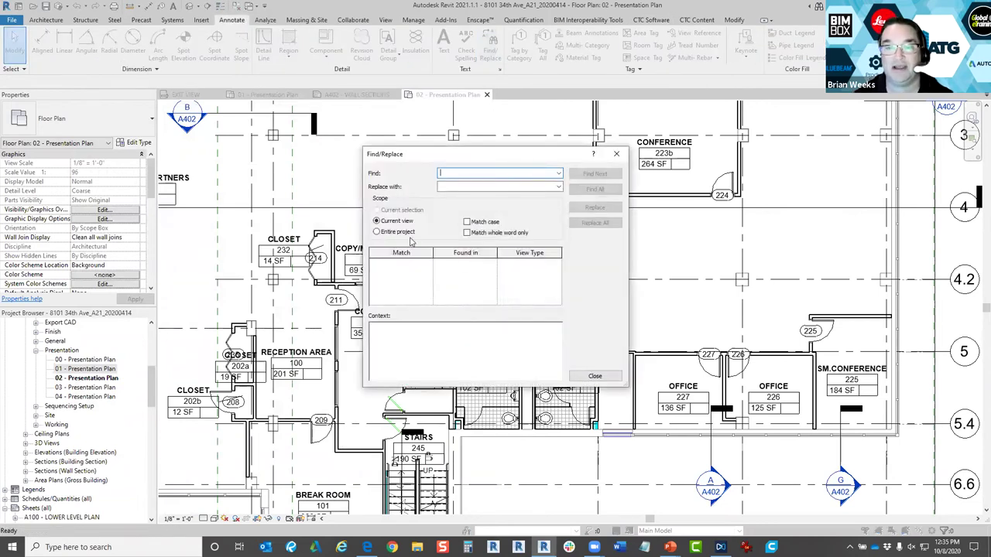
pyautogui.click(558, 186)
pyautogui.click(414, 166)
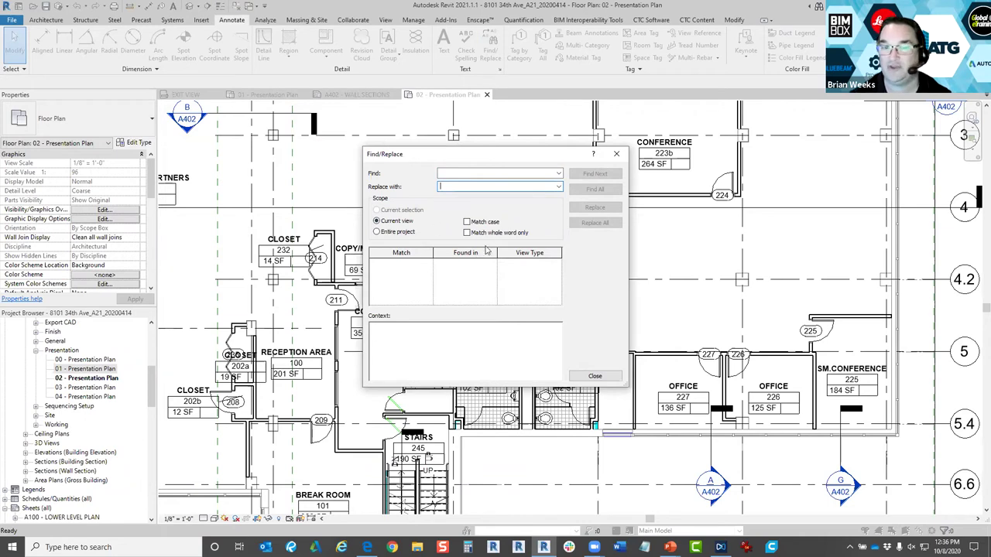
pyautogui.click(595, 376)
# Start Quick Select and choose Doors as the category to filter.
pyautogui.click(651, 19)
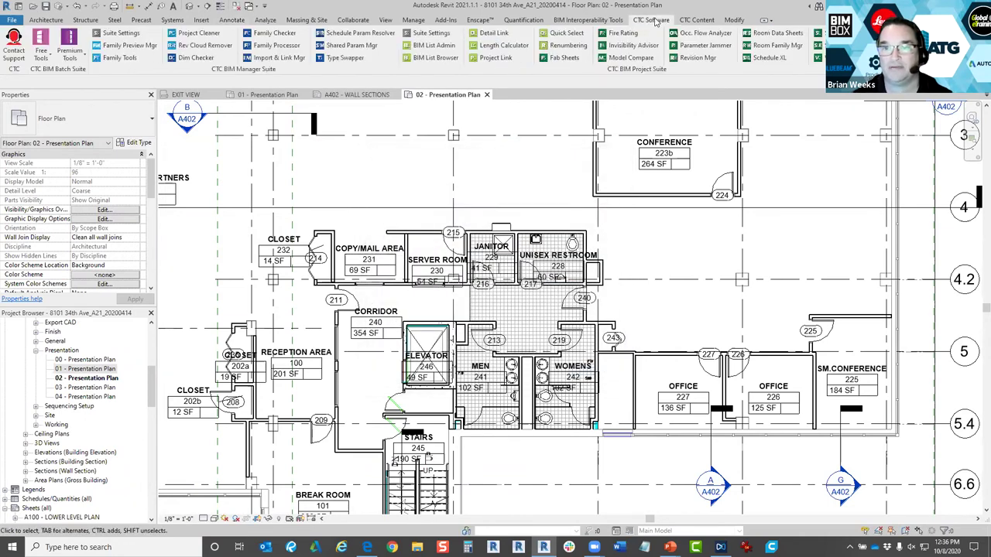
pyautogui.click(555, 36)
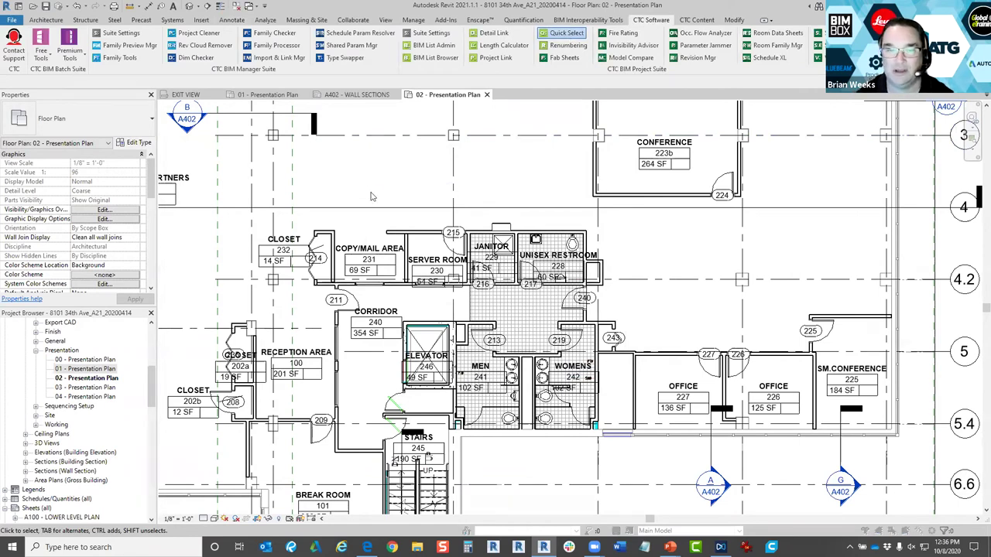
pyautogui.press('Escape')
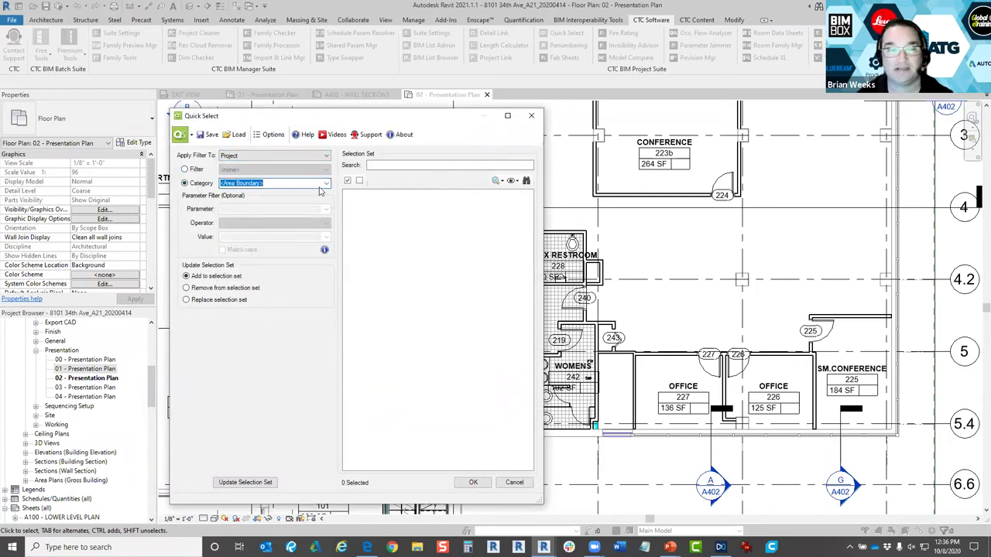
pyautogui.click(326, 183)
pyautogui.click(328, 246)
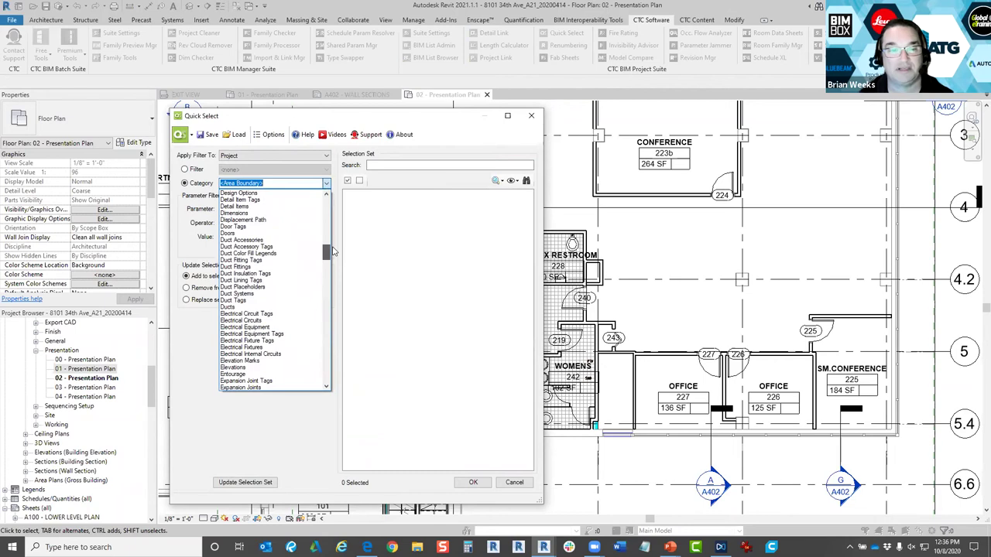
pyautogui.press('Escape')
pyautogui.write('Doors')
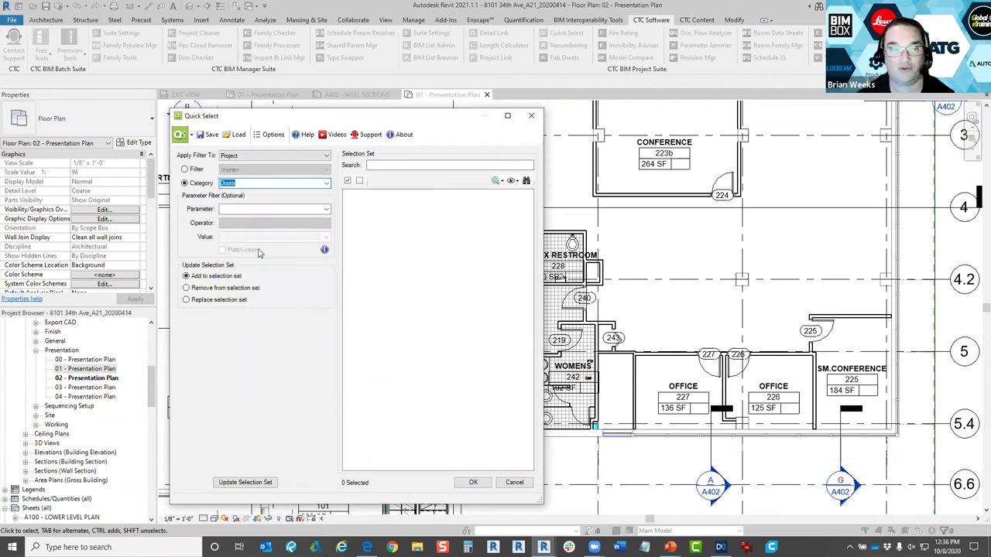
# Add a parameter filter for doors whose Width (Type) equals 3' - 0".
pyautogui.click(327, 209)
pyautogui.moveTo(331, 234); pyautogui.dragTo(320, 411)
pyautogui.click(261, 415)
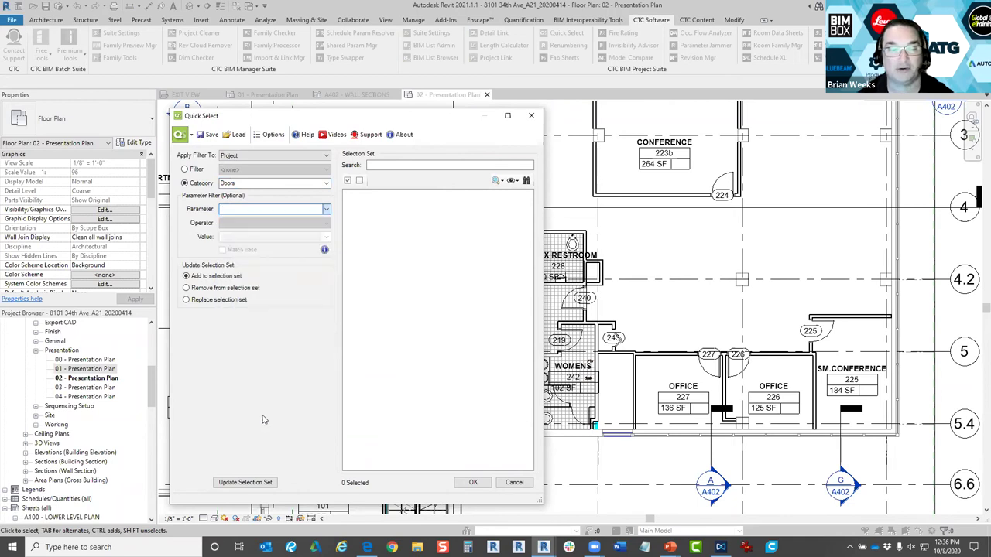
pyautogui.click(326, 223)
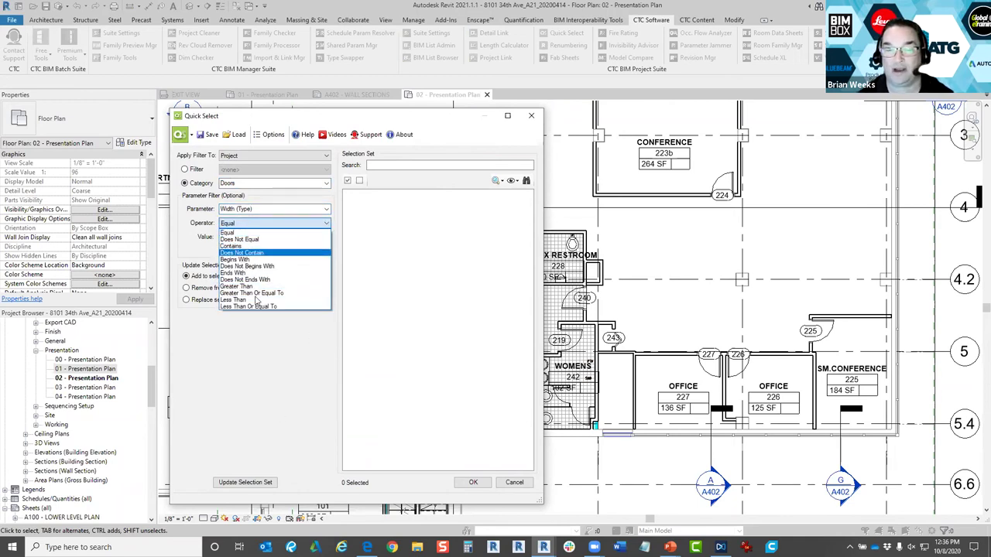
pyautogui.click(240, 233)
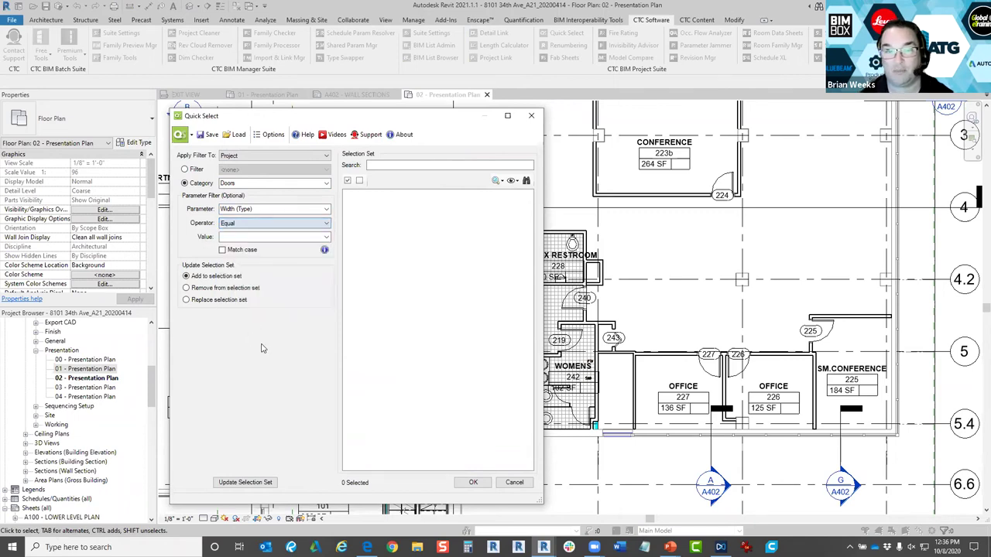
pyautogui.click(325, 238)
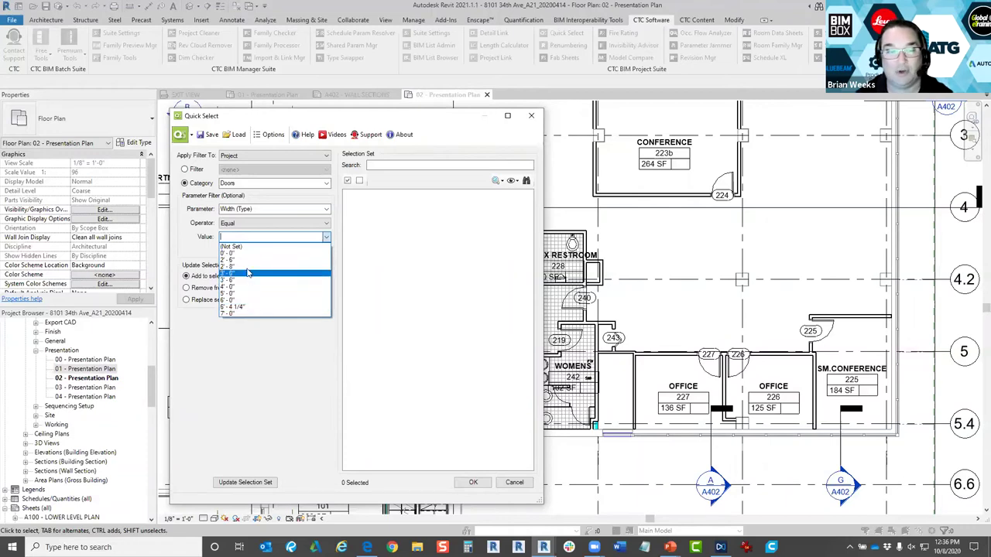
pyautogui.click(247, 275)
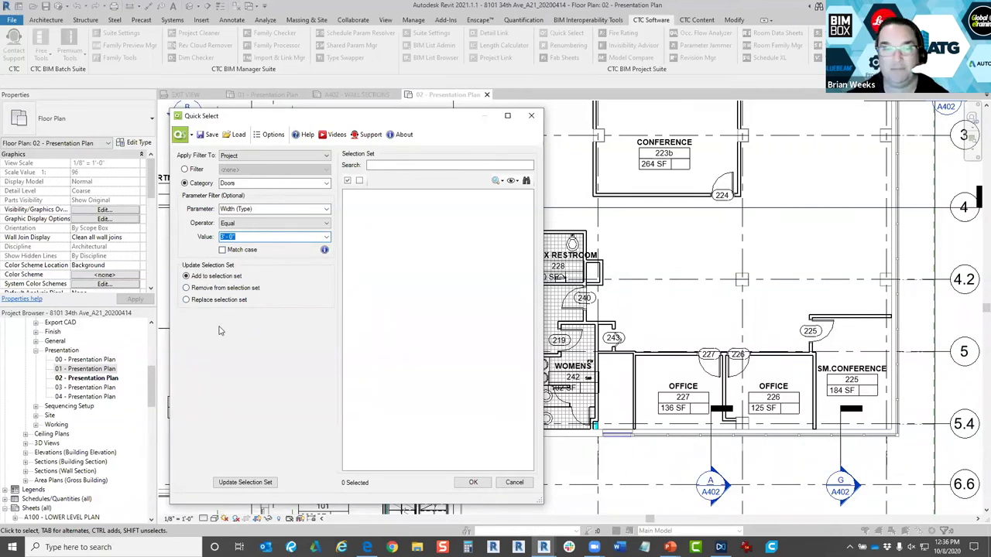
# Update the selection set with the doors matching the width filter and expand the Doors category into its families.
pyautogui.click(260, 483)
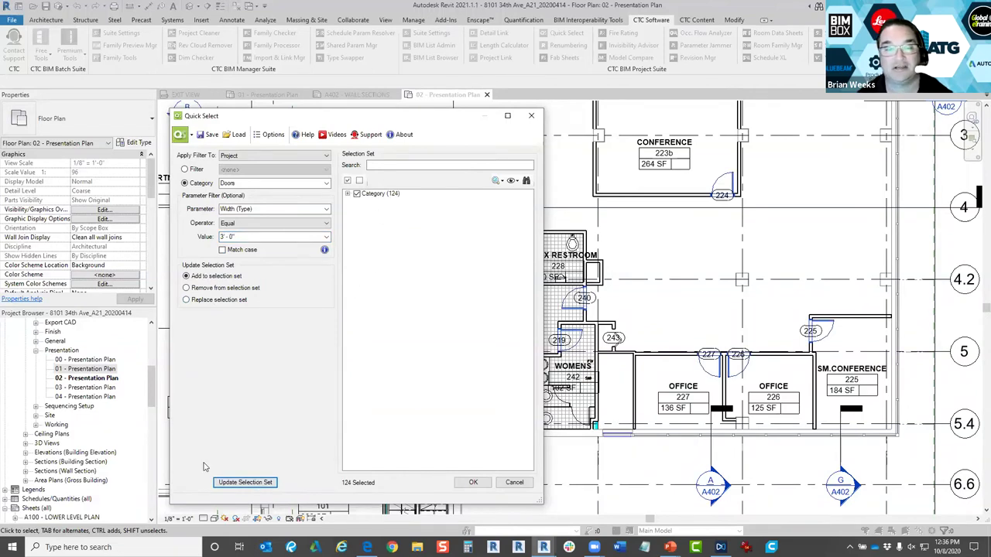
pyautogui.click(348, 193)
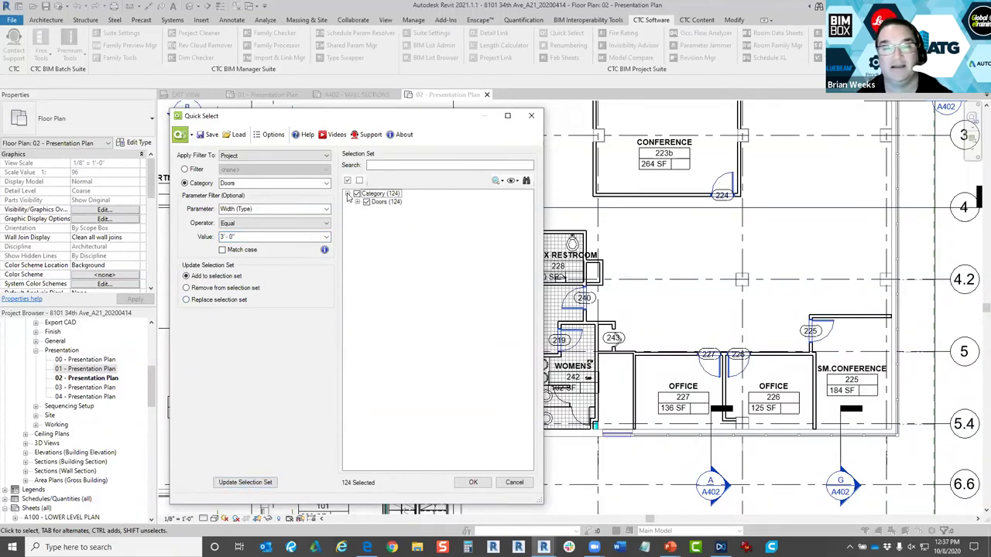
pyautogui.click(356, 202)
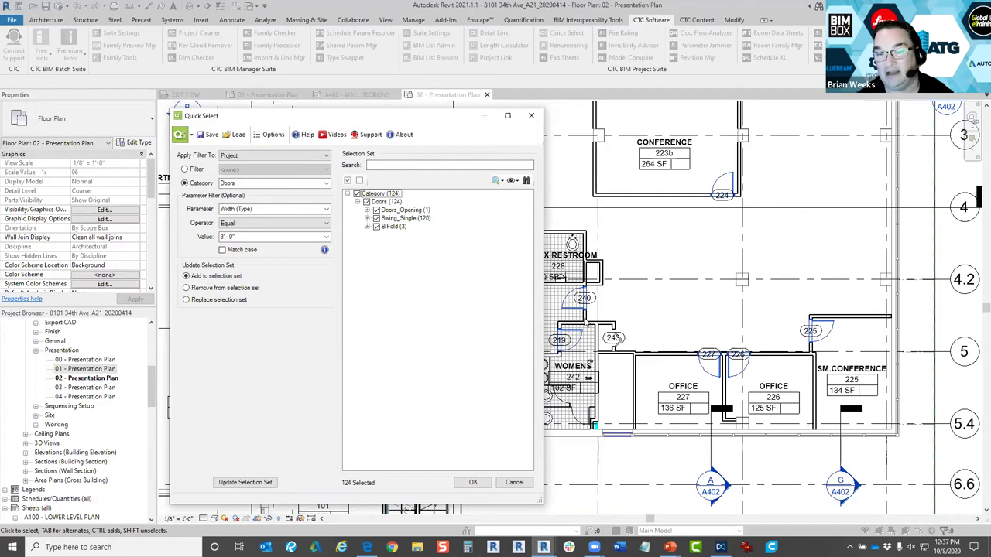
# Examine the 36x84 doors of the BiFold family in the selection set and accept the selection.
pyautogui.click(367, 226)
pyautogui.click(377, 234)
pyautogui.click(409, 243)
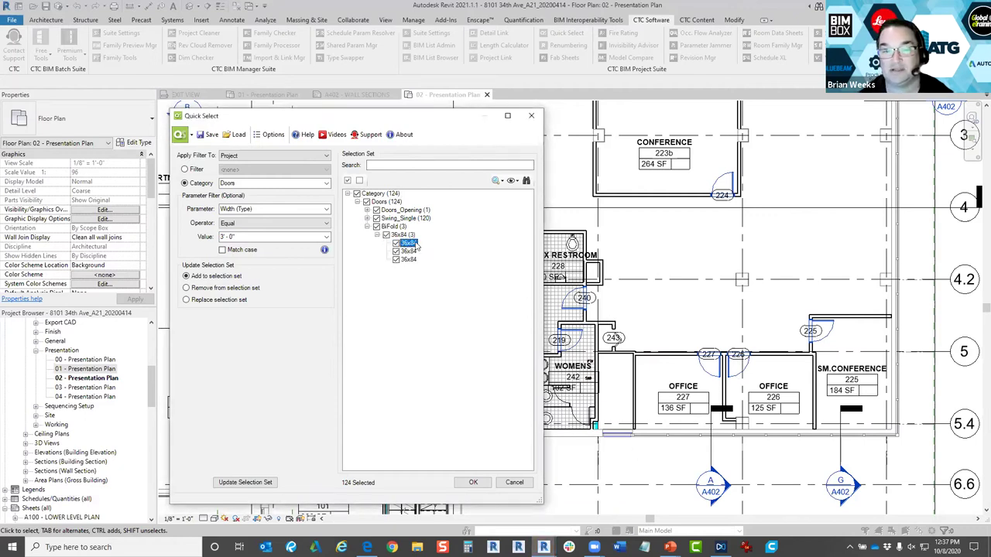
pyautogui.click(393, 226)
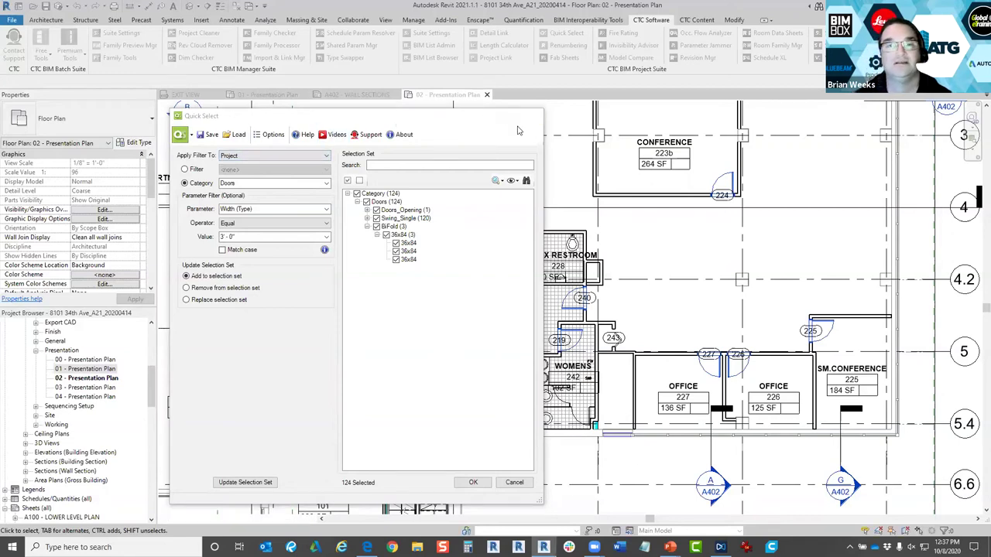
pyautogui.rightClick(639, 22)
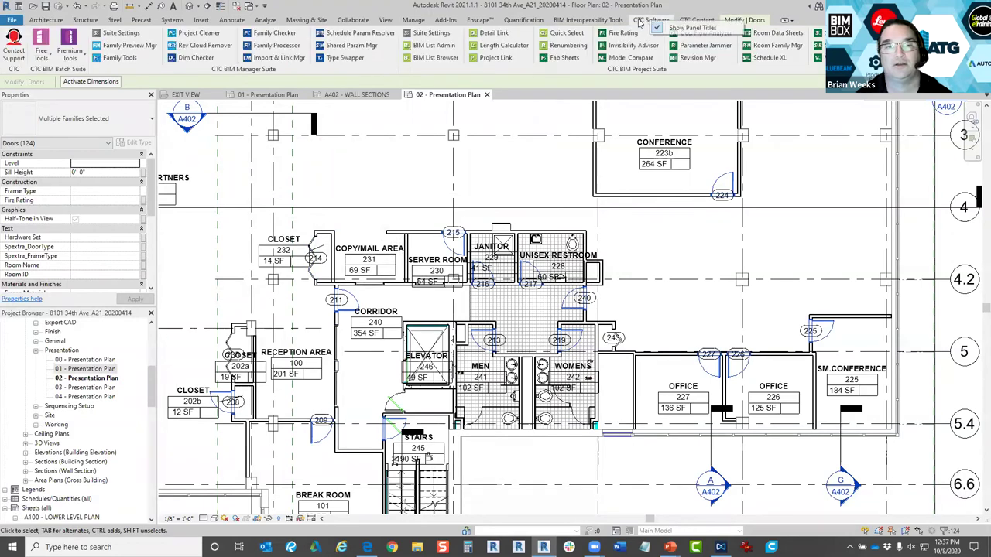
pyautogui.press('Escape')
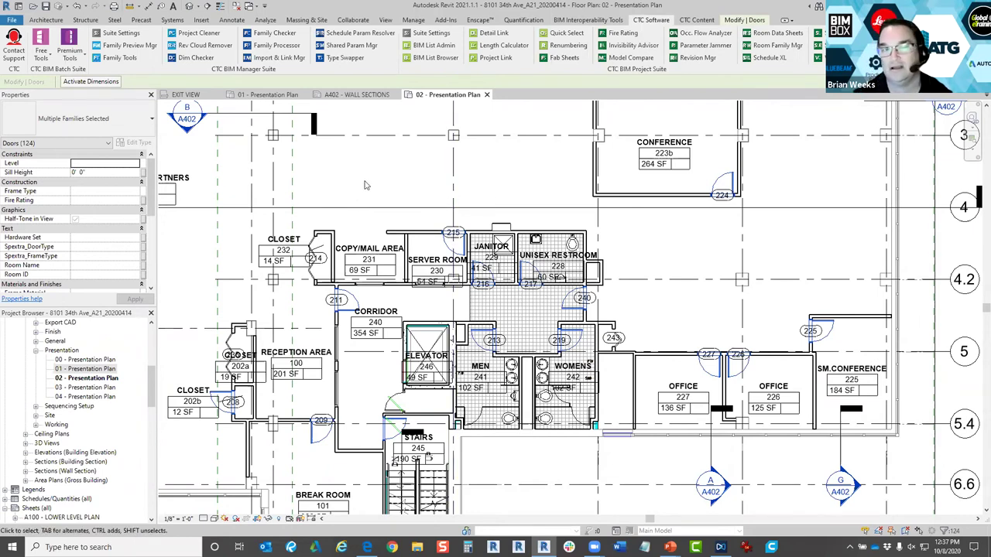
# Open Project Cleaner and examine the views, schedules and legends it offers for removal.
pyautogui.click(199, 34)
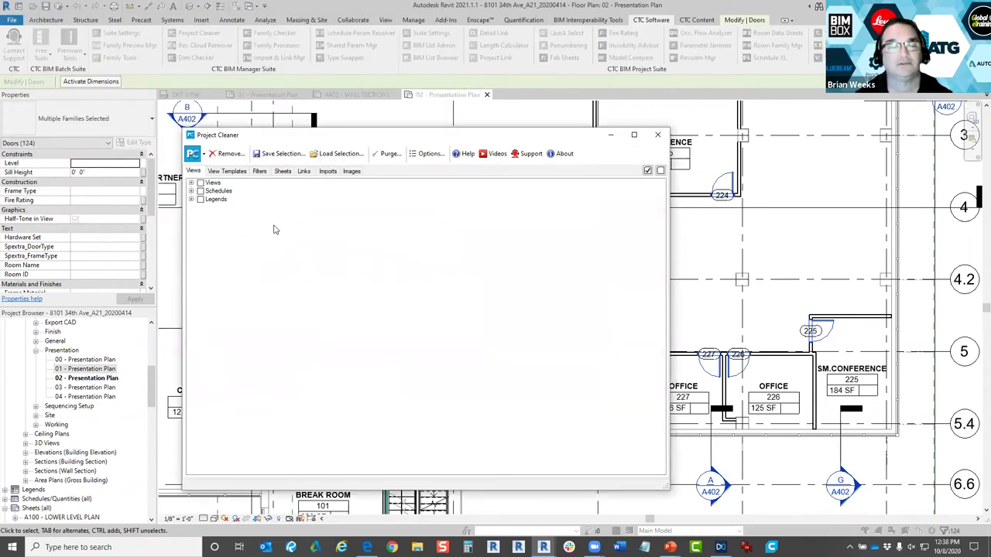
pyautogui.click(191, 183)
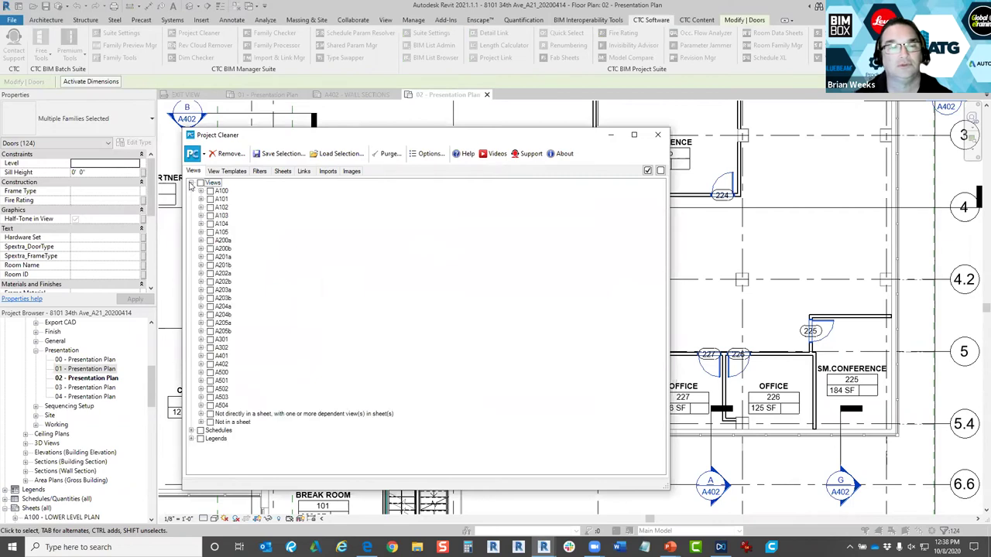
pyautogui.click(190, 183)
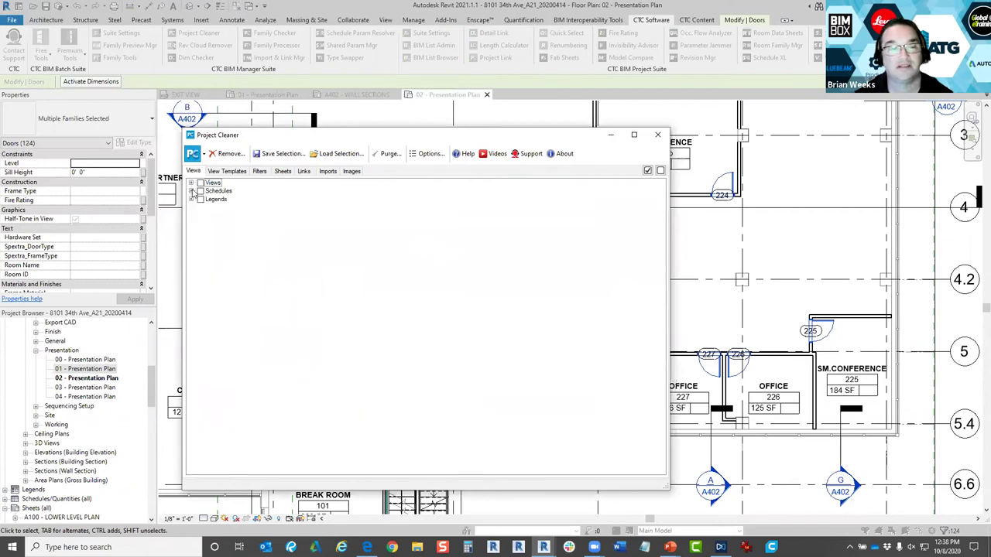
pyautogui.click(191, 191)
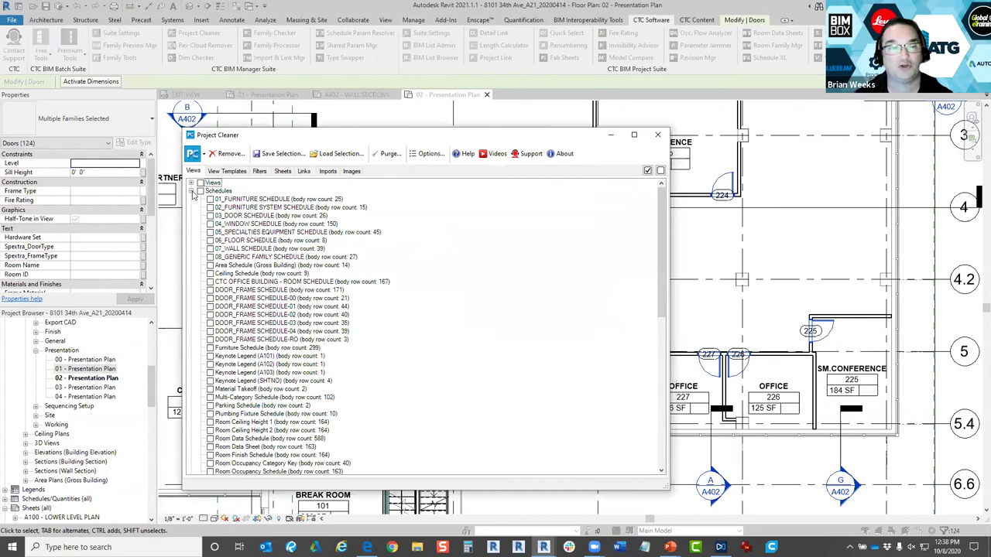
pyautogui.click(191, 191)
pyautogui.click(192, 200)
pyautogui.click(191, 199)
# Look through Project Cleaner's view templates, filters, sheets and links, and close the tool without removing anything.
pyautogui.click(228, 171)
pyautogui.click(259, 172)
pyautogui.click(283, 171)
pyautogui.click(304, 172)
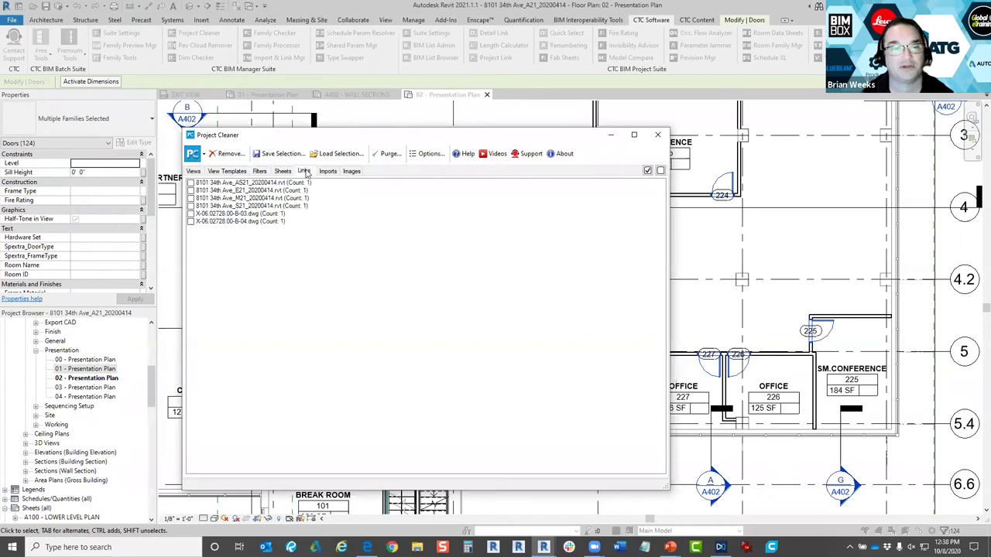
pyautogui.click(657, 135)
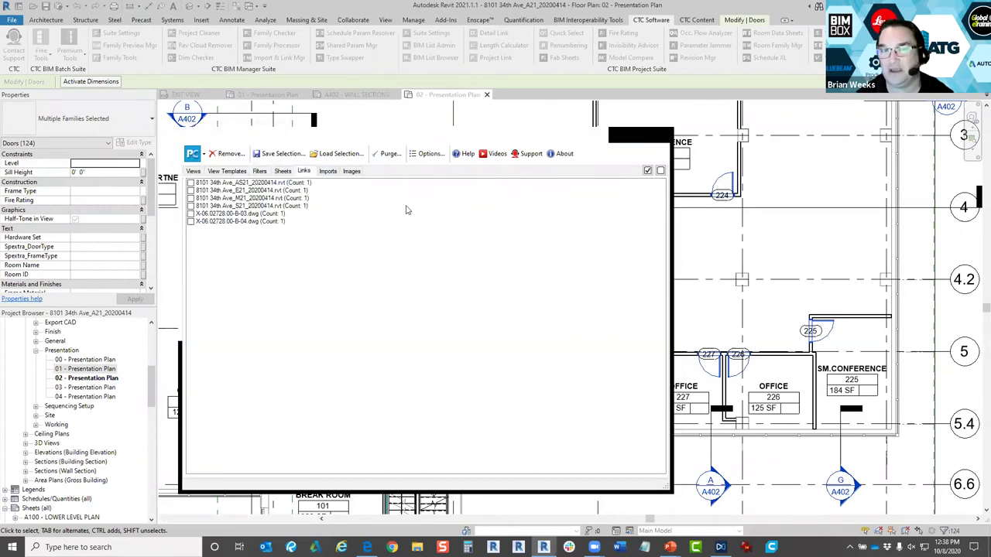
# Fit the whole 02 - Presentation Plan in view to look over the selected doors.
pyautogui.scroll(-5, 439, 215)
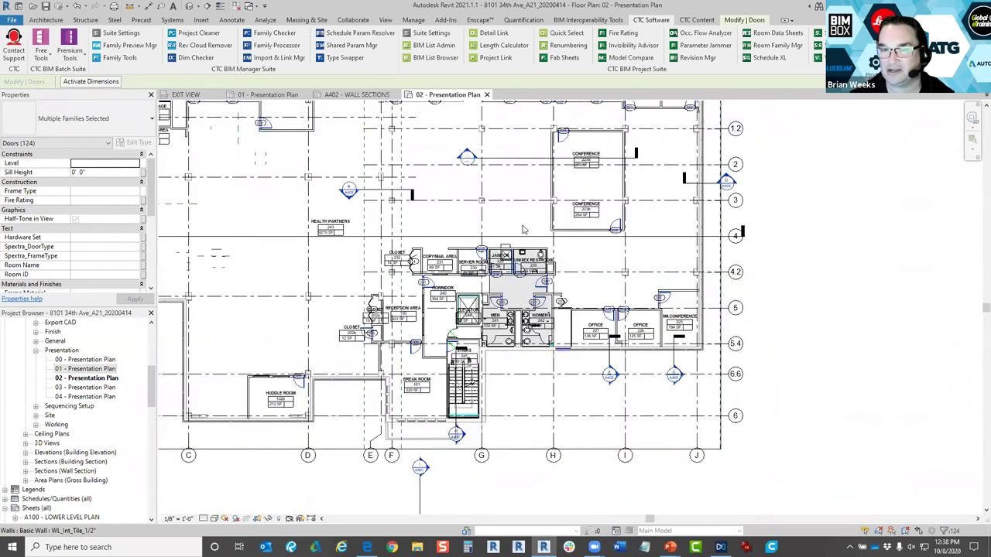
pyautogui.moveTo(598, 270); pyautogui.dragTo(669, 308, button='middle')
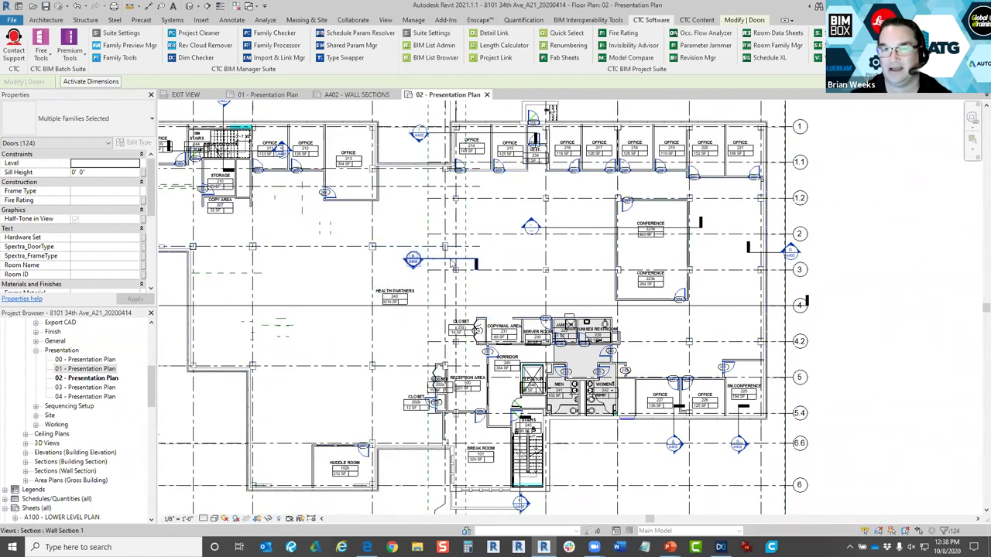
pyautogui.moveTo(455, 268); pyautogui.dragTo(522, 252, button='middle')
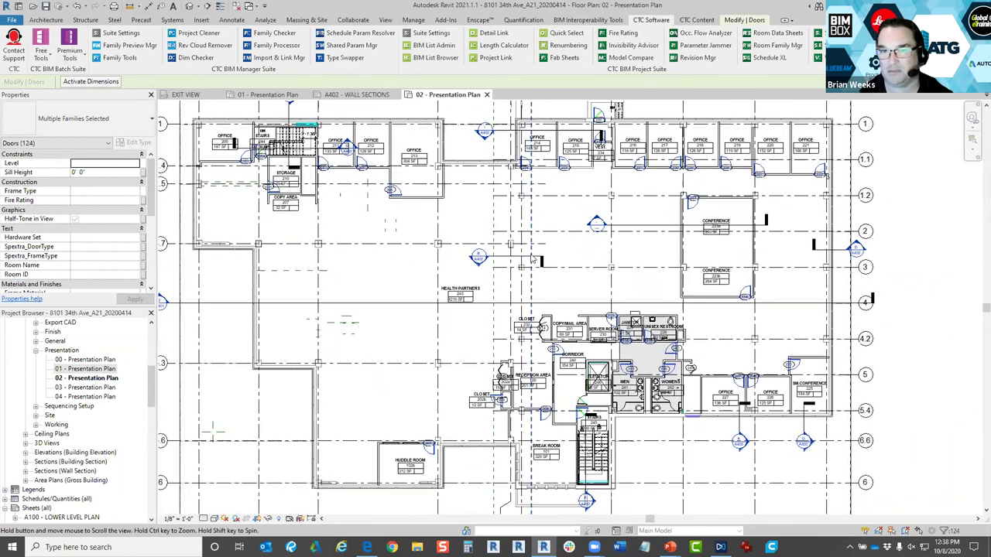
pyautogui.press('z')
pyautogui.press('f')
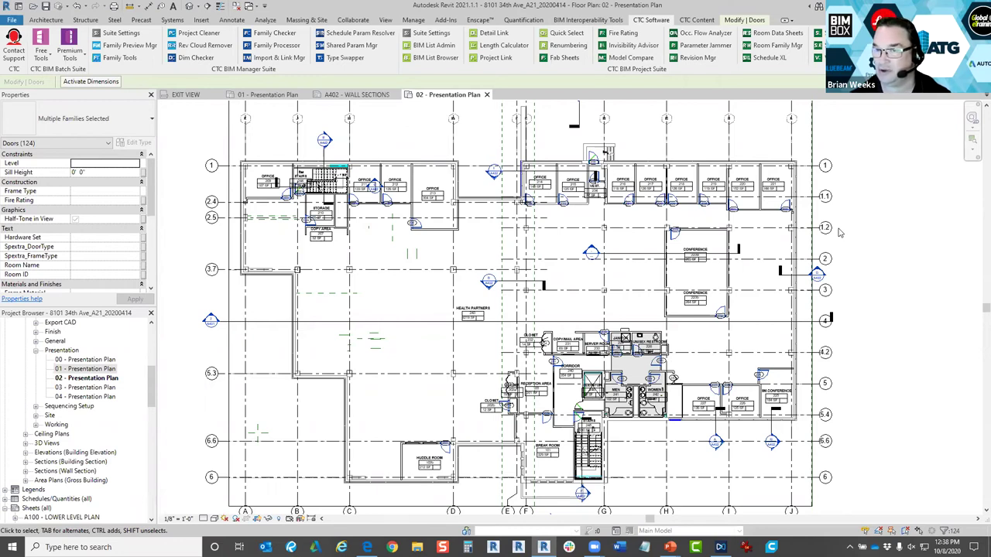
pyautogui.moveTo(867, 184); pyautogui.dragTo(864, 182, button='middle')
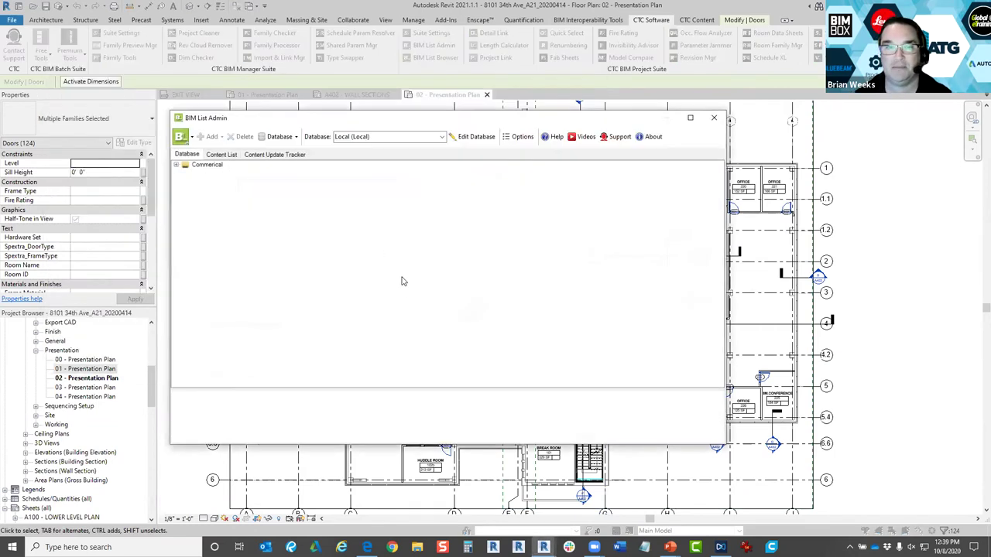
# Examine the Casework and Doors families of the Commerical group in BIM List Admin, including Double-Fixed Frame and Vanity Cabinet-Double Door & 4 Drawer.
pyautogui.click(177, 164)
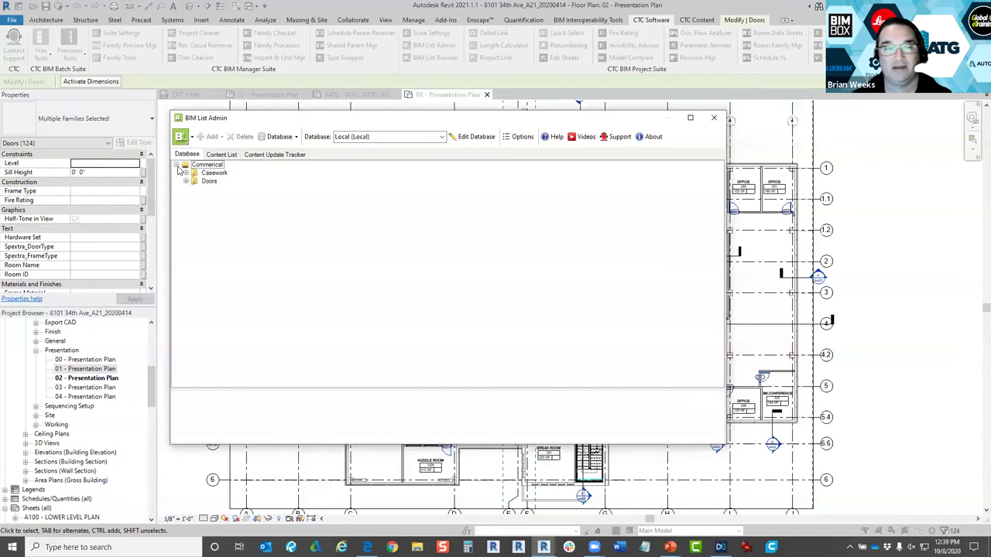
pyautogui.click(185, 173)
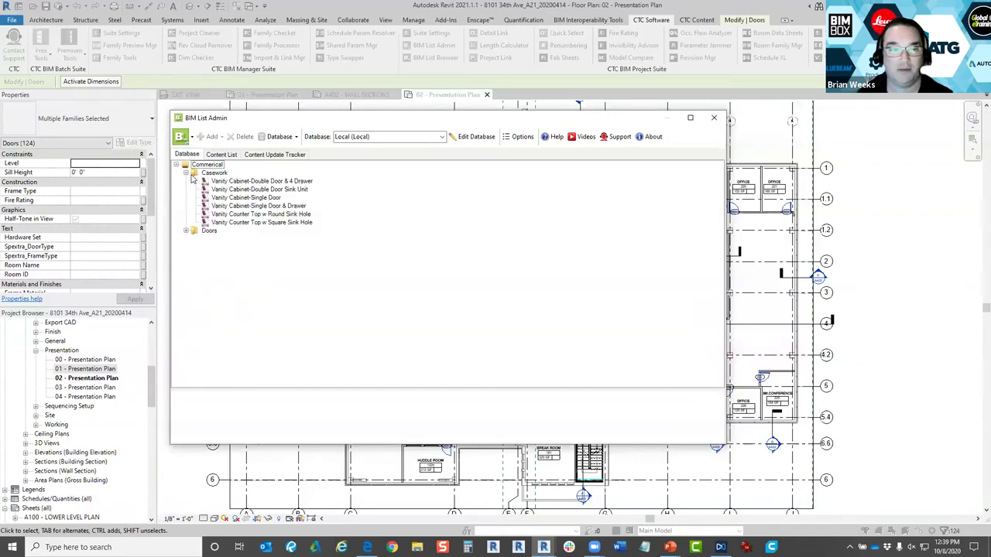
pyautogui.click(186, 231)
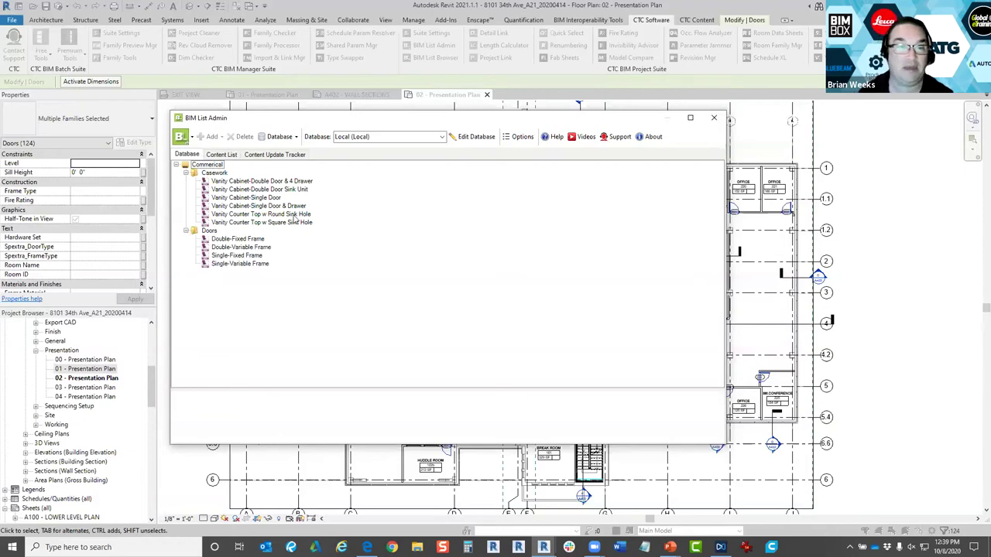
pyautogui.click(240, 239)
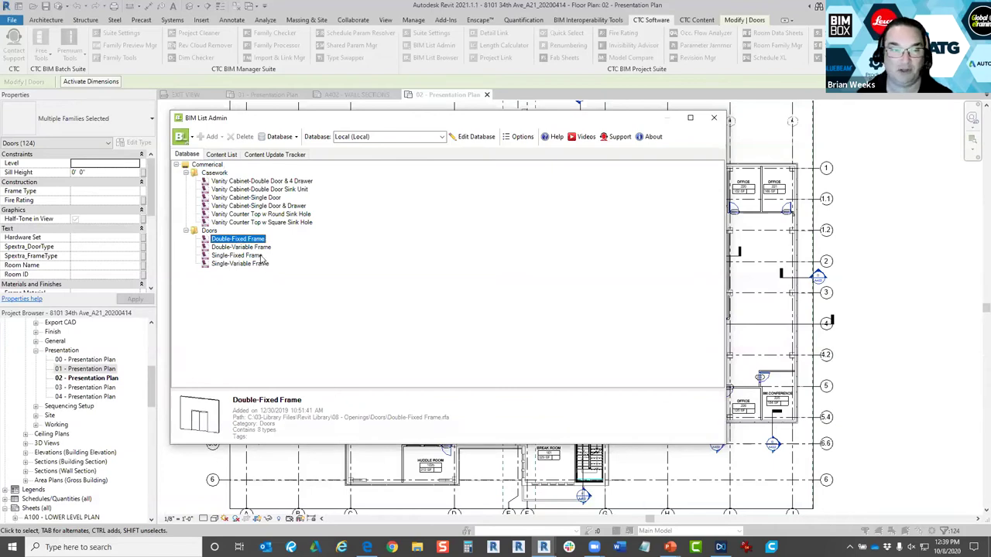
pyautogui.click(239, 182)
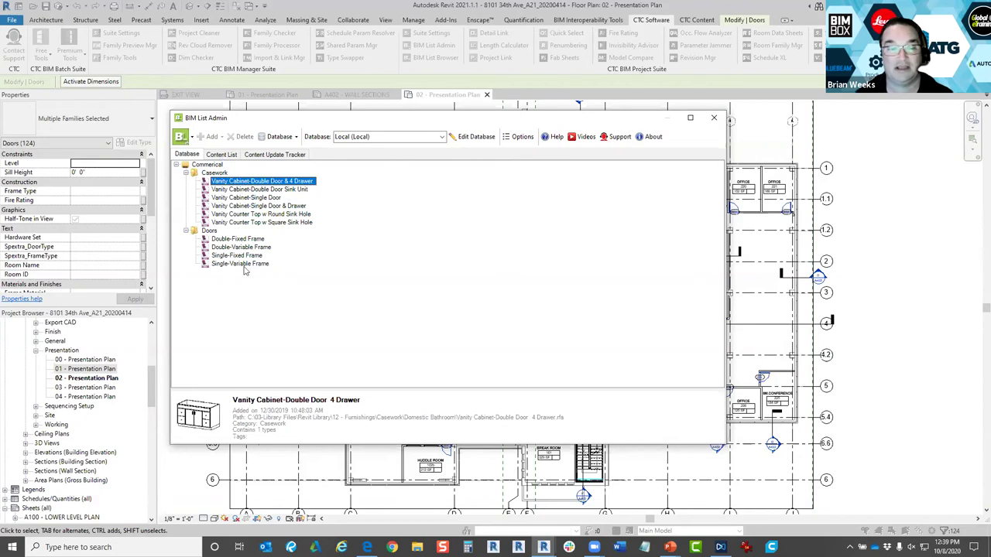
# Review the Content List and the Content Update Tracker, and close BIM List Admin.
pyautogui.click(222, 155)
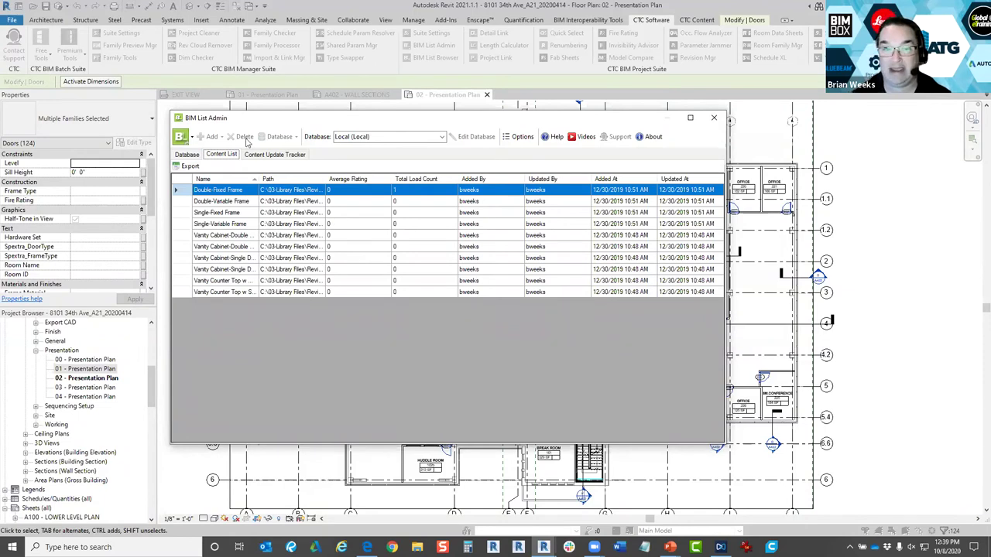
pyautogui.click(273, 155)
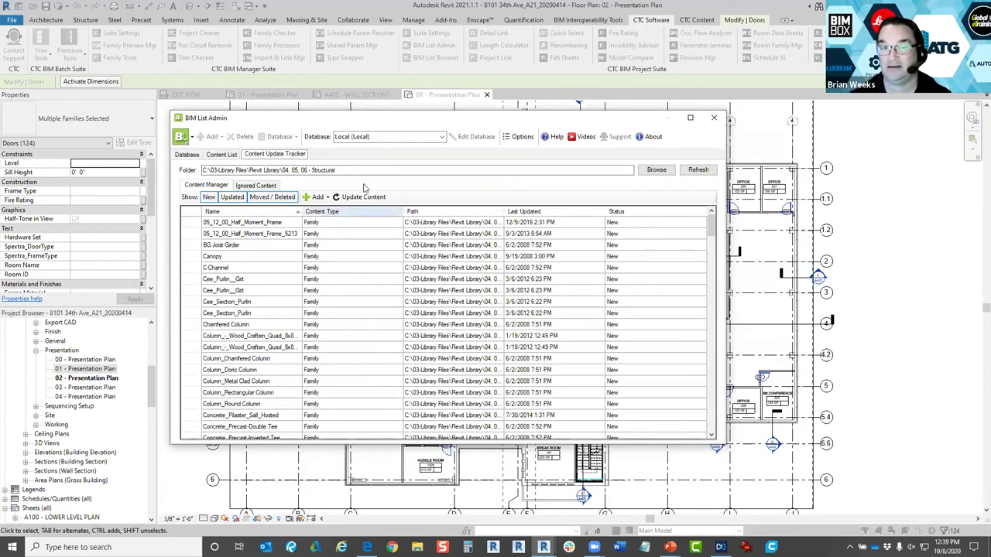
pyautogui.click(714, 118)
# Open the BIM List Browser for the Doors content, and briefly reopen and close BIM List Admin.
pyautogui.click(436, 57)
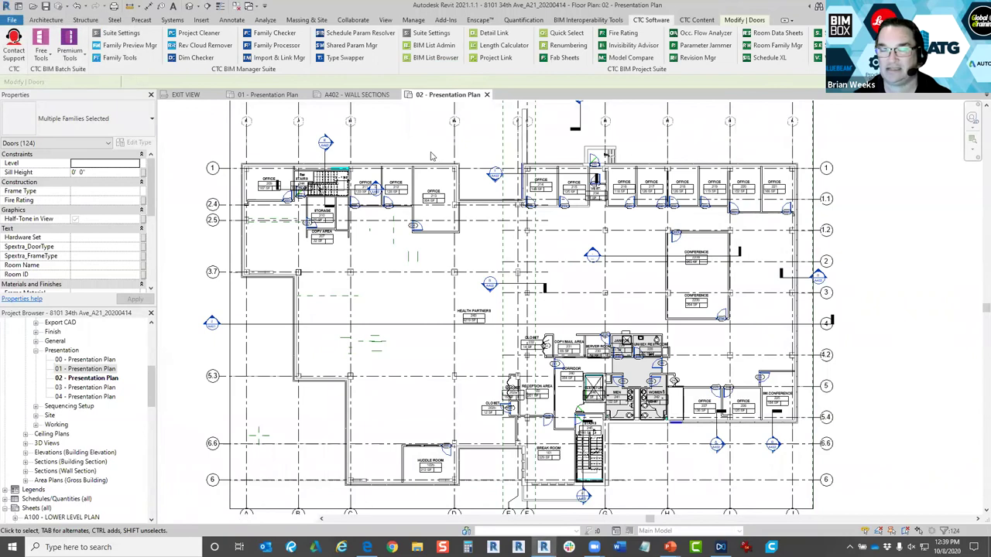
pyautogui.moveTo(379, 140); pyautogui.dragTo(465, 126)
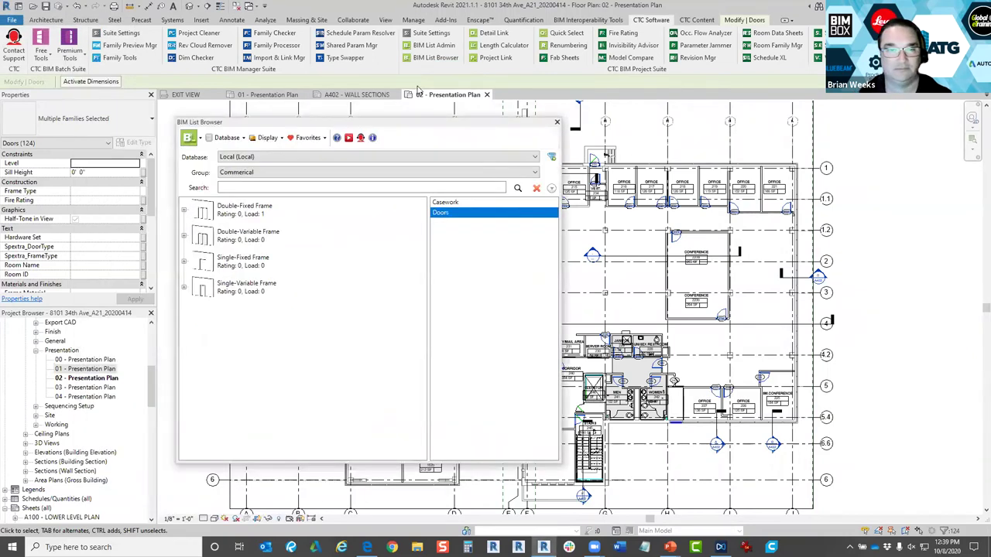
pyautogui.click(557, 125)
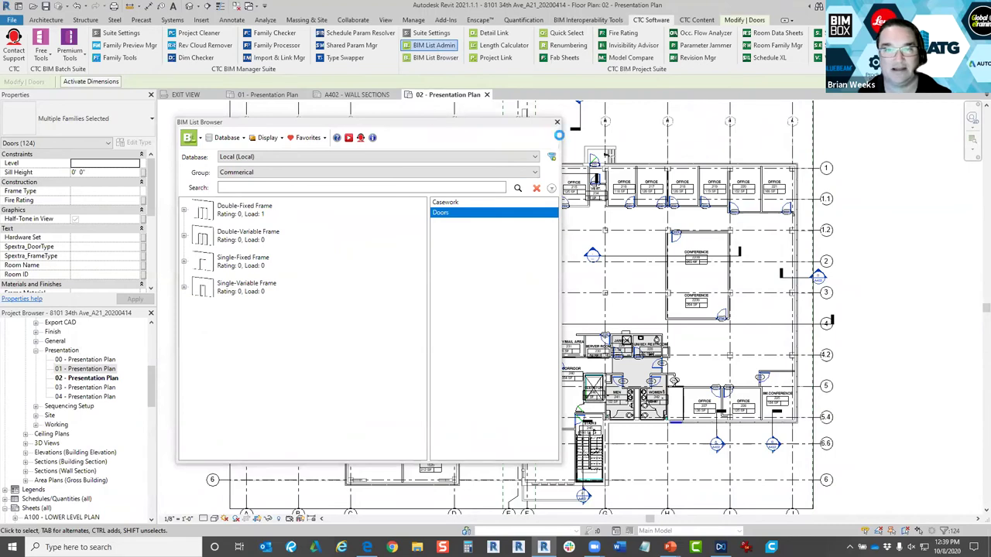
pyautogui.click(433, 45)
pyautogui.click(714, 118)
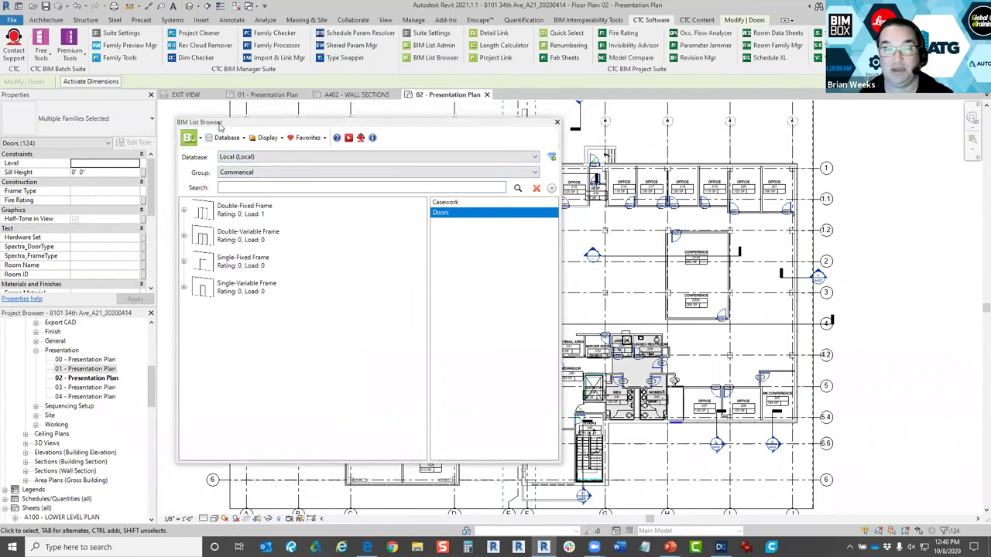
# Expand the Double-Fixed Frame family into its types and check the group choices, keeping Commerical.
pyautogui.moveTo(203, 216)
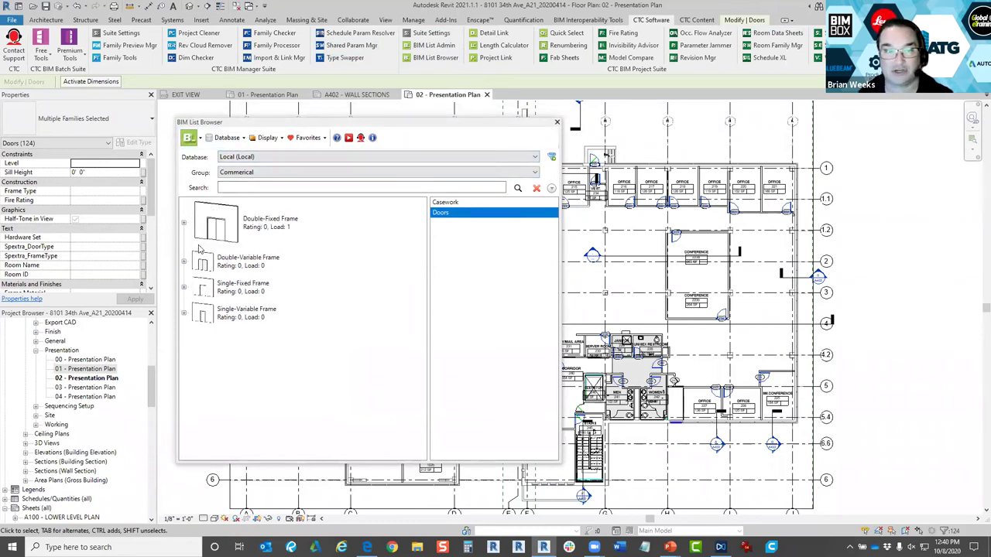
pyautogui.click(185, 225)
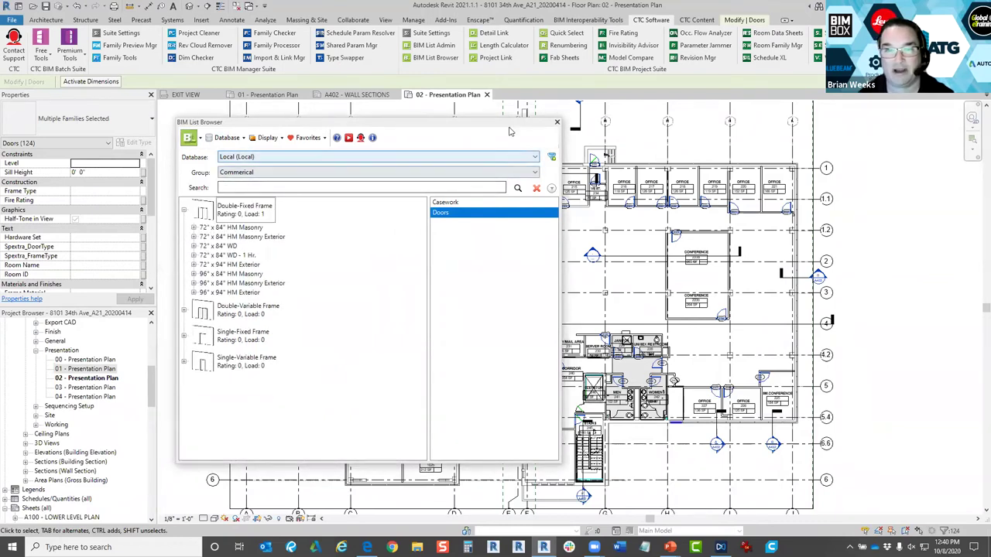
pyautogui.click(282, 172)
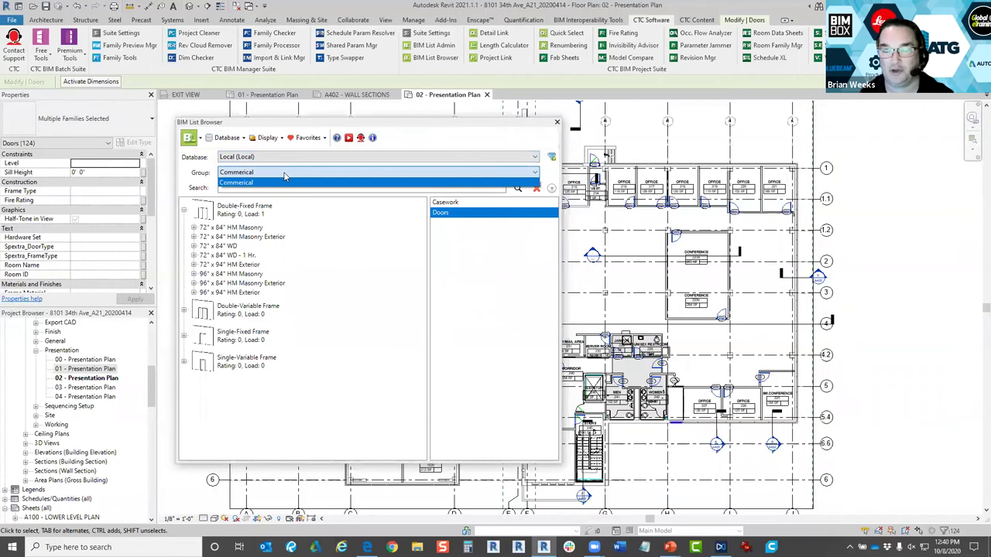
pyautogui.click(399, 182)
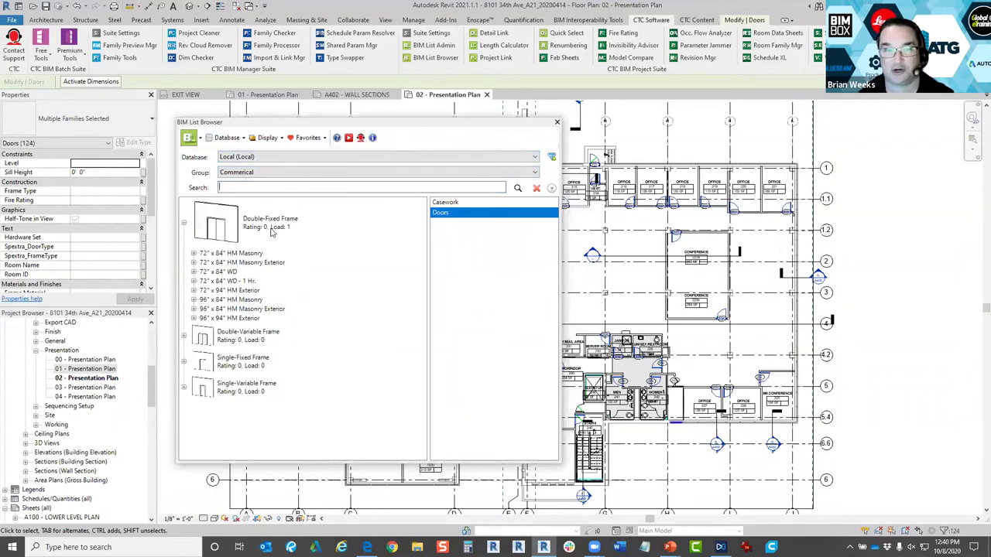
# Select the 72" x 84" HM Masonry Exterior type and briefly expand and collapse its details.
pyautogui.click(221, 238)
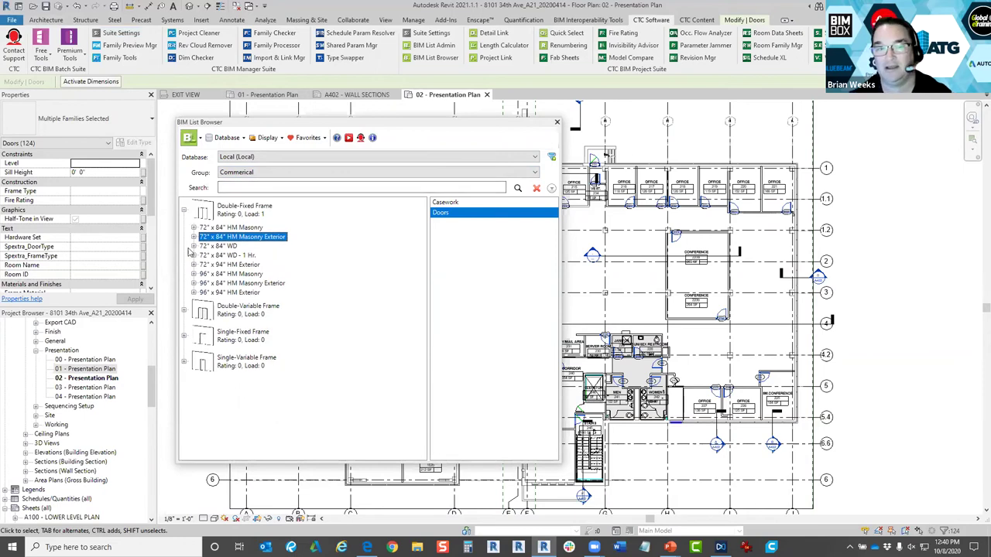
pyautogui.click(194, 237)
pyautogui.click(194, 237)
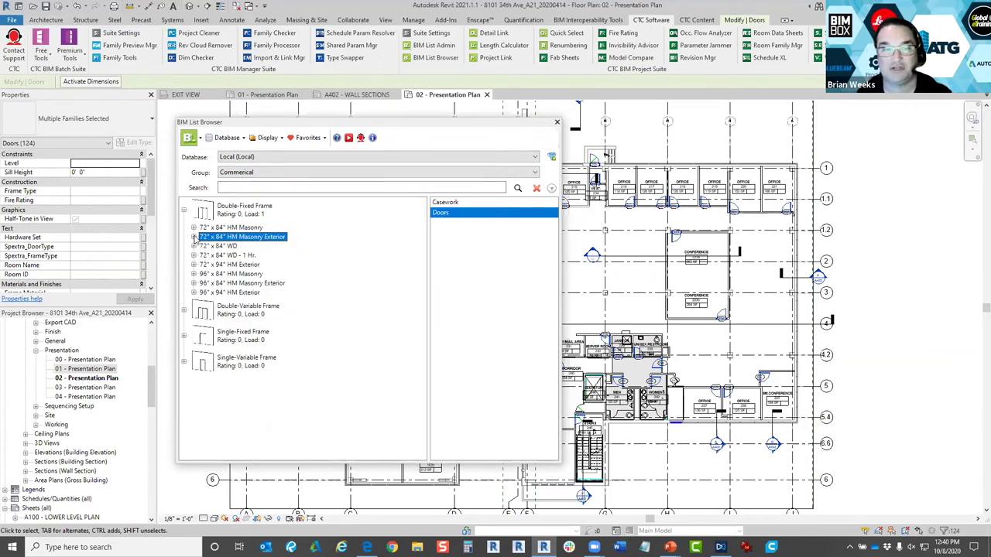
# Check the load option on several 72" and 96" Double-Fixed Frame types, and close the BIM List Browser.
pyautogui.click(221, 264)
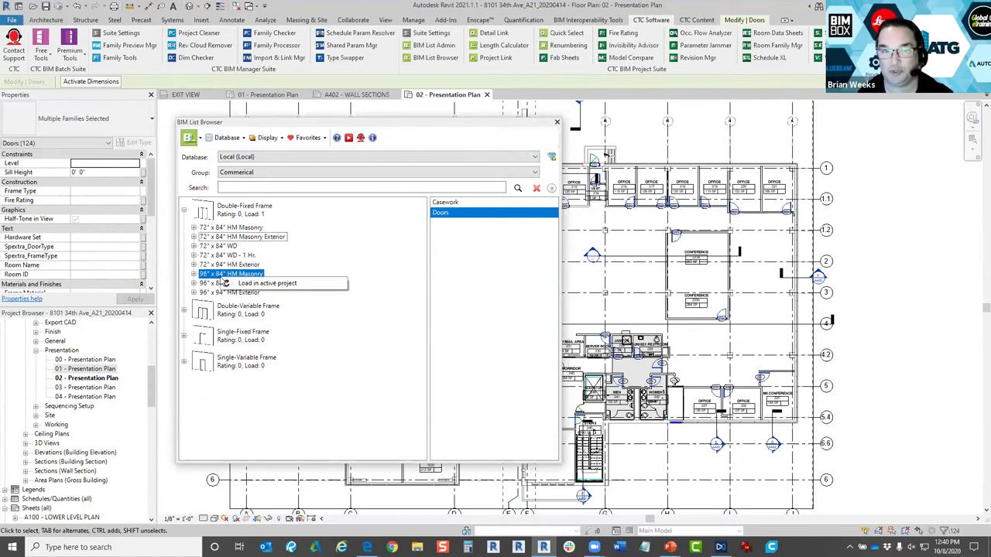
pyautogui.click(242, 213)
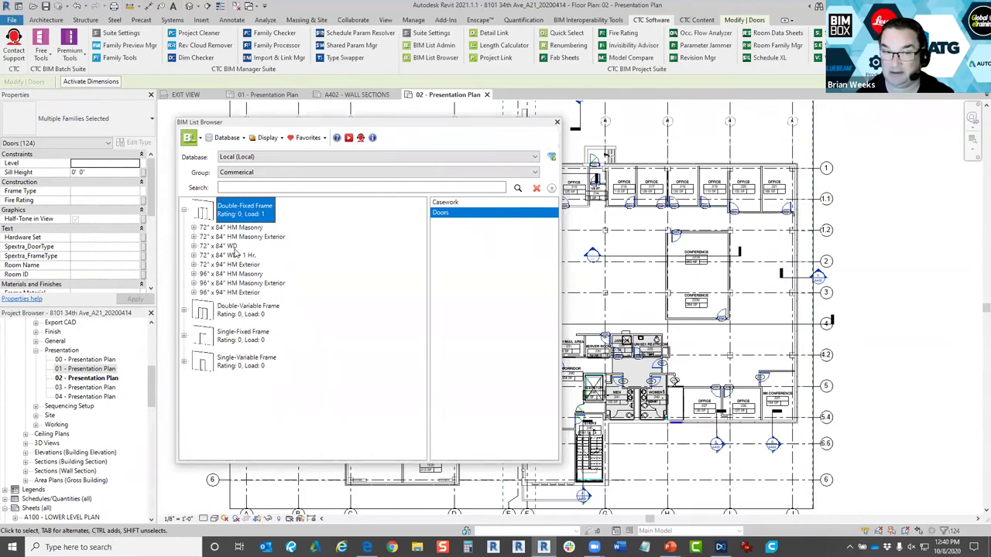
pyautogui.rightClick(218, 229)
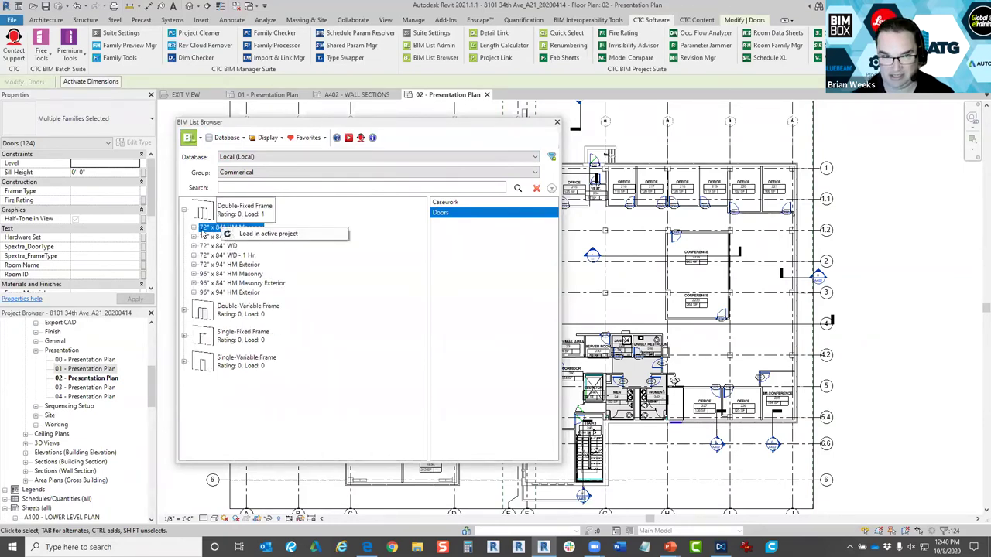
pyautogui.rightClick(209, 238)
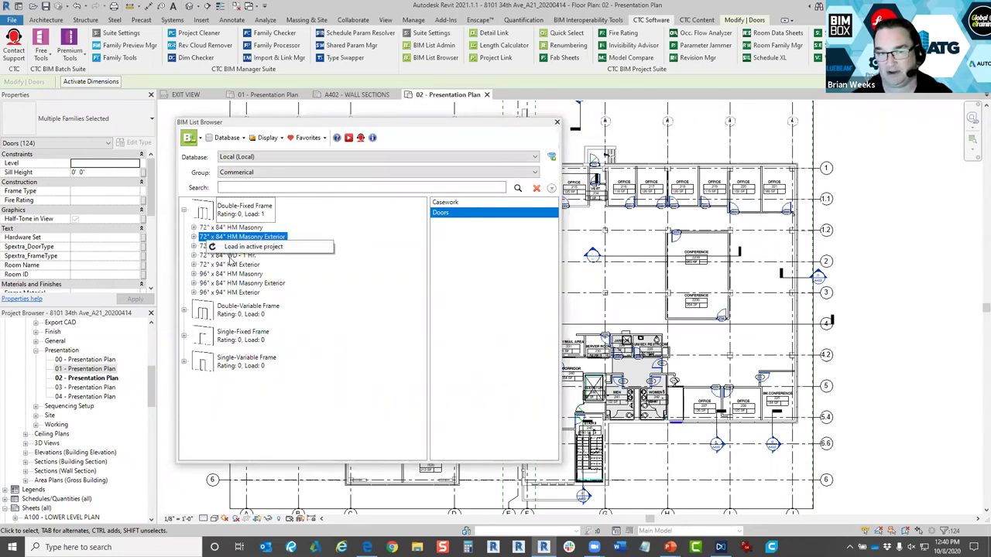
pyautogui.click(460, 140)
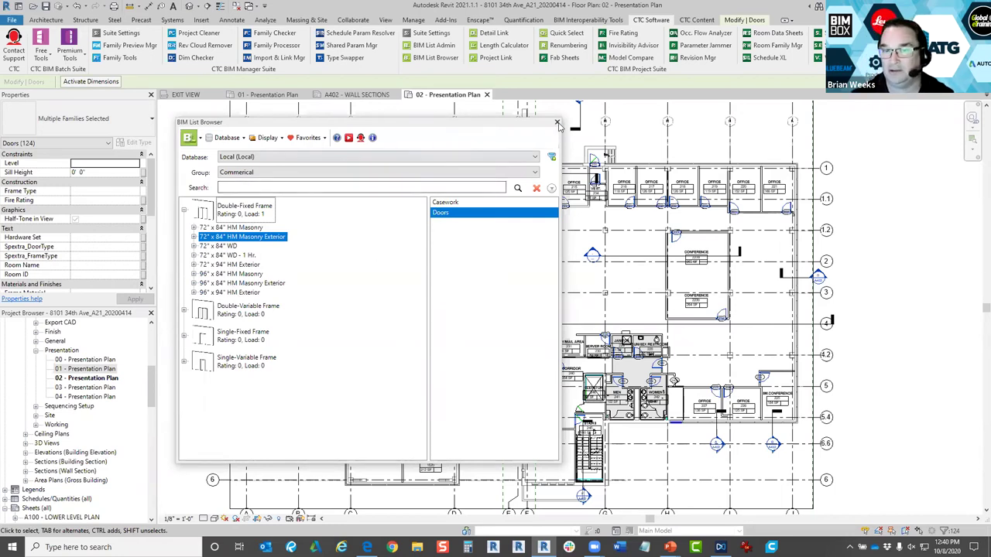
pyautogui.click(557, 123)
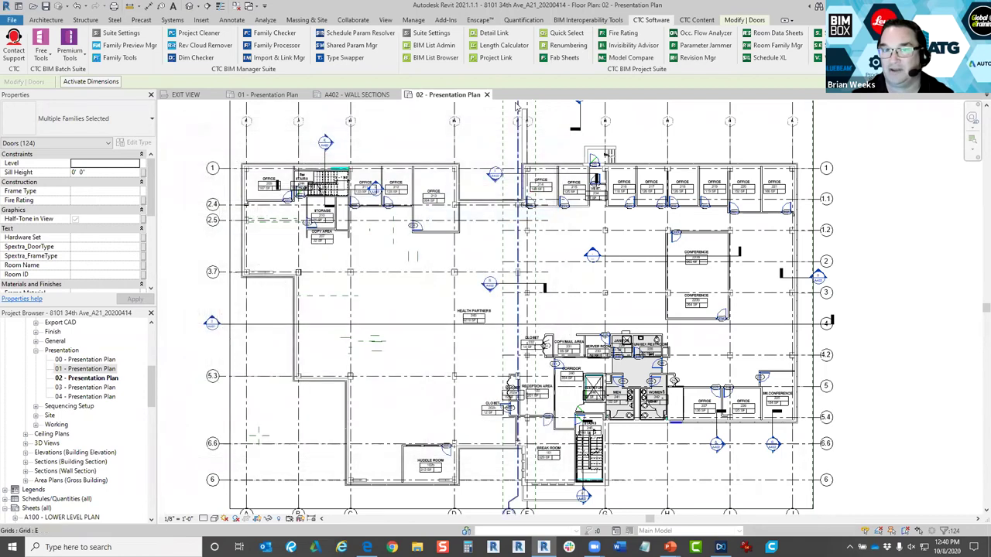
# Switch to HIVE CMS, show its Libraries page and maximize the window.
pyautogui.click(435, 59)
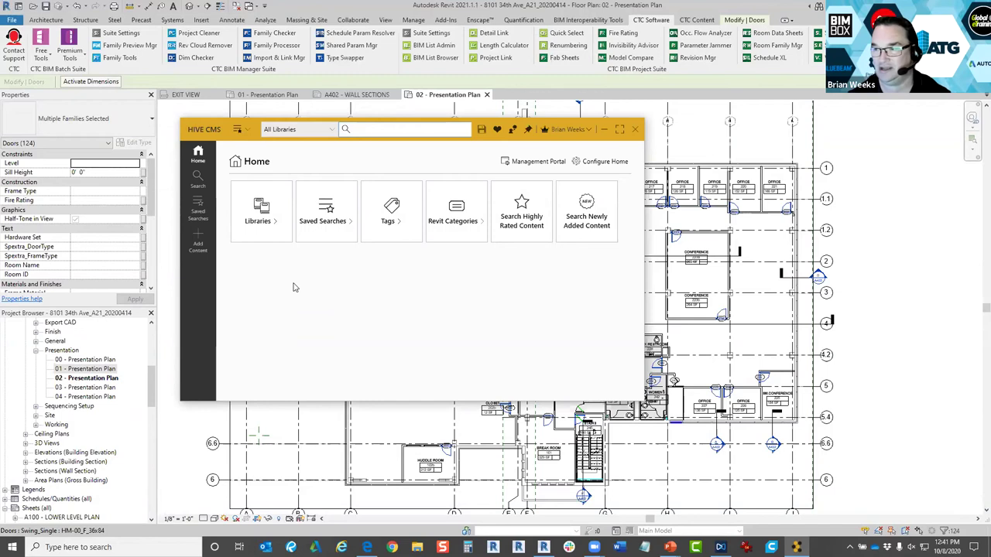
pyautogui.click(276, 236)
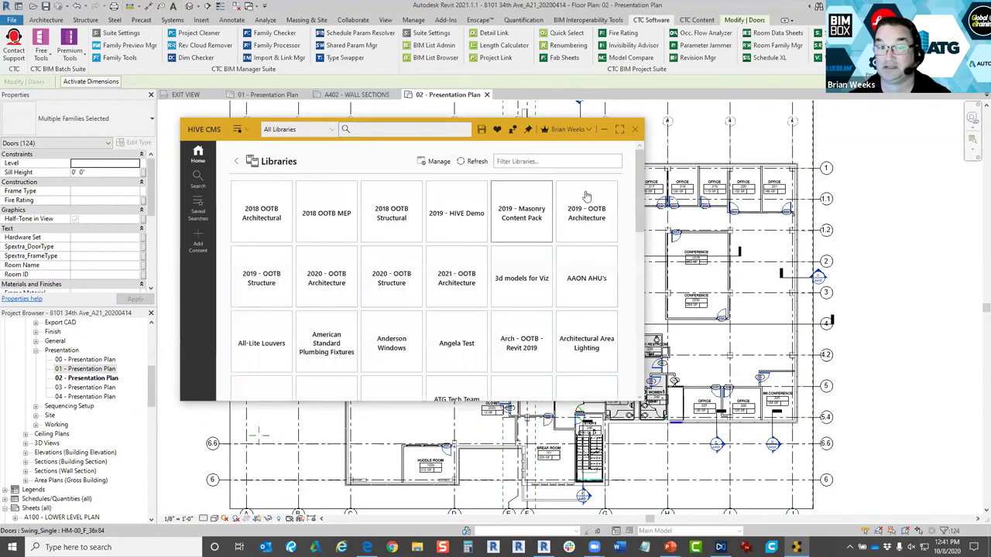
pyautogui.click(620, 130)
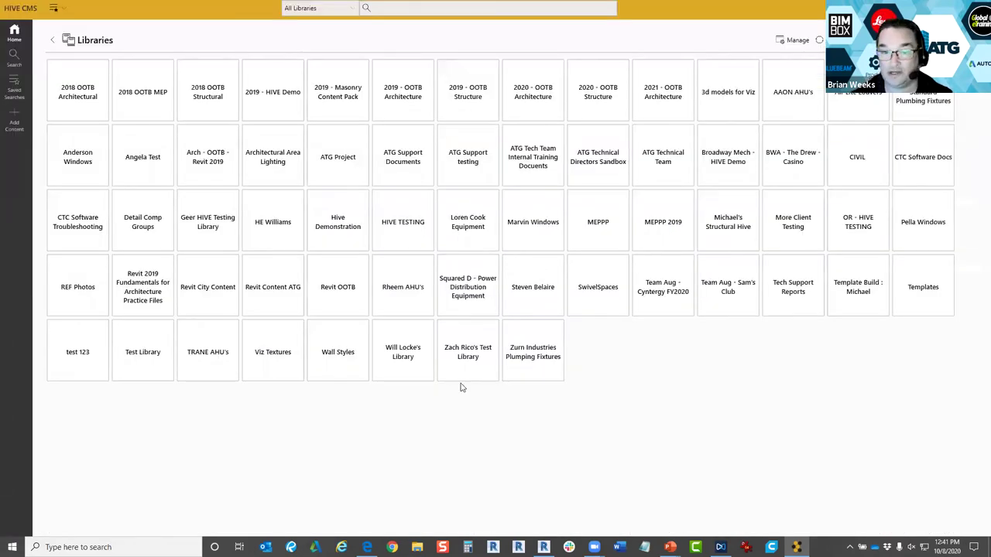
# Browse the SwivelSpaces library, return to the library list and open the Team Aug - Sam's Club library.
pyautogui.click(603, 290)
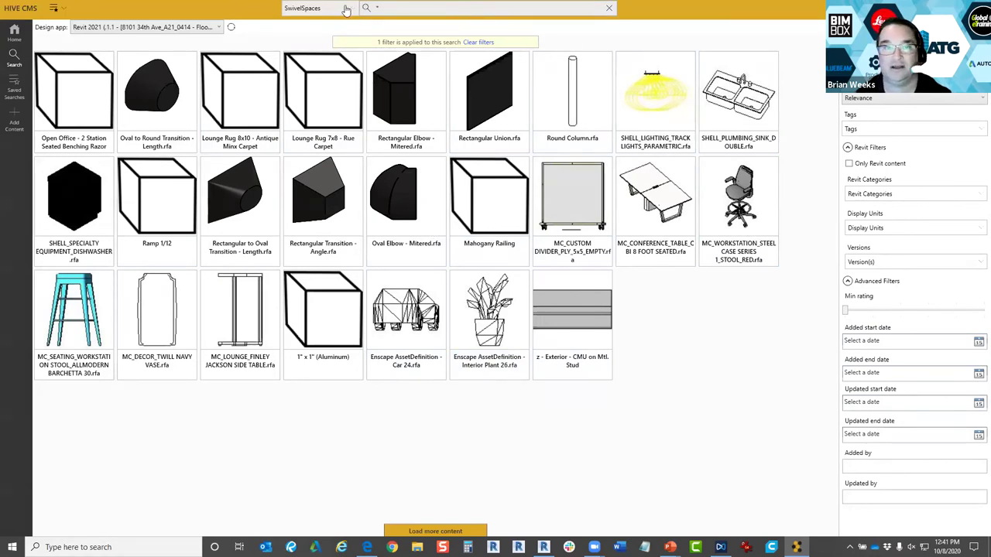
pyautogui.click(13, 33)
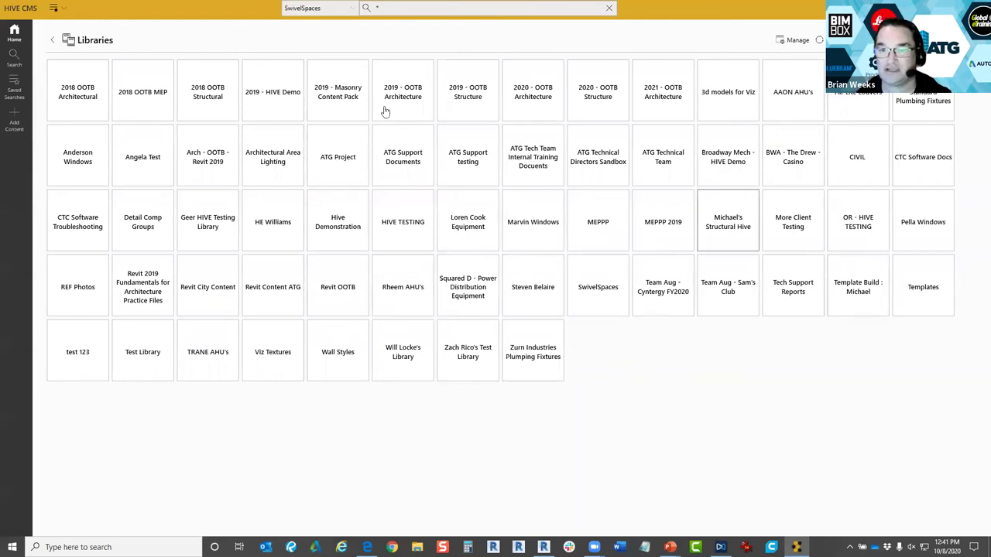
pyautogui.click(735, 302)
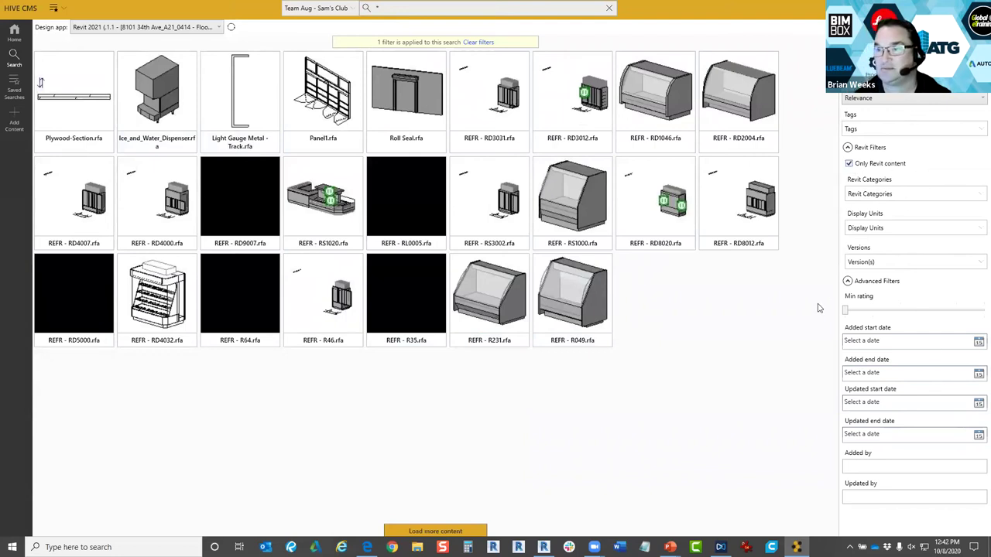
# Turn off the Only Revit content filter and widen the details area for REFR - R049.rfa.
pyautogui.click(850, 164)
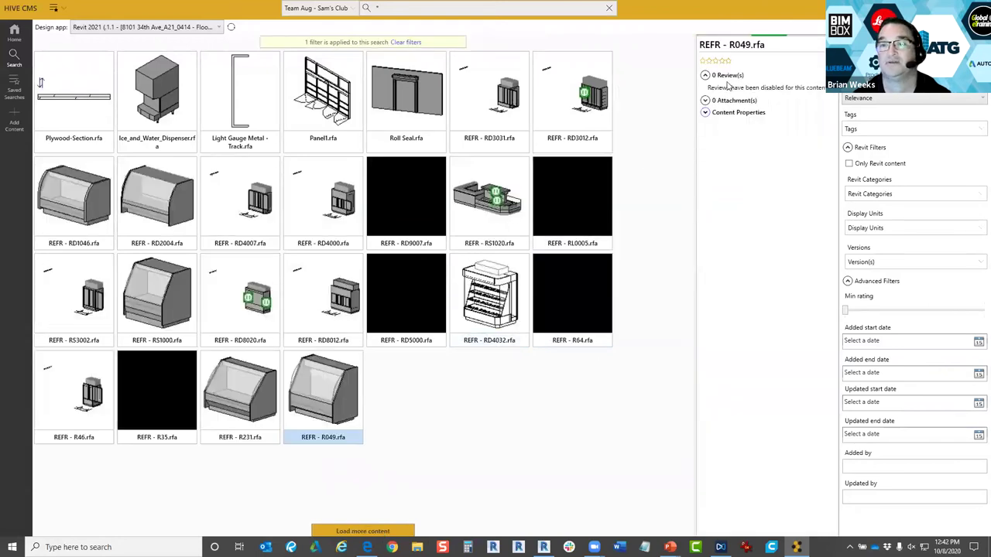
pyautogui.moveTo(689, 211); pyautogui.dragTo(571, 215)
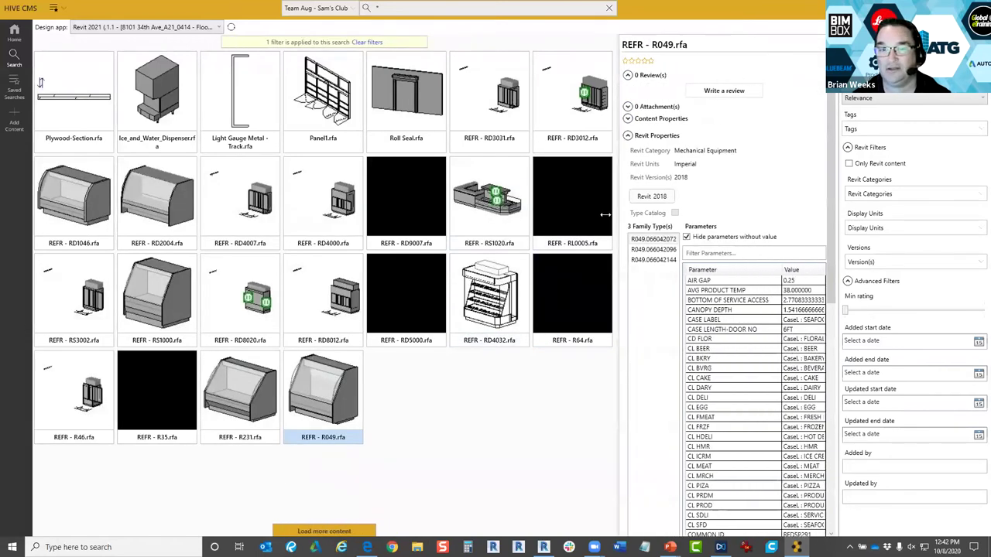
# Show the details of Ice_and_Water_Dispenser.rfa and expand its content properties and attachments.
pyautogui.click(156, 140)
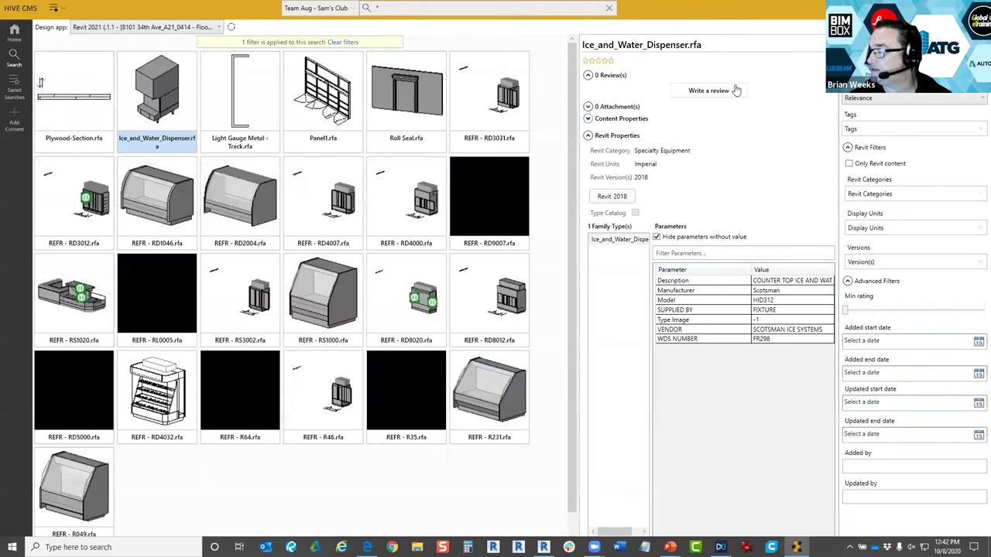
pyautogui.click(588, 119)
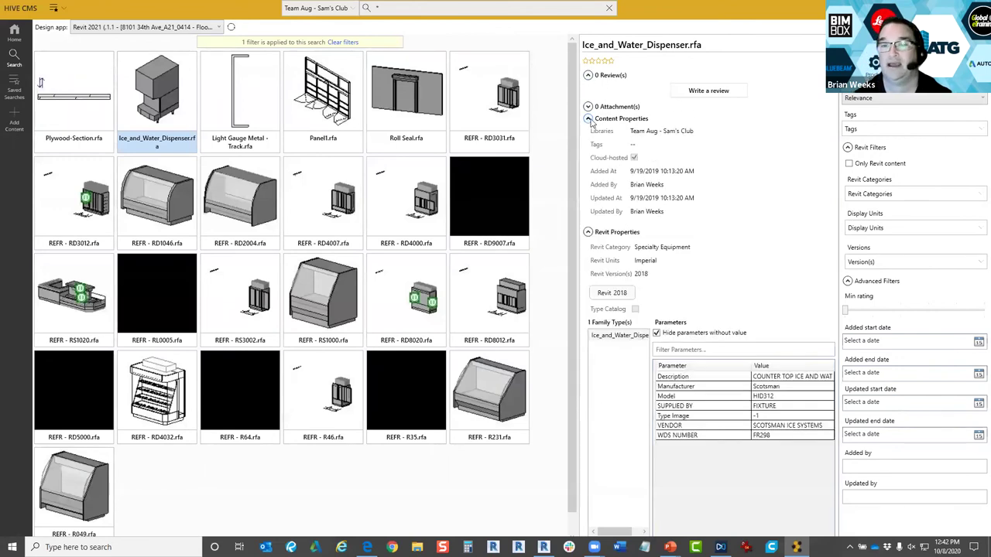
pyautogui.click(588, 107)
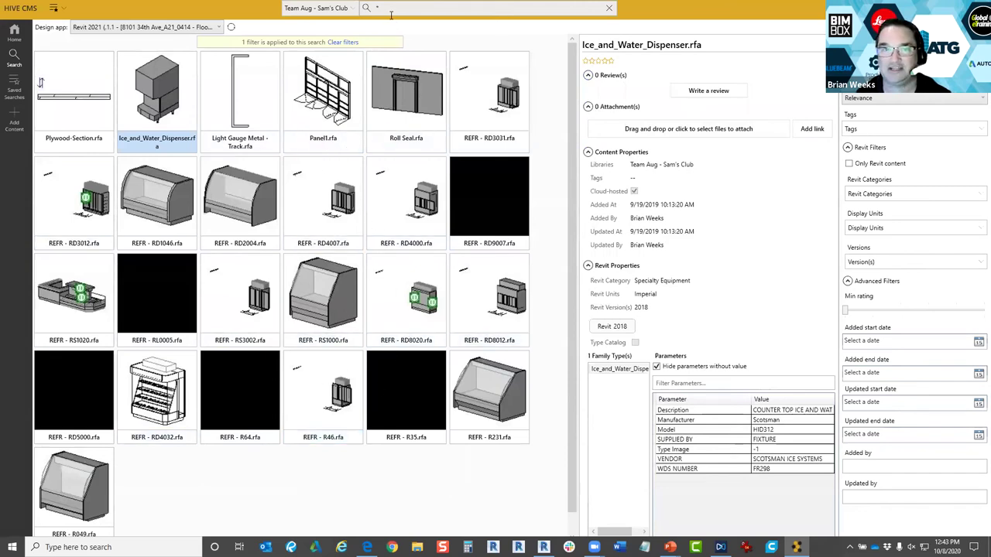
# Review the available library choices for the search, keeping Team Aug - Sam's Club.
pyautogui.click(353, 11)
pyautogui.click(399, 24)
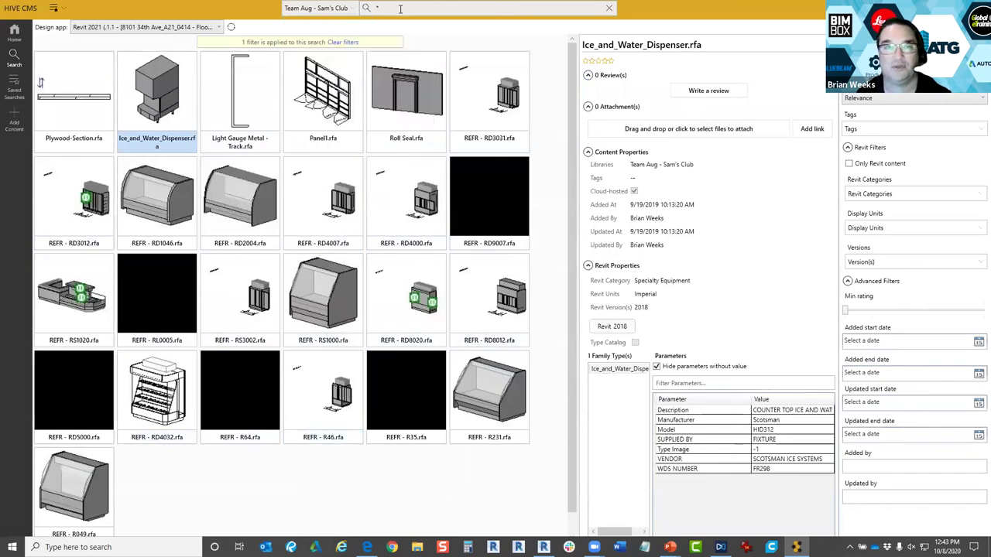
pyautogui.click(354, 10)
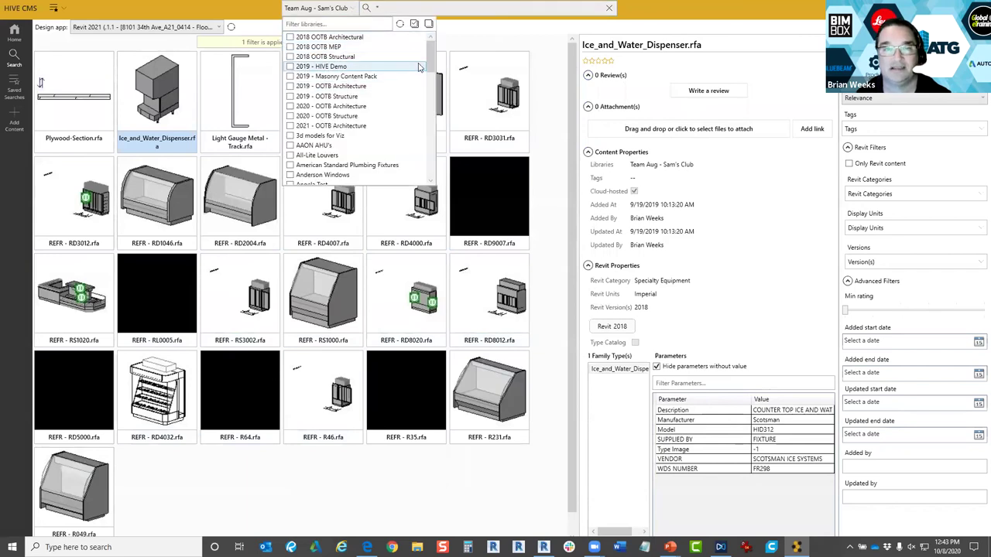
pyautogui.press('Escape')
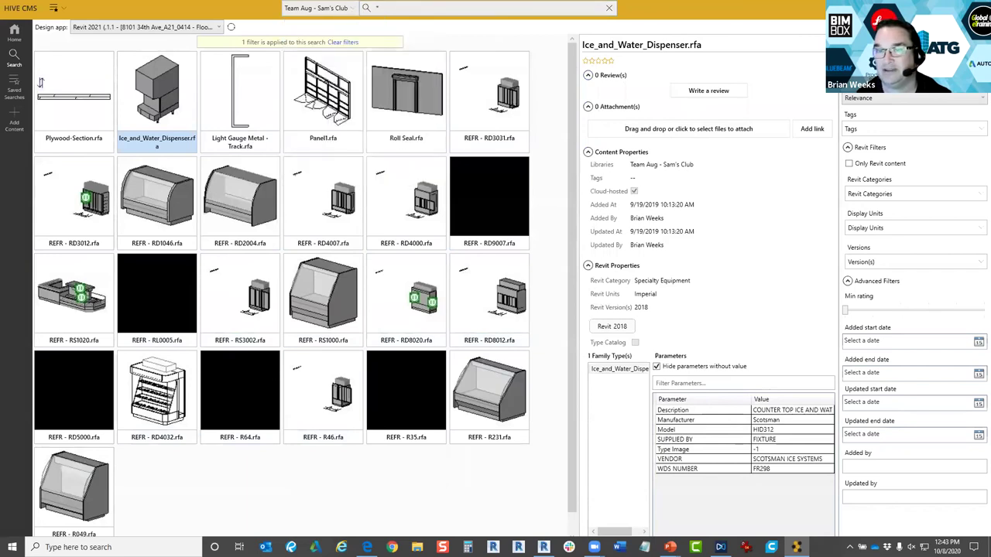
pyautogui.press('super+Down')
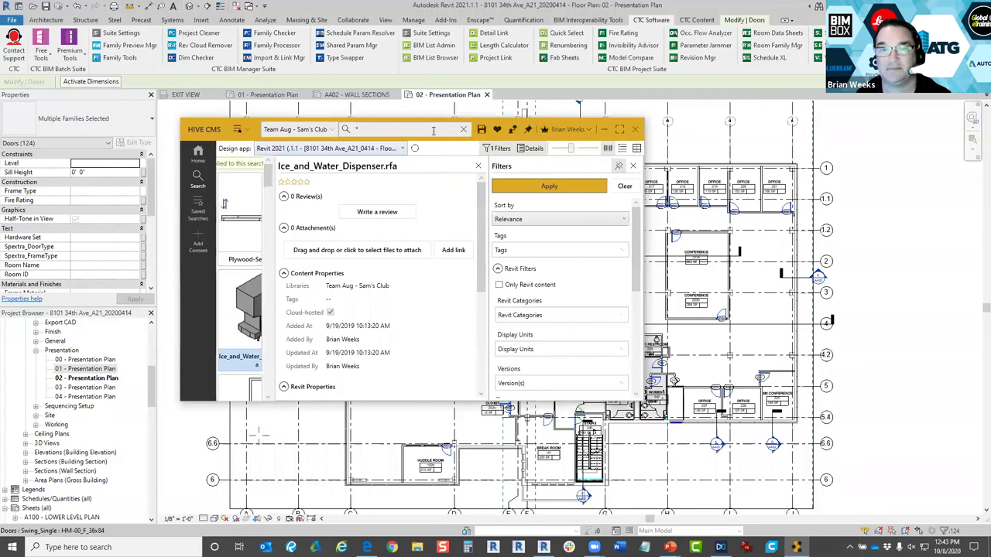
pyautogui.moveTo(193, 131); pyautogui.dragTo(159, 136)
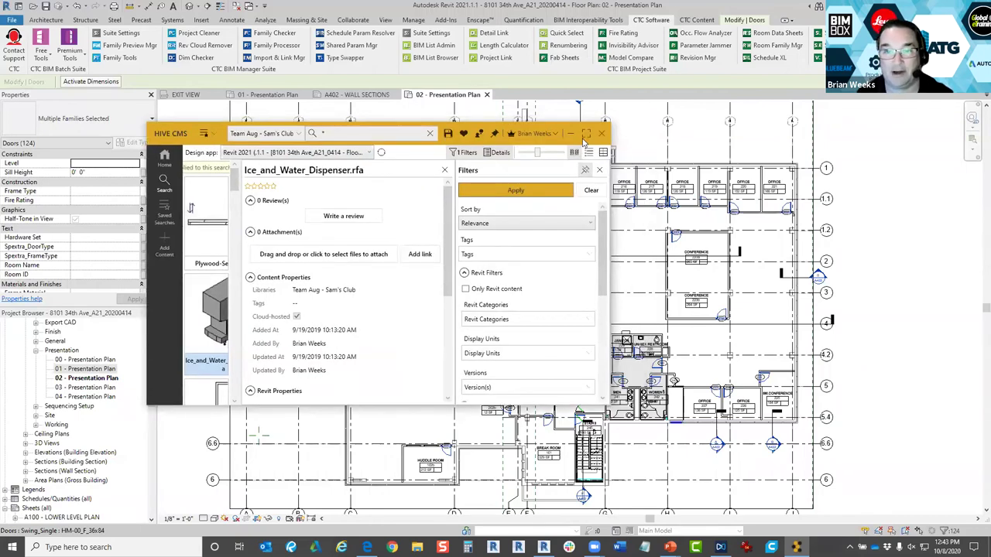
pyautogui.doubleClick(160, 135)
# Load Ice_and_Water_Dispenser.rfa into the active project, and cancel and remove its trial placement on the 02 - Presentation Plan.
pyautogui.rightClick(158, 87)
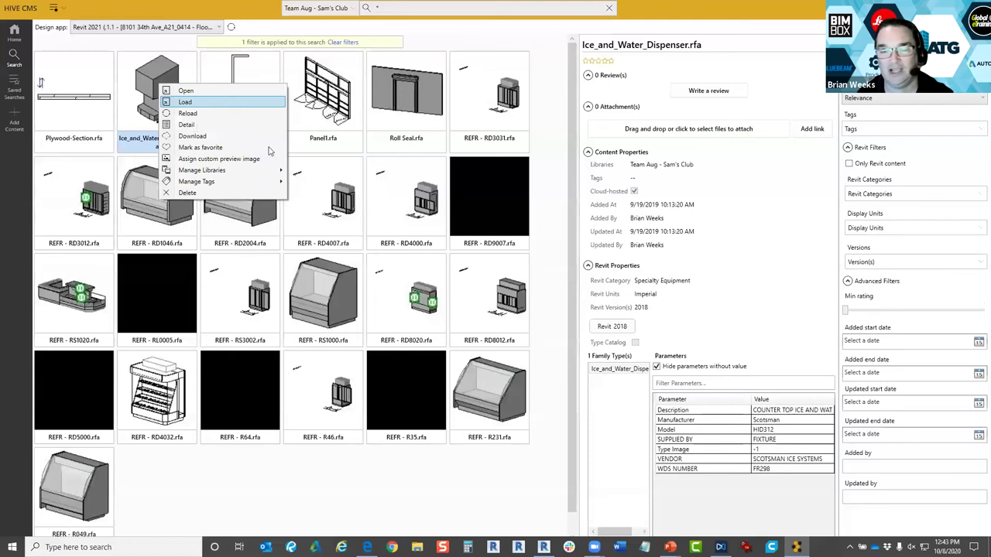
pyautogui.click(411, 299)
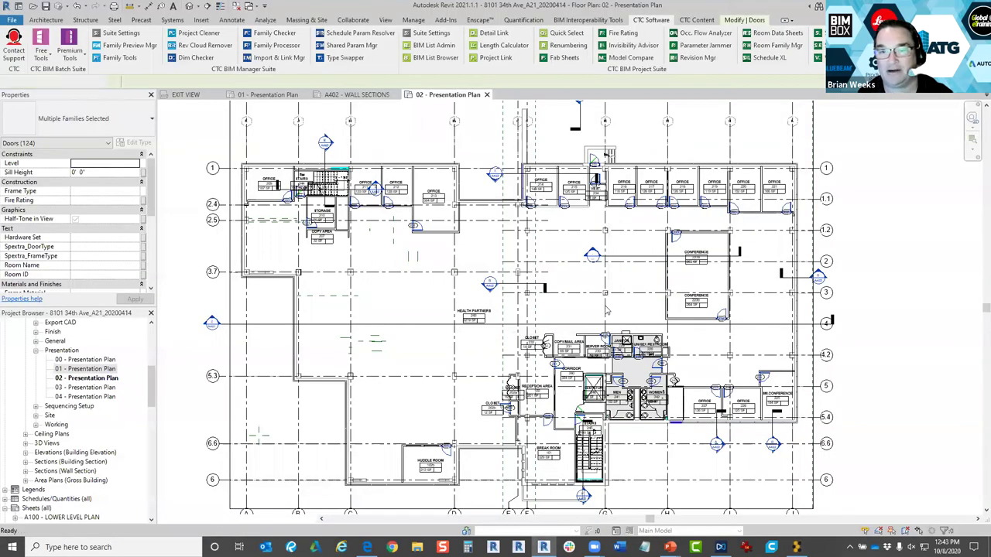
pyautogui.scroll(5, 574, 302)
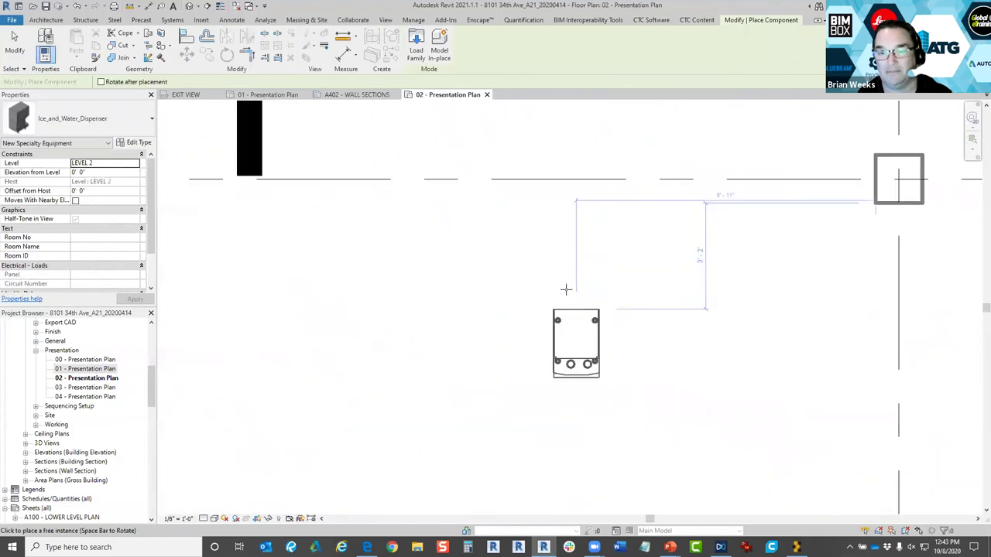
pyautogui.press('Escape')
pyautogui.press('Escape')
pyautogui.click(581, 358)
pyautogui.press('Delete')
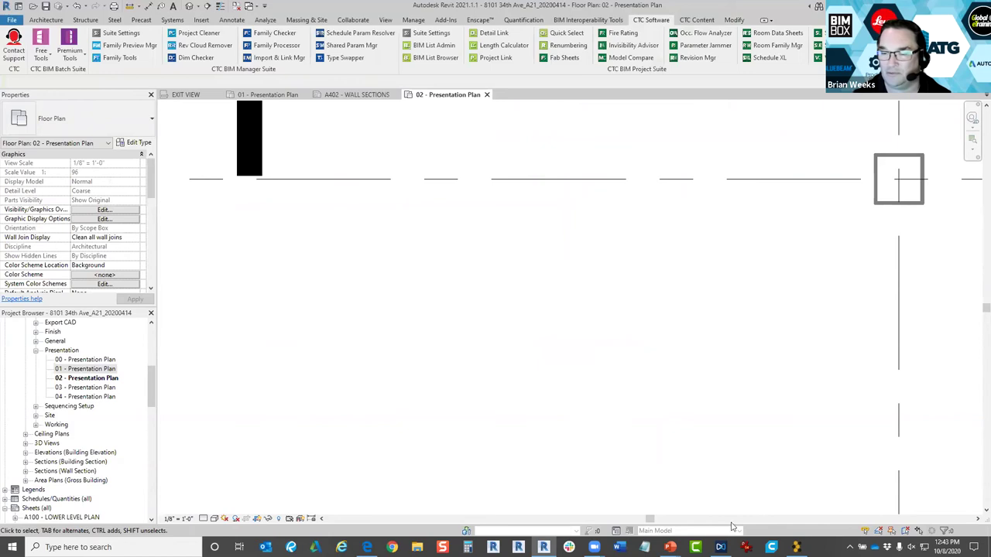
# Switch back to HIVE CMS and set the search scope to All Libraries.
pyautogui.click(796, 546)
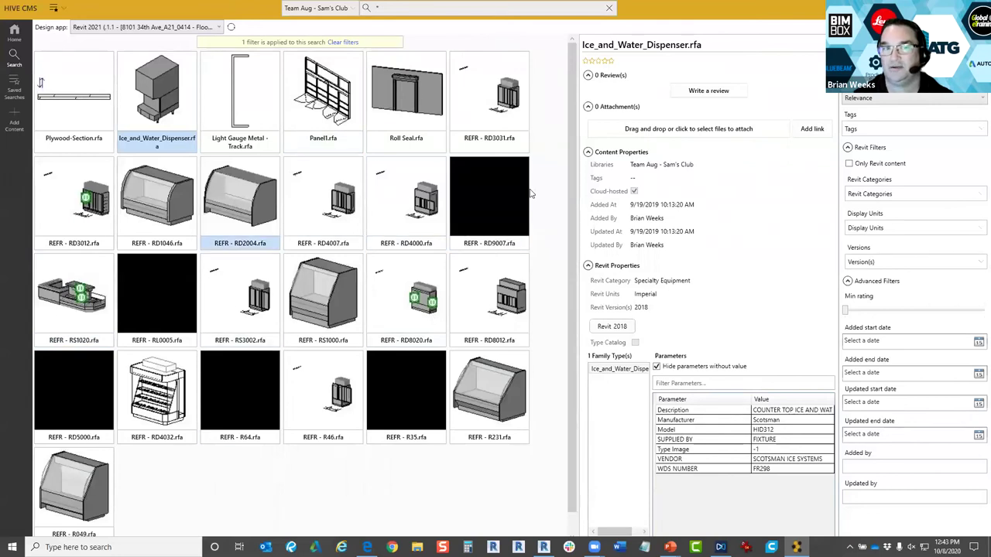
pyautogui.click(354, 10)
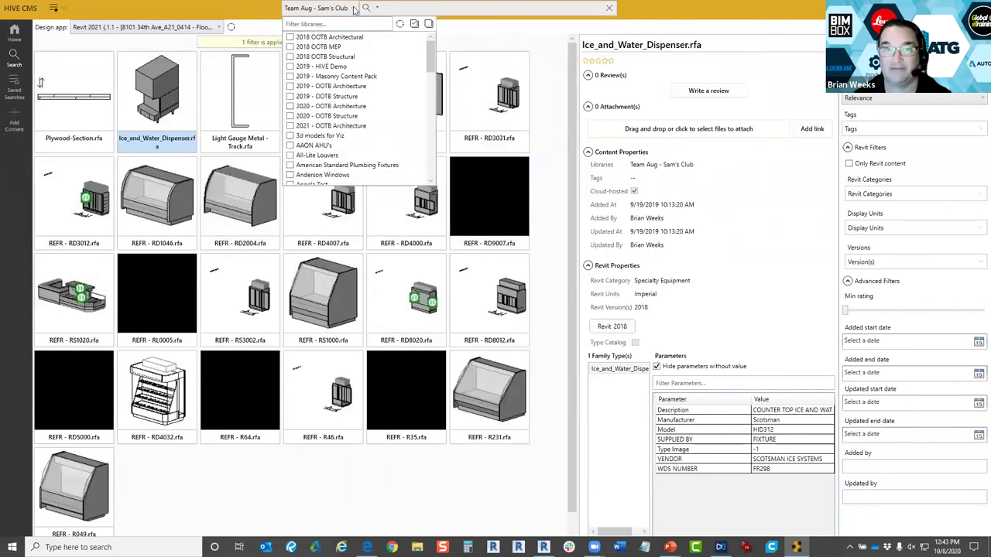
pyautogui.scroll(-10, 364, 93)
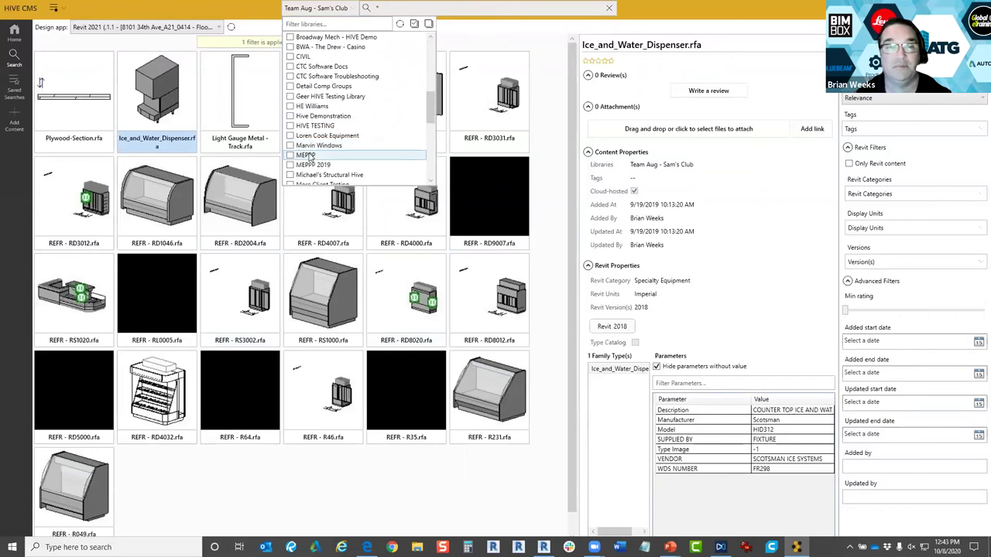
pyautogui.click(291, 167)
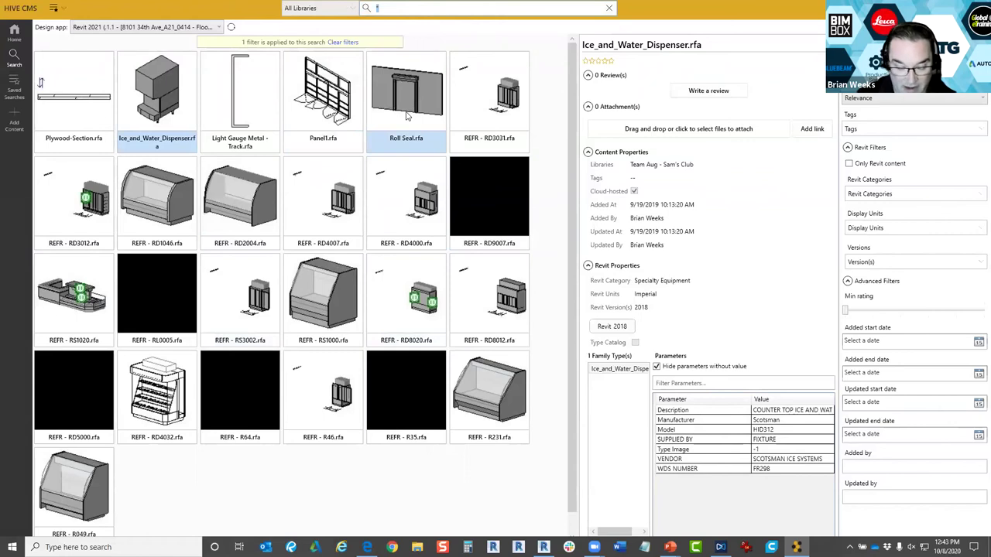
# Search all libraries for *.DWG and look over the drawings found.
pyautogui.write('8.D')
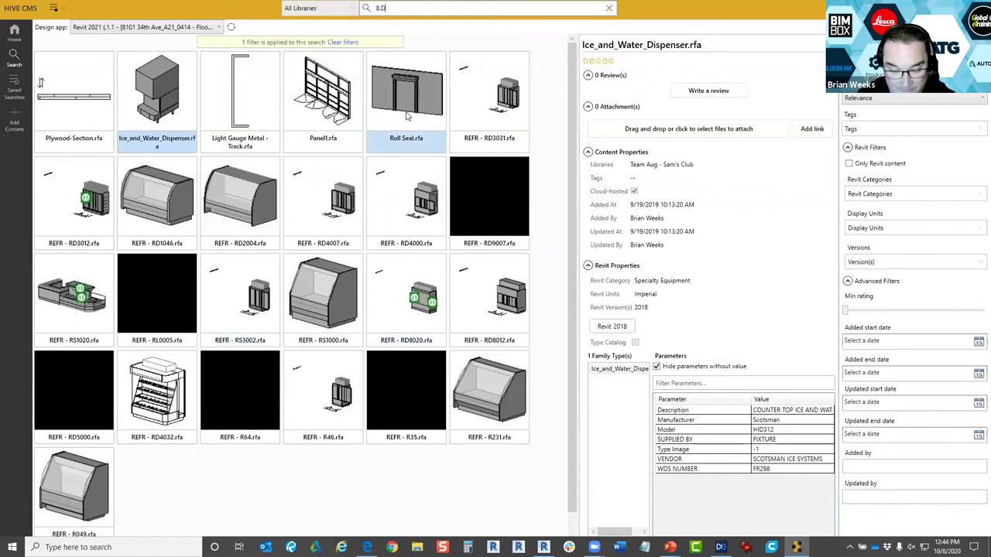
pyautogui.press('BackSpace')
pyautogui.press('BackSpace')
pyautogui.press('BackSpace')
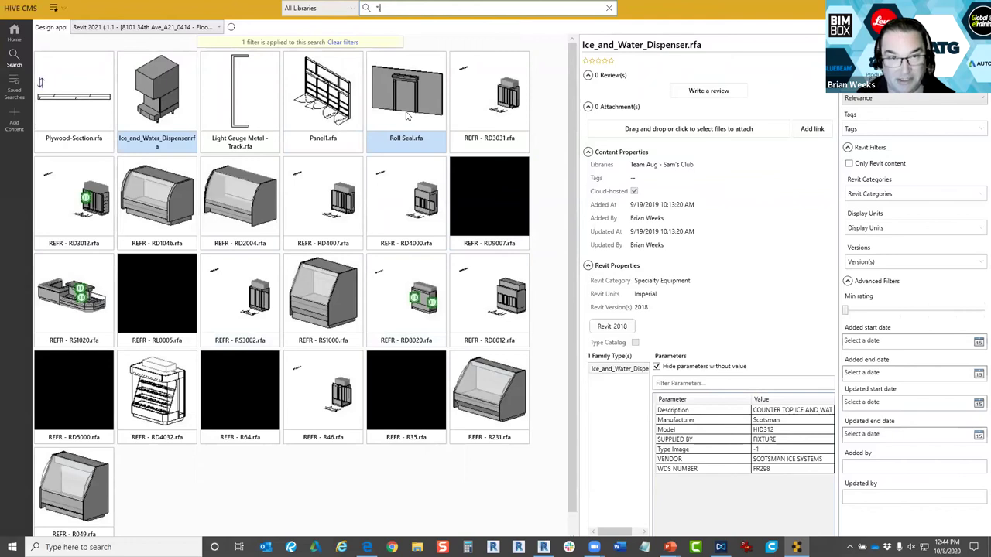
pyautogui.press('Return')
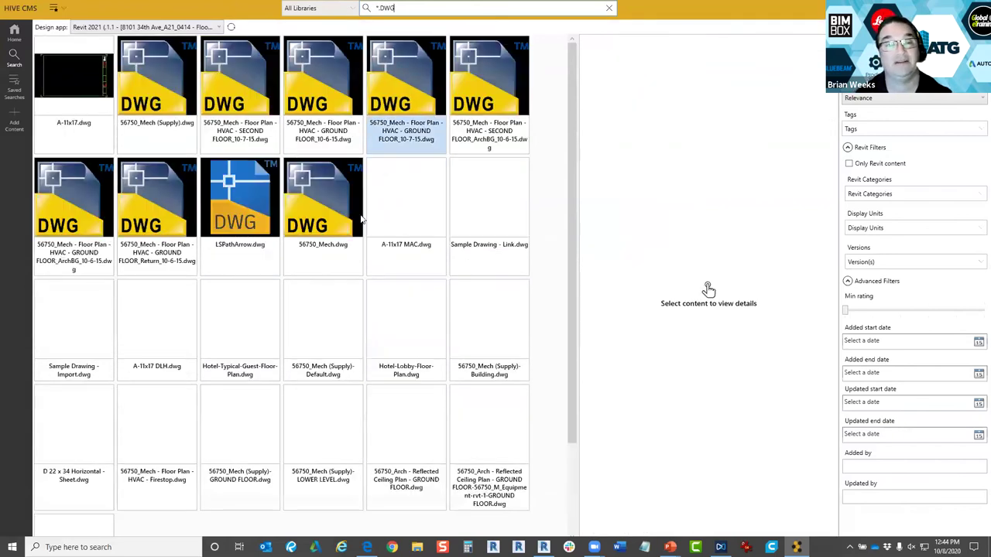
pyautogui.scroll(-1, 442, 419)
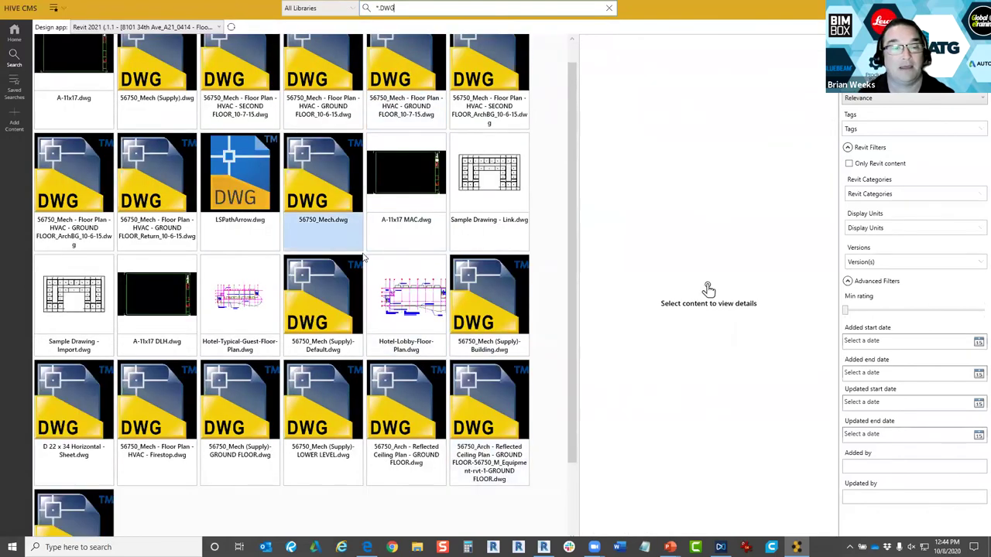
pyautogui.scroll(1, 441, 418)
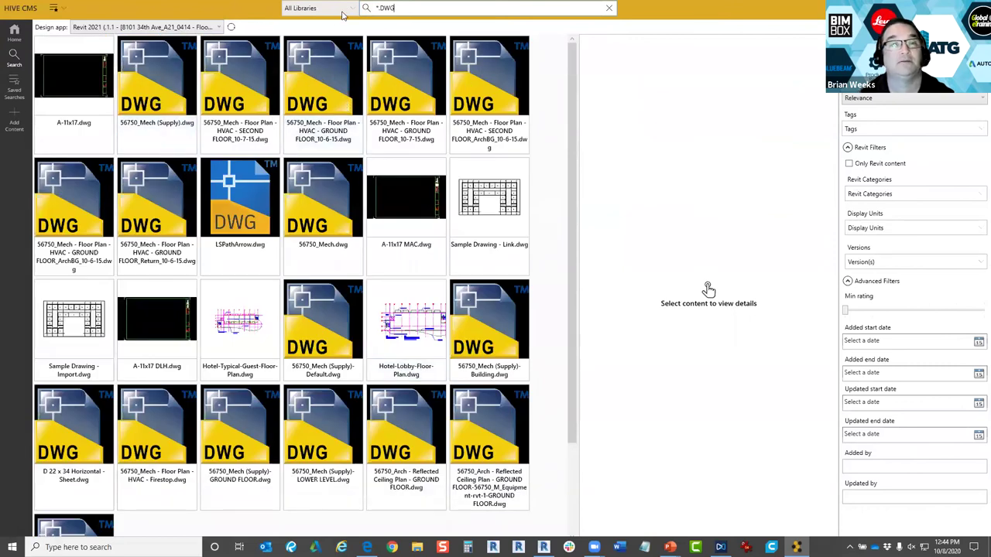
# Rerun the *.DWG search across all libraries and inspect the details and available actions for 56750_Mech (Supply).dwg.
pyautogui.press('Return')
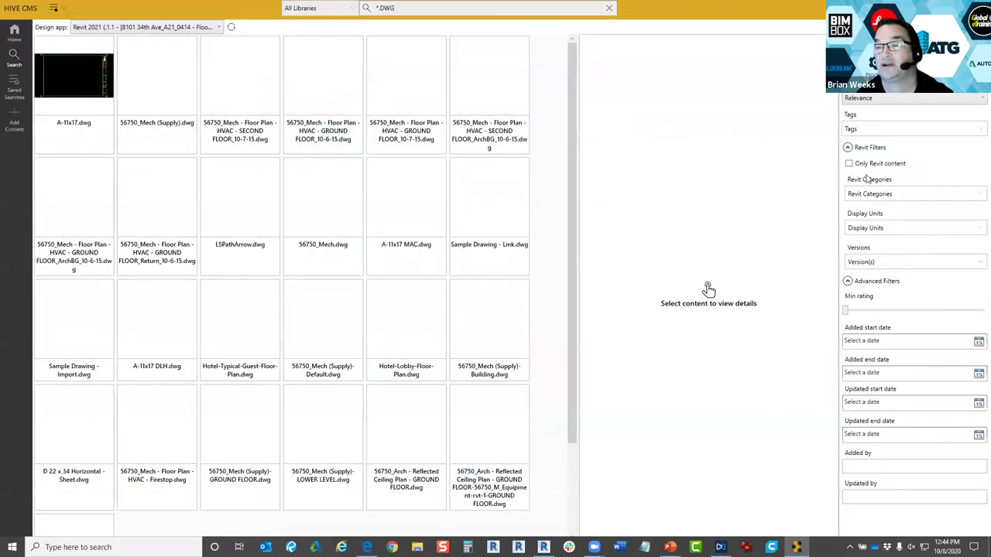
pyautogui.scroll(-1, 425, 325)
pyautogui.scroll(1, 425, 325)
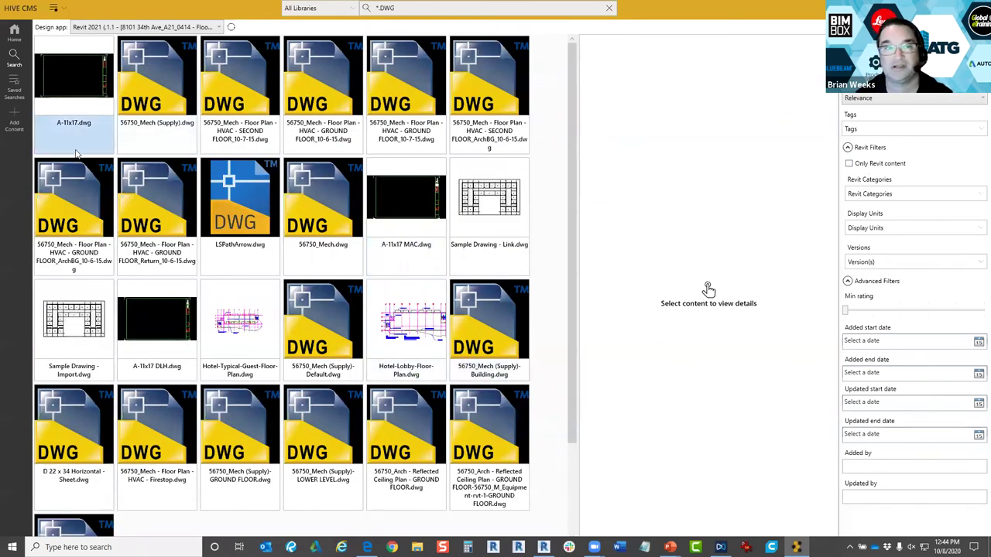
pyautogui.rightClick(143, 113)
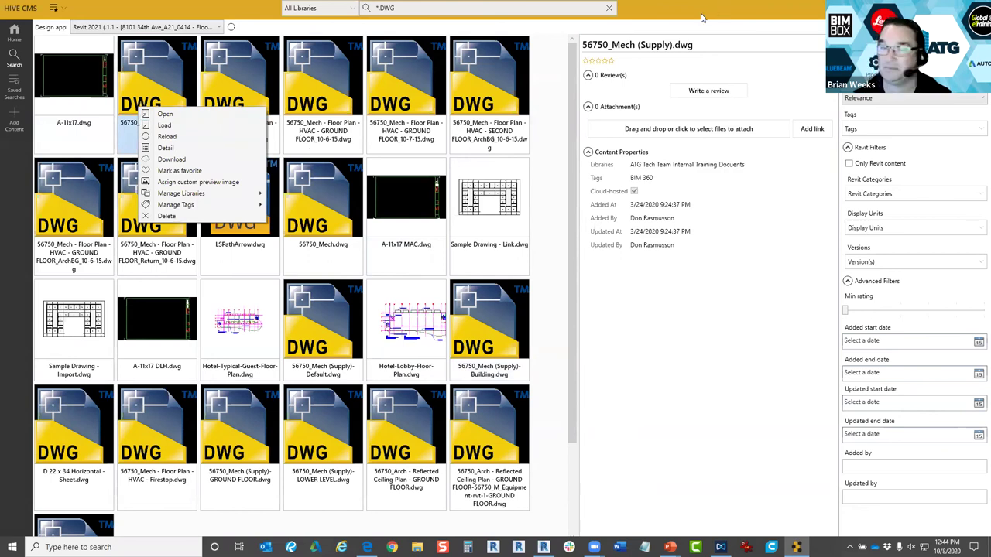
pyautogui.press('Escape')
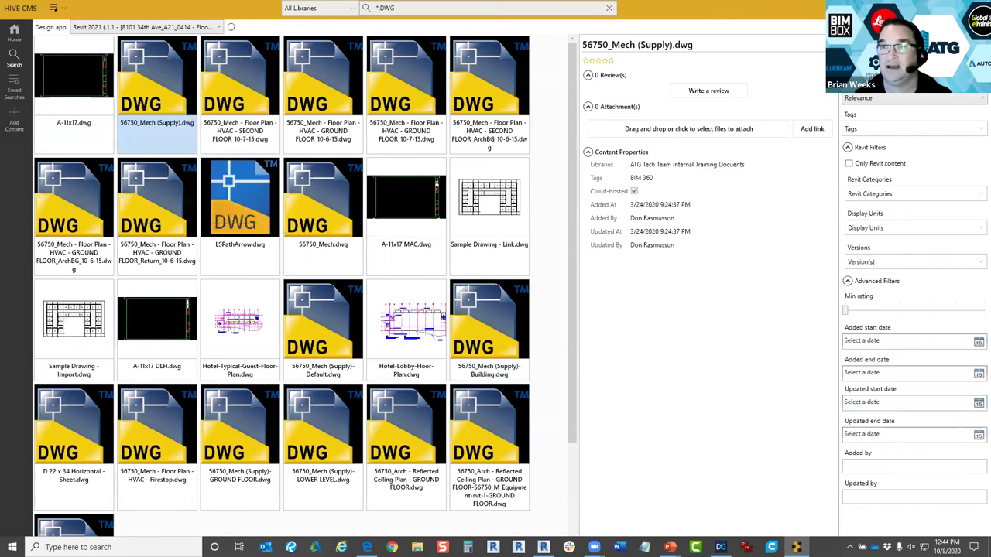
# Switch to Revit, look over the Detail Link import and link options, close the tool and return to HIVE CMS.
pyautogui.hotkey('alt', 'Tab')
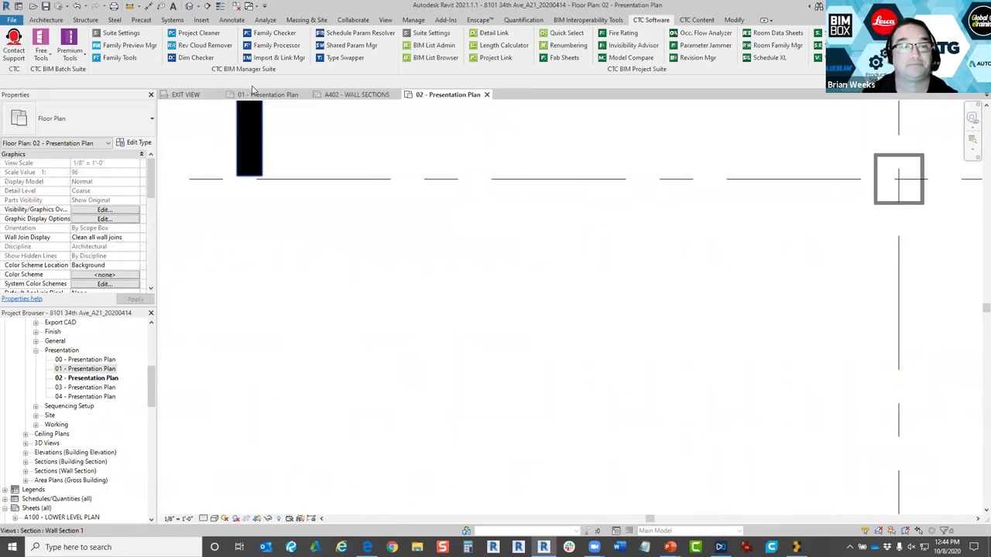
pyautogui.click(481, 34)
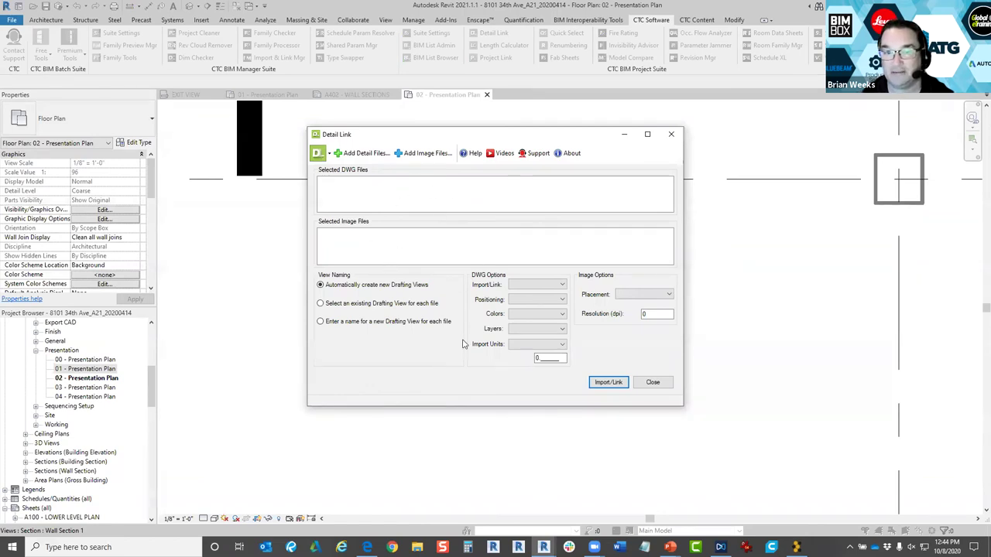
pyautogui.click(652, 382)
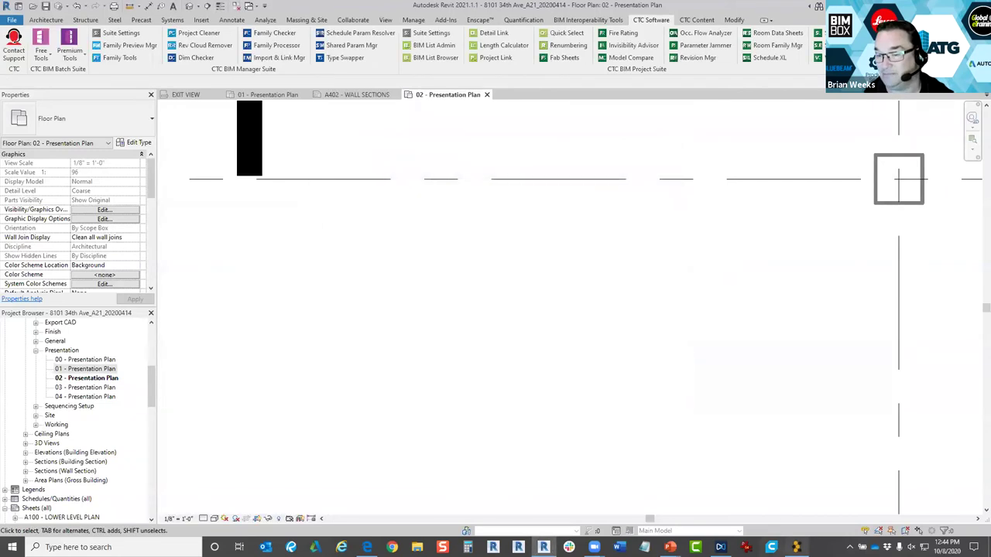
pyautogui.hotkey('alt', 'Tab')
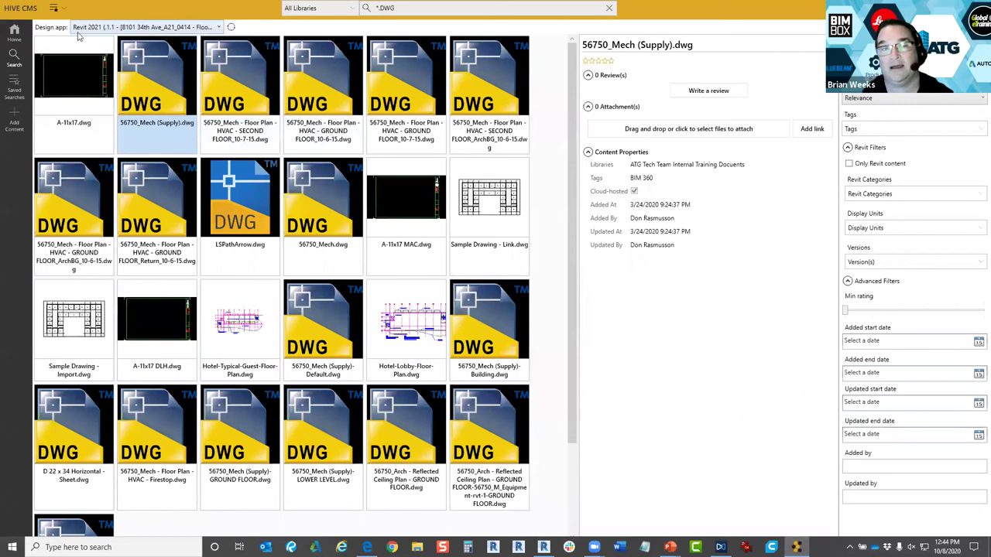
# Go to adding content in HIVE CMS and choose the open Revit 2021 project as the design app.
pyautogui.click(19, 37)
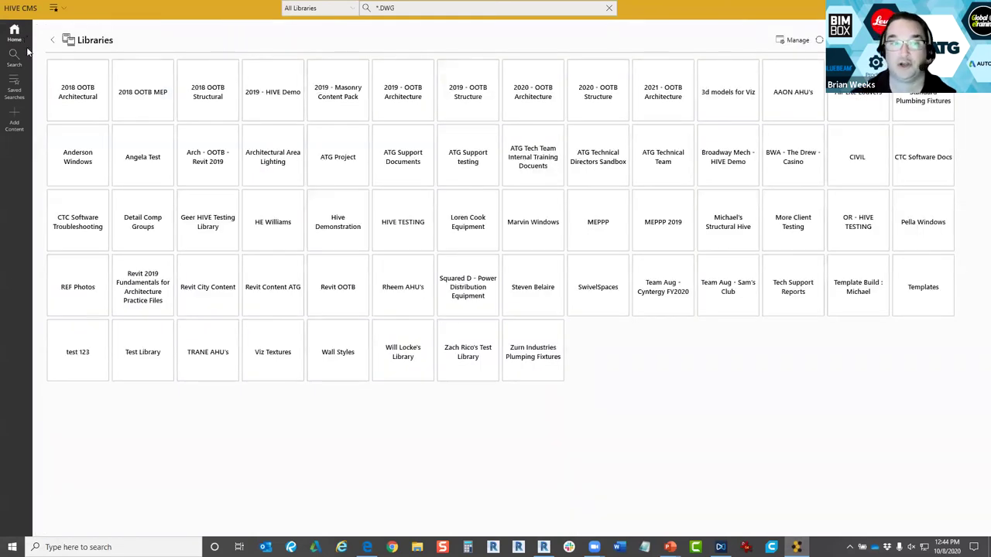
pyautogui.click(14, 121)
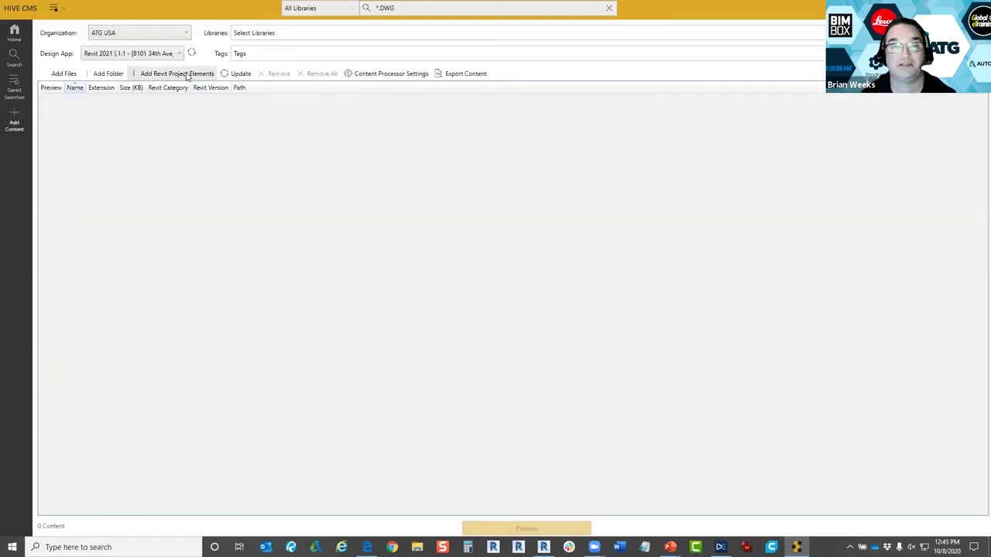
pyautogui.click(153, 54)
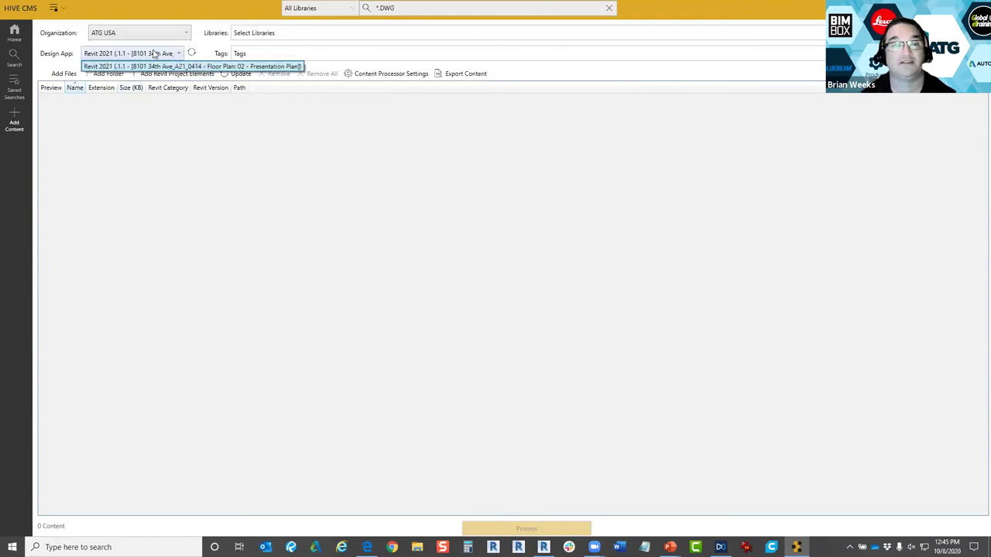
pyautogui.click(174, 67)
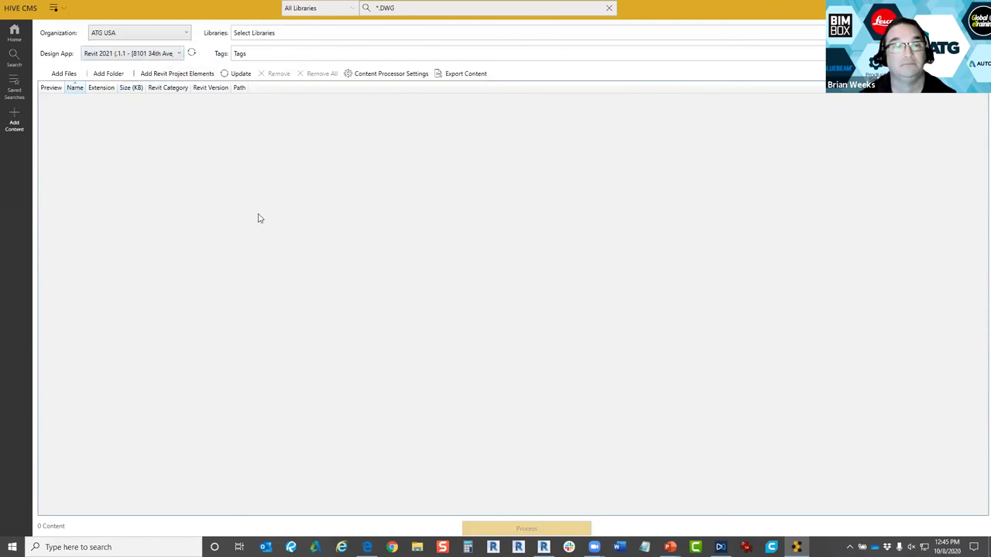
# Look through the full list of Revit project elements that can be added to a library, and close it without adding any.
pyautogui.click(176, 73)
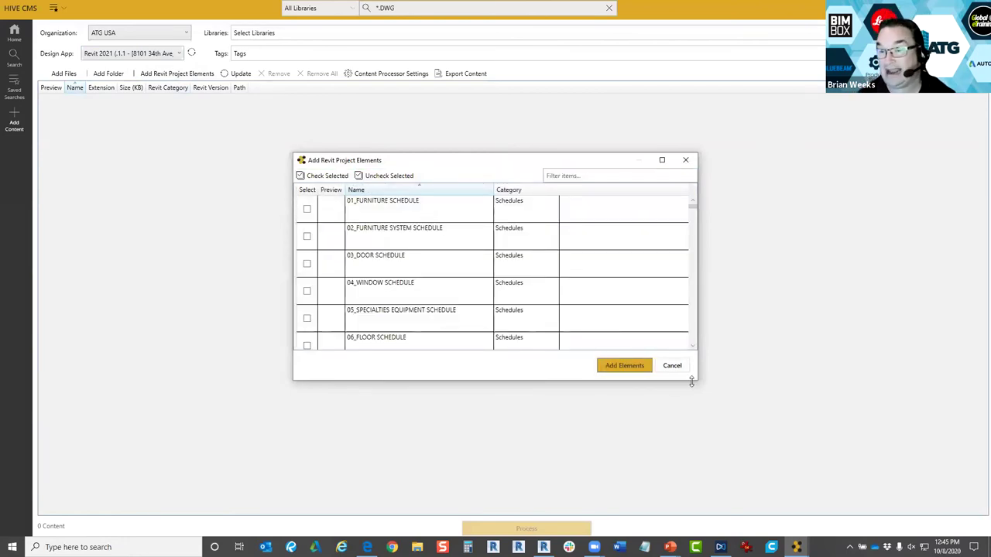
pyautogui.moveTo(692, 382); pyautogui.dragTo(691, 478)
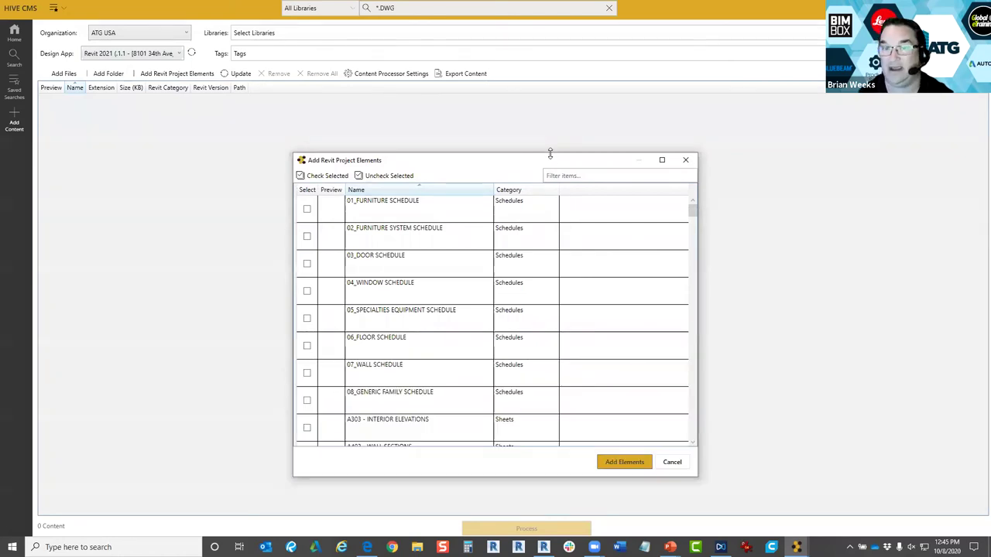
pyautogui.moveTo(550, 153); pyautogui.dragTo(549, 16)
pyautogui.moveTo(693, 90); pyautogui.dragTo(702, 436)
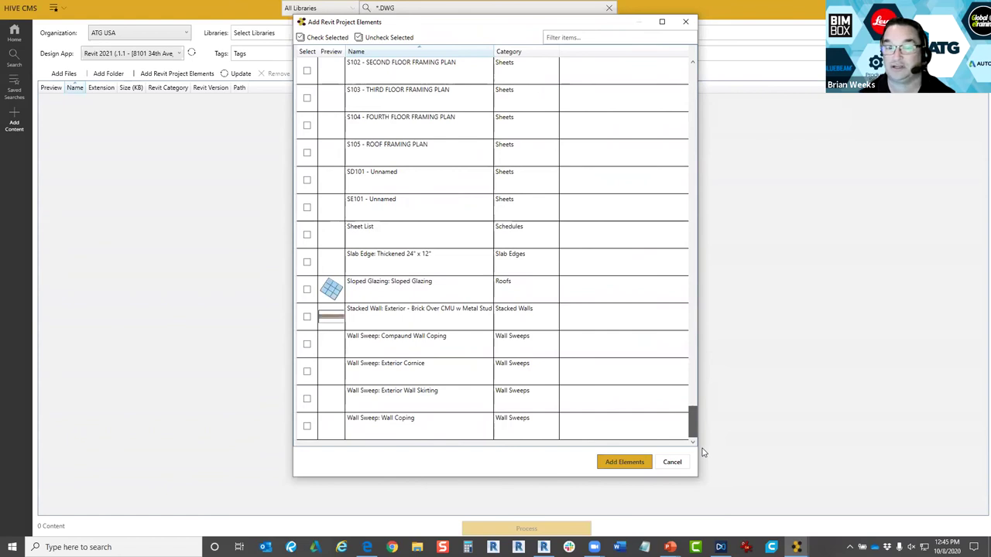
pyautogui.moveTo(701, 428); pyautogui.dragTo(685, 21)
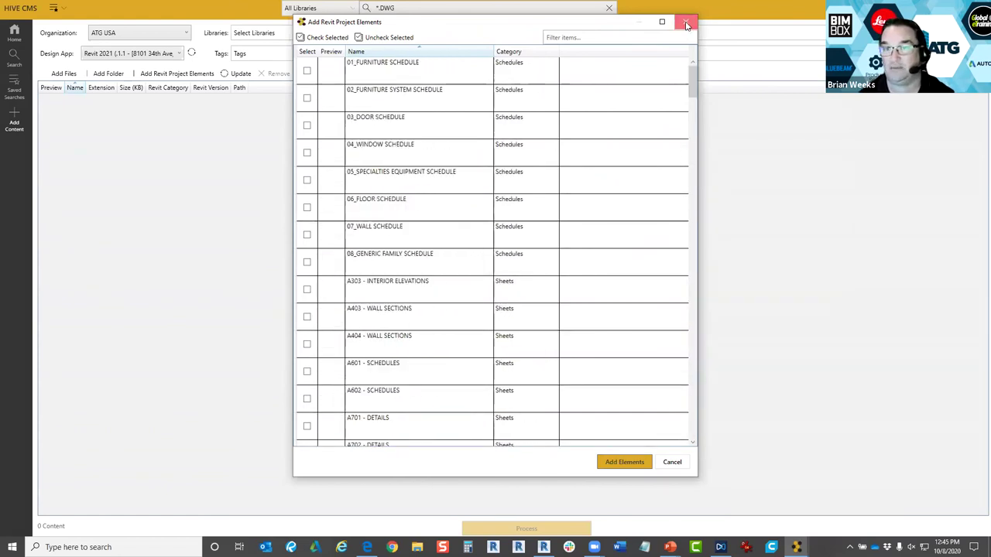
pyautogui.click(685, 21)
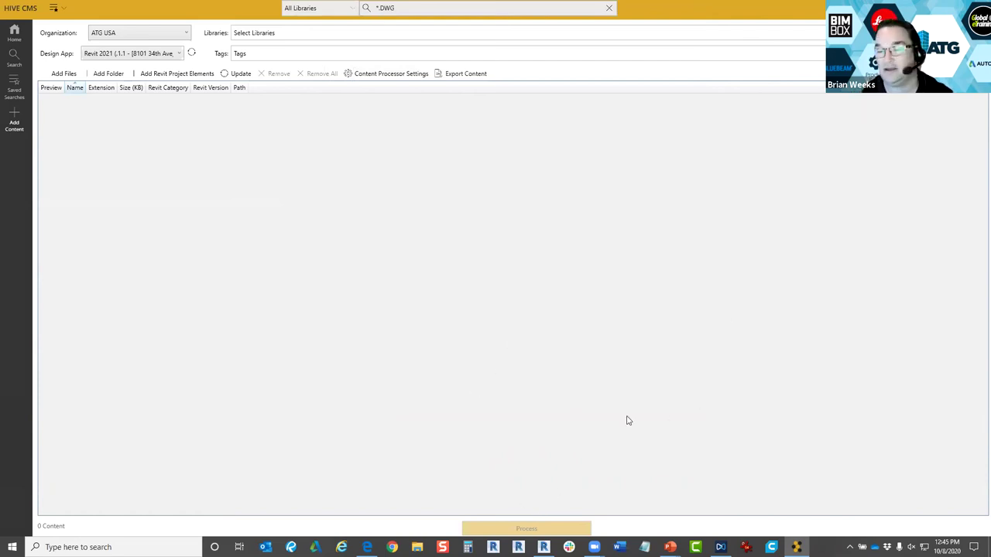
pyautogui.moveTo(796, 547)
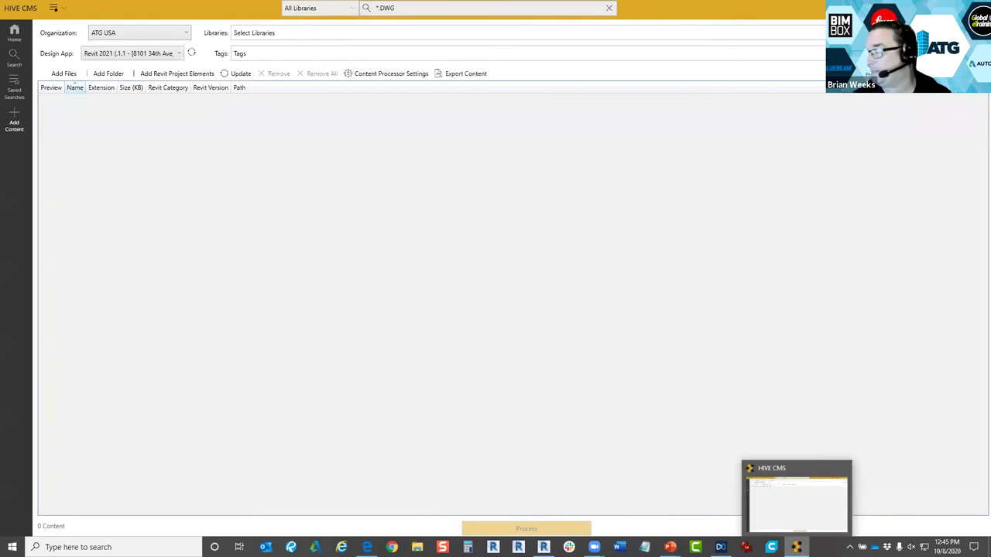
pyautogui.moveTo(543, 547)
pyautogui.click(546, 511)
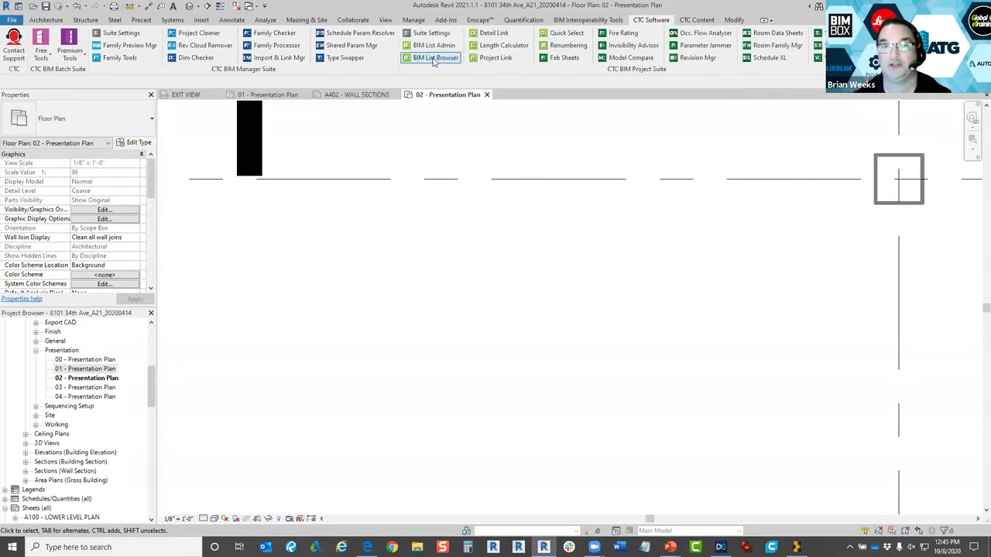
pyautogui.click(795, 547)
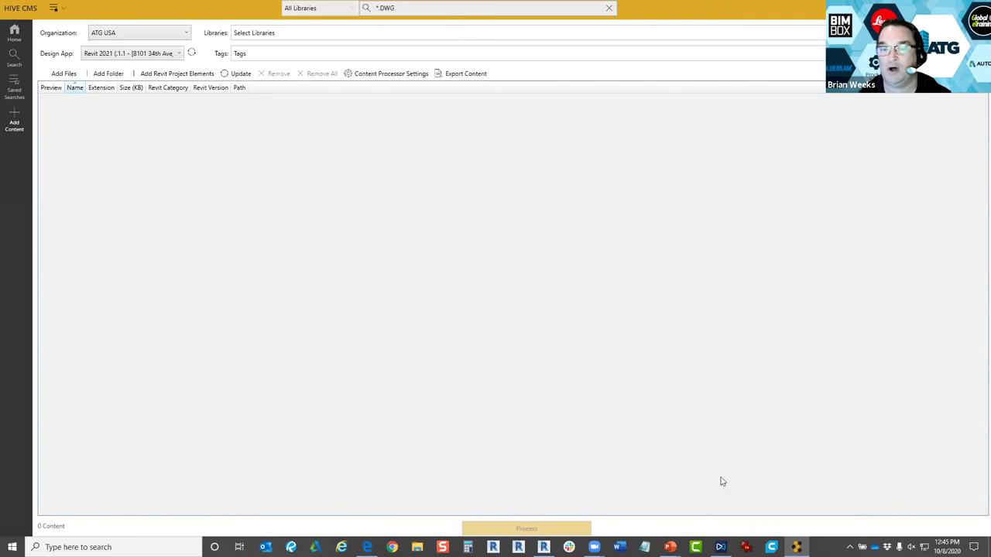
pyautogui.moveTo(795, 547)
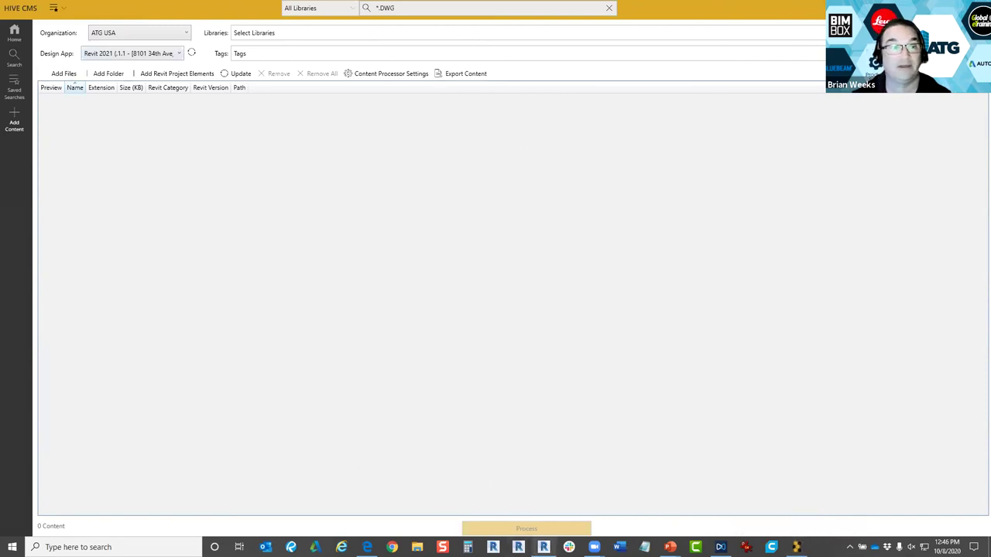
# Return to the HIVE CMS library overview and switch to the HIVE web portal in the browser.
pyautogui.click(16, 31)
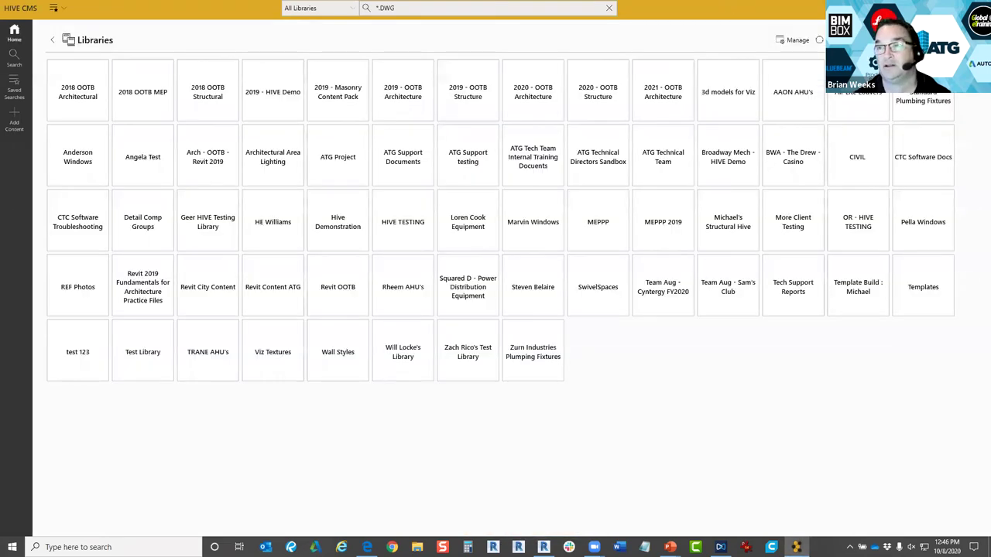
pyautogui.press('super+Down')
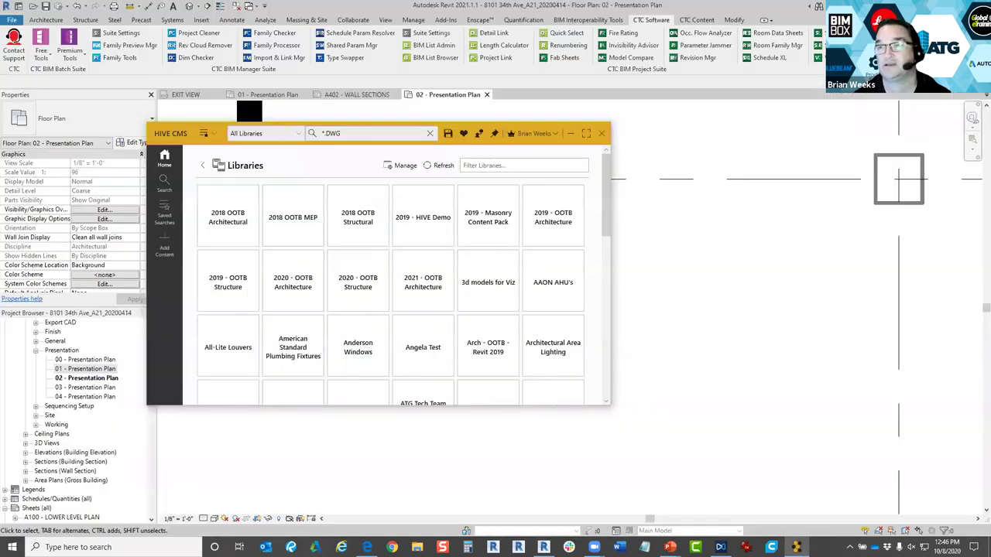
pyautogui.click(586, 134)
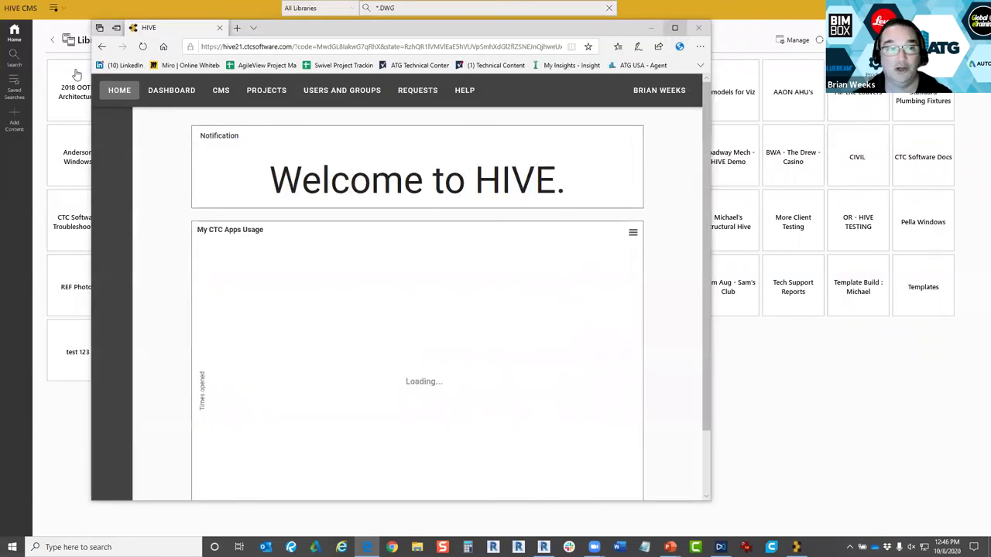
# Examine the dashboard's Model Summary for project 200319 and its model 56750_A - ATG - OR 181203.rvt.
pyautogui.click(80, 70)
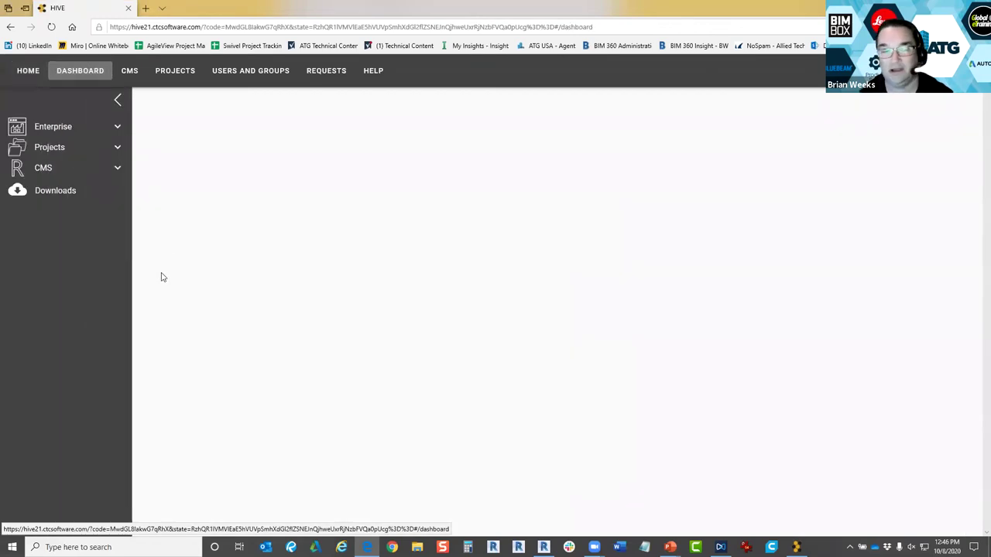
pyautogui.click(55, 147)
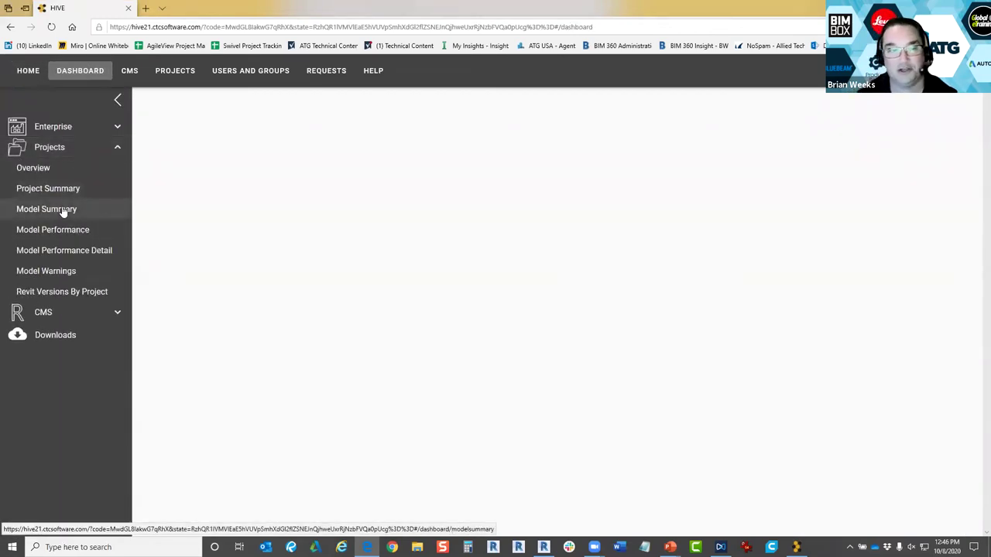
pyautogui.click(74, 215)
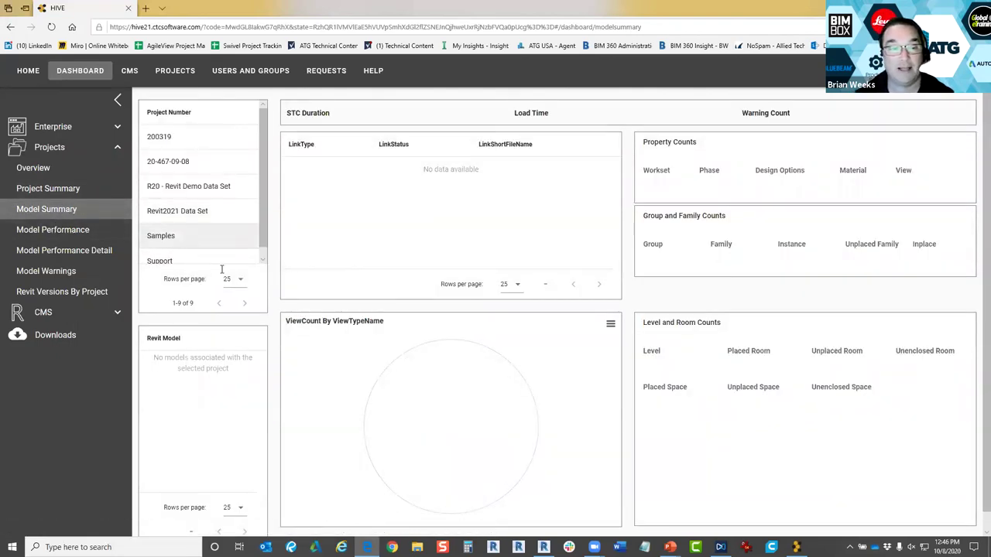
pyautogui.scroll(-1, 194, 240)
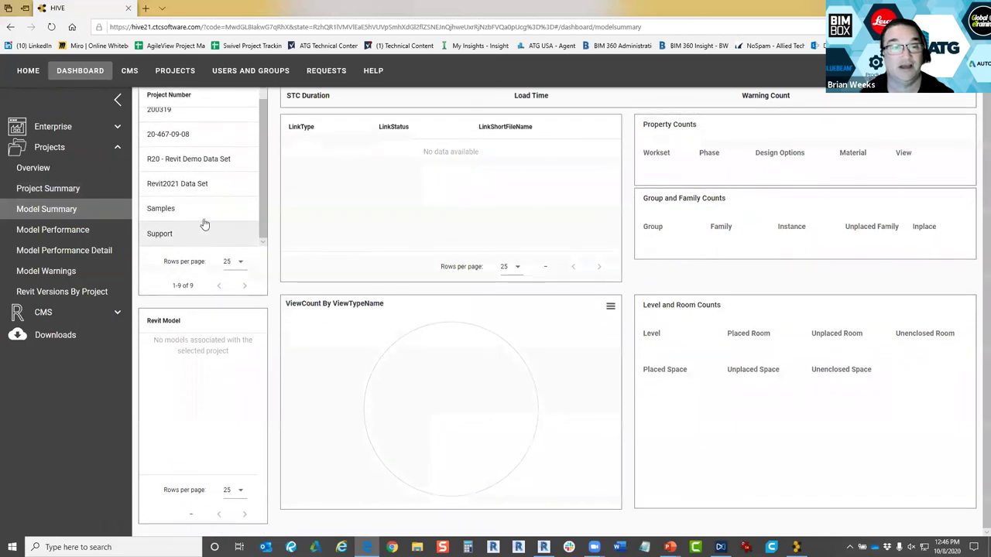
pyautogui.scroll(1, 204, 224)
pyautogui.click(180, 141)
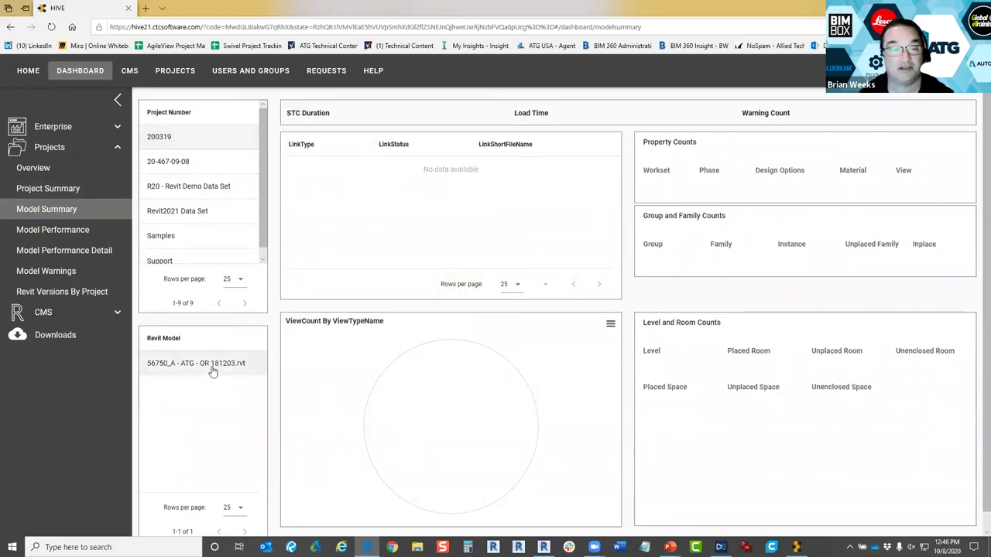
pyautogui.click(214, 370)
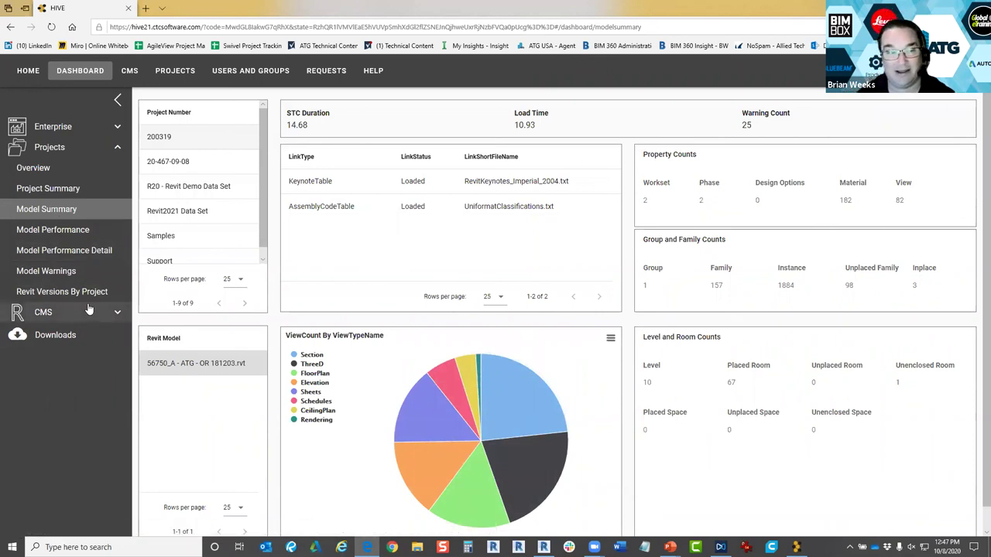
# Review the Model Performance, Model Performance Detail and Model Warnings reports for the project.
pyautogui.click(78, 233)
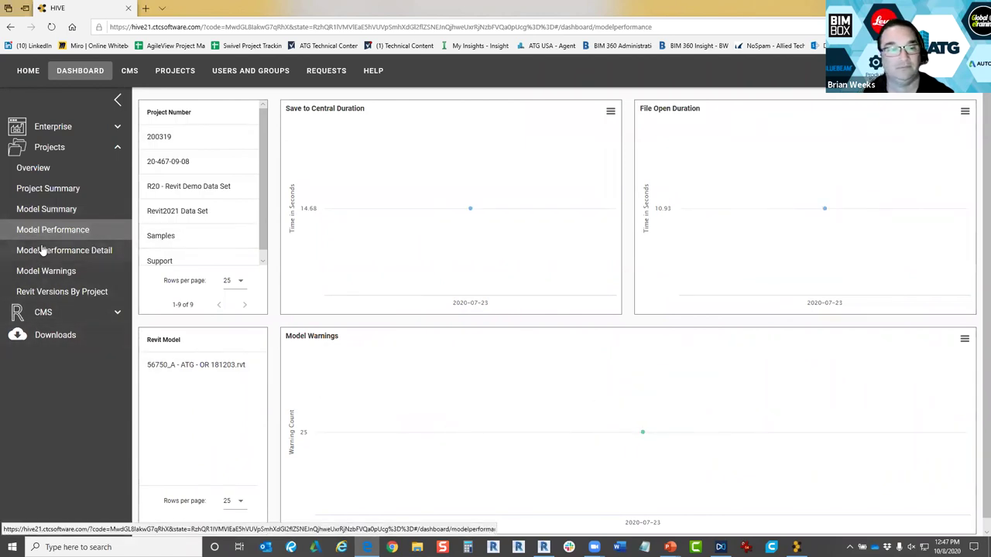
pyautogui.click(66, 250)
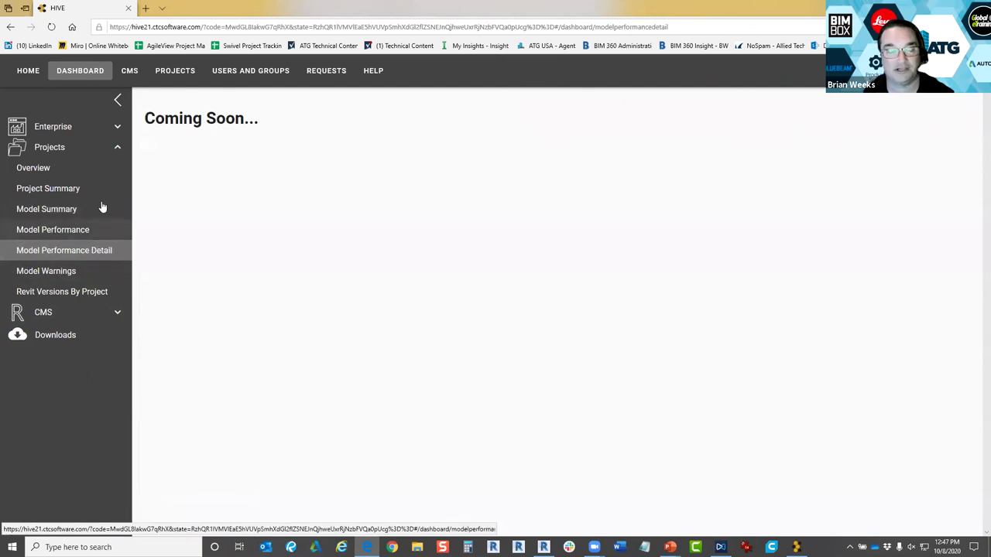
pyautogui.click(58, 271)
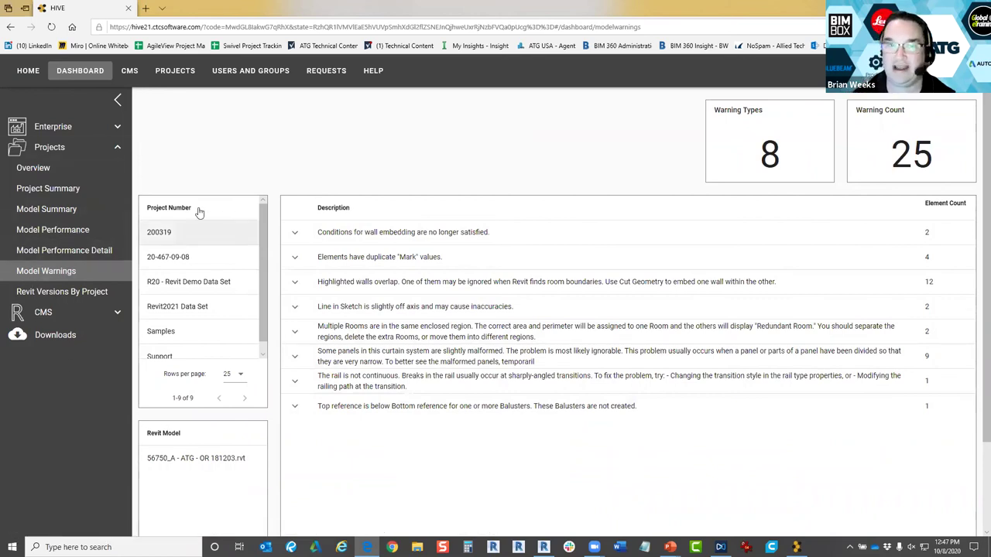
# Collapse the project reports and view the Search Statistics report for CMS.
pyautogui.click(115, 147)
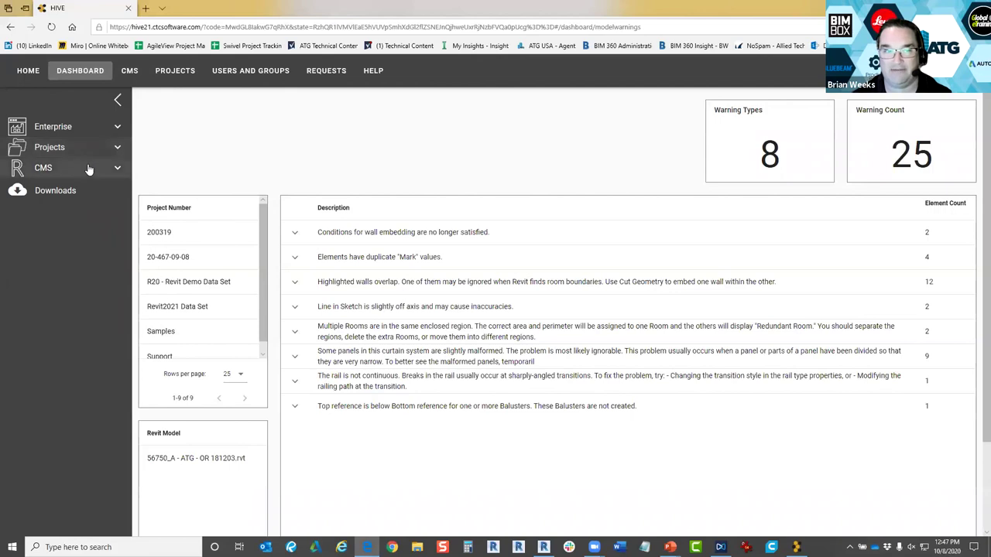
pyautogui.click(92, 167)
pyautogui.click(55, 211)
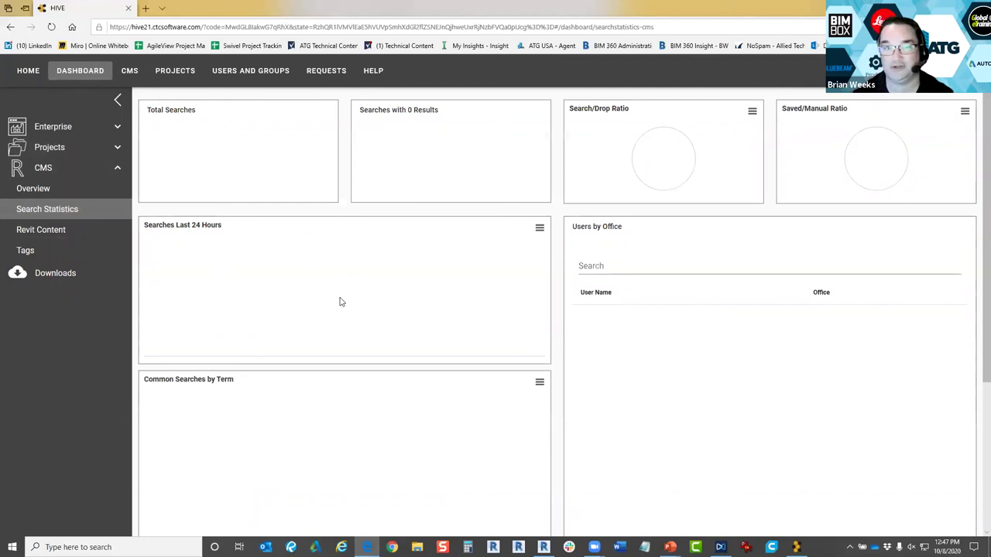
# Examine the CMS Search Statistics report, including the search totals, ratios, common search terms, filter chart and users by office.
pyautogui.scroll(-5, 294, 298)
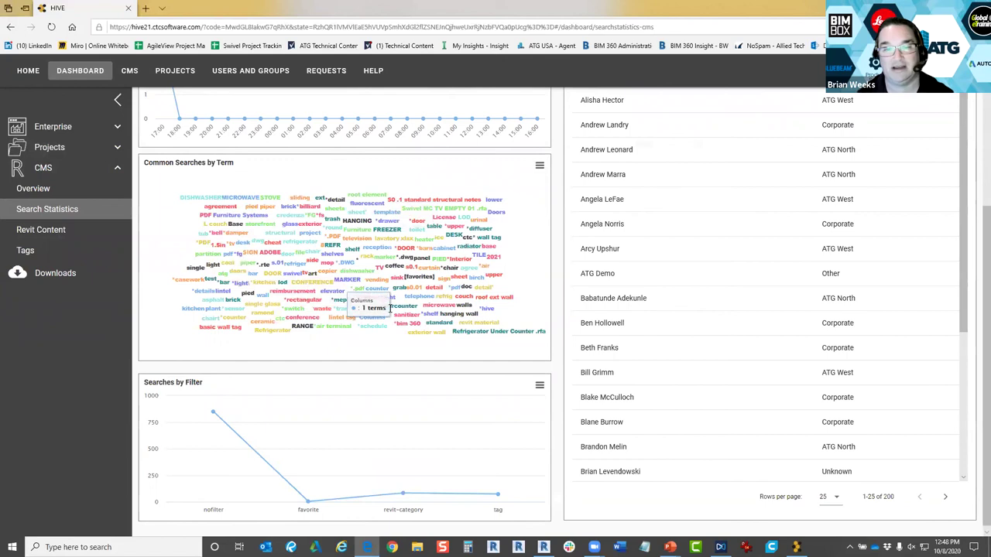
pyautogui.scroll(1, 298, 308)
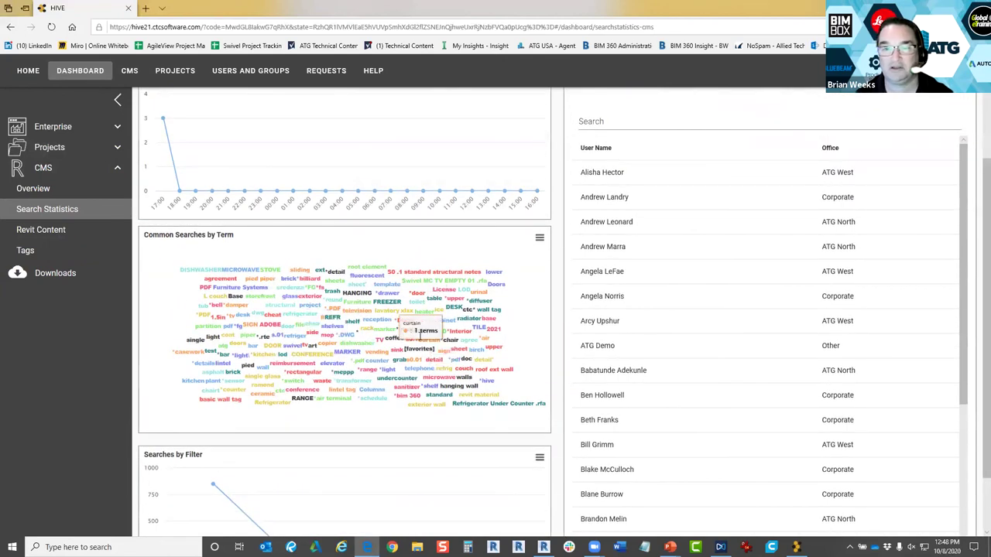
pyautogui.scroll(2, 420, 332)
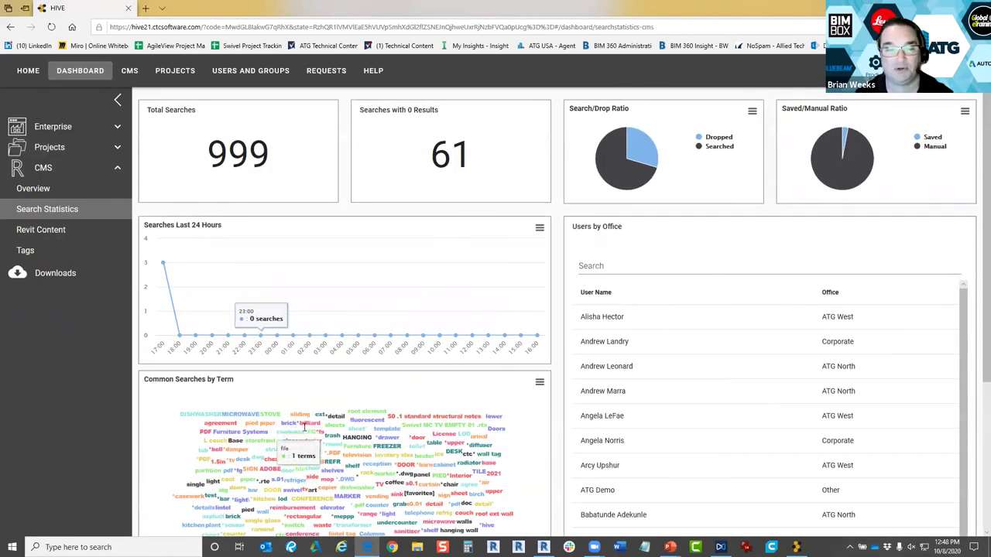
pyautogui.scroll(-1, 279, 341)
pyautogui.scroll(1, 278, 232)
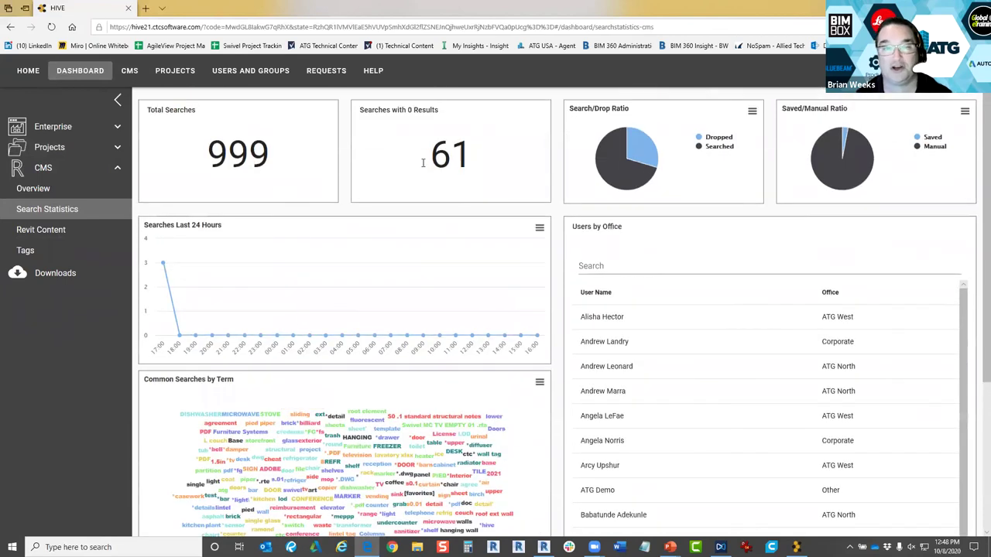
pyautogui.scroll(-3, 432, 310)
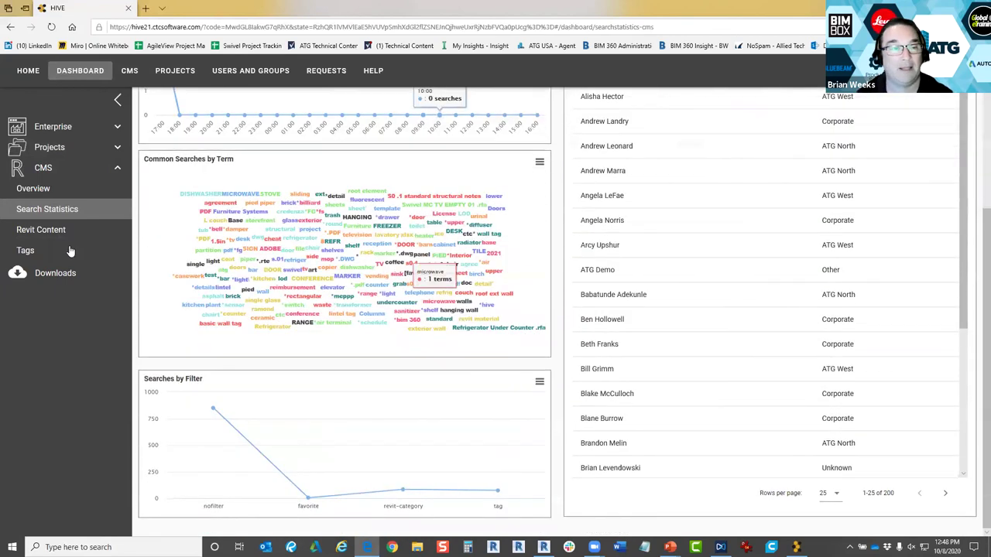
# View the CMS Revit Content report for the first three listed models: 00397_McAllen, 01039_Mount Airy and 01194_Oak Ridge.
pyautogui.click(42, 230)
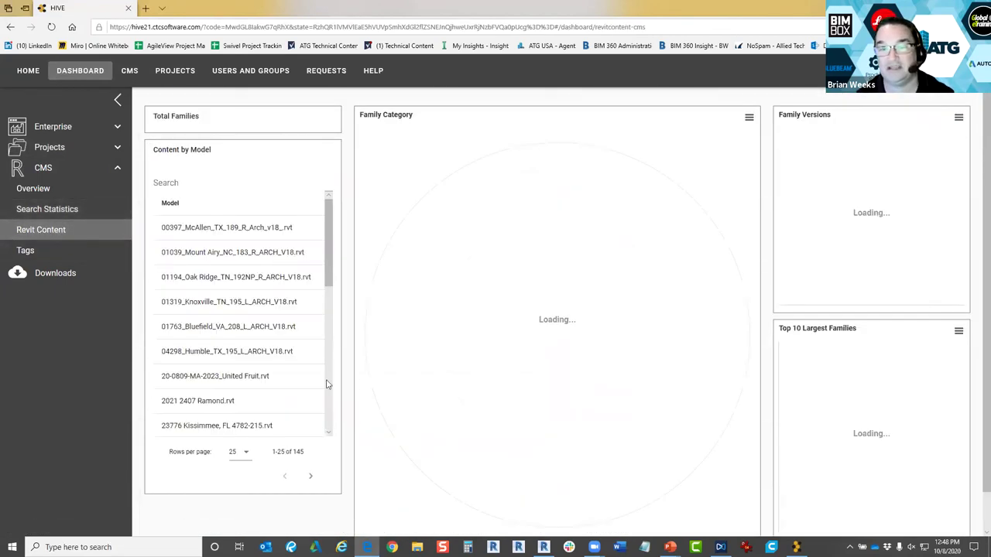
pyautogui.scroll(-3, 296, 387)
pyautogui.scroll(3, 297, 390)
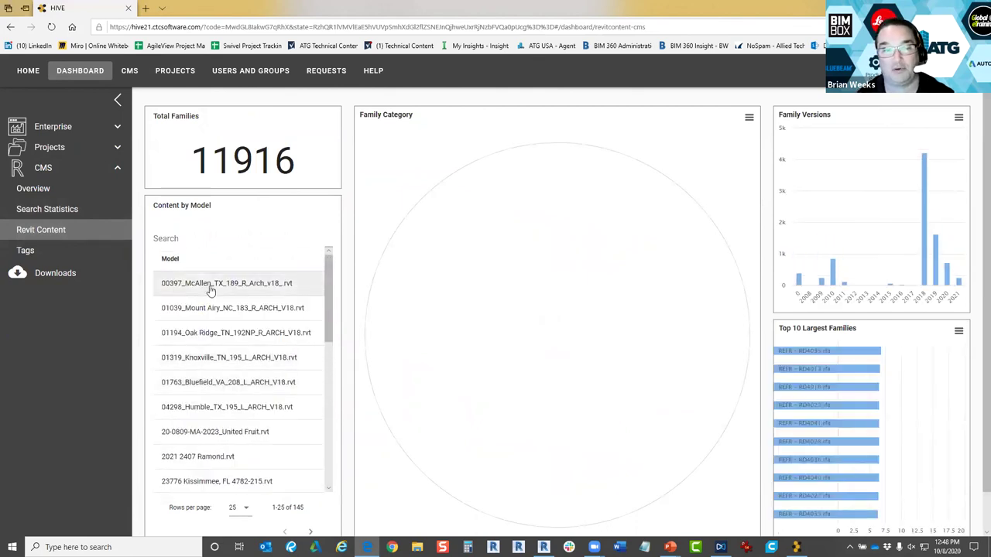
pyautogui.click(211, 287)
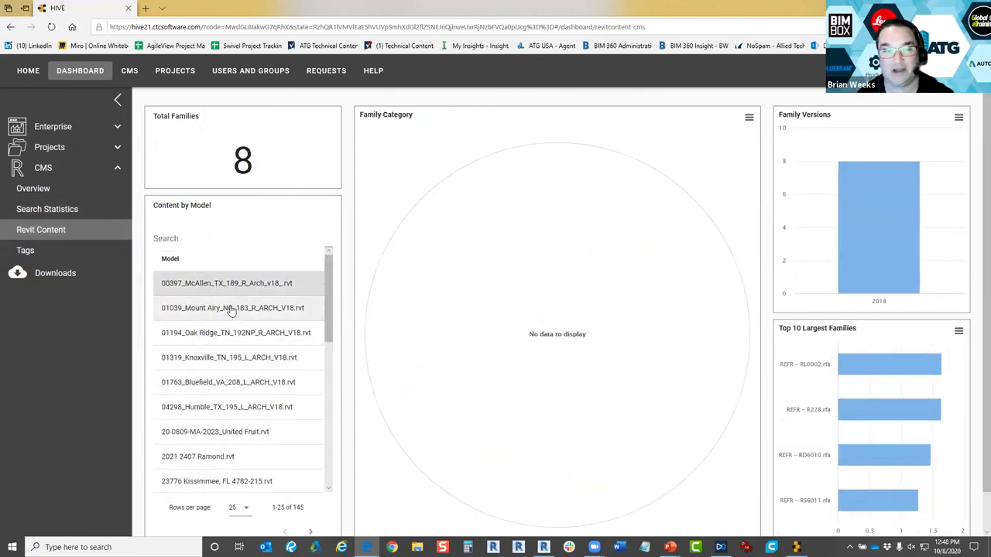
pyautogui.click(231, 309)
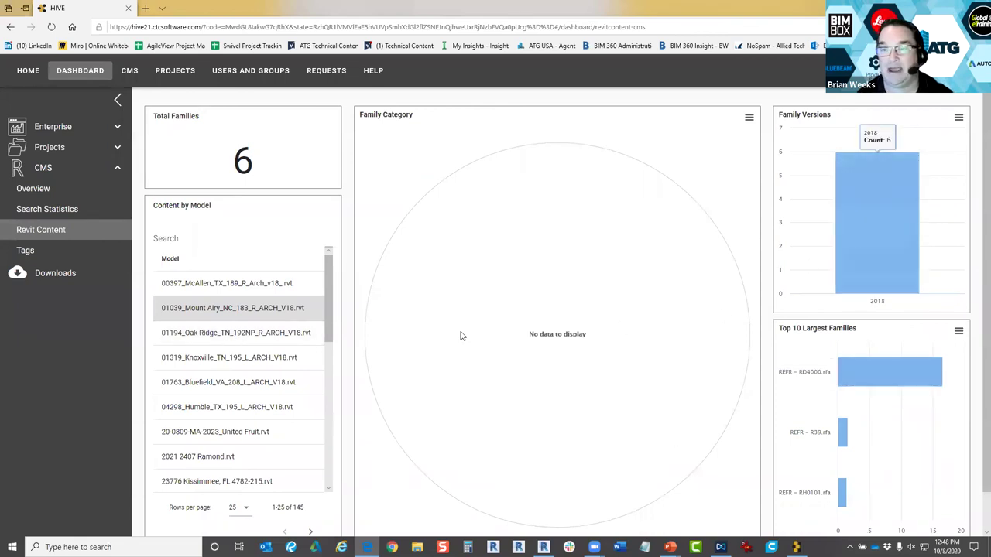
pyautogui.click(264, 334)
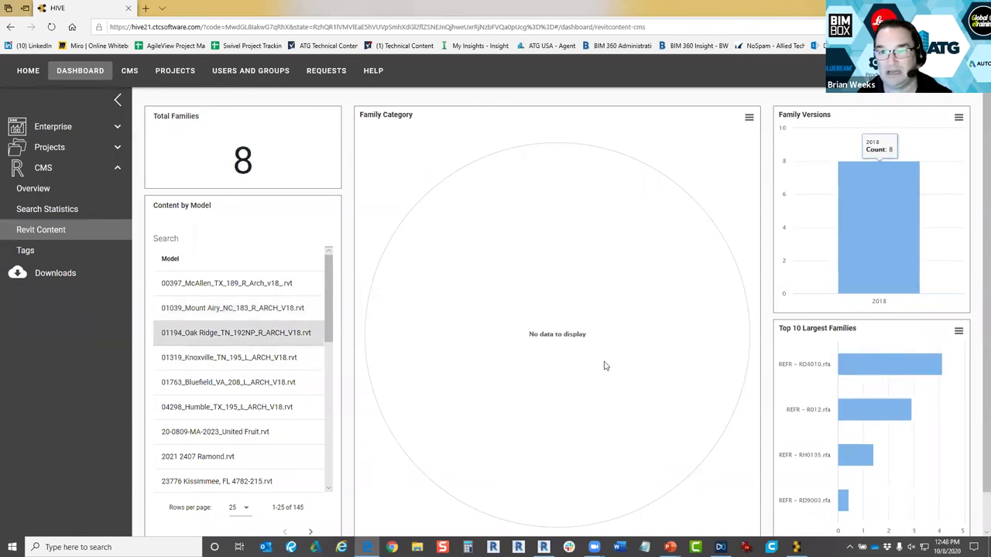
# Filter the Revit Content report by the 63196 - New Offices for AR Diabetes Assoc.rvt model.
pyautogui.scroll(-3, 237, 380)
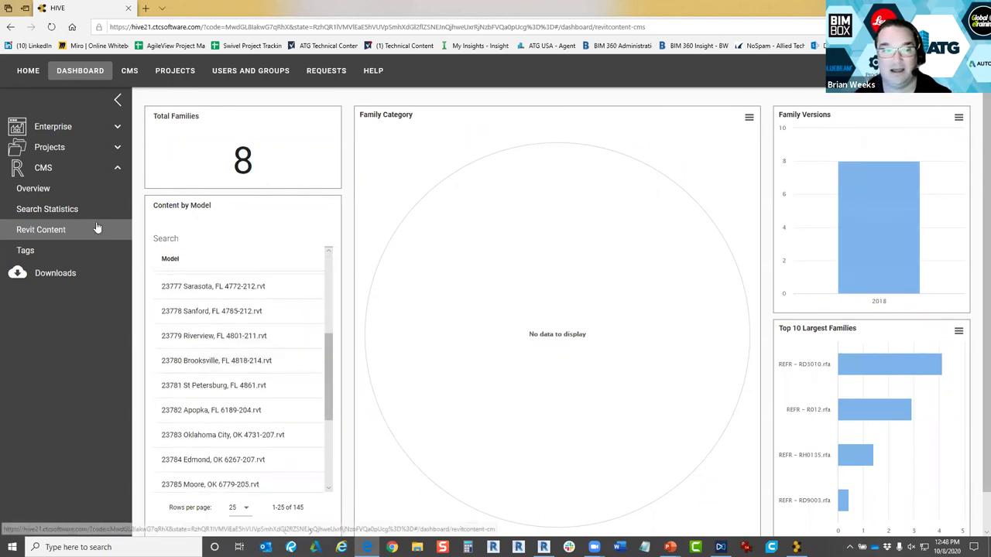
pyautogui.scroll(-3, 261, 403)
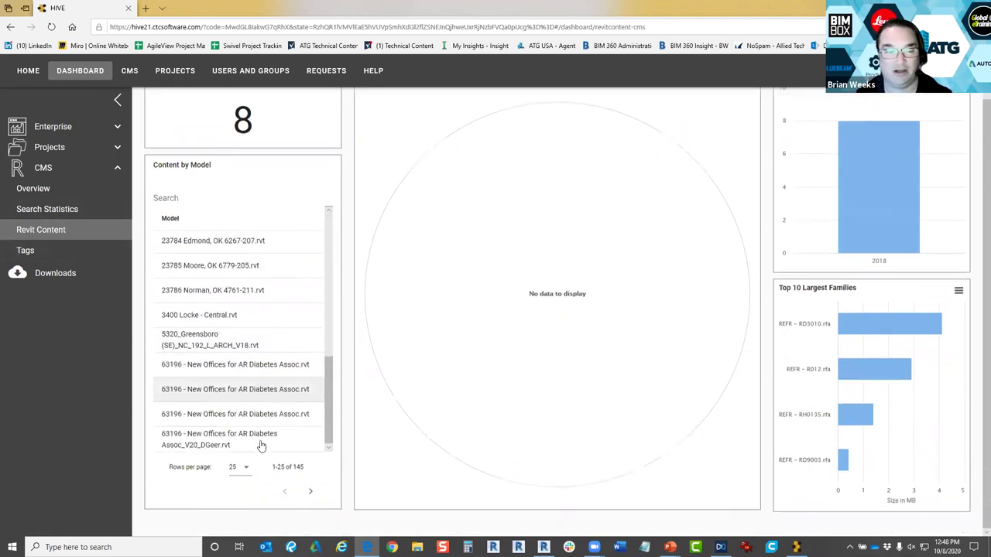
pyautogui.click(288, 440)
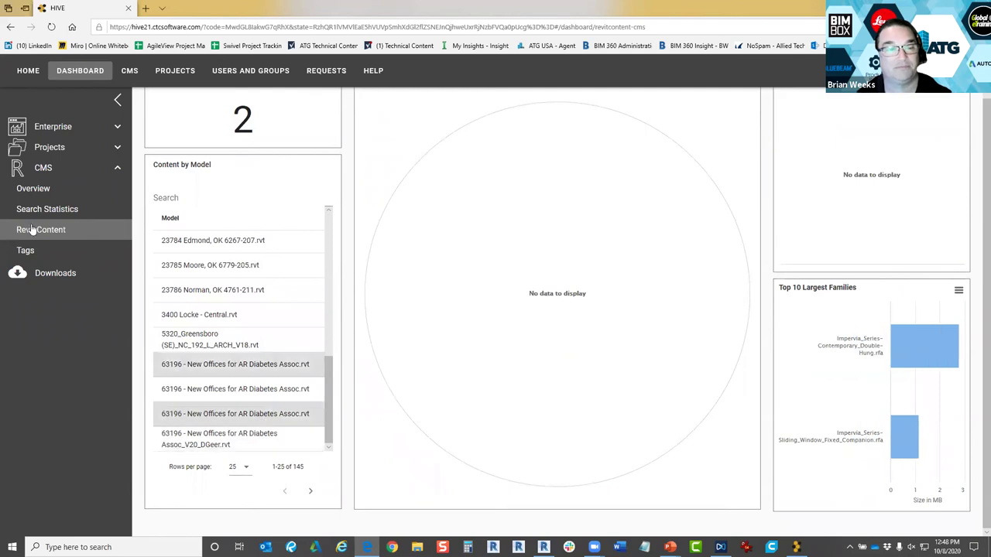
# View the CMS Tags report with its tag usage, most common tags and underused tags.
pyautogui.click(25, 250)
pyautogui.scroll(1, 350, 466)
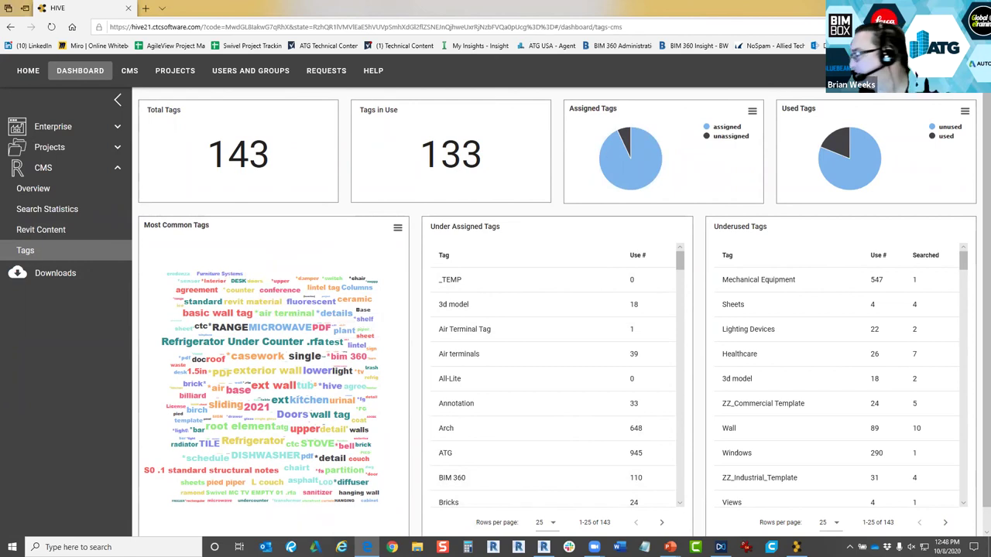
# Switch from the HIVE web portal to the PowerPoint slide show at its Questions slide.
pyautogui.hotkey('alt', 'Tab')
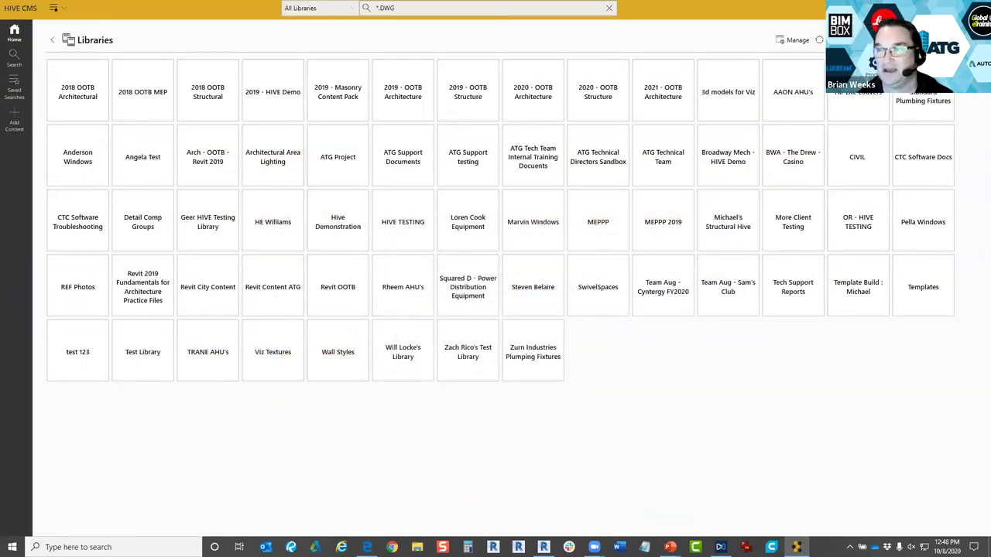
pyautogui.hotkey('alt', 'Tab')
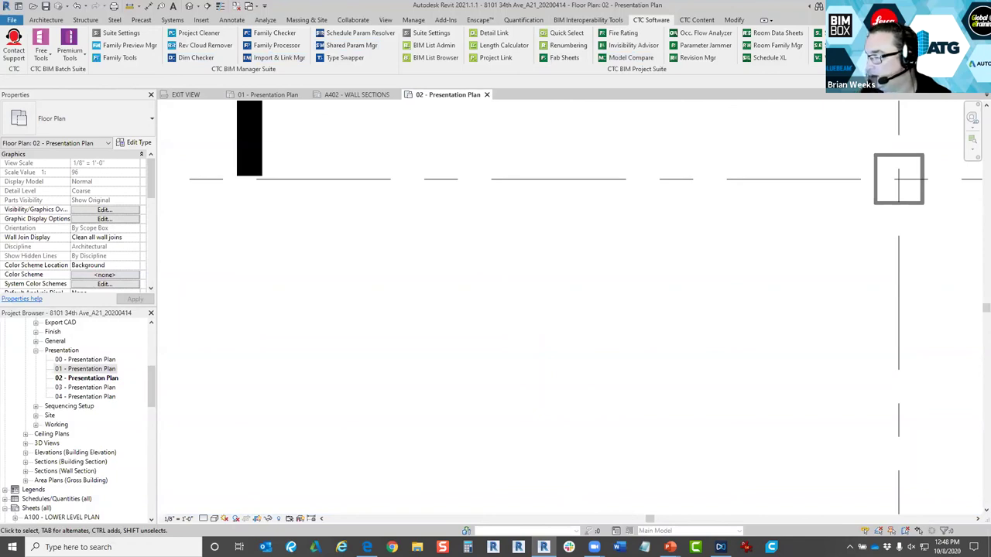
pyautogui.hotkey('alt', 'Tab')
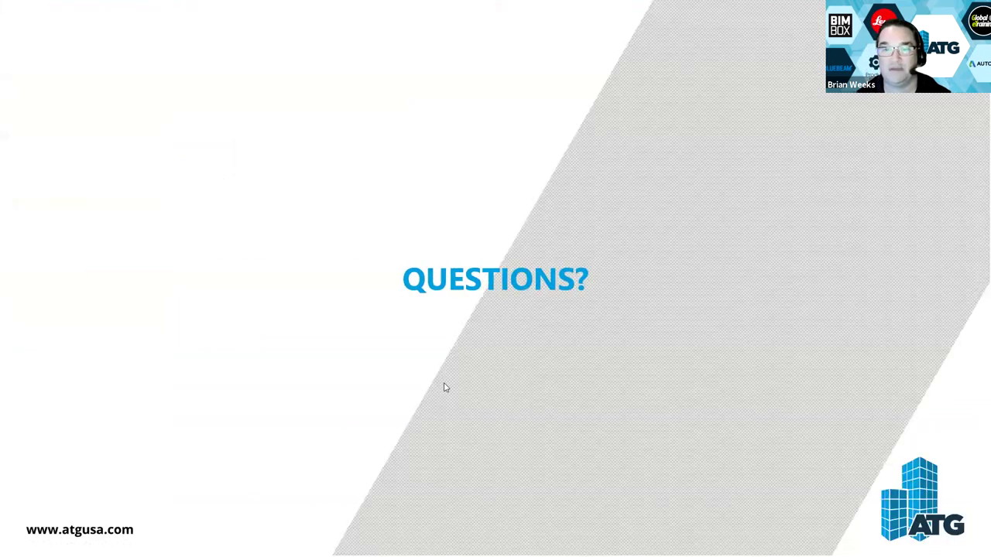
pyautogui.press('Left')
pyautogui.press('Right')
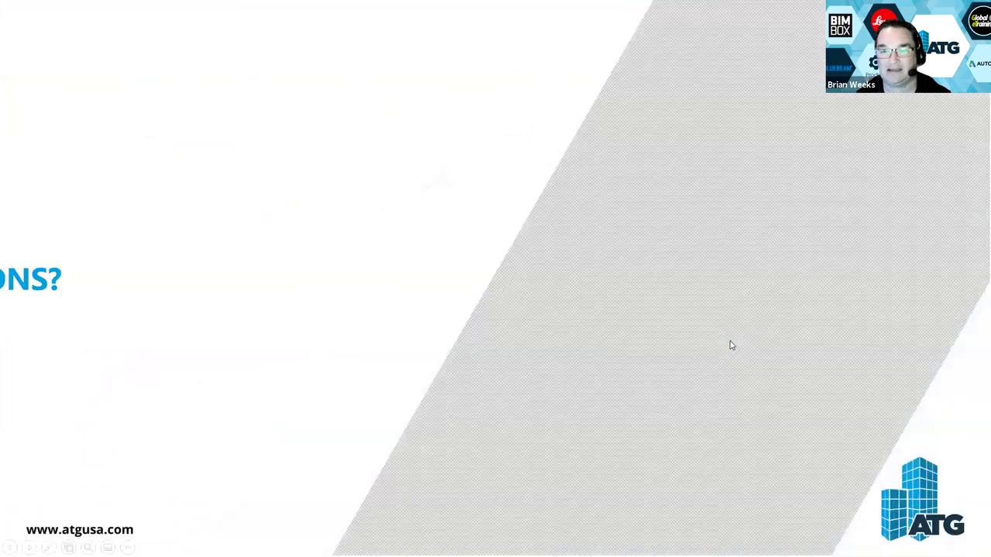
pyautogui.press('Left')
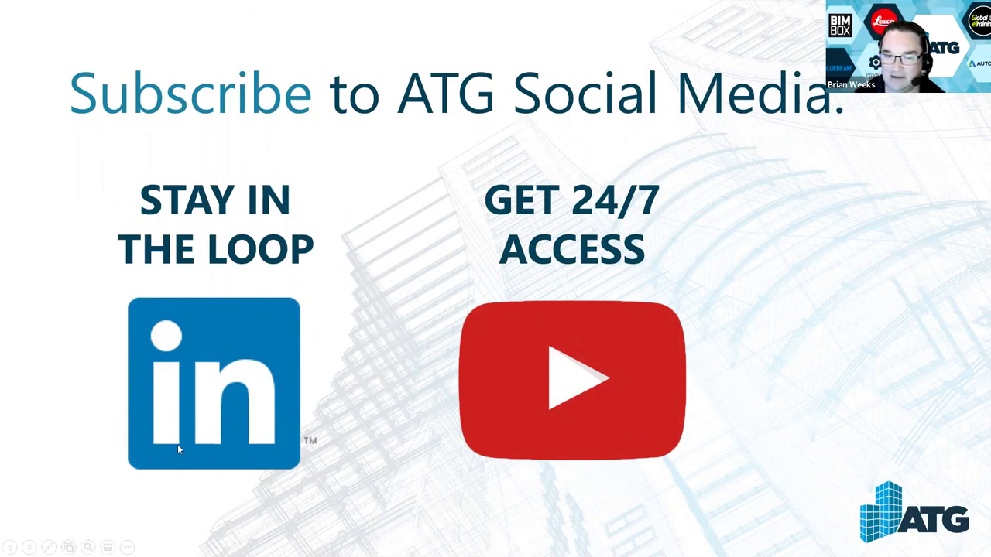
pyautogui.click(349, 464)
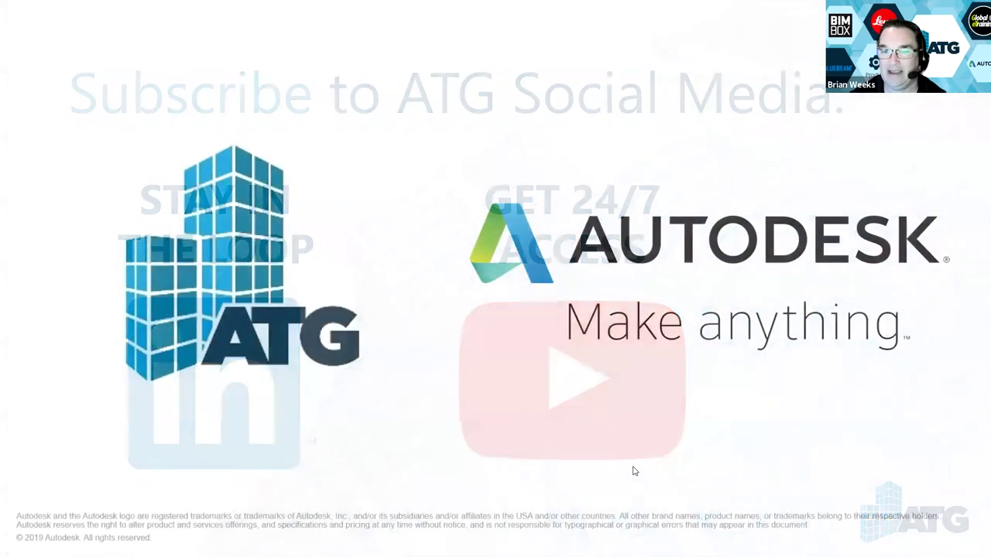